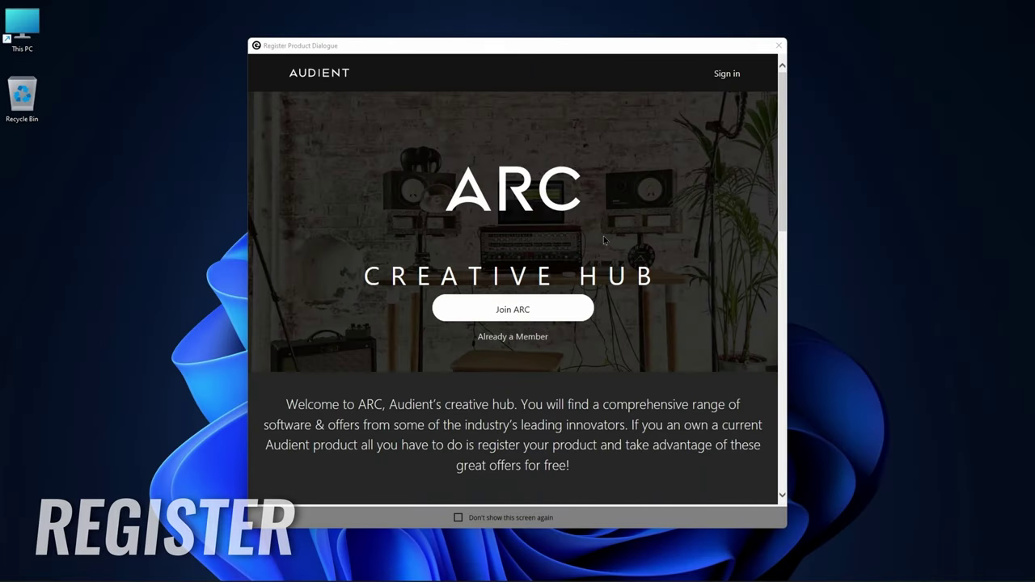
# Step: Examine the ARC creative hub page with its sign-up and sign-in forms for registering an Audient product
pyautogui.moveTo(783, 119); pyautogui.dragTo(793, 375)
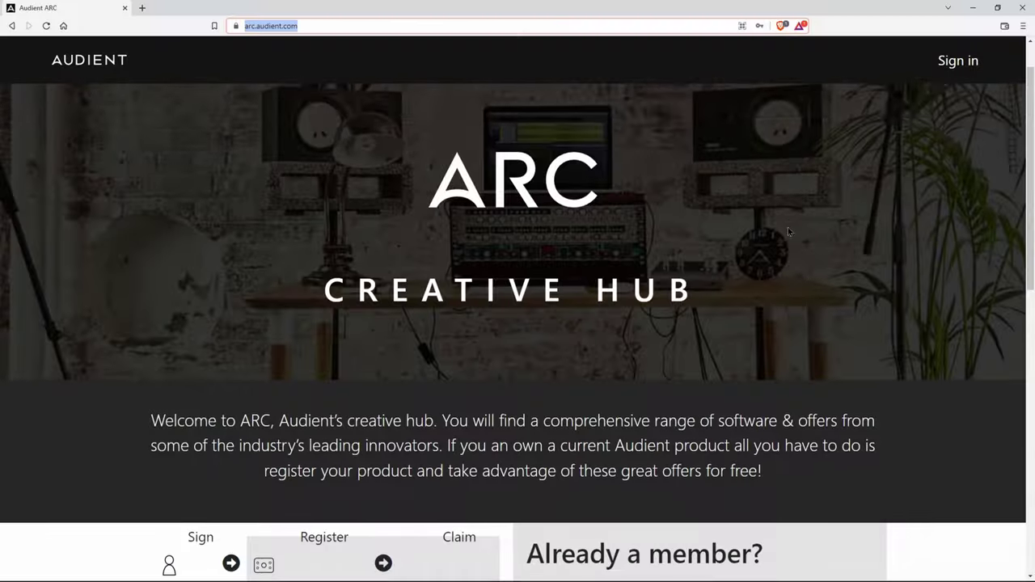
pyautogui.scroll(-6, 788, 227)
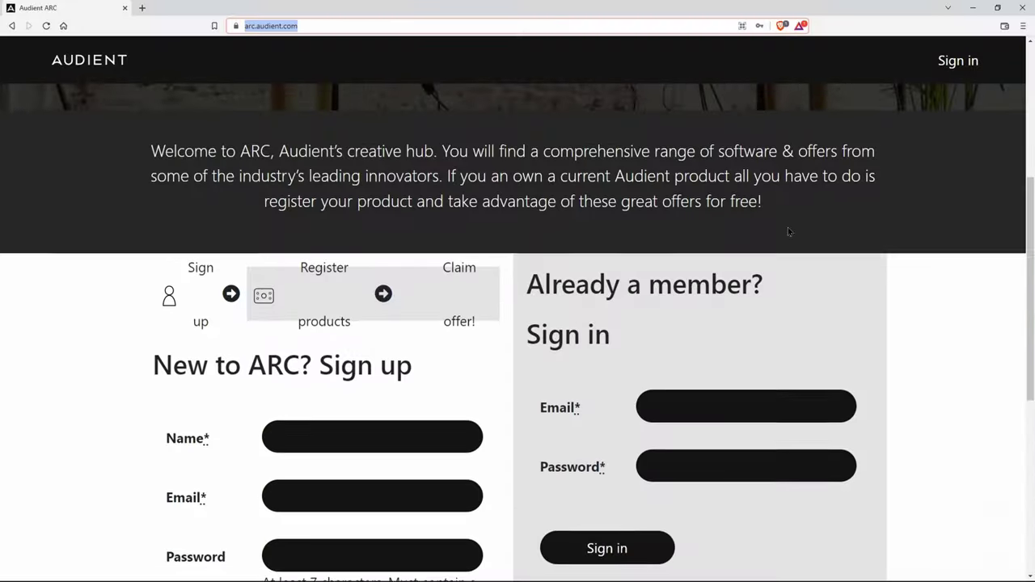
pyautogui.scroll(1, 938, 273)
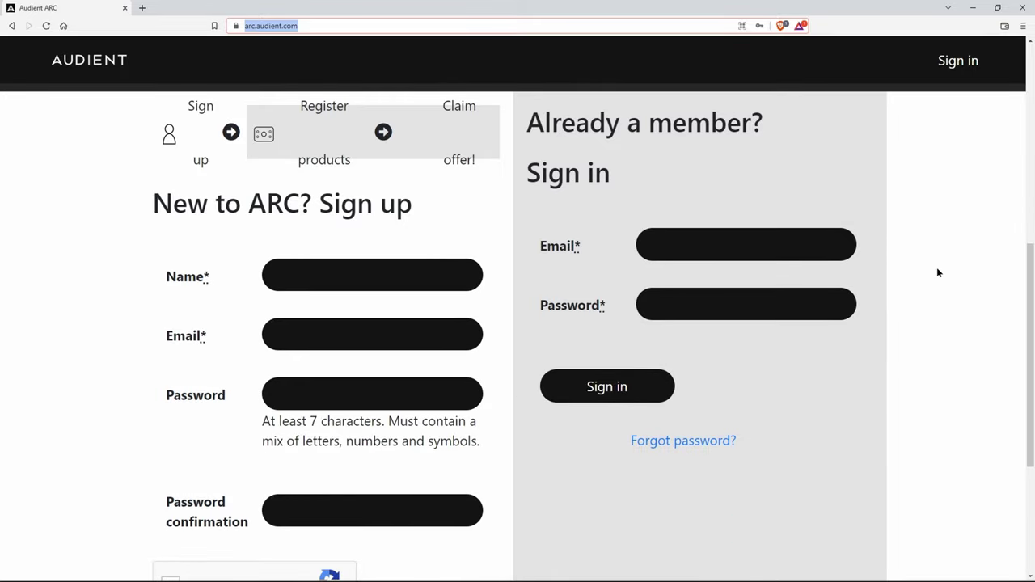
pyautogui.scroll(5, 938, 272)
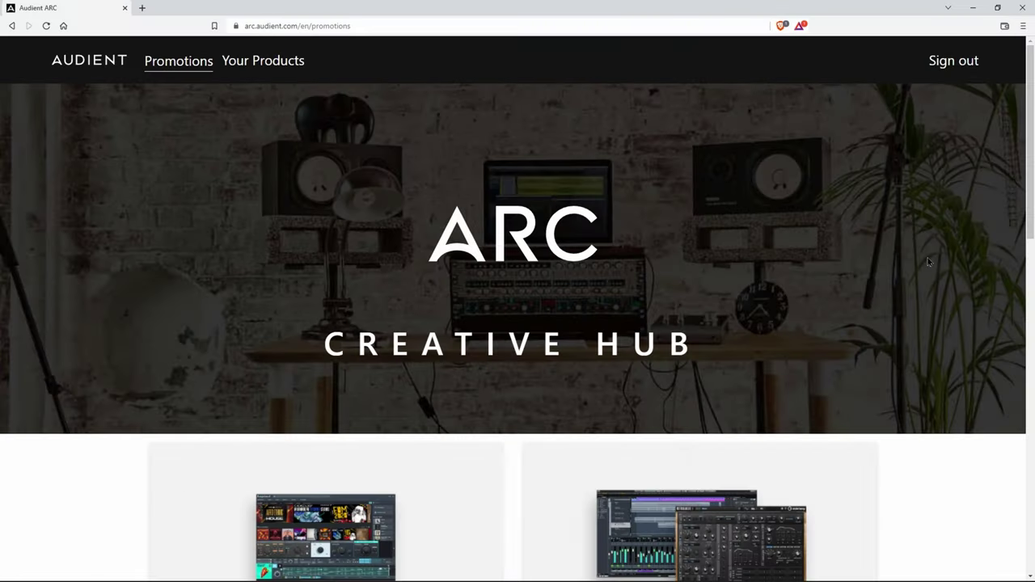
# Step: Look through the software offers on the ARC promotions page
pyautogui.scroll(-3, 928, 261)
pyautogui.scroll(-1, 928, 261)
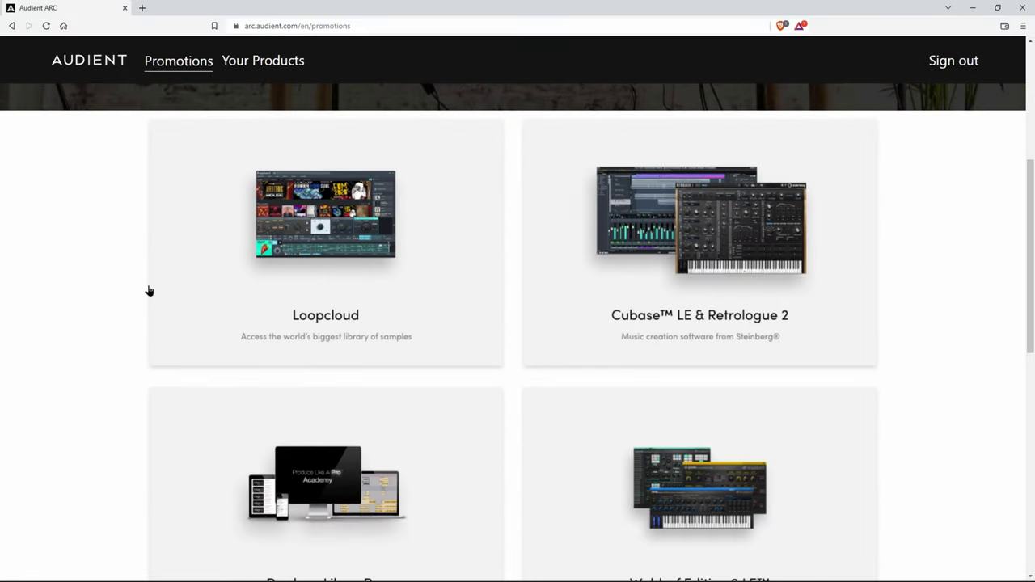
pyautogui.scroll(-10, 147, 290)
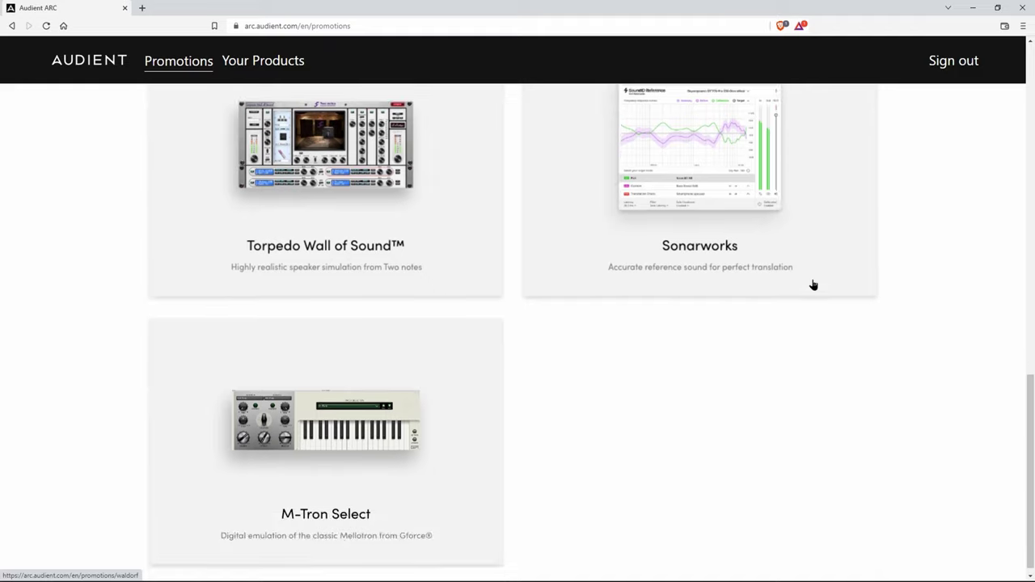
pyautogui.scroll(3, 617, 509)
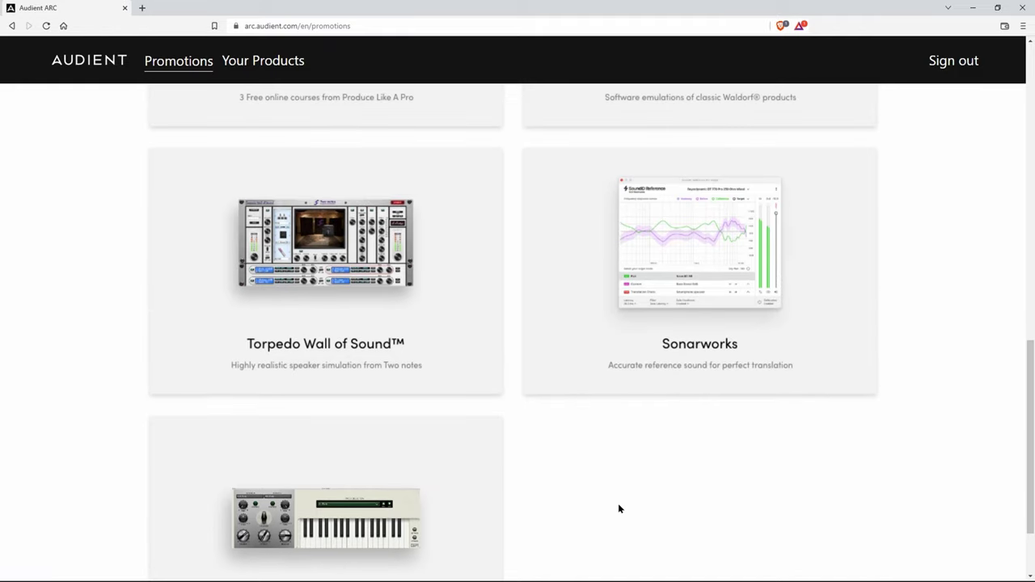
pyautogui.scroll(4, 401, 513)
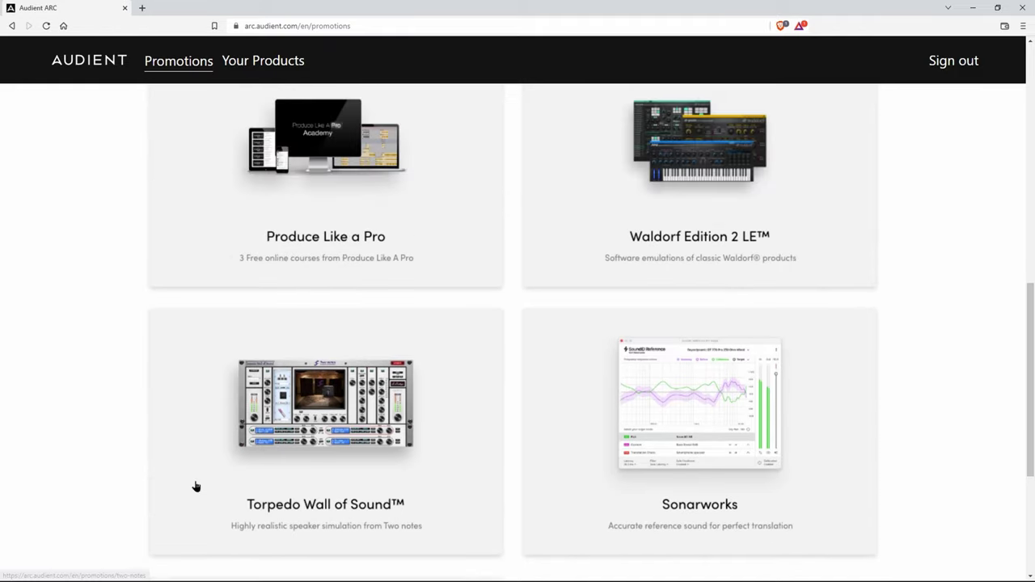
pyautogui.scroll(4, 113, 465)
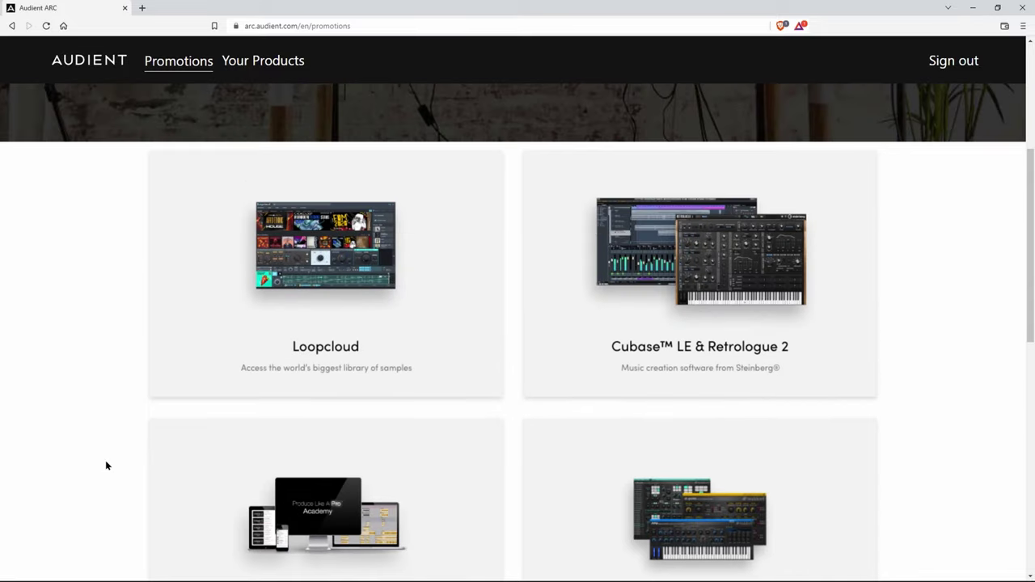
pyautogui.scroll(1, 90, 459)
pyautogui.scroll(1, 88, 462)
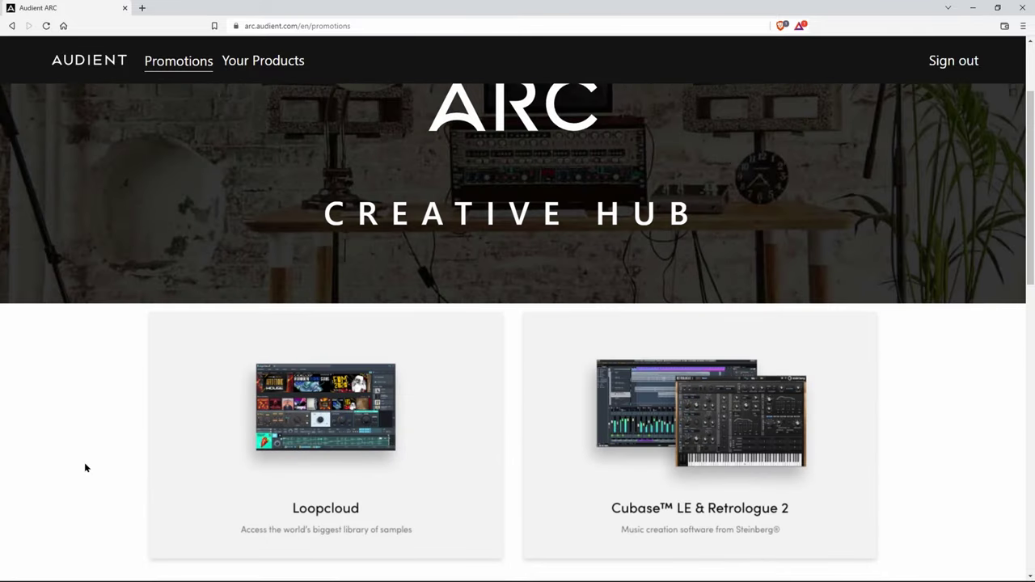
pyautogui.scroll(2, 86, 464)
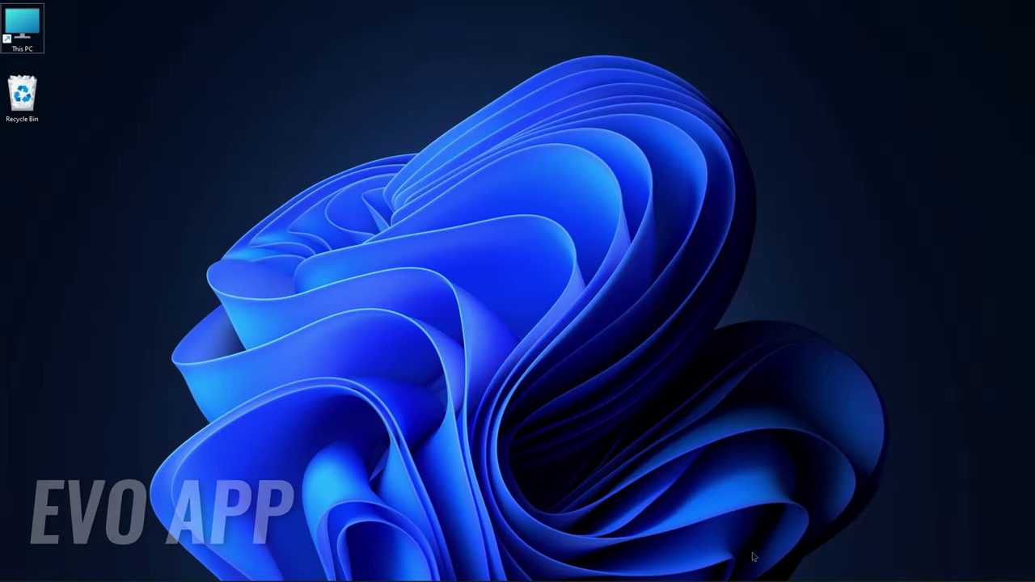
# Step: Review the EVO app's tray options, show the mixer, and examine its ASIO buffer size and other setup choices
pyautogui.click(942, 570)
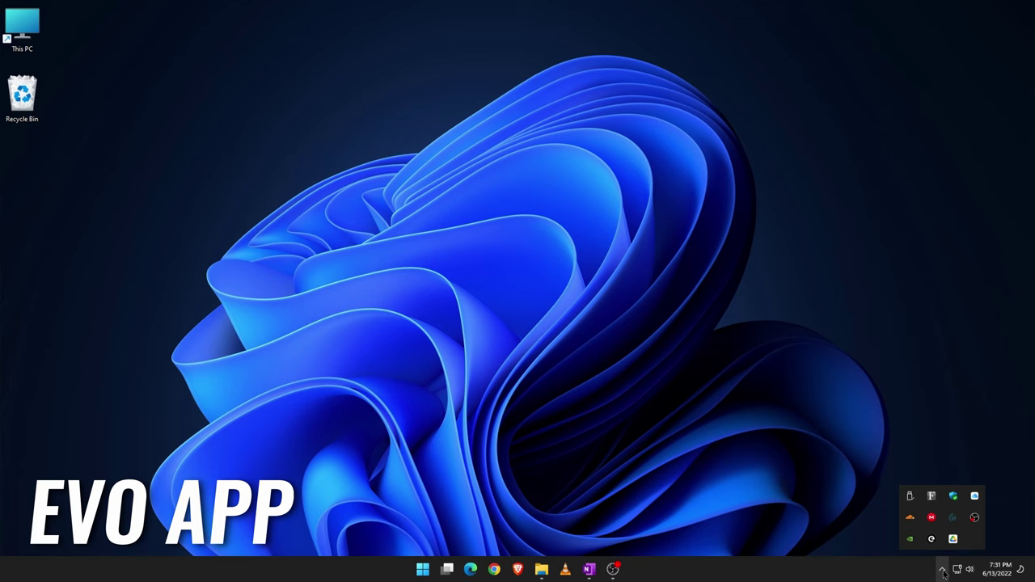
pyautogui.rightClick(934, 540)
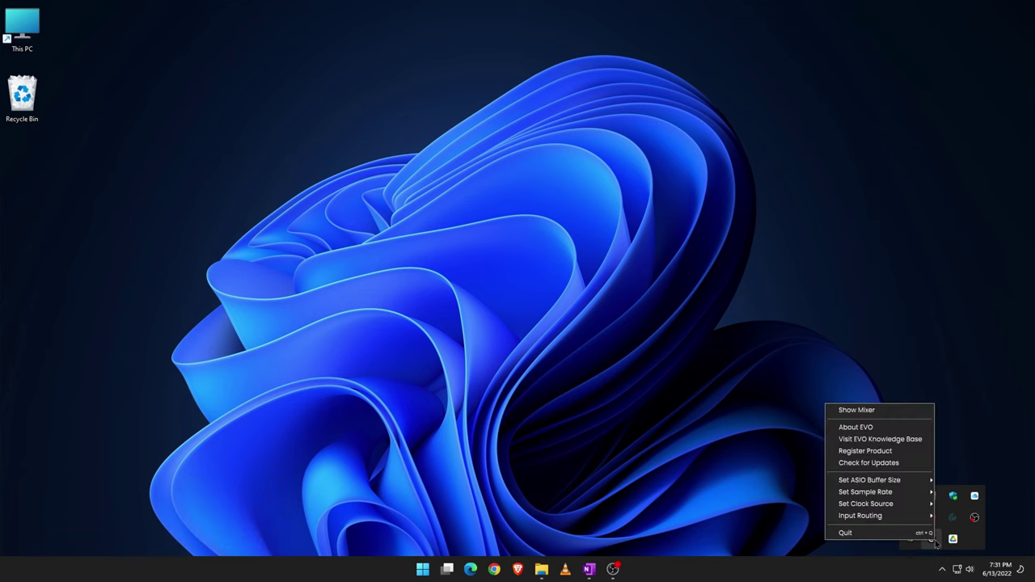
pyautogui.moveTo(906, 523)
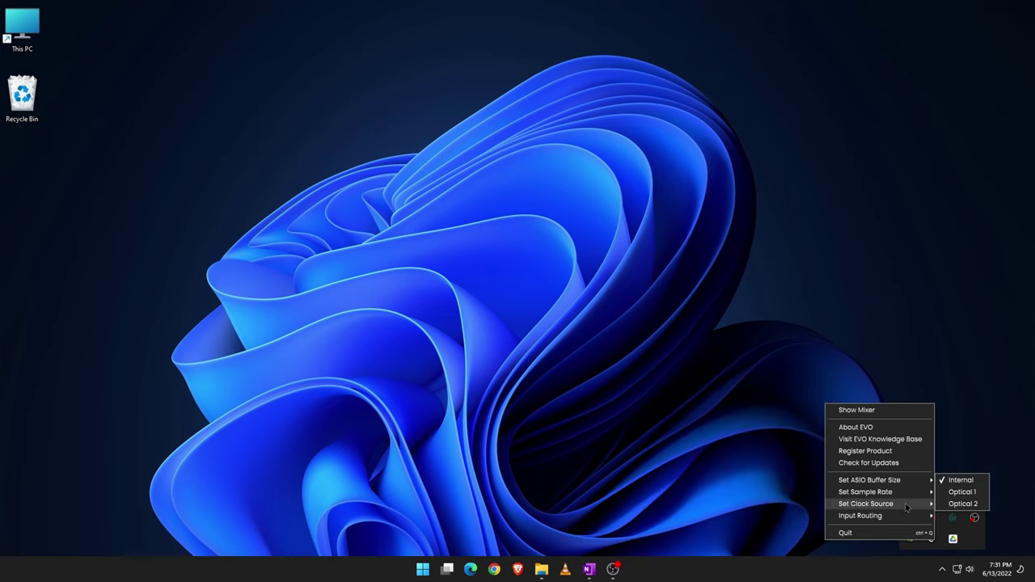
pyautogui.moveTo(908, 482)
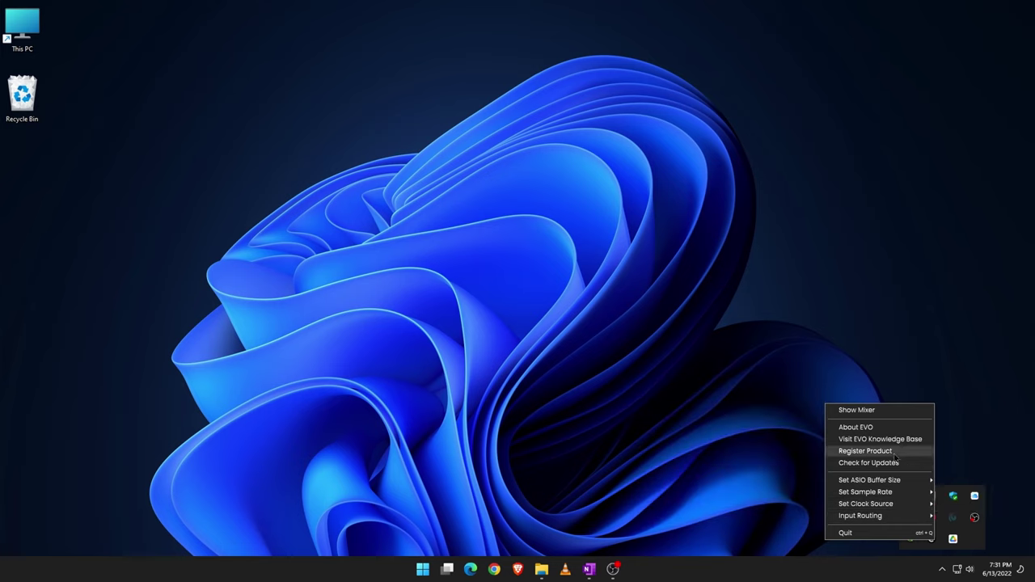
pyautogui.click(885, 412)
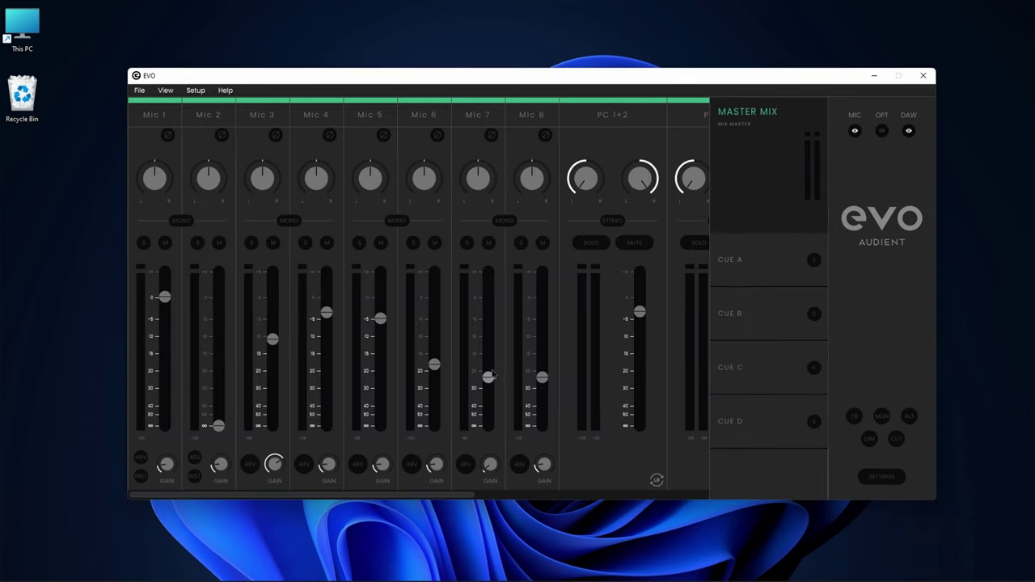
pyautogui.click(196, 90)
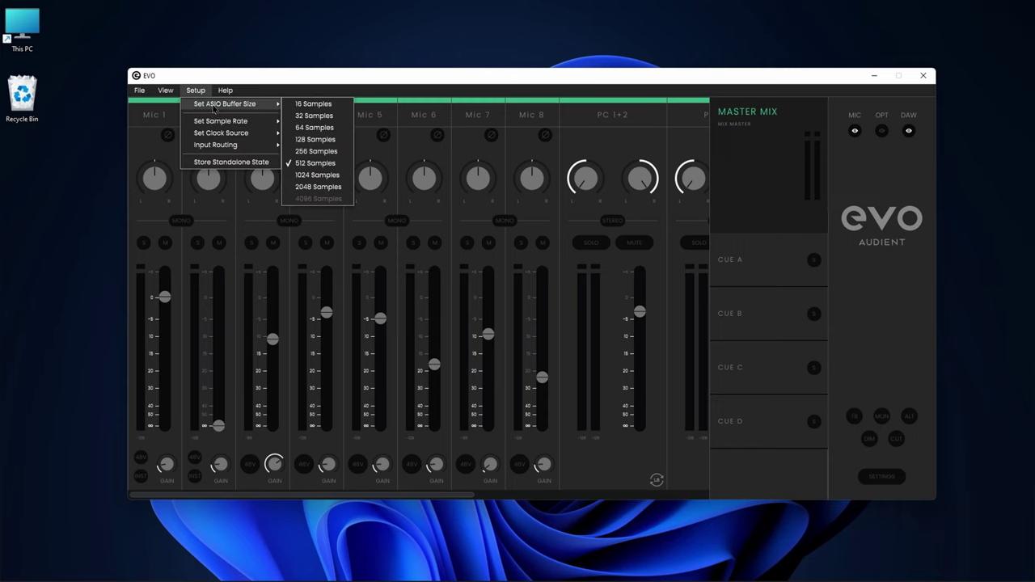
pyautogui.moveTo(223, 138)
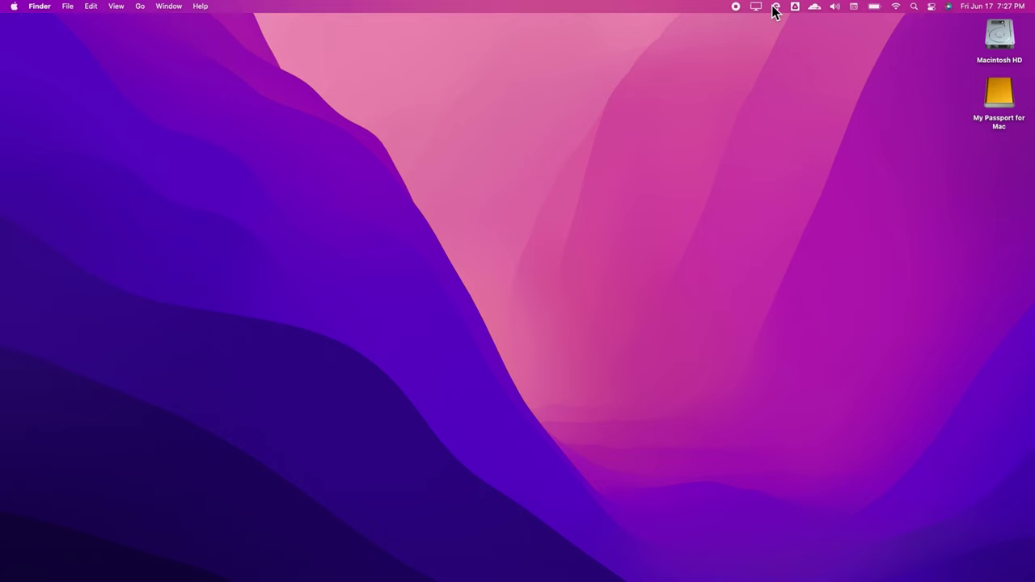
# Step: On the Mac, check the EVO app's clock source options and show the mixer
pyautogui.click(774, 7)
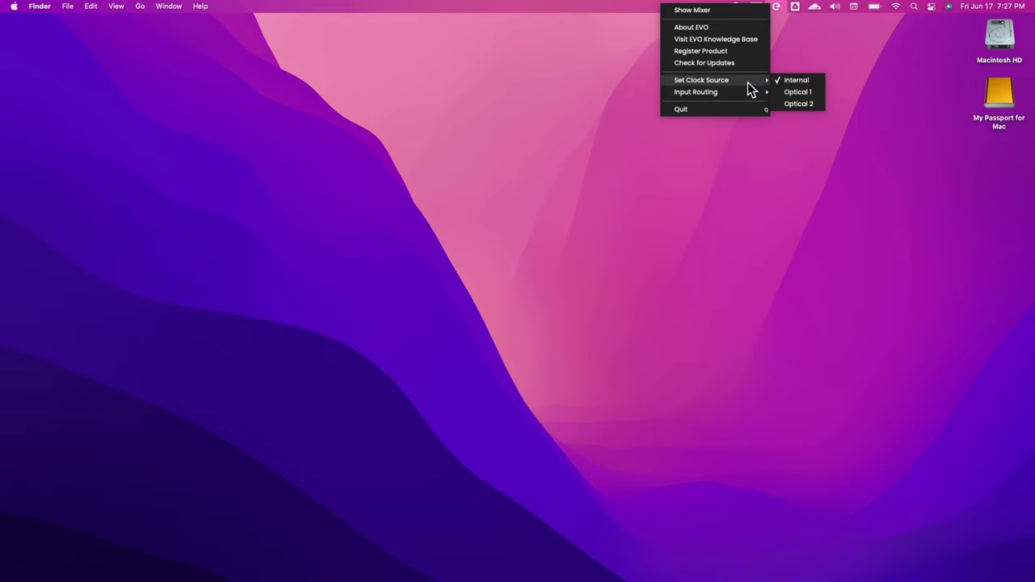
pyautogui.click(695, 10)
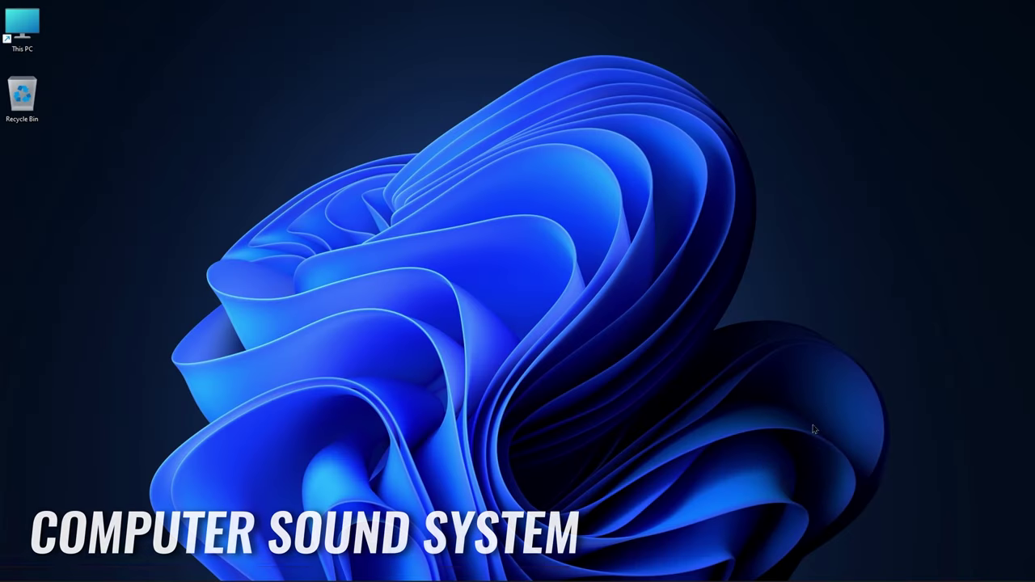
# Step: Examine the Windows sound output devices for the Audient EVO16 outputs, including Analogue 1/2, Analogue 3/4 and the ADAT pairs
pyautogui.click(970, 570)
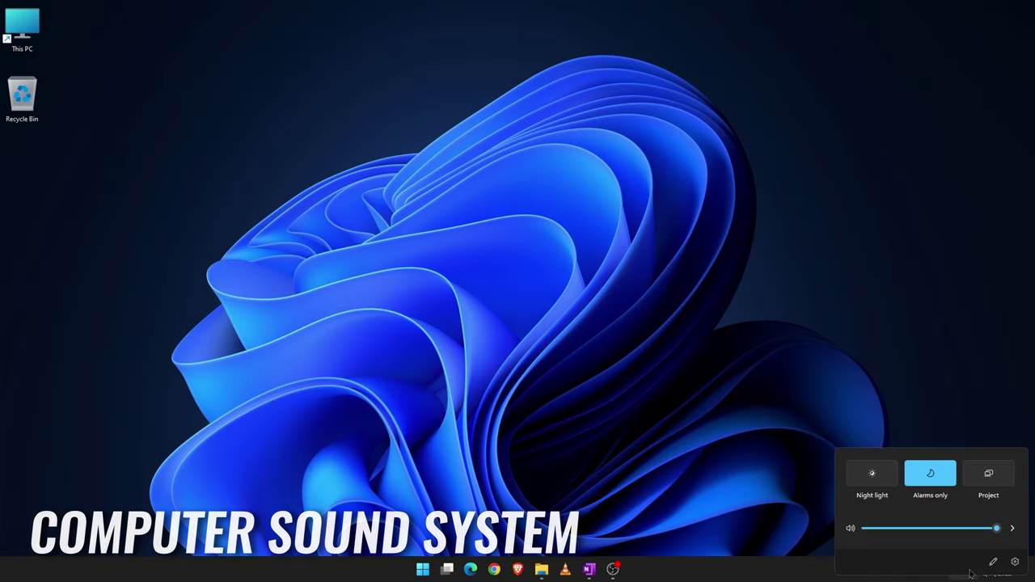
pyautogui.click(1005, 528)
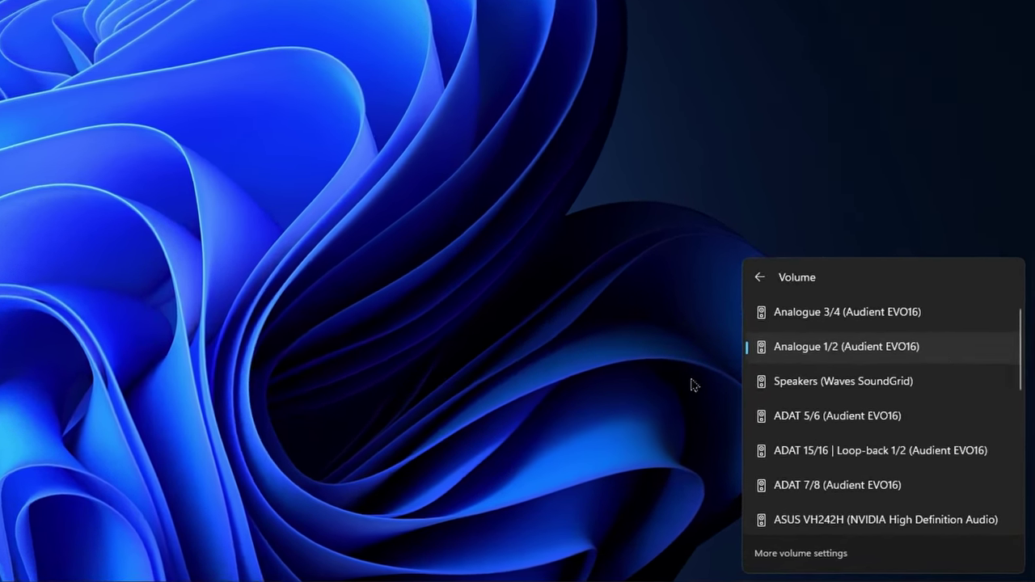
pyautogui.click(699, 386)
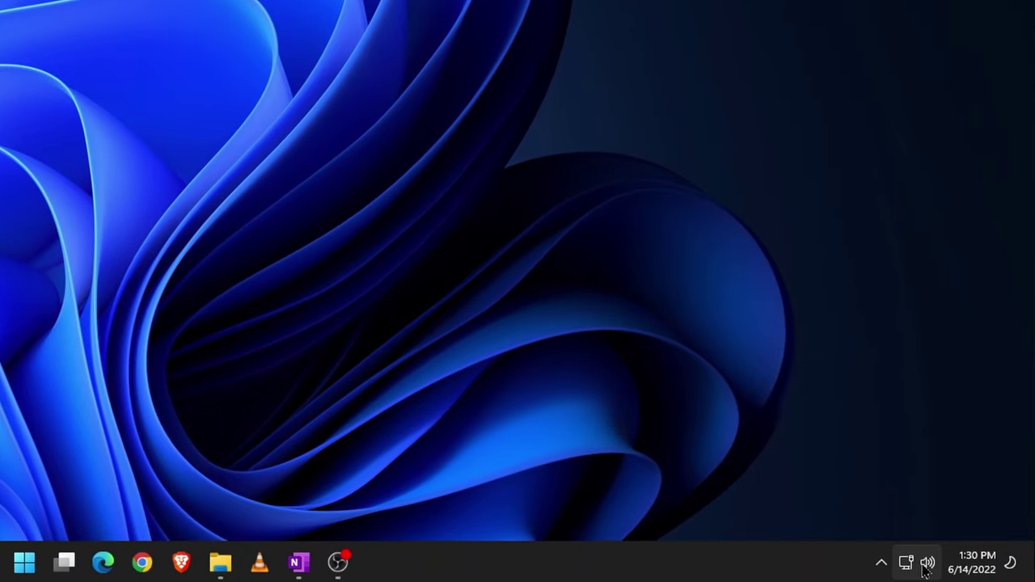
pyautogui.click(926, 570)
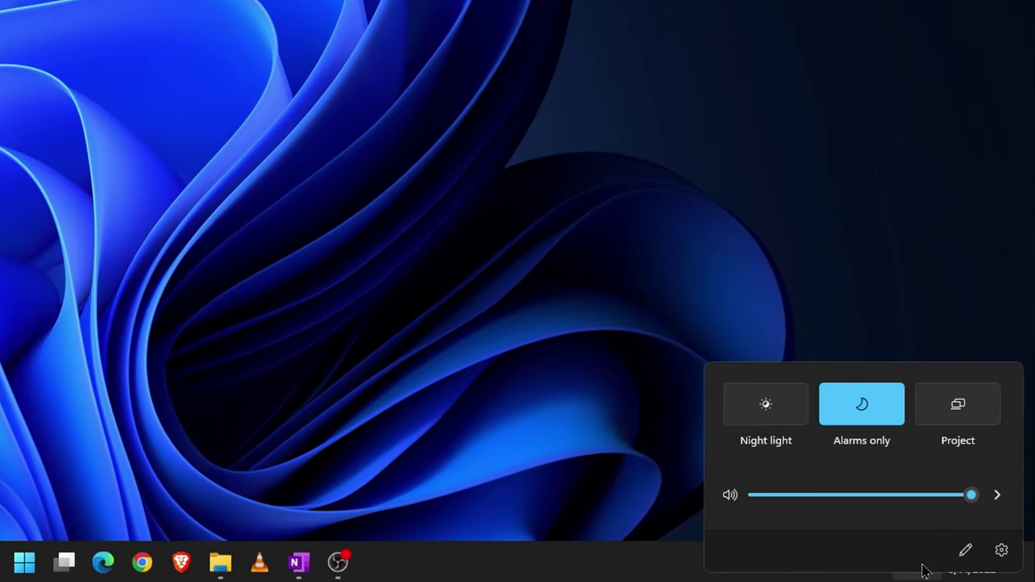
pyautogui.click(997, 494)
pyautogui.scroll(-10, 887, 343)
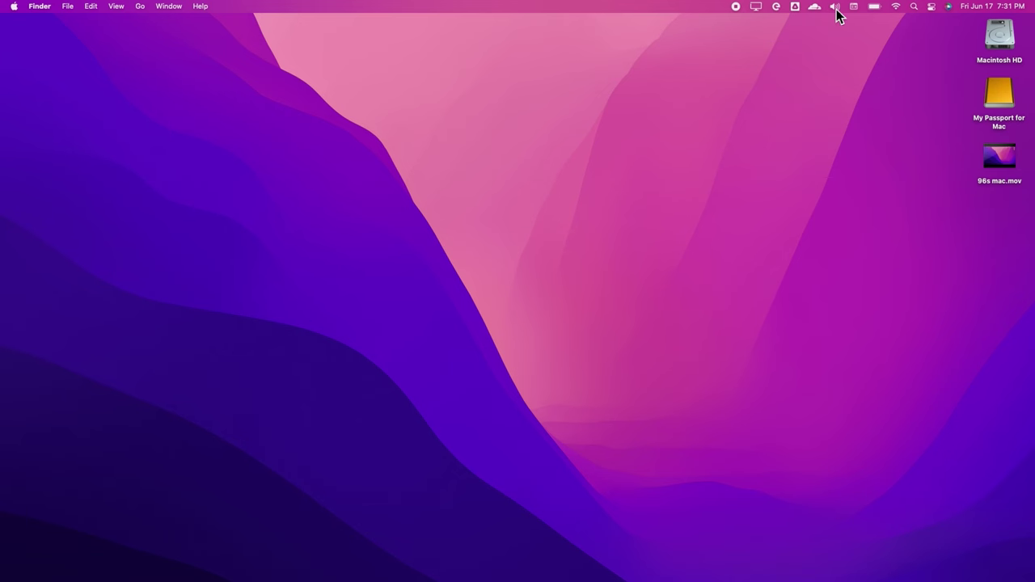
# Step: On the Mac, switch the sound output to Internal Speakers and back to Audient EVO16
pyautogui.click(835, 8)
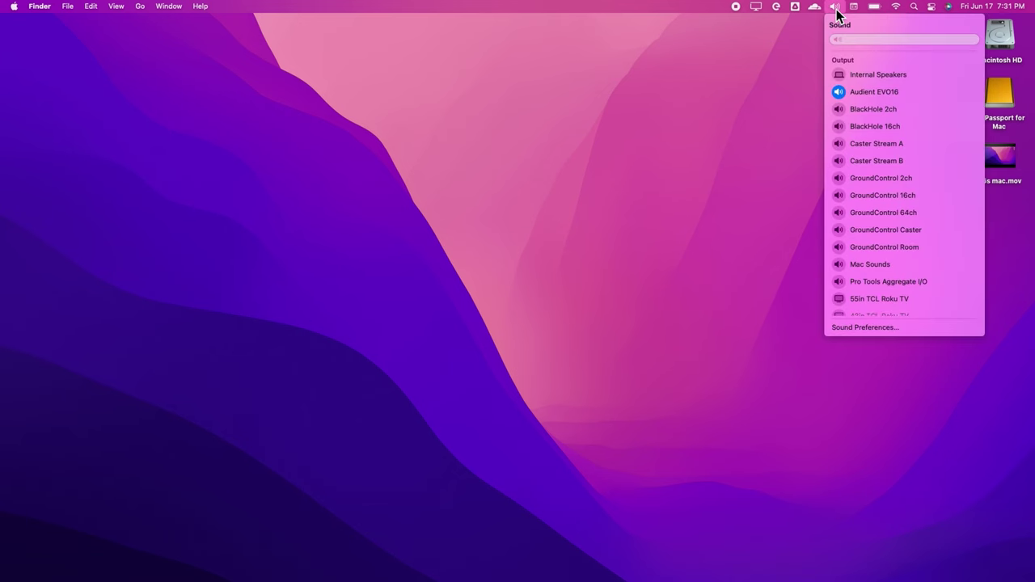
pyautogui.click(916, 75)
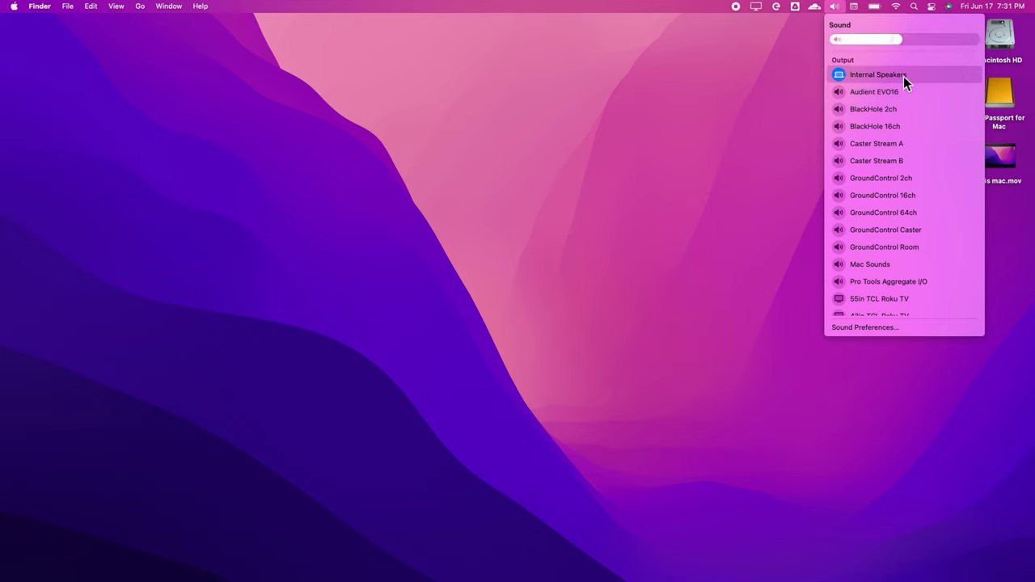
pyautogui.click(936, 97)
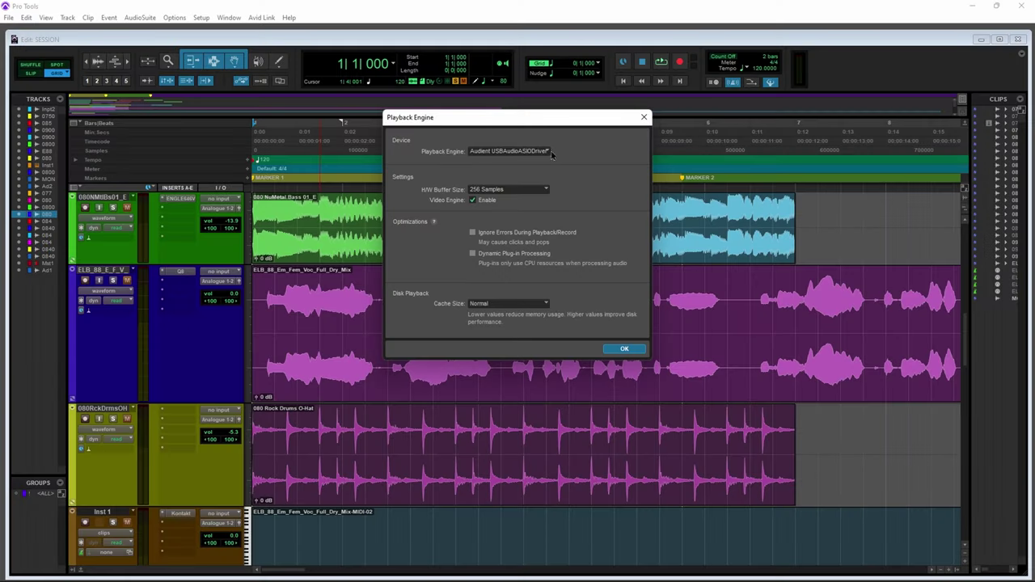
# Step: Choose the Audient USB Audio ASIO Driver as the Pro Tools playback engine, close the settings, and minimize Pro Tools
pyautogui.click(550, 152)
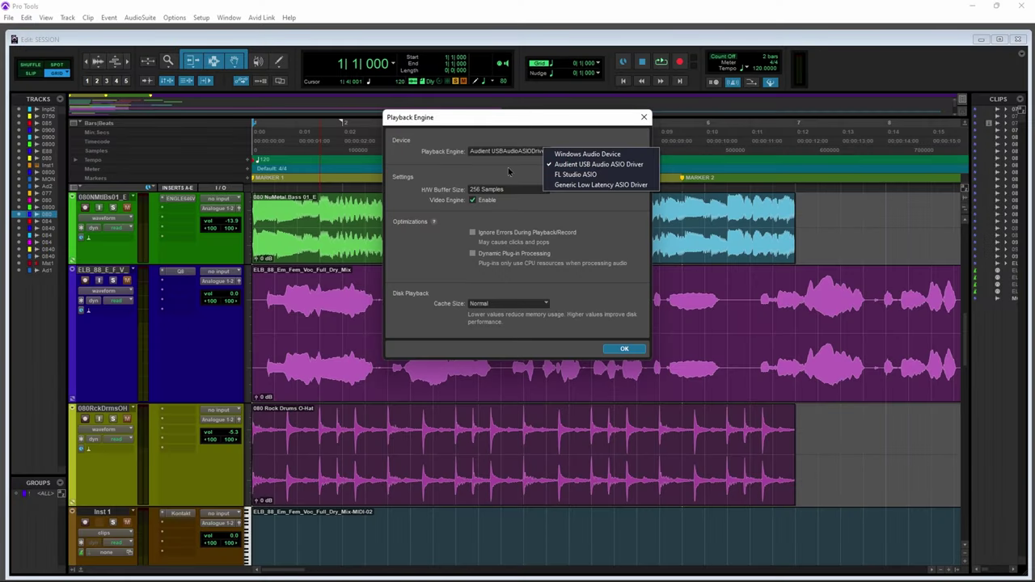
pyautogui.click(578, 162)
pyautogui.click(643, 118)
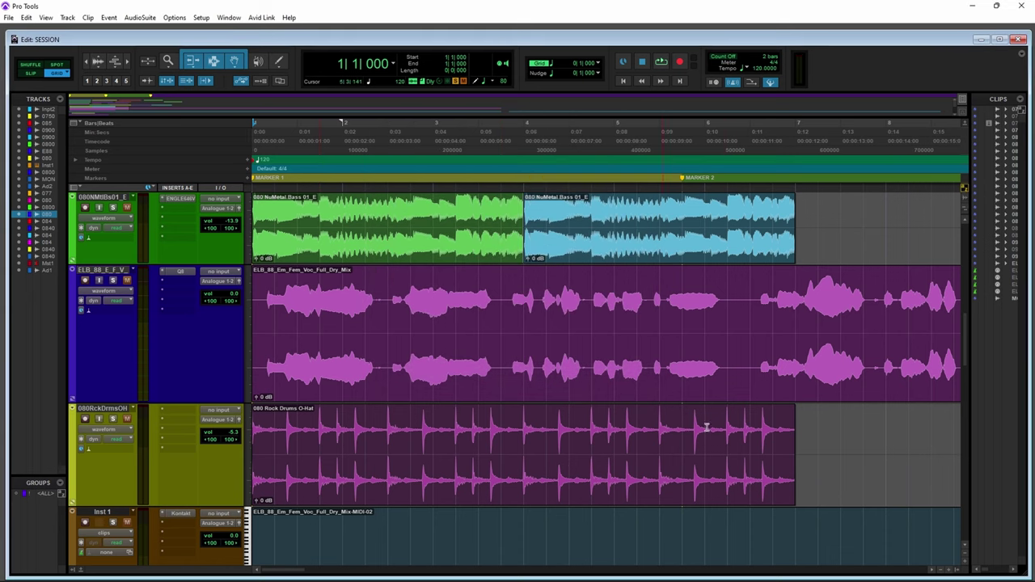
pyautogui.click(971, 6)
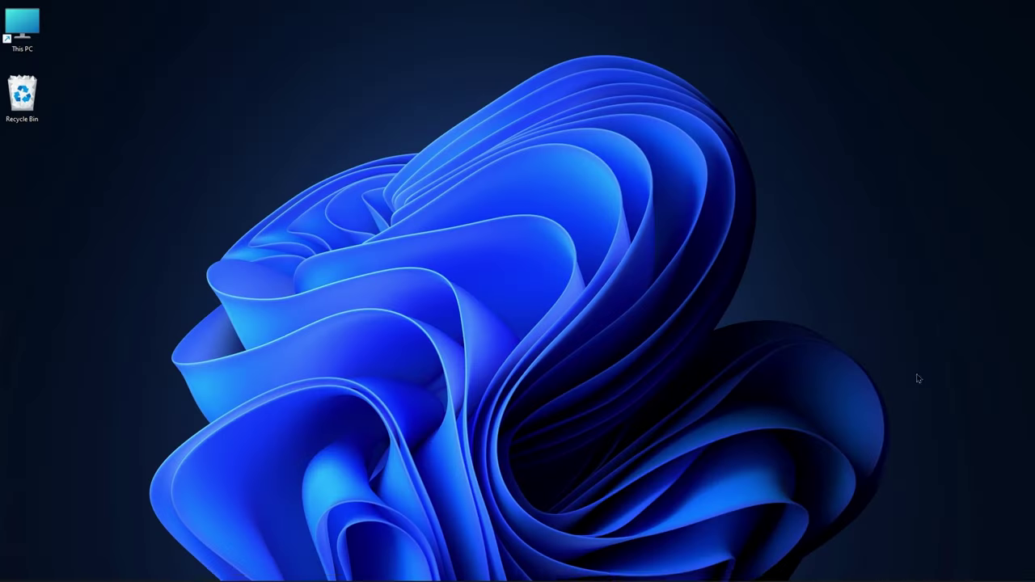
# Step: Look through the full list of Windows playback devices for the available EVO16 output pairs
pyautogui.click(970, 570)
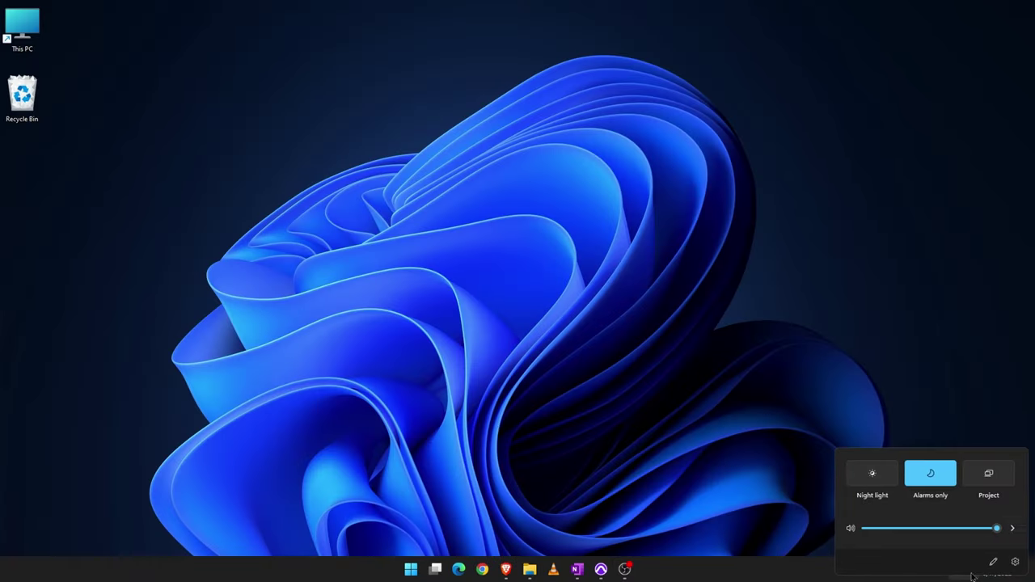
pyautogui.click(1011, 529)
pyautogui.scroll(-3, 938, 434)
pyautogui.scroll(-4, 937, 434)
pyautogui.scroll(-1, 872, 481)
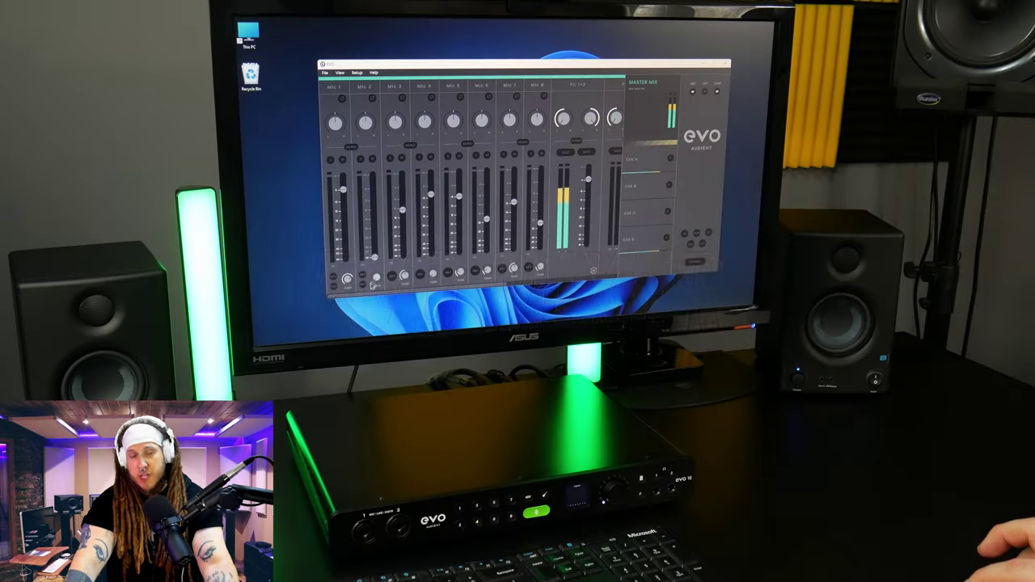
# Step: Switch the EVO mixer from the Master Mix to the Cue A mix
pyautogui.moveTo(358, 298)
pyautogui.mouseDown()
pyautogui.moveTo(431, 288)
pyautogui.moveTo(359, 291)
pyautogui.mouseUp()
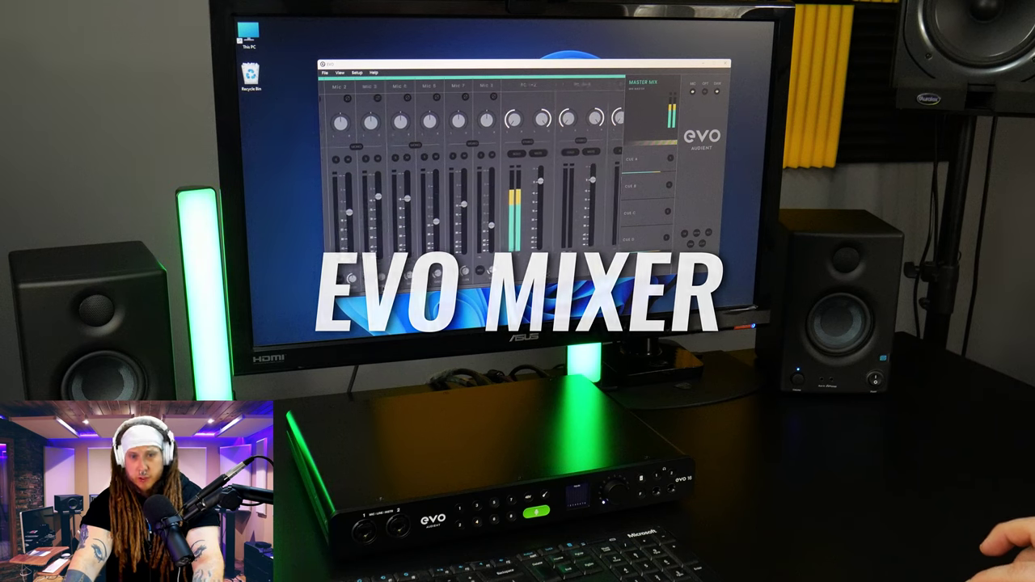
pyautogui.click(642, 166)
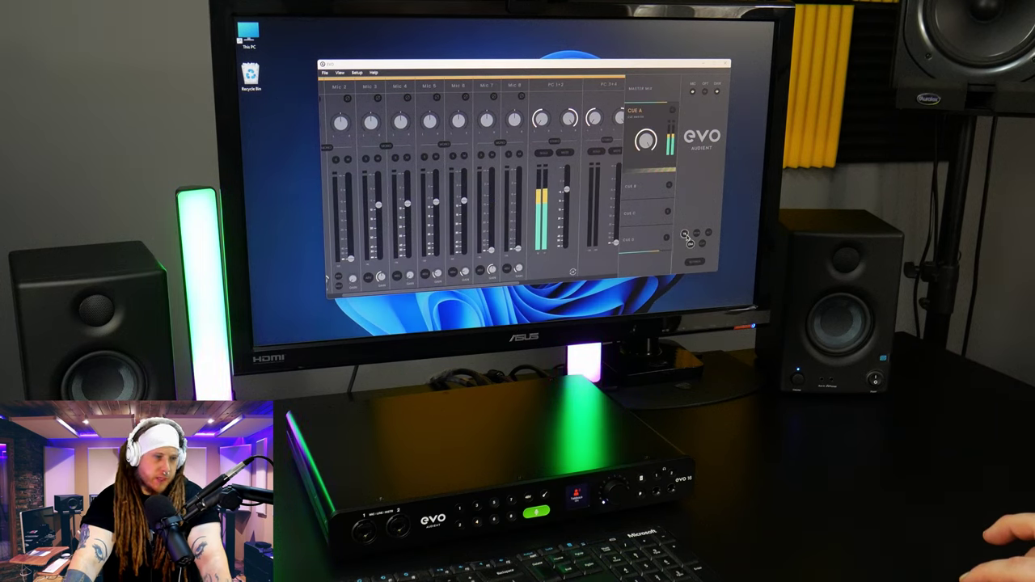
# Step: Return to the Master Mix, lower the Mic 3 fader and bring it back to 0 dB
pyautogui.click(654, 89)
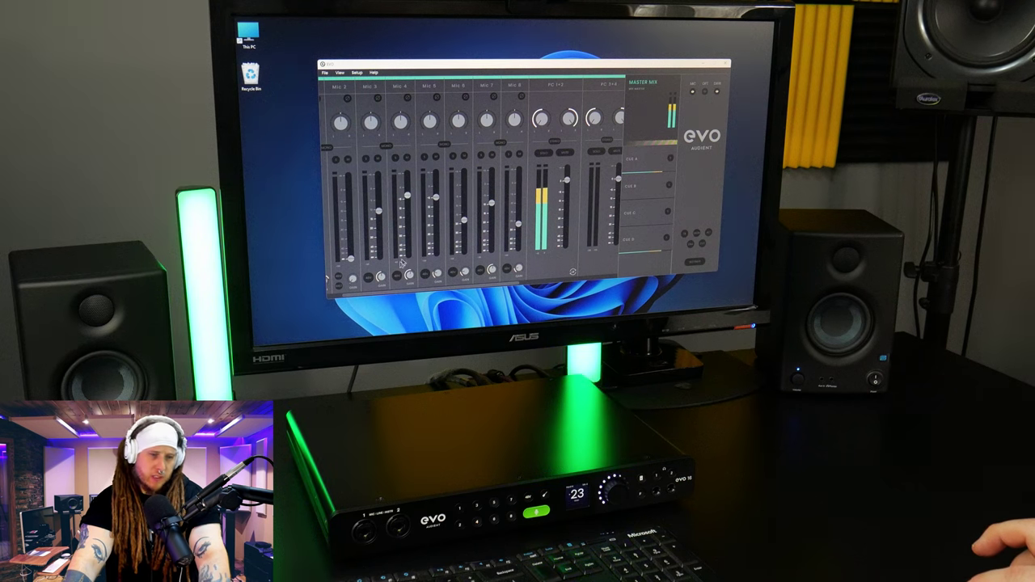
pyautogui.moveTo(386, 293); pyautogui.dragTo(456, 279)
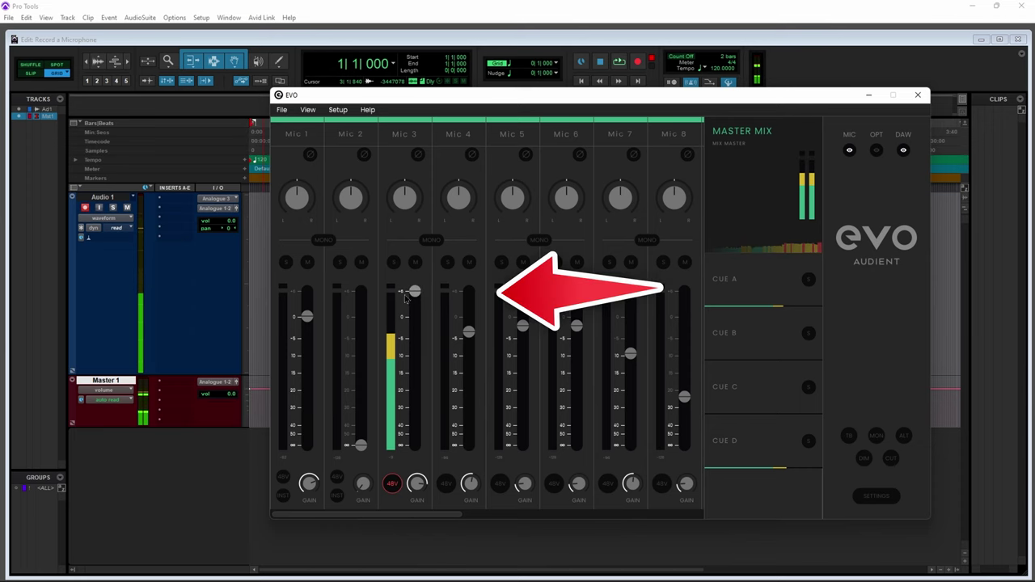
pyautogui.moveTo(414, 291); pyautogui.dragTo(414, 444)
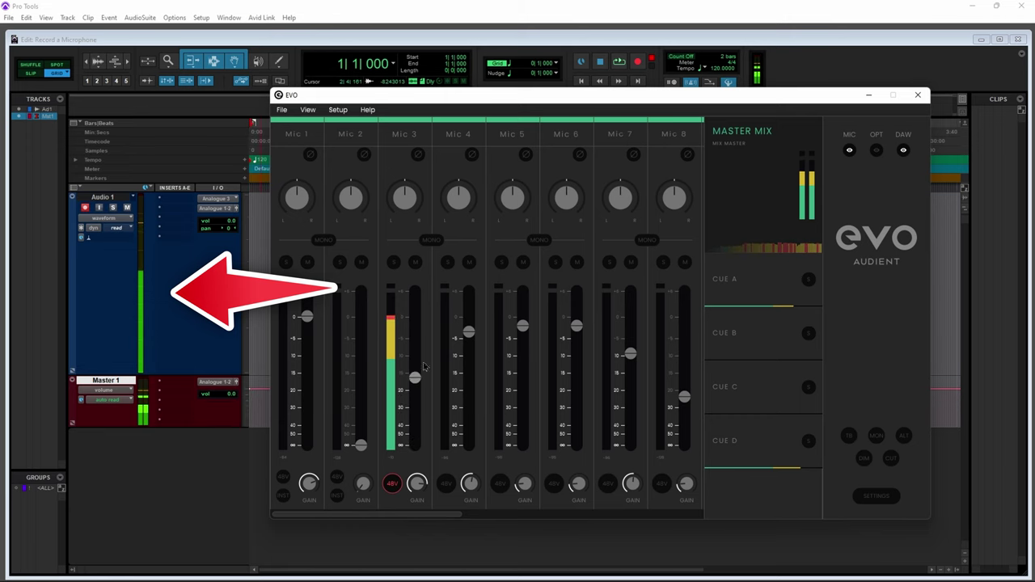
pyautogui.moveTo(419, 322)
pyautogui.mouseDown()
pyautogui.moveTo(415, 402)
pyautogui.moveTo(419, 321)
pyautogui.mouseUp()
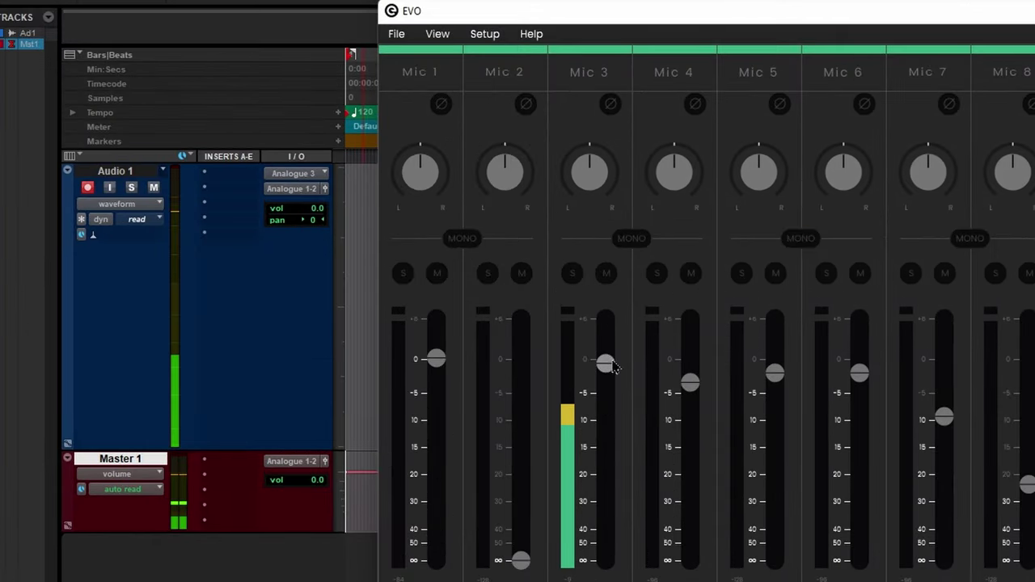
pyautogui.moveTo(613, 367); pyautogui.dragTo(611, 363)
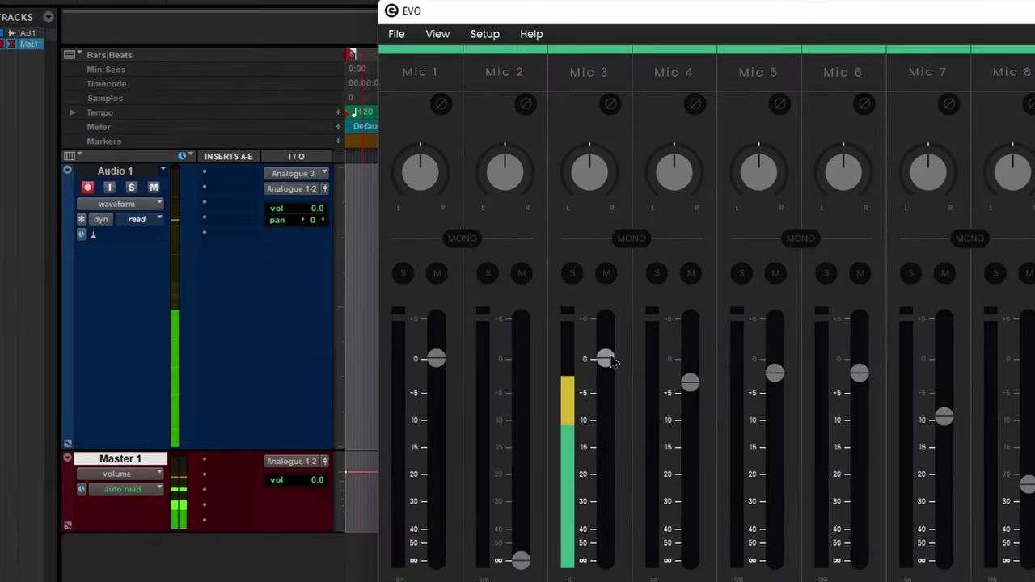
# Step: Try the pan, solo, mute and polarity controls on the Mic 3 channel
pyautogui.moveTo(593, 171)
pyautogui.mouseDown()
pyautogui.moveTo(584, 254)
pyautogui.moveTo(590, 91)
pyautogui.moveTo(605, 148)
pyautogui.moveTo(596, 166)
pyautogui.mouseUp()
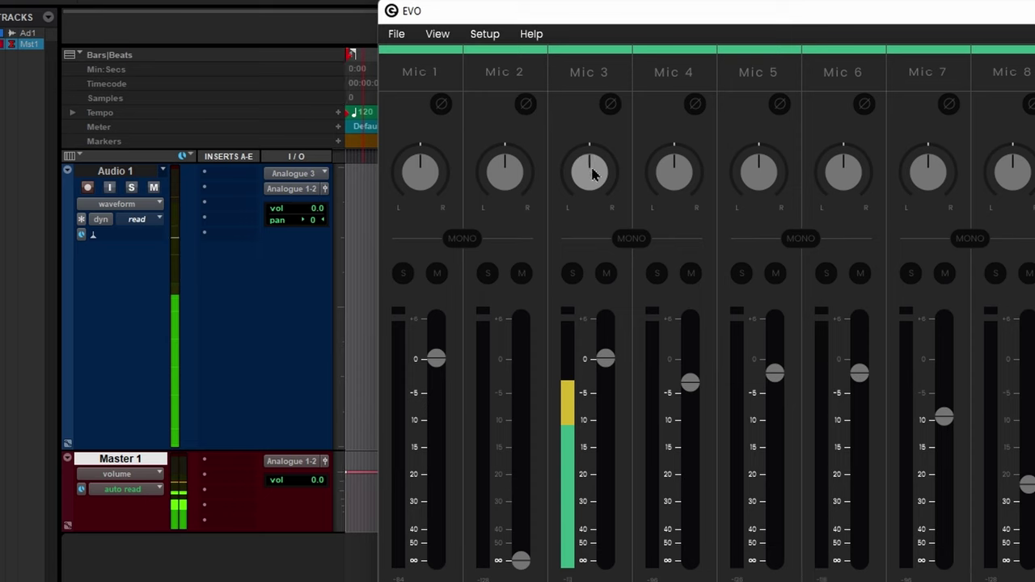
pyautogui.click(571, 274)
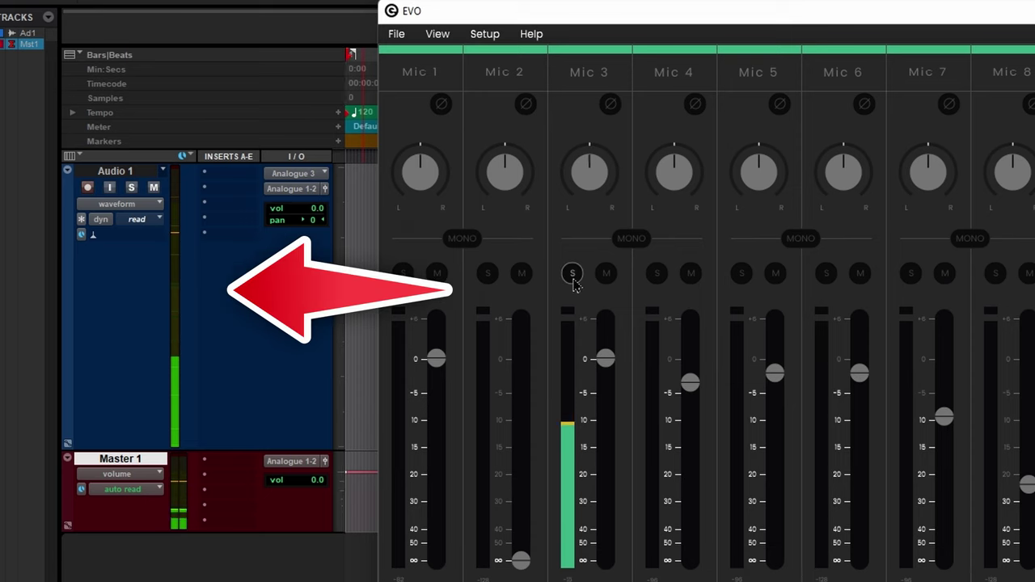
pyautogui.click(606, 273)
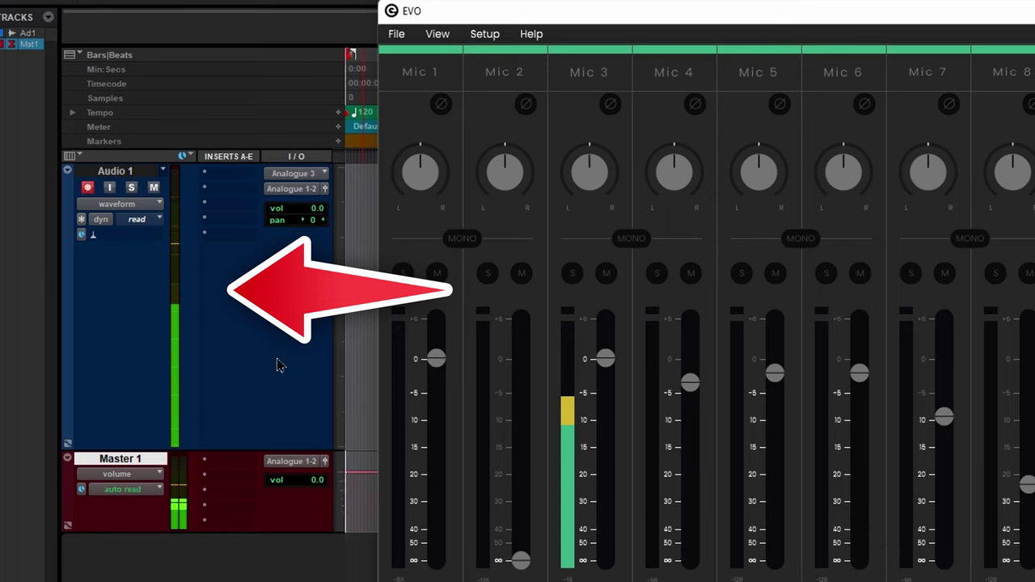
pyautogui.click(605, 273)
pyautogui.click(605, 273)
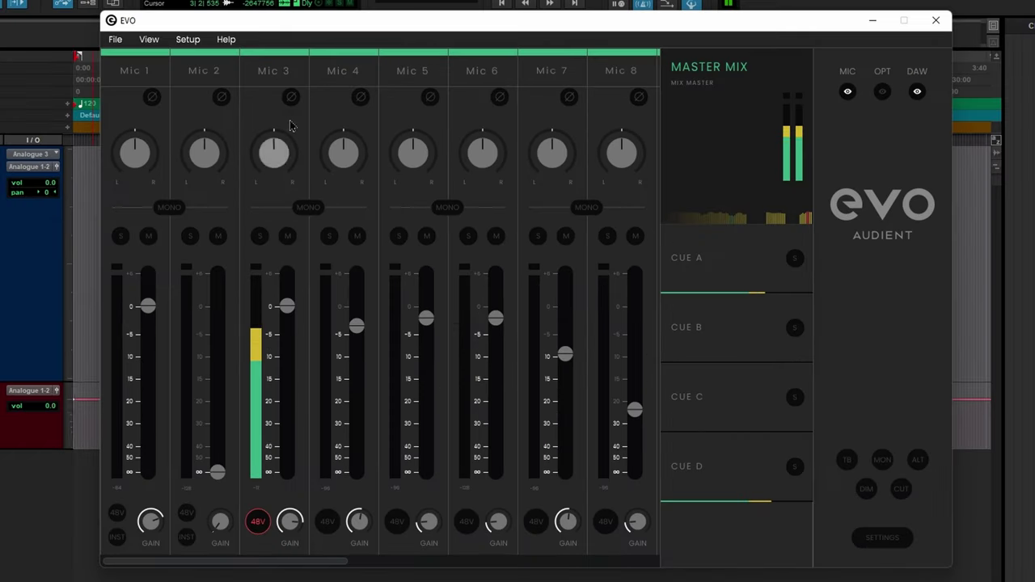
pyautogui.click(290, 97)
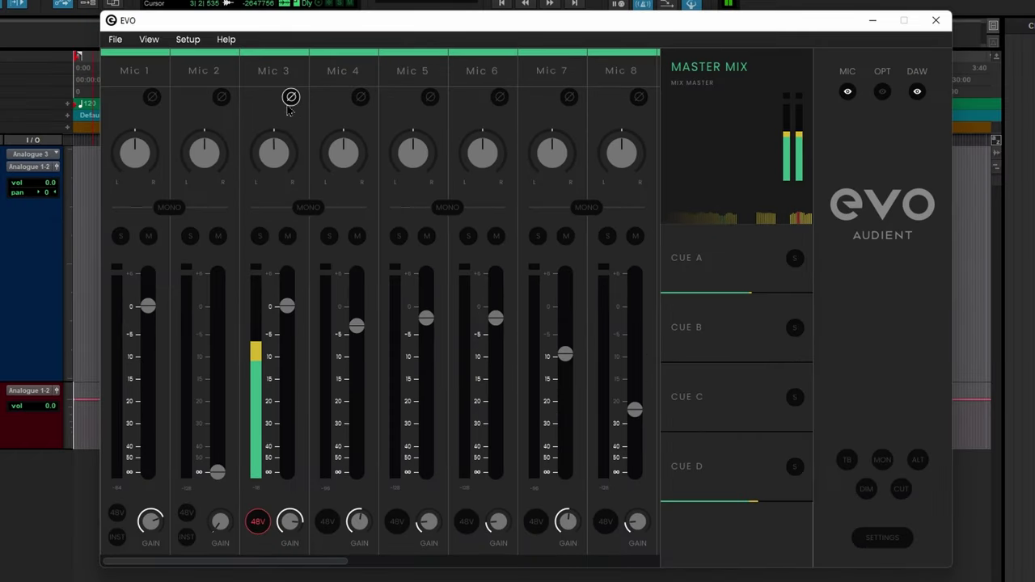
# Step: Link Mic 5 and Mic 6 as a stereo pair and lower their shared fader to about -4 dB
pyautogui.click(451, 212)
pyautogui.moveTo(482, 316)
pyautogui.mouseDown()
pyautogui.moveTo(487, 426)
pyautogui.moveTo(494, 330)
pyautogui.mouseUp()
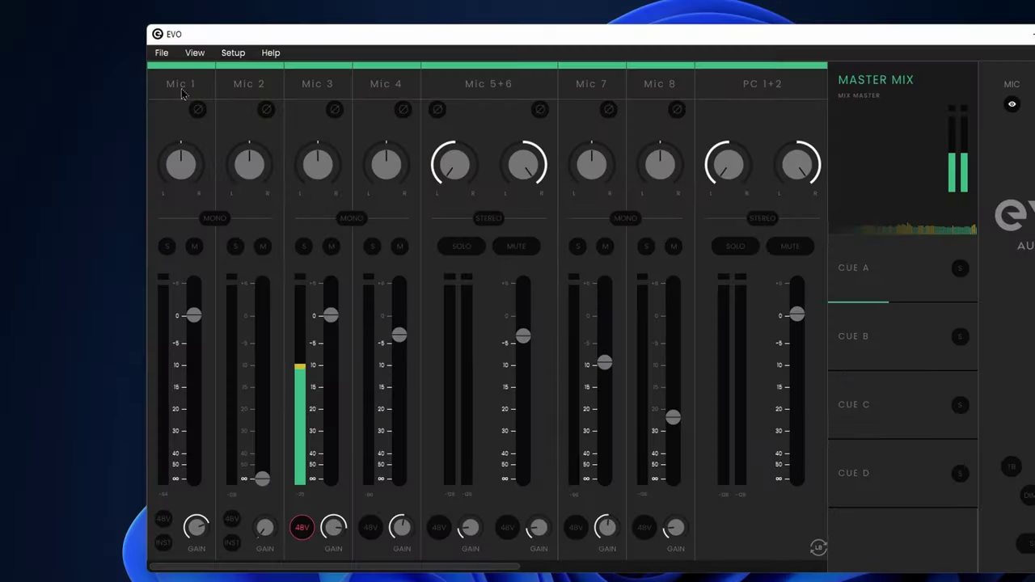
# Step: Rename the Mic 1, Mic 2 and Mic 3 channels as Guitar, Bass and SM7B
pyautogui.doubleClick(181, 89)
pyautogui.write('Guitar')
pyautogui.doubleClick(249, 89)
pyautogui.write('Bass')
pyautogui.doubleClick(317, 89)
pyautogui.write('SM7B')
pyautogui.press('Return')
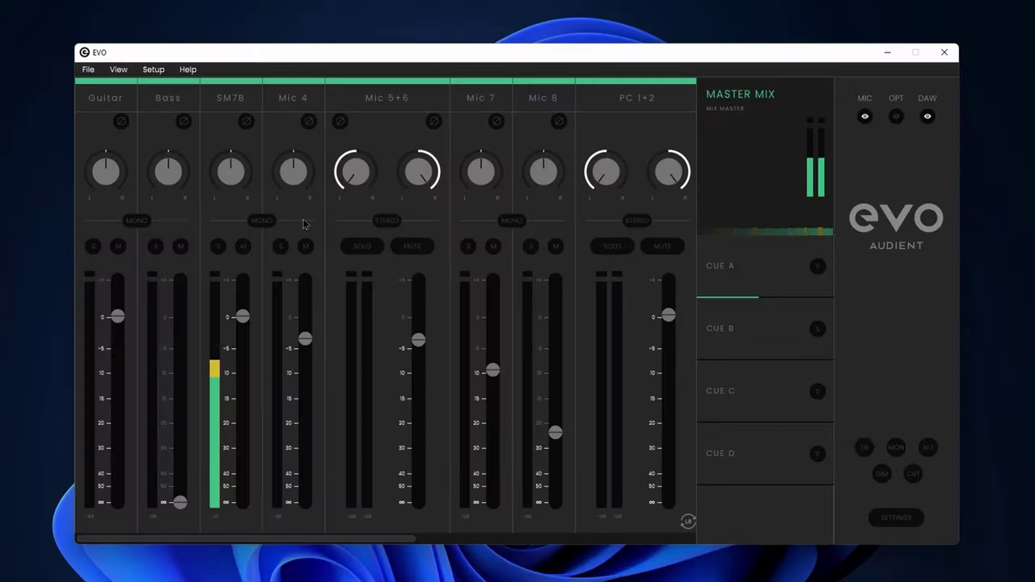
# Step: Show the mic pre controls and switch the SM7B channel's 48V phantom power off and back on
pyautogui.click(115, 70)
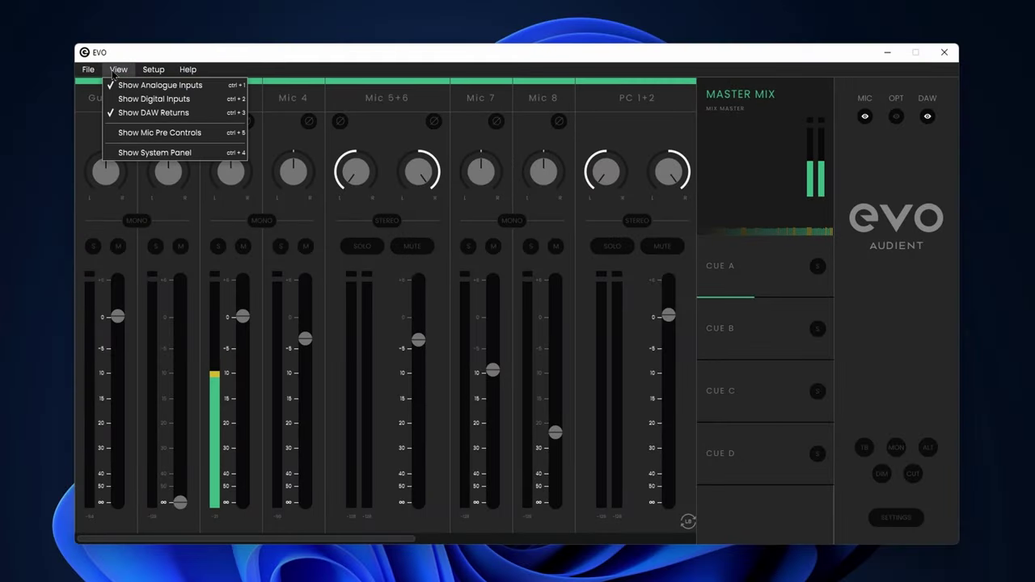
pyautogui.click(122, 132)
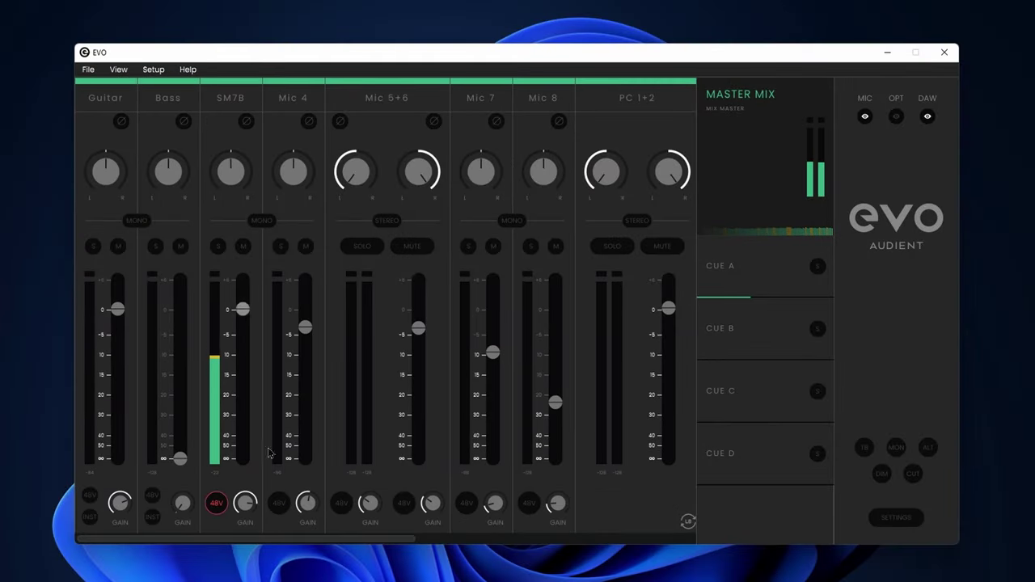
pyautogui.click(215, 504)
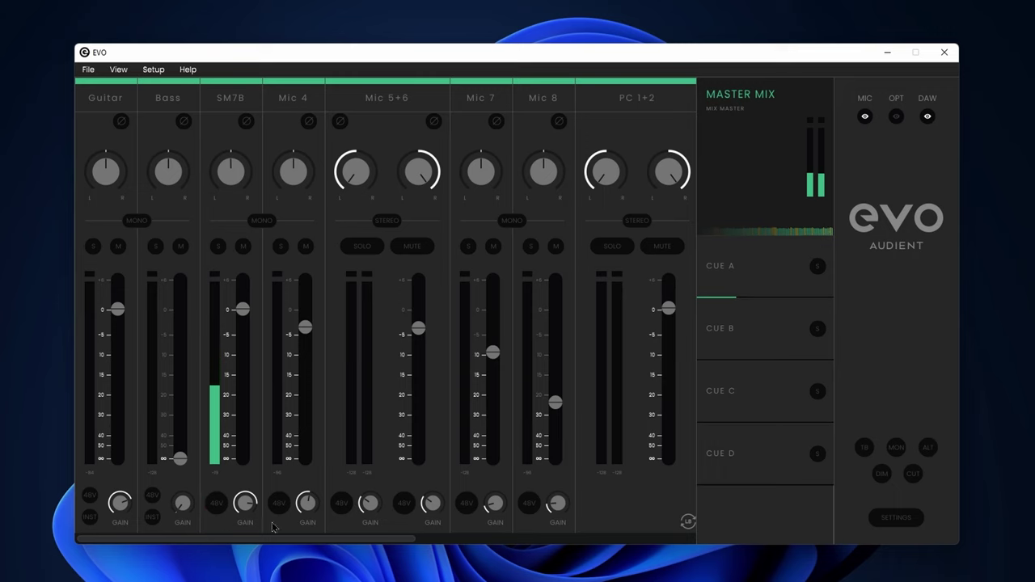
pyautogui.click(279, 503)
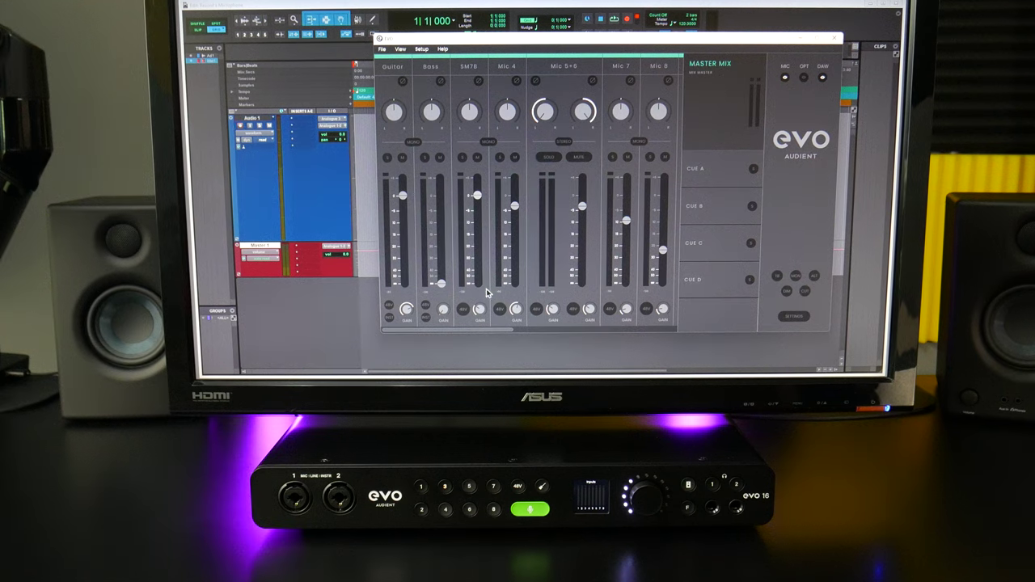
pyautogui.click(463, 309)
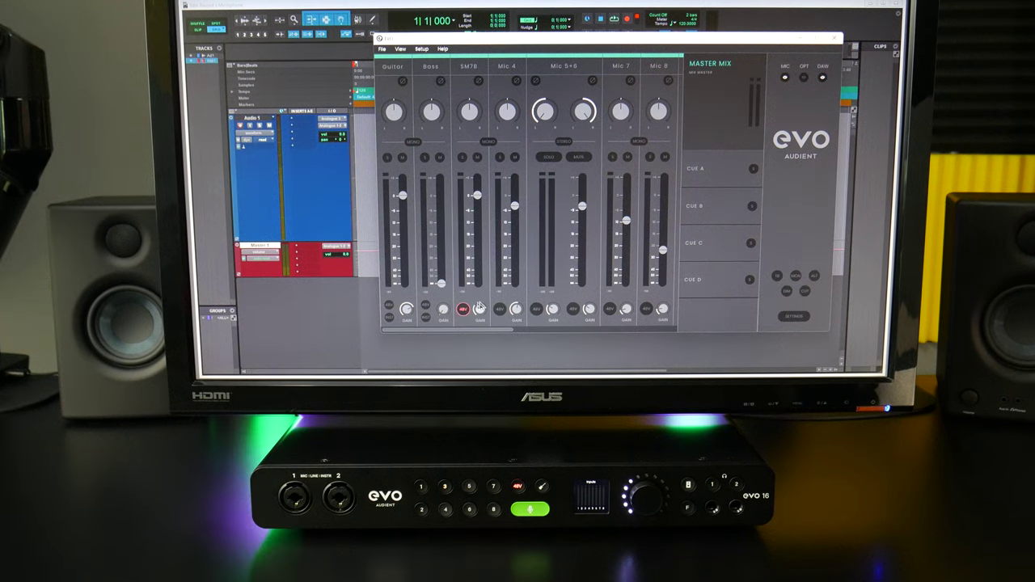
# Step: Adjust the SM7B preamp gain and raise its Master Mix fader to about -2 dB
pyautogui.click(480, 308)
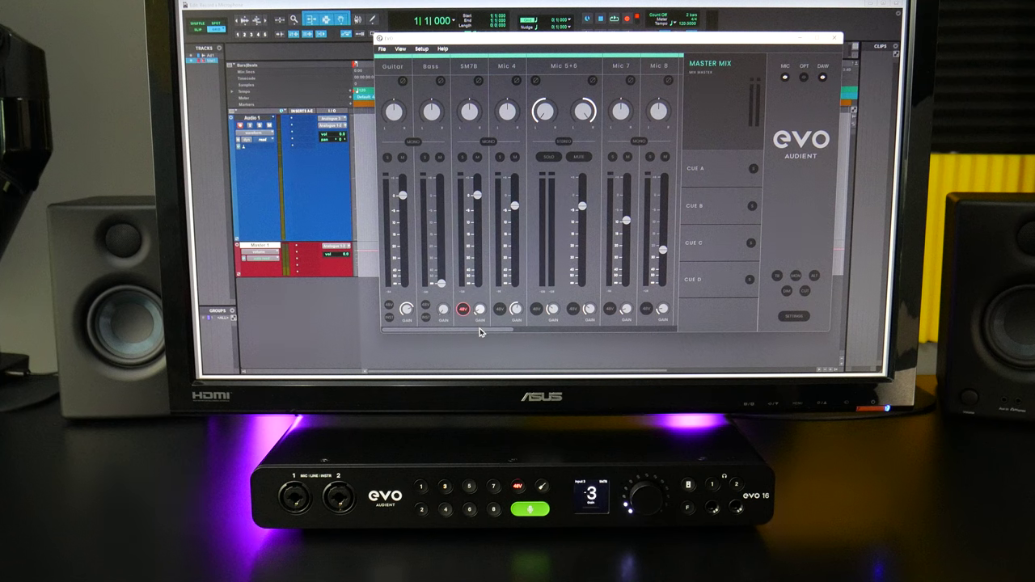
pyautogui.moveTo(481, 325); pyautogui.dragTo(496, 279)
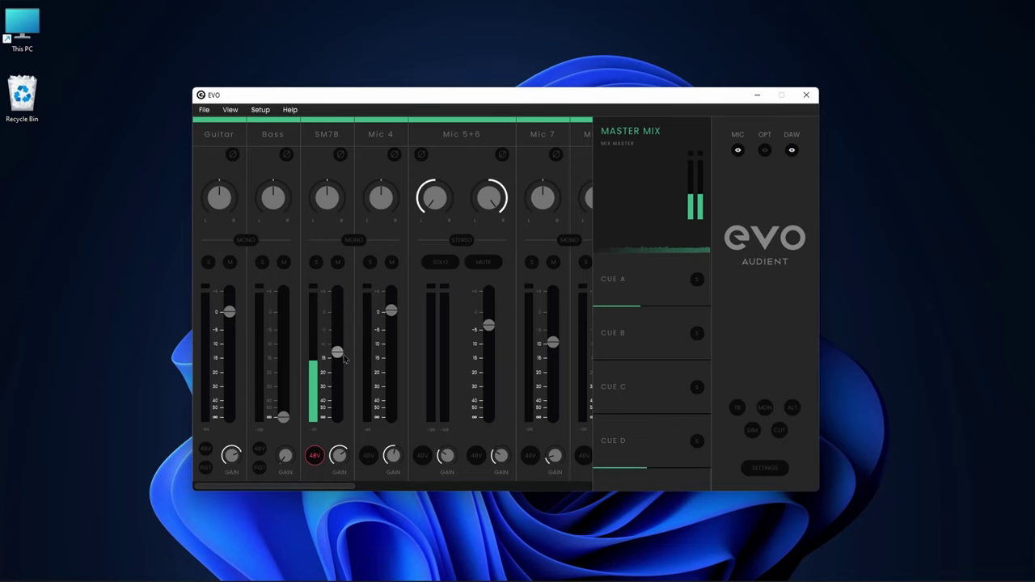
pyautogui.moveTo(337, 342); pyautogui.dragTo(338, 320)
# Step: View the Cue A, Cue B and Cue C mixes in turn
pyautogui.click(650, 280)
pyautogui.click(649, 343)
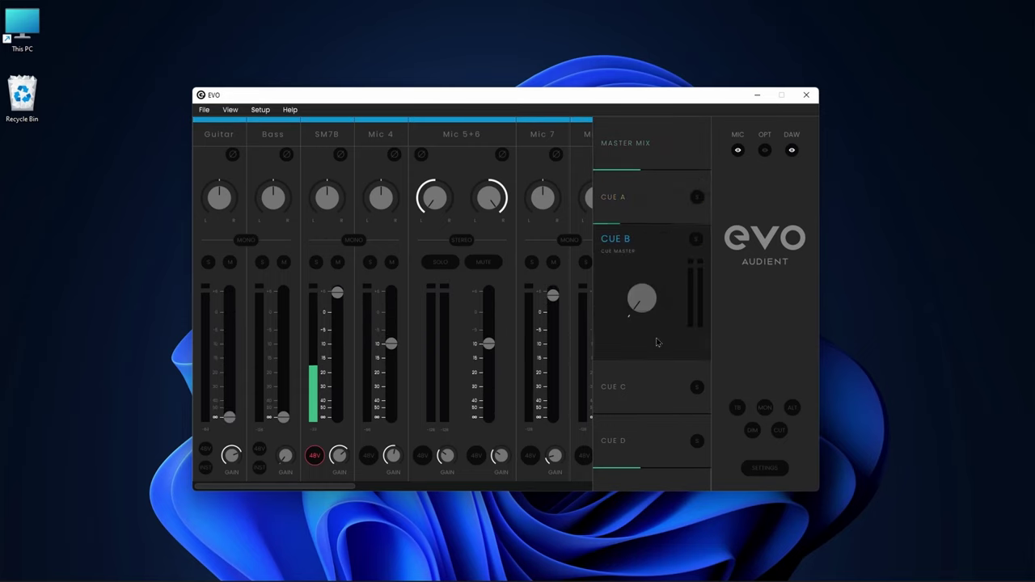
pyautogui.click(642, 385)
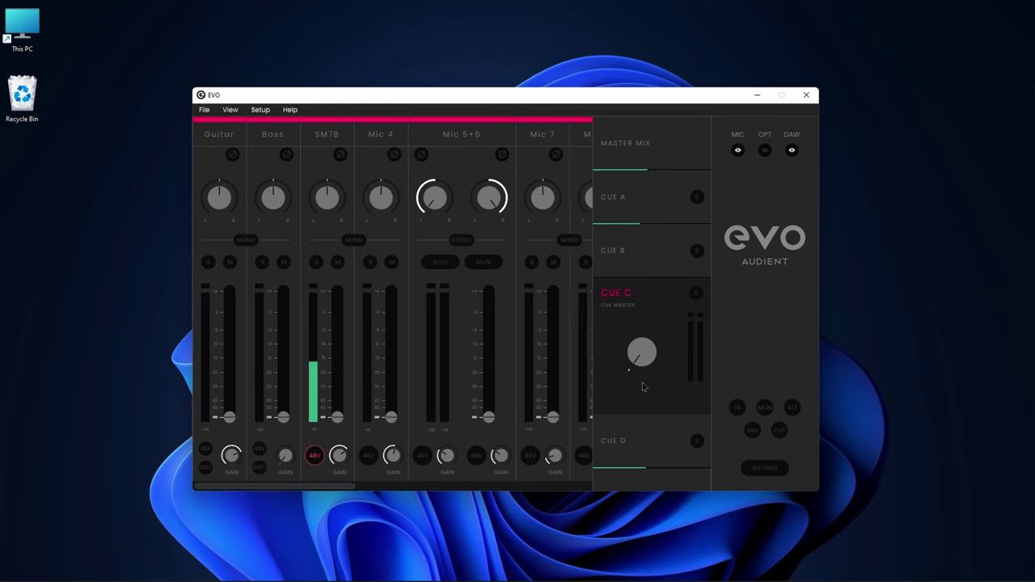
# Step: Rename the Cue B mix as Bass and the Cue A mix as Guitar
pyautogui.click(621, 241)
pyautogui.doubleClick(620, 240)
pyautogui.write('Bass')
pyautogui.press('Return')
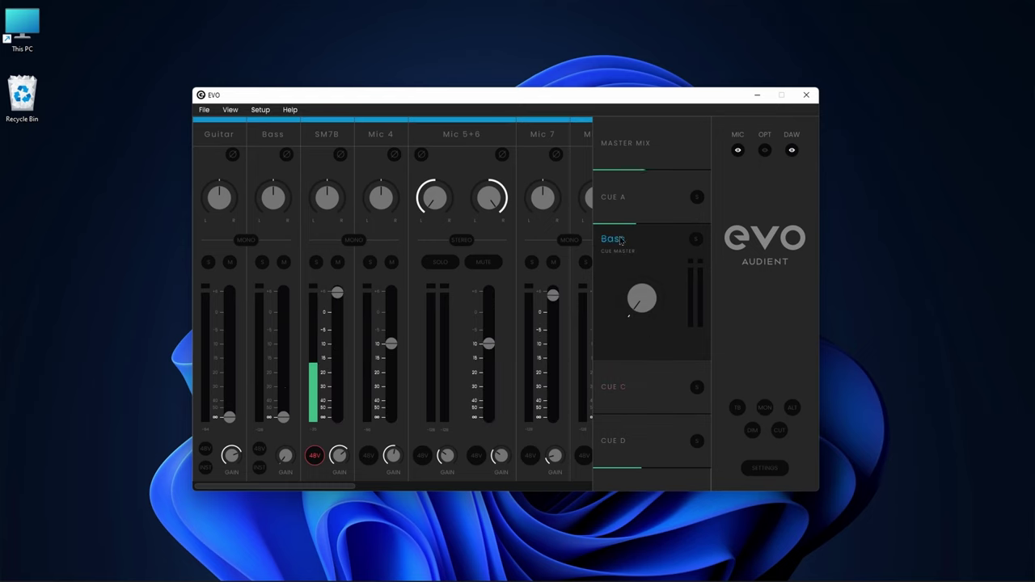
pyautogui.click(626, 193)
pyautogui.doubleClick(626, 185)
pyautogui.write('Guitar')
pyautogui.press('Return')
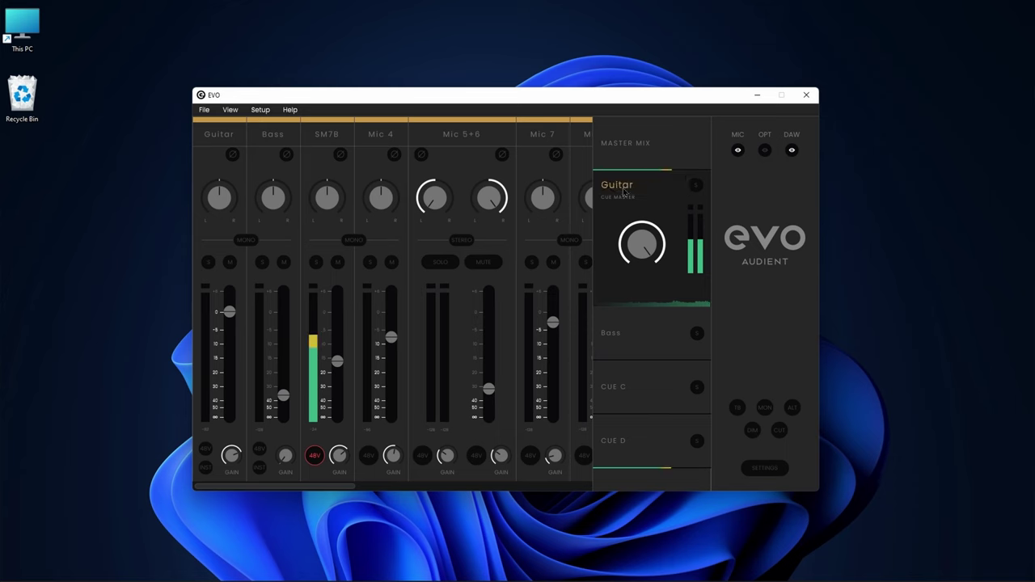
# Step: Return to the Master Mix and toggle the visibility of the mic, optical and DAW channels, leaving only optical hidden
pyautogui.click(652, 155)
pyautogui.click(738, 150)
pyautogui.click(737, 150)
pyautogui.click(765, 151)
pyautogui.moveTo(270, 485); pyautogui.dragTo(587, 467)
pyautogui.click(765, 150)
pyautogui.click(791, 150)
pyautogui.hscroll(10, 402, 463)
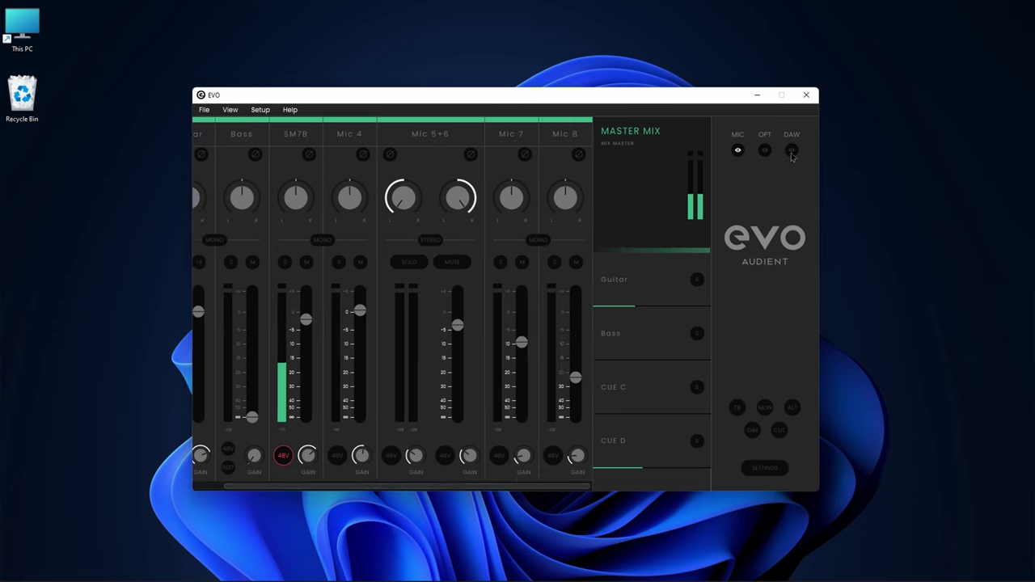
pyautogui.hscroll(-10, 441, 458)
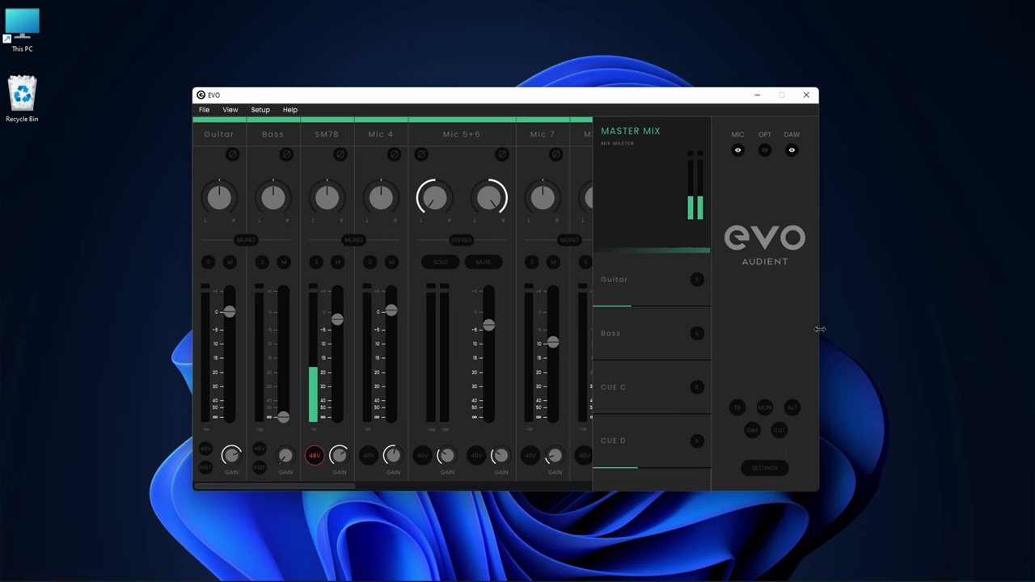
# Step: Widen the mixer window to fit more channels and reposition it on the desktop
pyautogui.moveTo(820, 329); pyautogui.dragTo(1006, 335)
pyautogui.moveTo(596, 88); pyautogui.dragTo(547, 51)
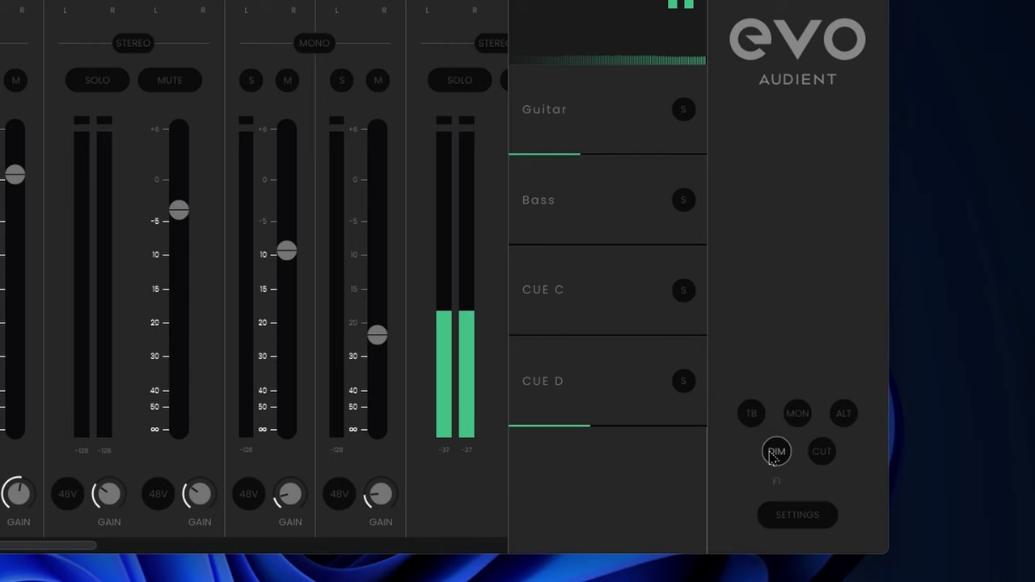
# Step: Try out the CUT, ALT and TB (talkback) monitor controls
pyautogui.click(821, 453)
pyautogui.click(823, 457)
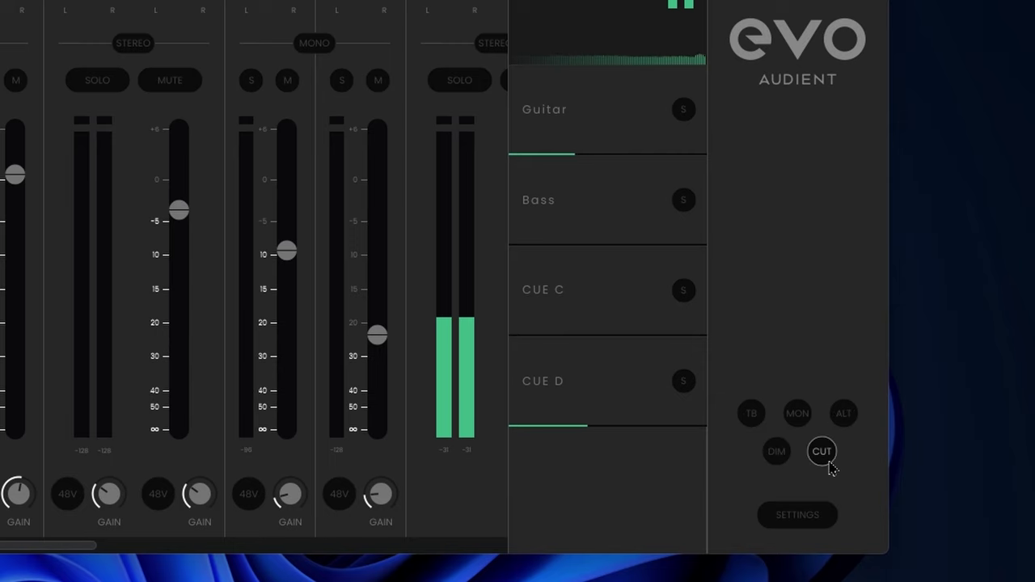
pyautogui.rightClick(843, 415)
pyautogui.click(818, 387)
pyautogui.rightClick(843, 414)
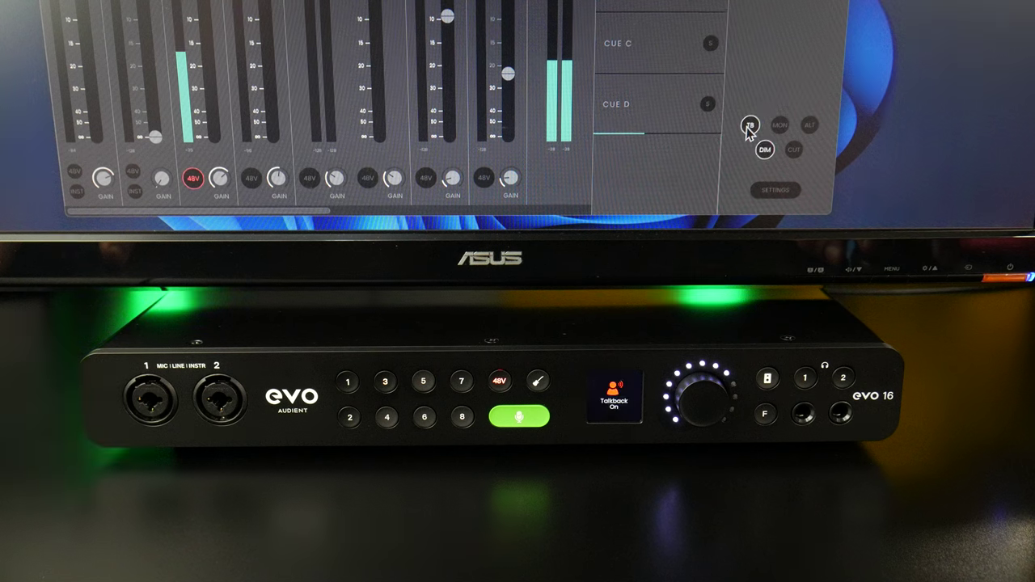
pyautogui.click(750, 126)
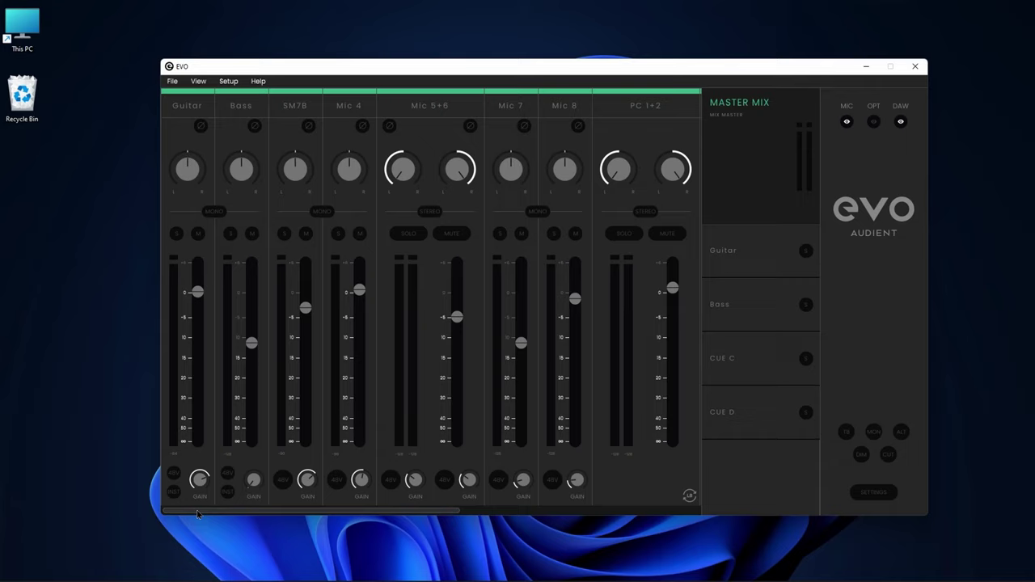
# Step: Save the current mixer configuration as Band Recording
pyautogui.moveTo(197, 513); pyautogui.dragTo(149, 493)
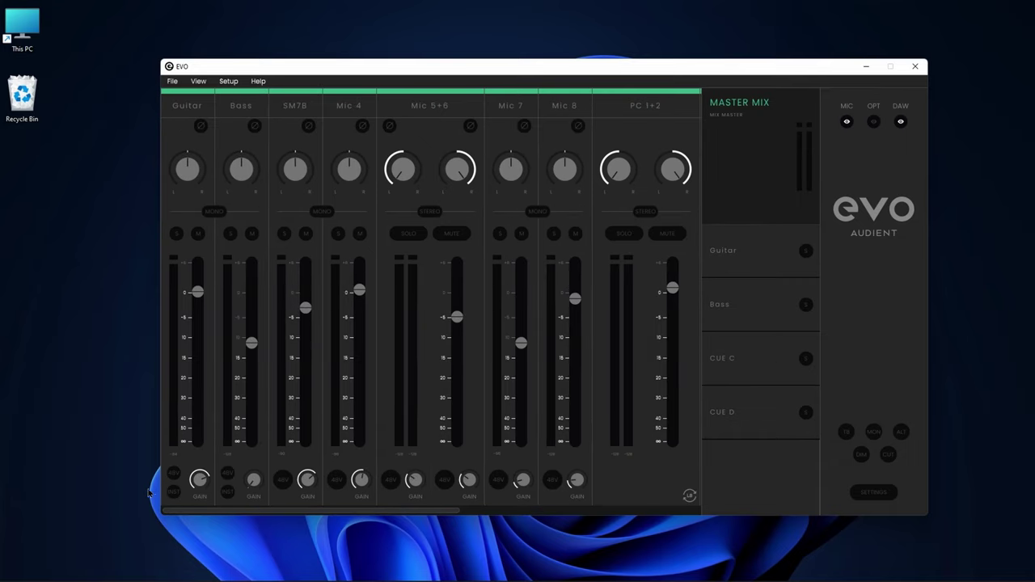
pyautogui.click(172, 82)
pyautogui.click(182, 106)
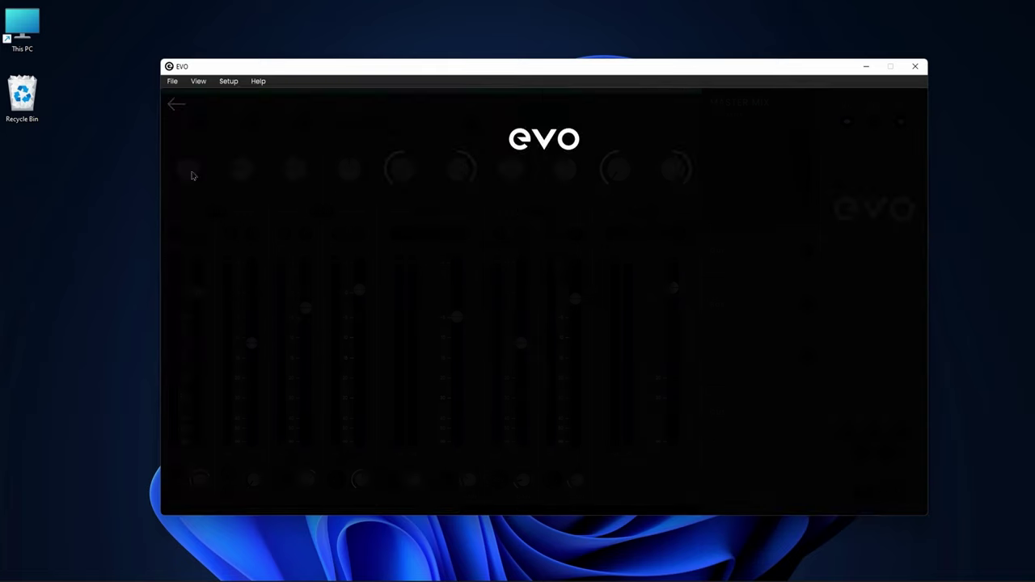
pyautogui.write('Band Recording')
pyautogui.click(543, 314)
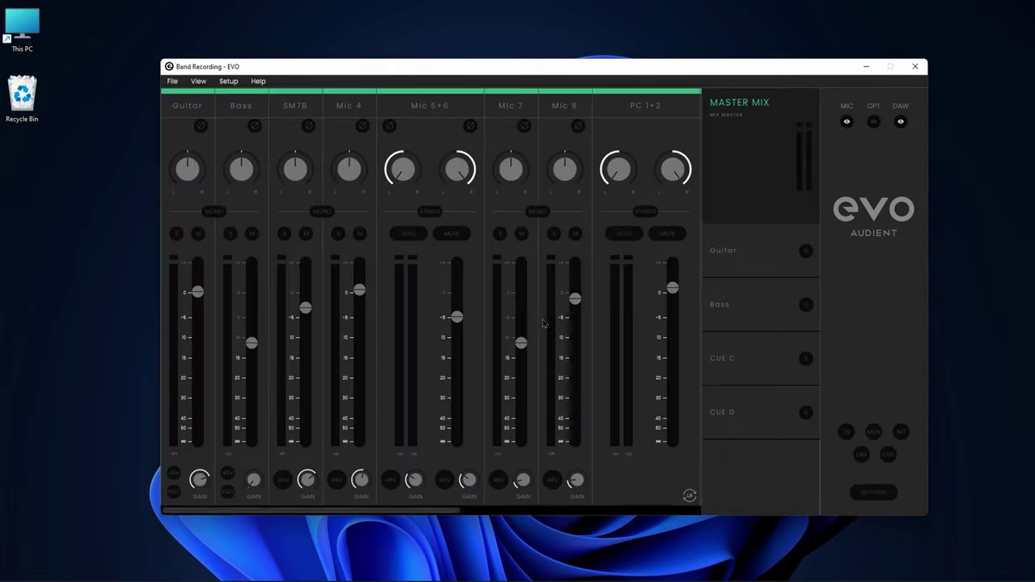
# Step: Load the saved Band Recording mixer configuration
pyautogui.click(172, 80)
pyautogui.click(182, 123)
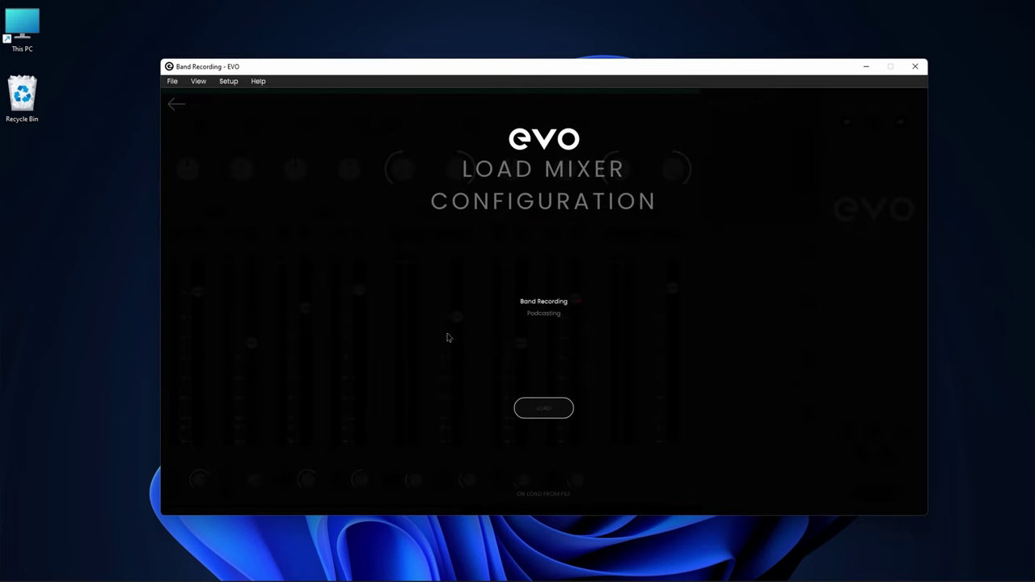
pyautogui.click(557, 411)
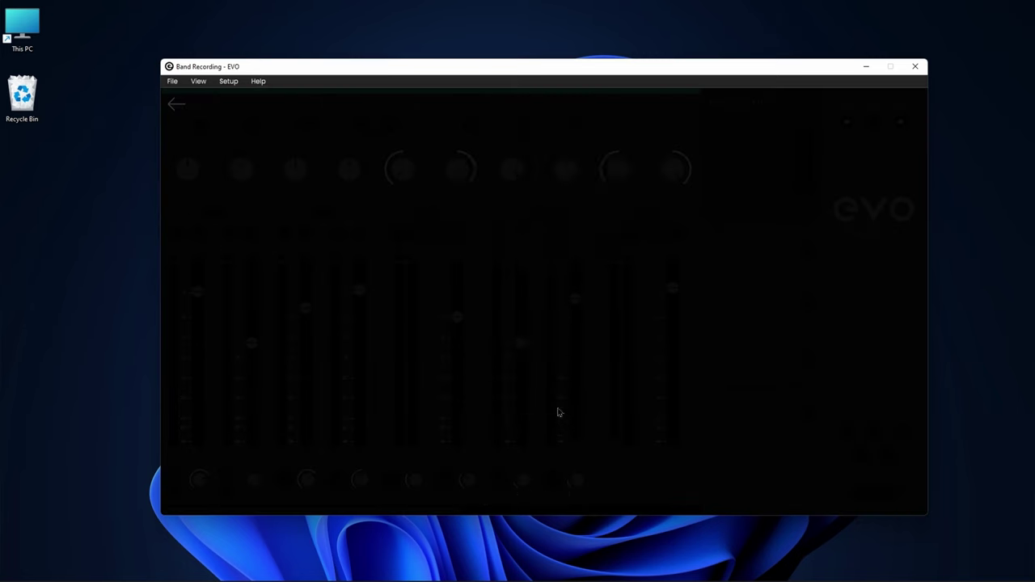
# Step: Review the buffer size, sample rate, clock source and input routing options in the mixer's Setup options and its system tray shortcut
pyautogui.click(228, 80)
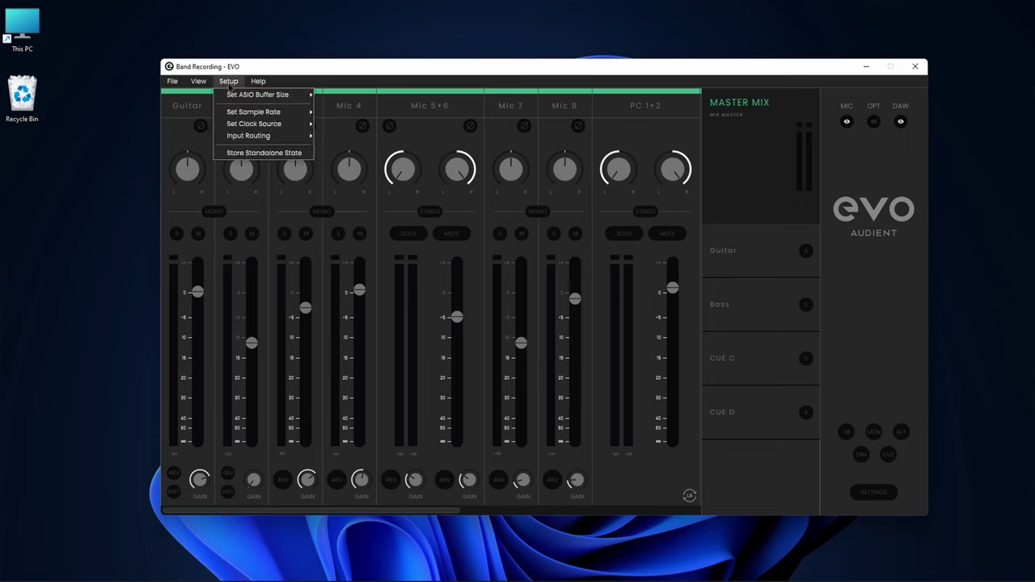
pyautogui.moveTo(229, 96)
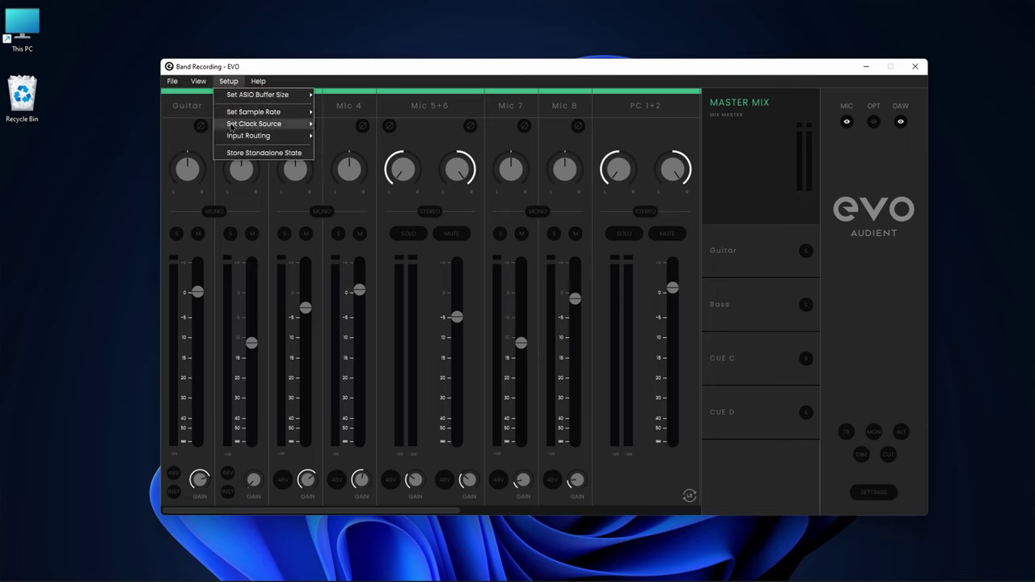
pyautogui.moveTo(239, 136)
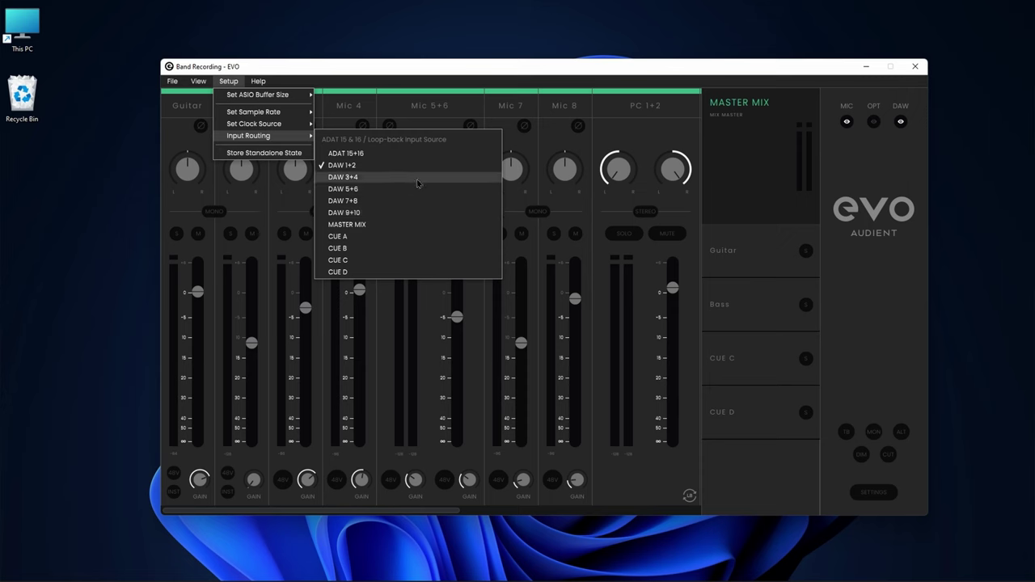
pyautogui.moveTo(907, 576)
pyautogui.click(941, 569)
pyautogui.rightClick(933, 538)
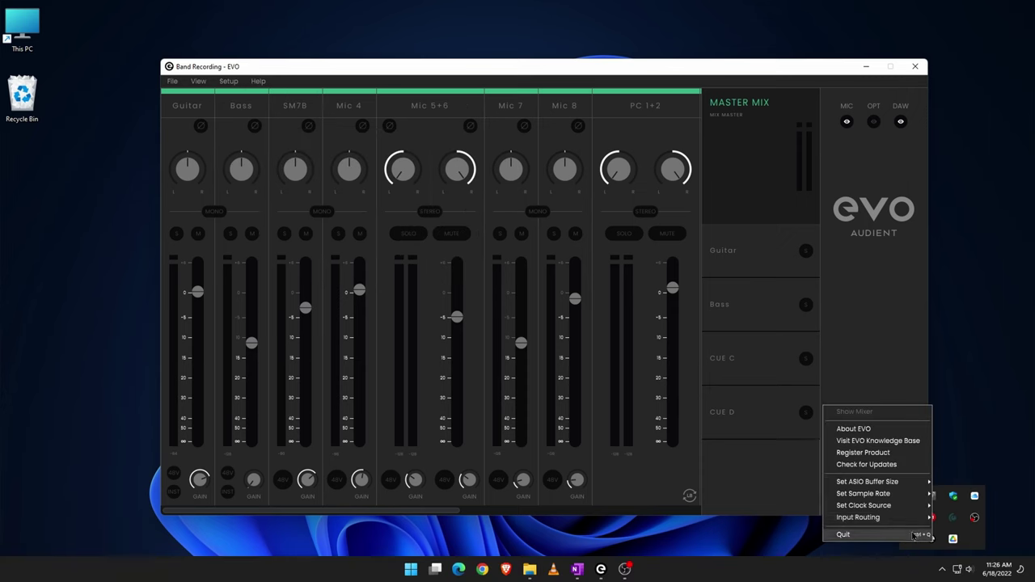
pyautogui.moveTo(894, 495)
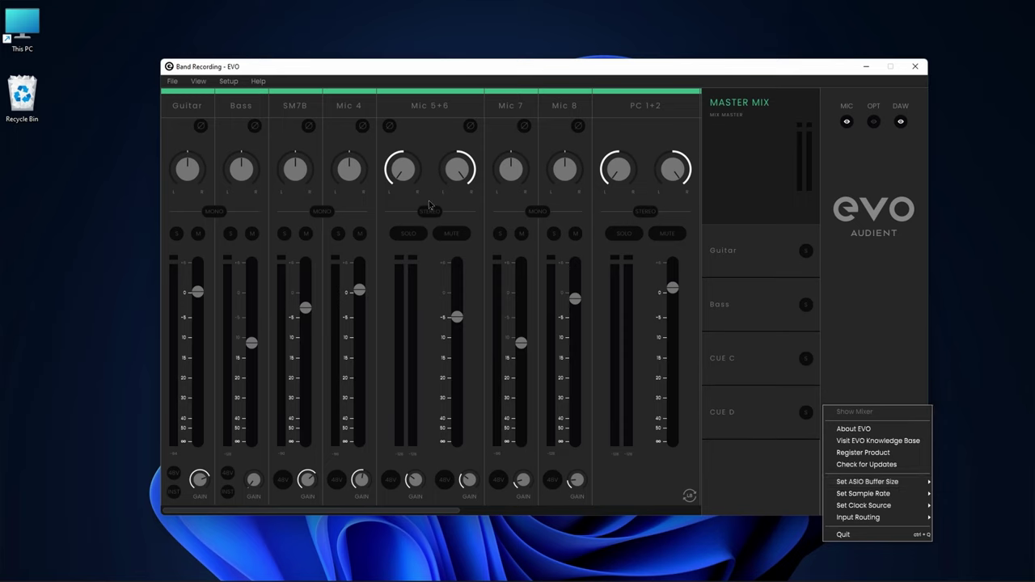
# Step: Store the current mixer settings as the interface's standalone state
pyautogui.click(229, 81)
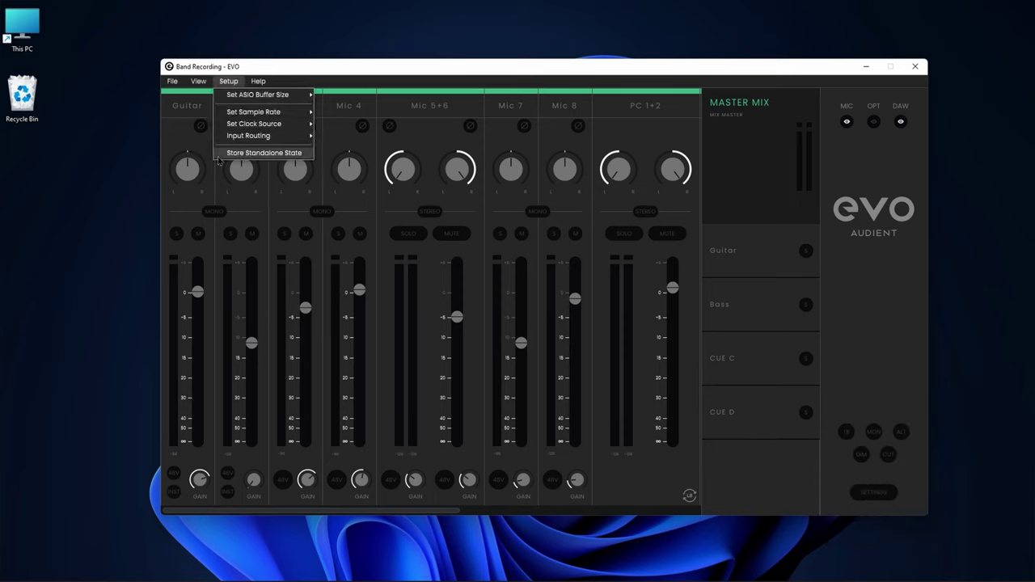
pyautogui.click(262, 153)
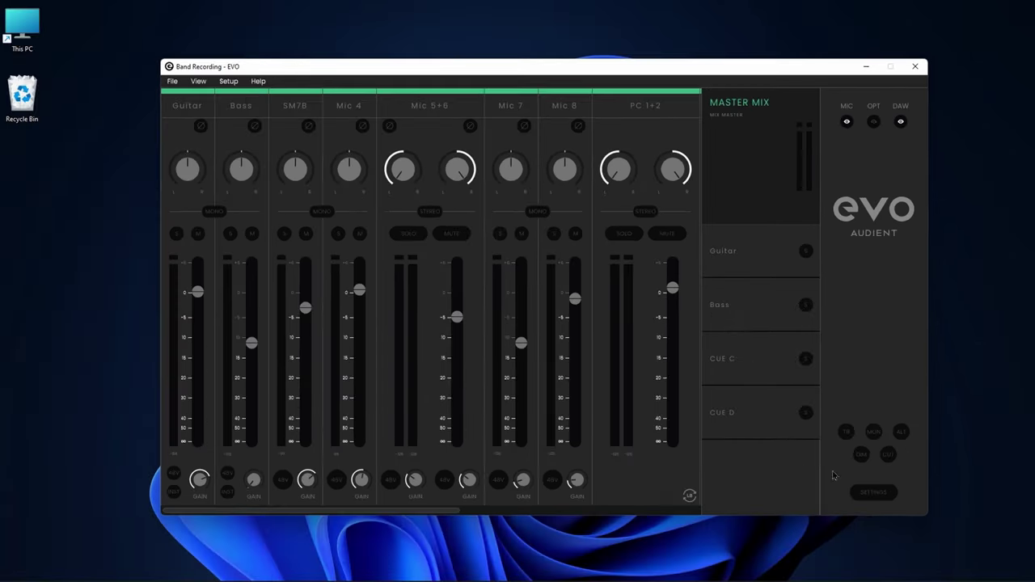
# Step: In the system settings, route analogue outputs 3+4 and 5+6 to Cue A
pyautogui.click(873, 492)
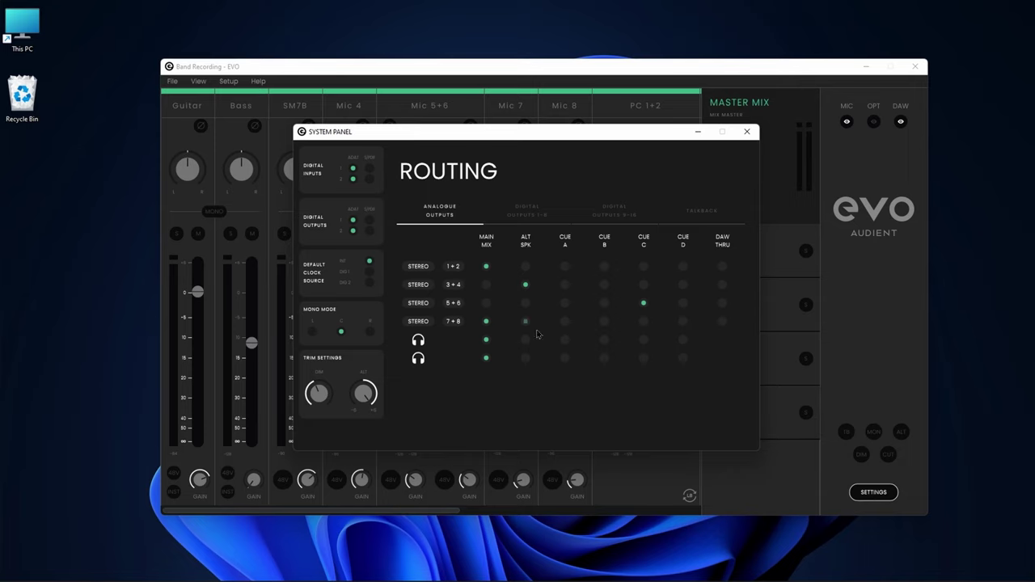
pyautogui.click(564, 284)
pyautogui.click(565, 303)
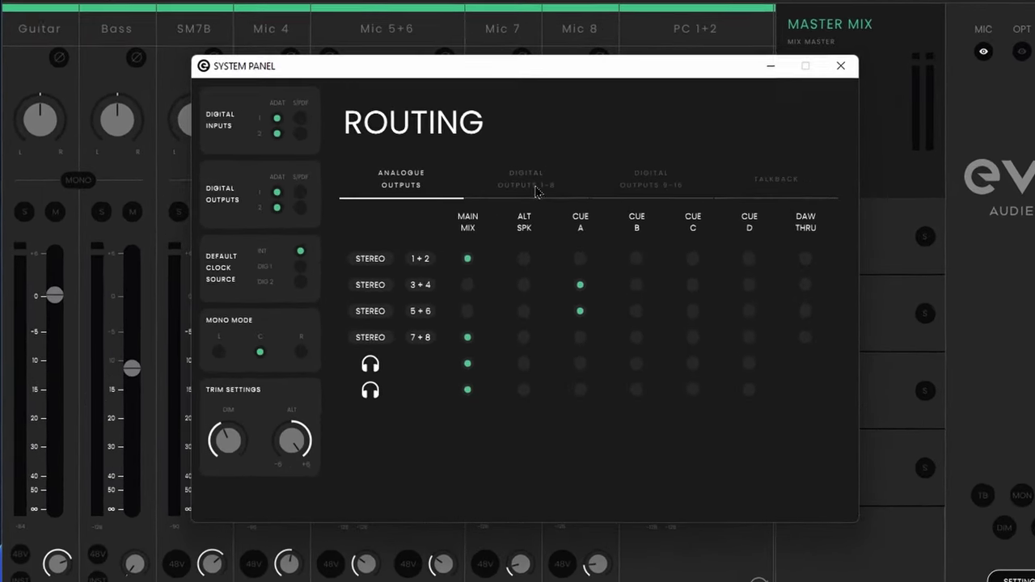
# Step: View the routing of digital outputs 1-8 and 9-16 and return to the analogue outputs
pyautogui.click(537, 194)
pyautogui.click(650, 182)
pyautogui.click(401, 169)
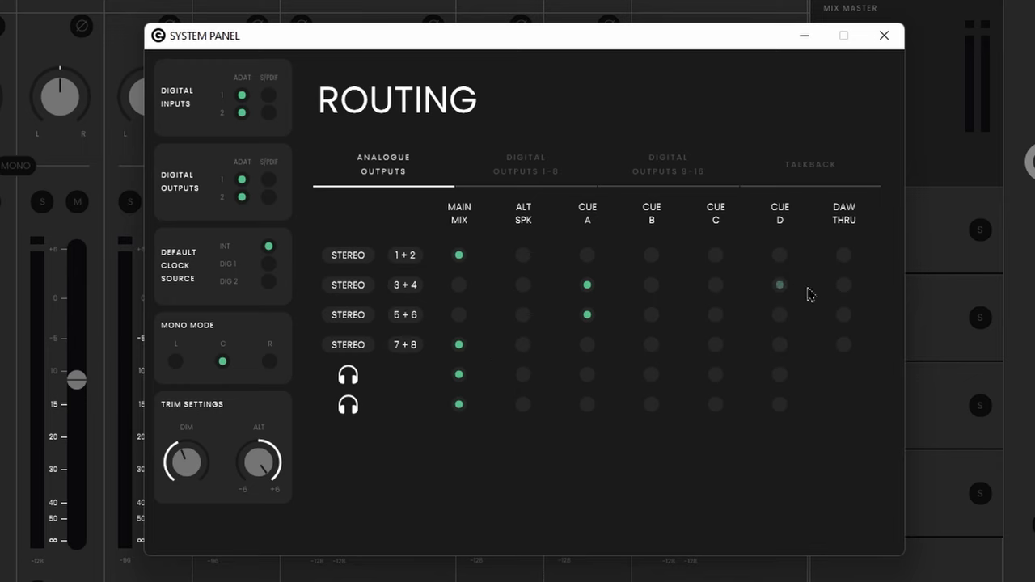
# Step: Try routing analogue outputs 3+4 to DAW Thru, accepting the loud-output warning
pyautogui.click(843, 286)
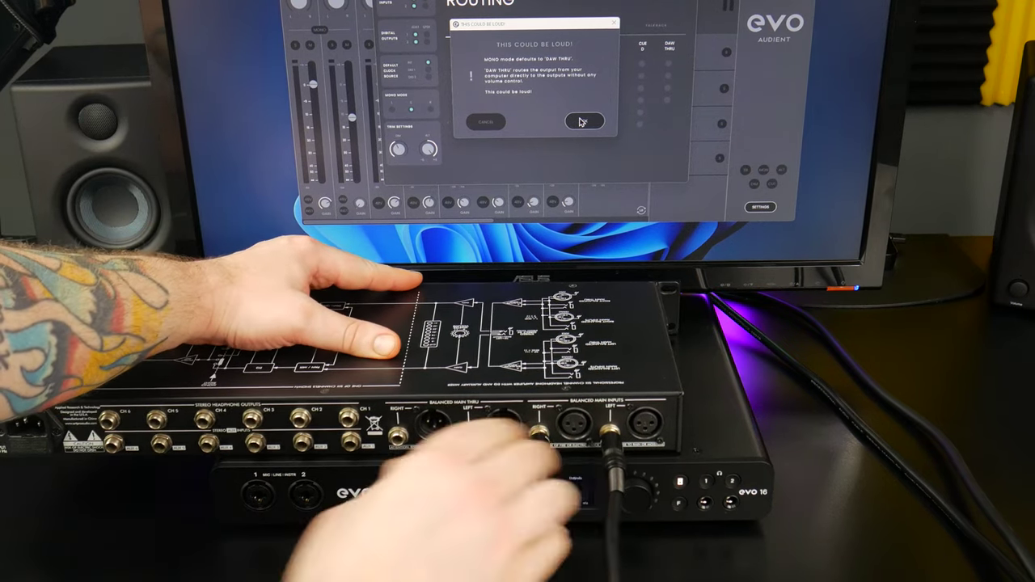
pyautogui.click(583, 122)
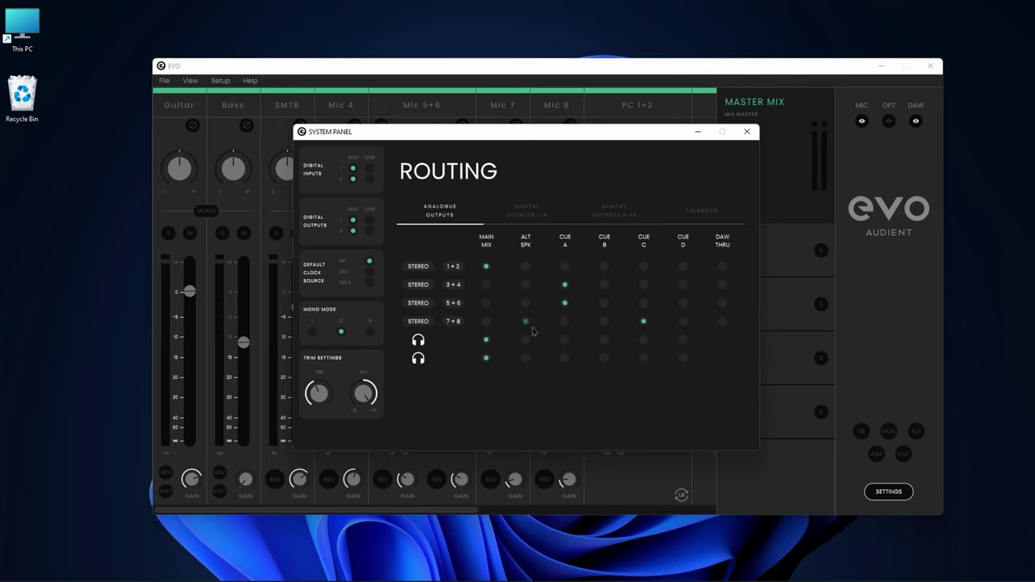
# Step: Look through the internal talkback input sources, switch the talkback source to External and view its device choices
pyautogui.click(701, 214)
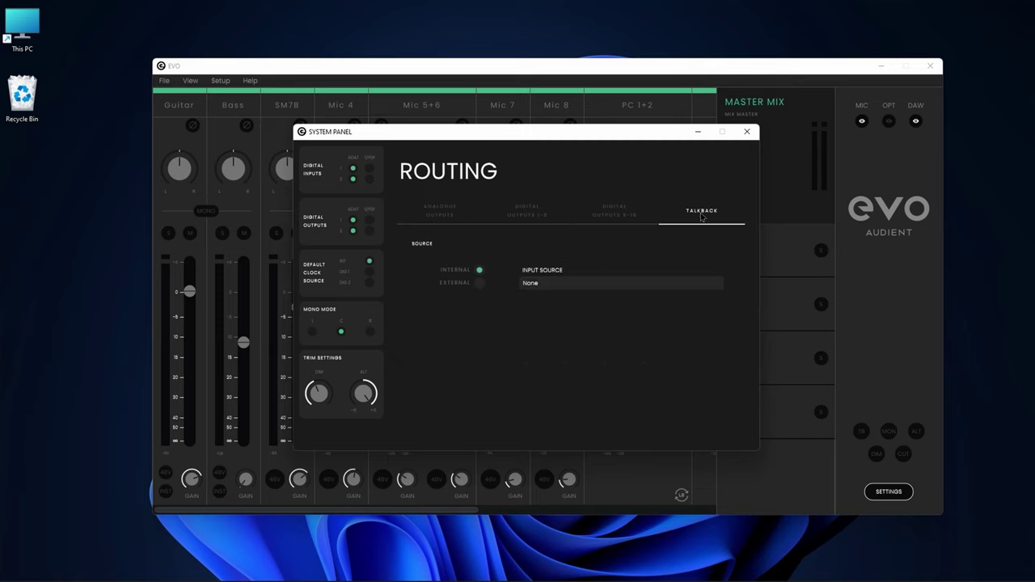
pyautogui.click(586, 289)
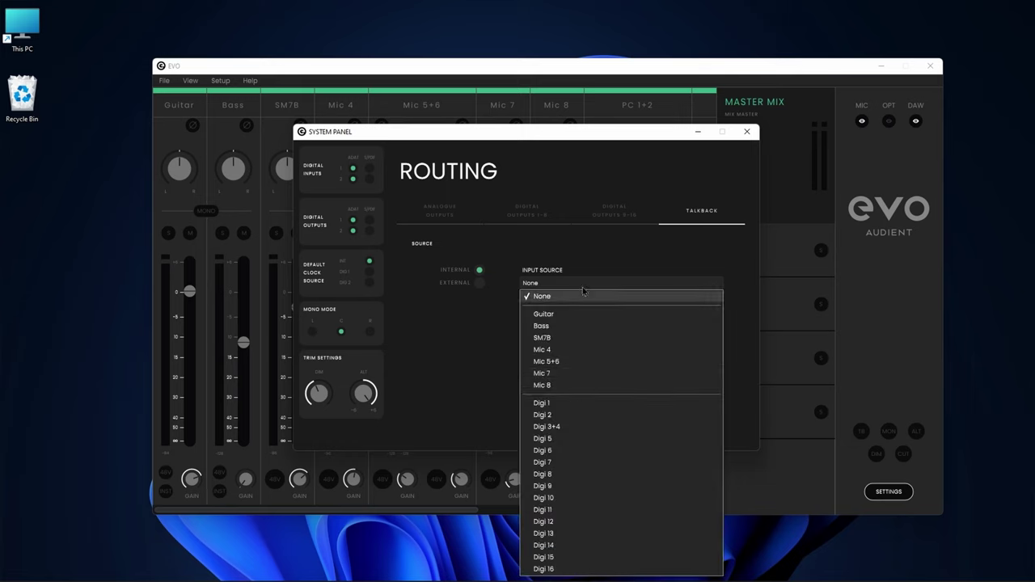
pyautogui.click(496, 331)
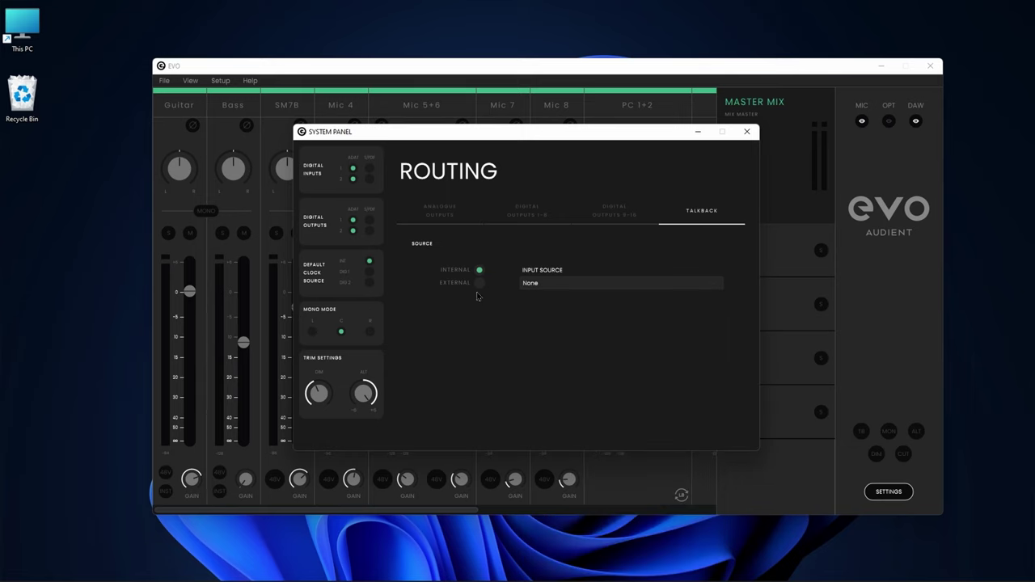
pyautogui.click(480, 283)
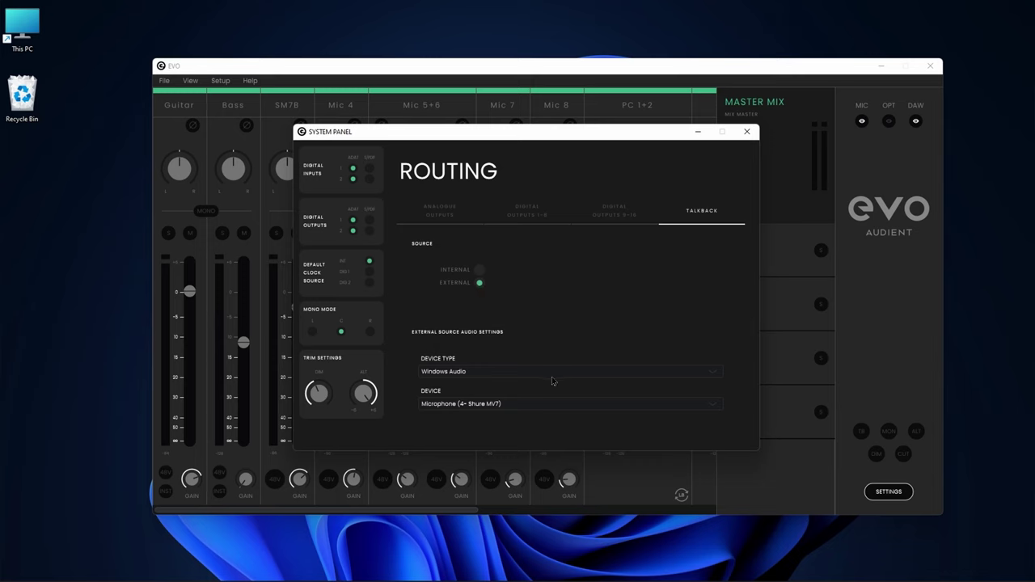
pyautogui.click(556, 405)
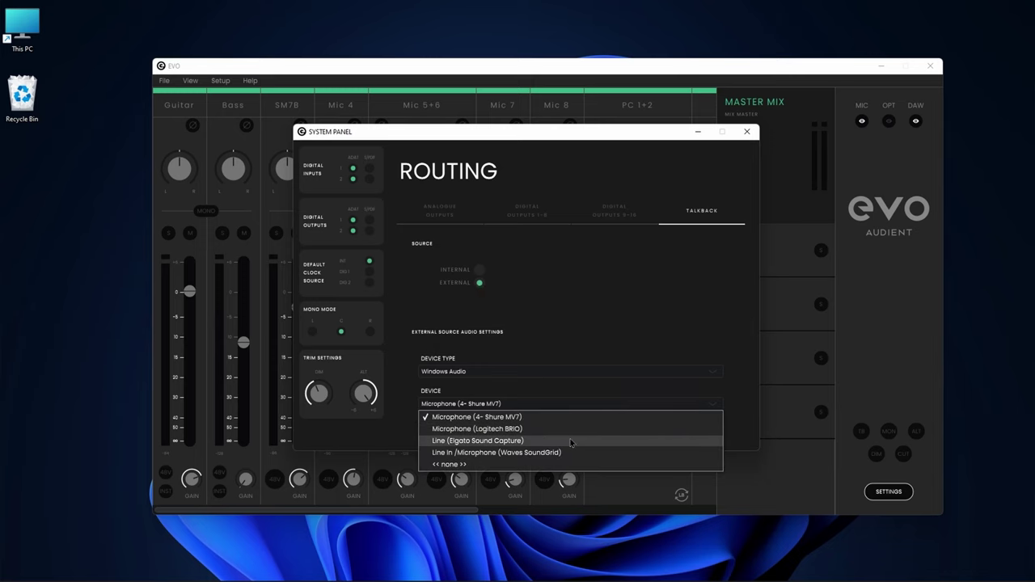
# Step: Return to the analogue output routing and adjust the Dim trim level
pyautogui.click(437, 213)
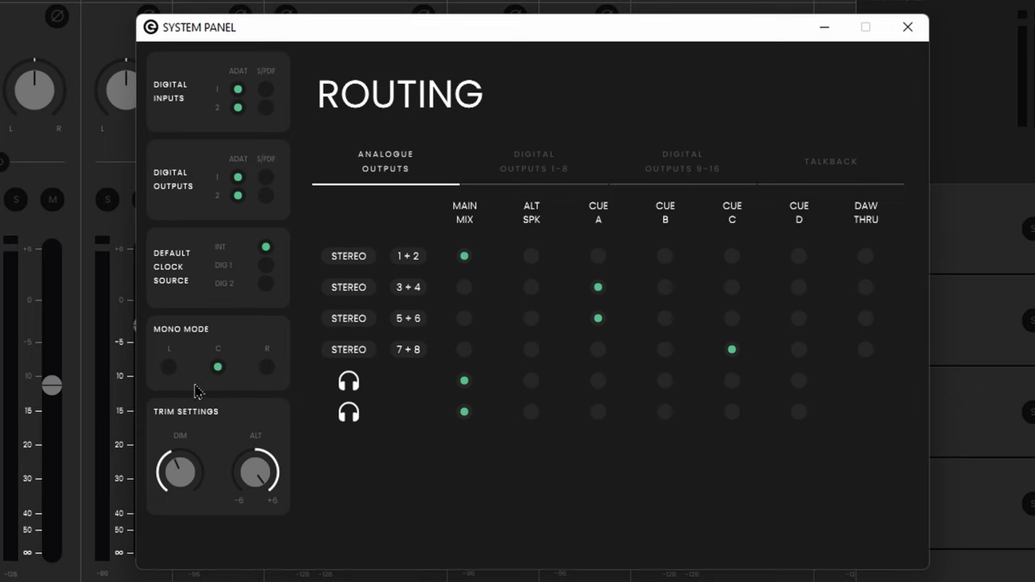
pyautogui.moveTo(184, 433); pyautogui.dragTo(181, 376)
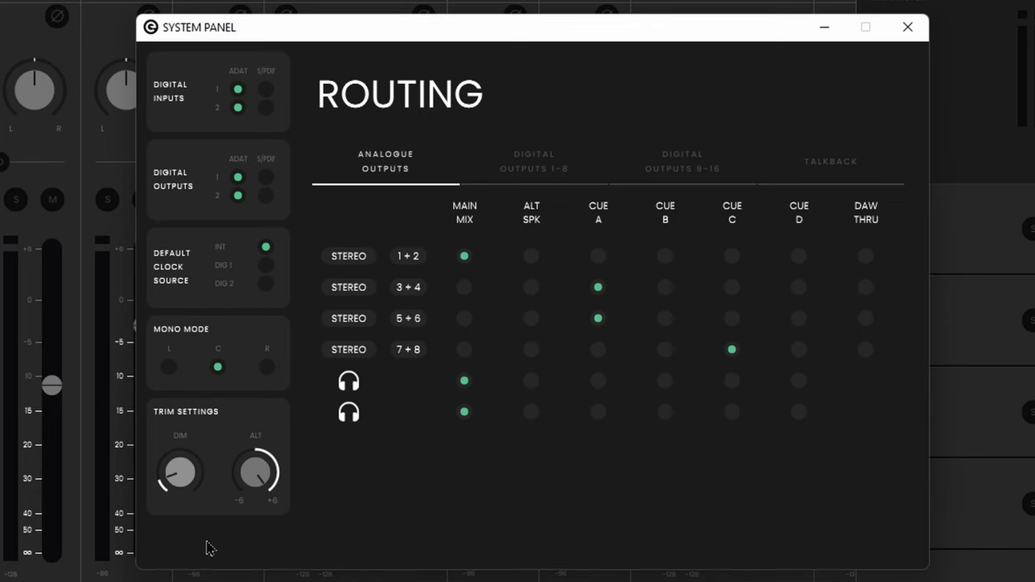
pyautogui.moveTo(204, 538); pyautogui.dragTo(186, 511)
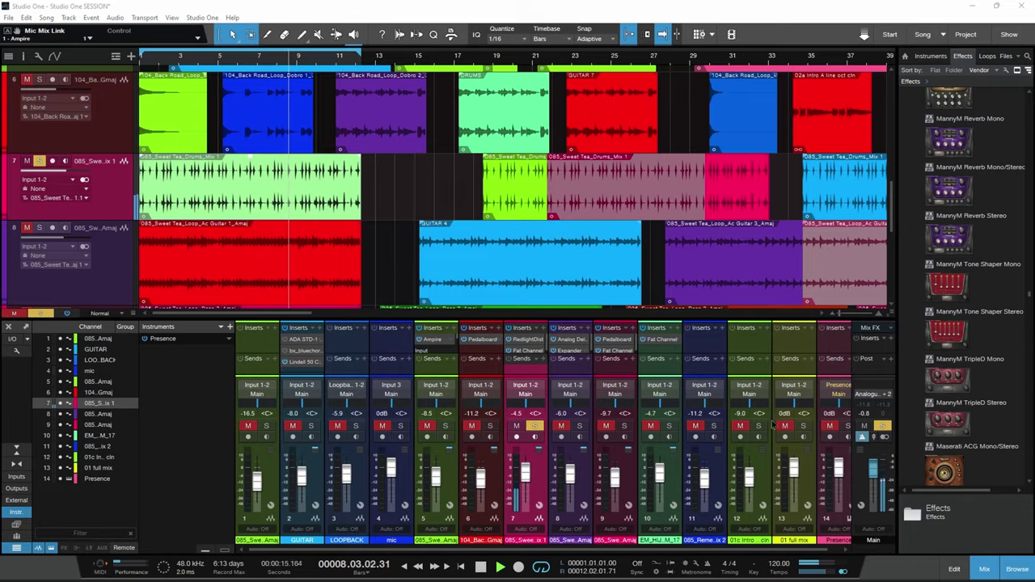
# Step: Select Analogue 1 + 2 as the Main output in Studio One and bring the EVO mixer to the front
pyautogui.click(880, 395)
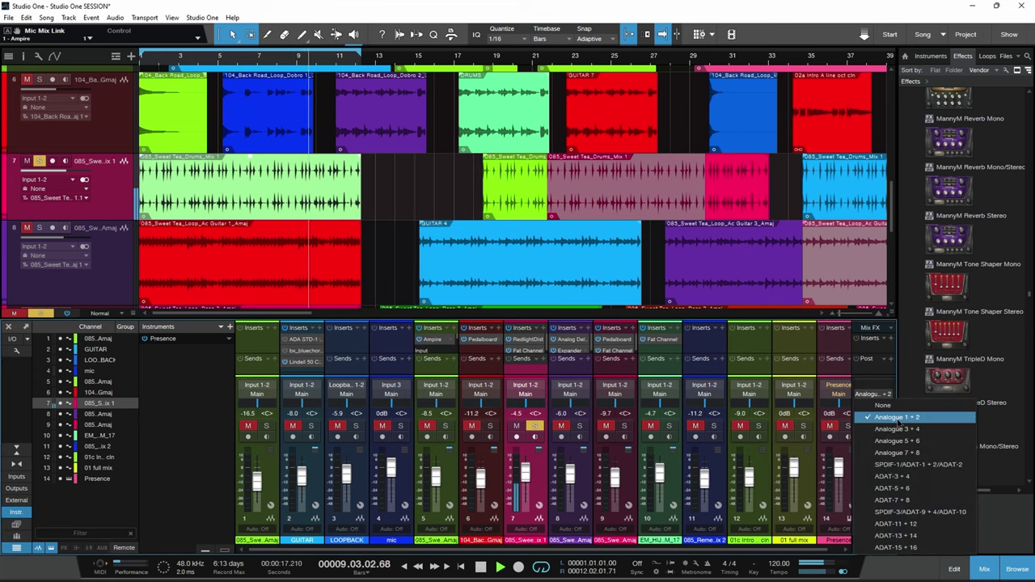
pyautogui.click(876, 418)
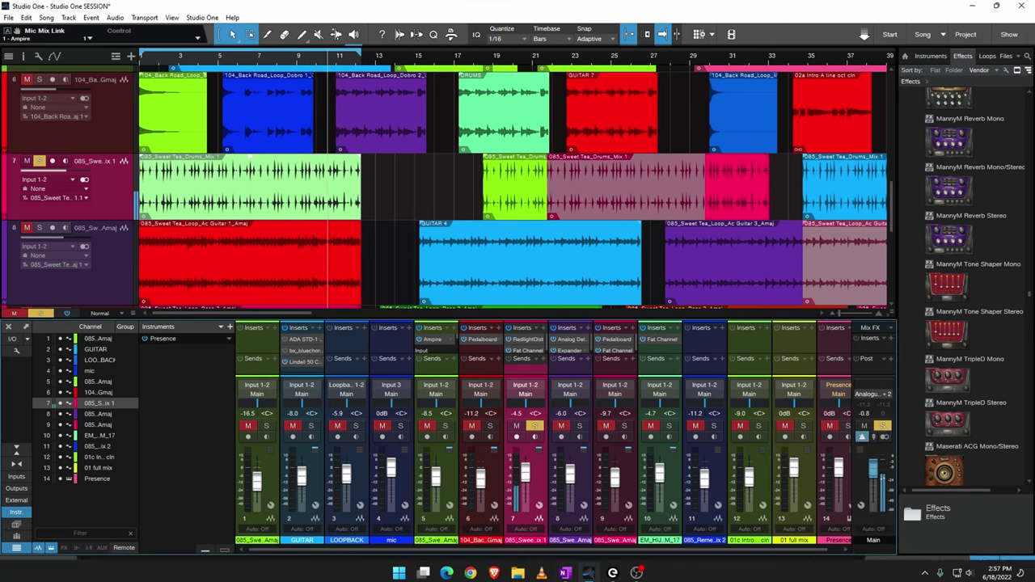
pyautogui.click(612, 570)
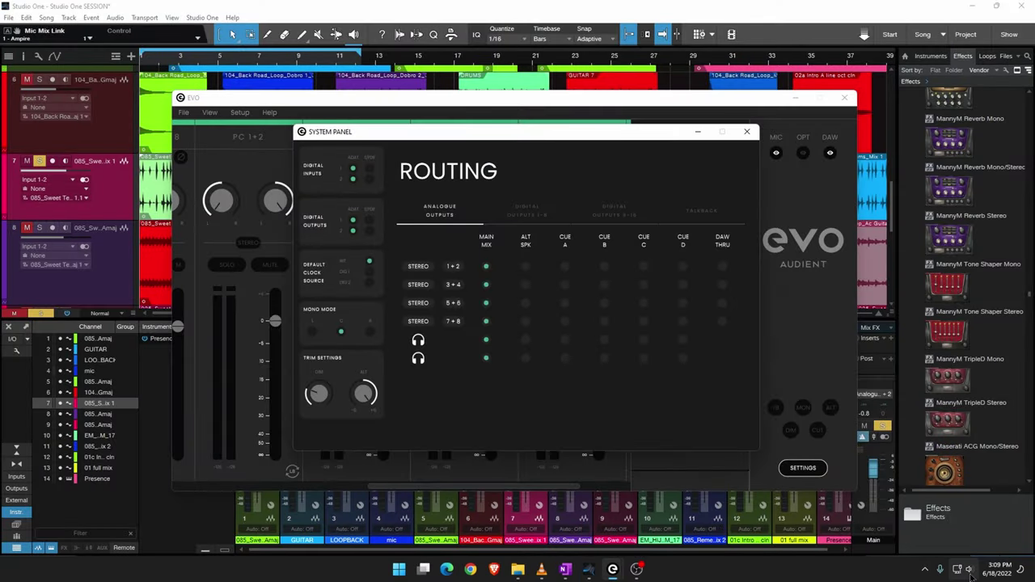
# Step: Check the Audient EVO16 outputs among the Windows playback devices and close the system panel
pyautogui.click(970, 570)
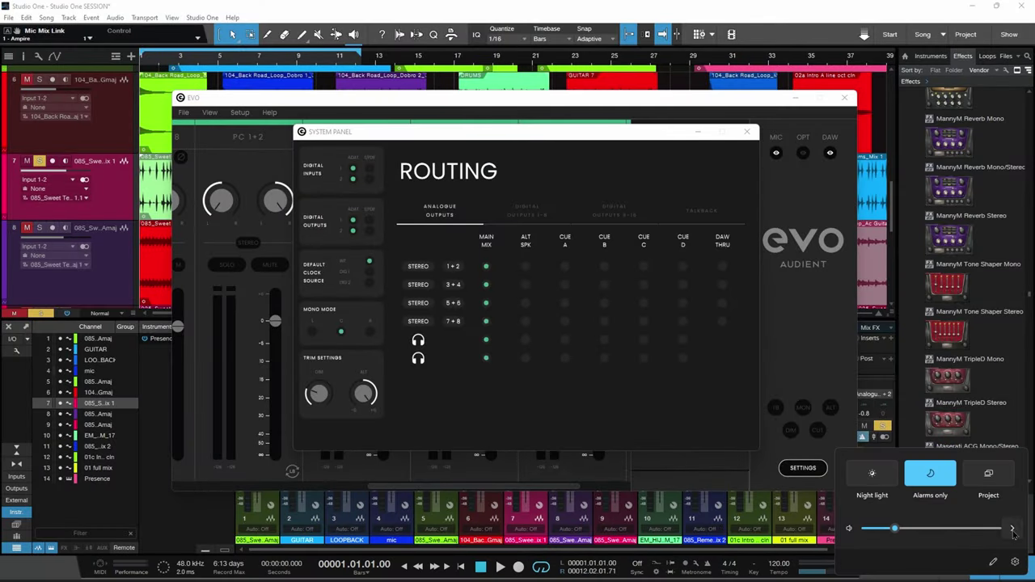
pyautogui.click(1007, 536)
pyautogui.click(945, 420)
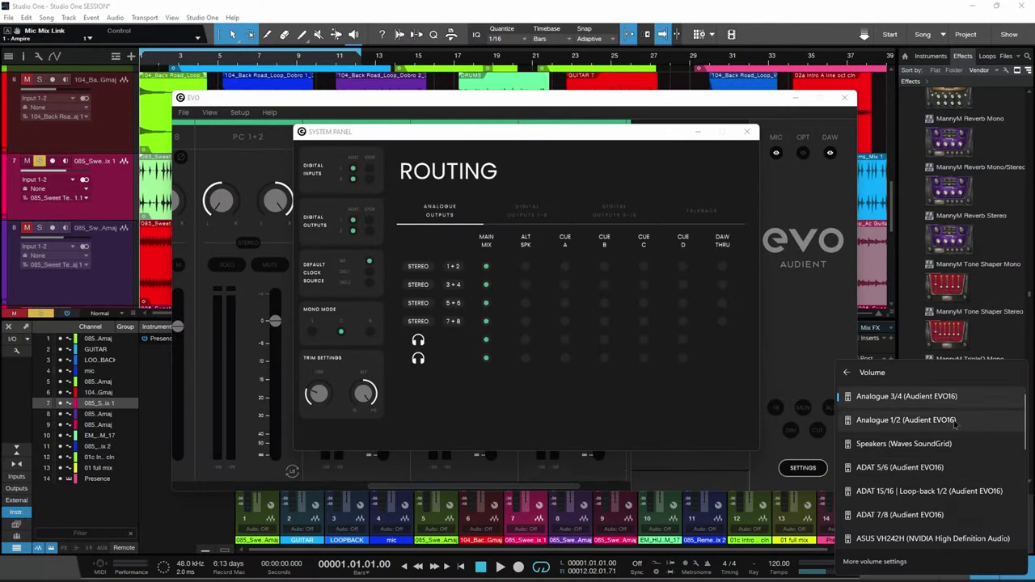
pyautogui.click(747, 132)
# Step: Play the DARK HORIZON video in VLC, move the EVO mixer window aside and try the PC 3+4 fader
pyautogui.moveTo(587, 576)
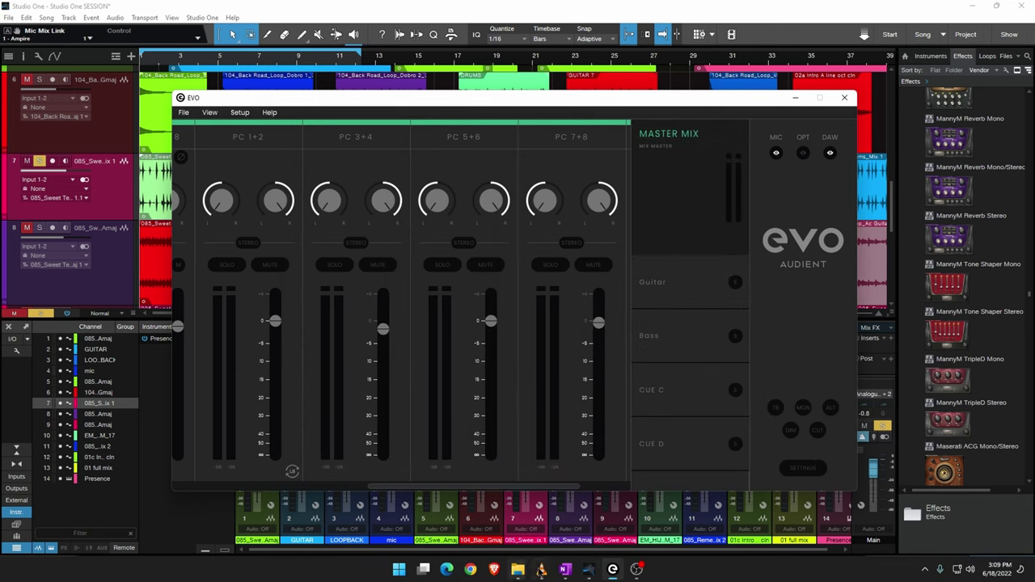
pyautogui.click(542, 569)
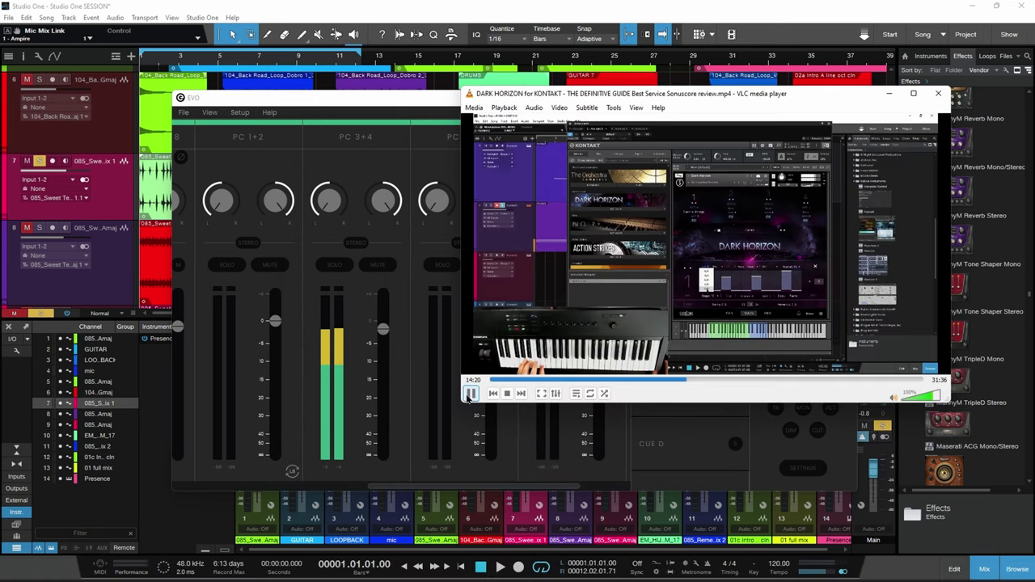
pyautogui.moveTo(409, 103); pyautogui.dragTo(333, 130)
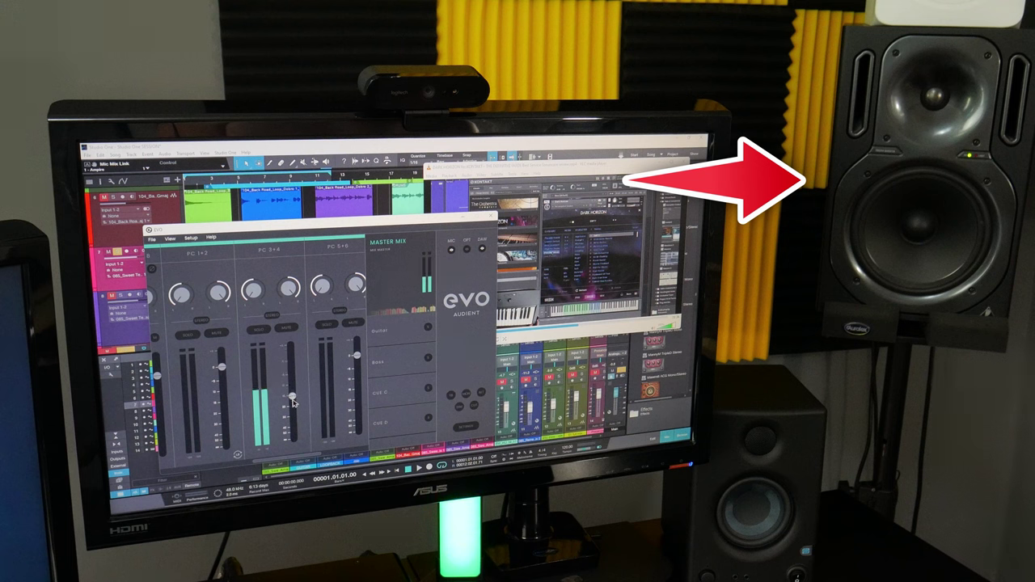
pyautogui.moveTo(296, 412); pyautogui.dragTo(297, 364)
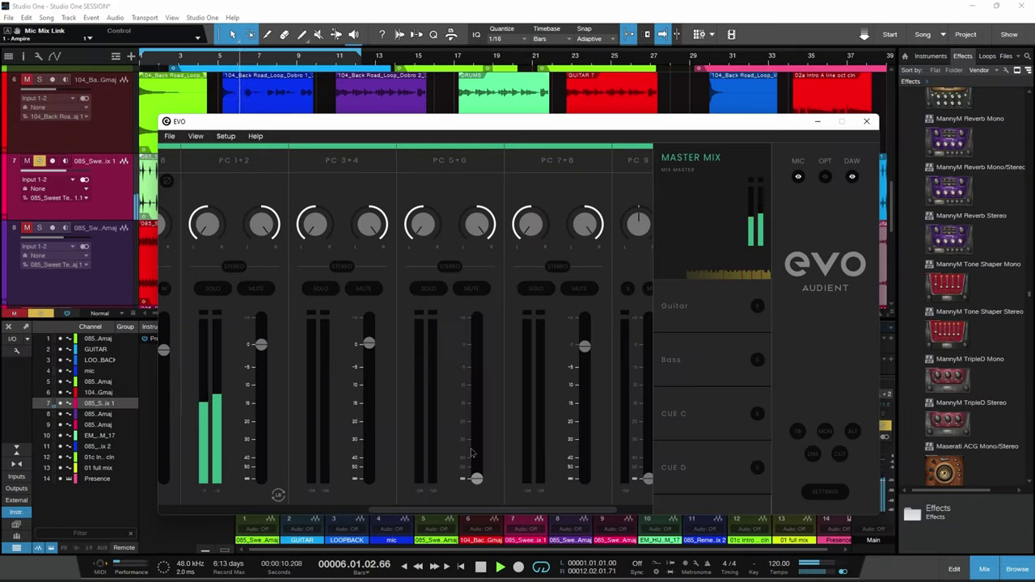
# Step: Route Studio One's Main output to Analogue 5 + 6 and raise the EVO mixer's PC 5+6 fader to about -2 dB
pyautogui.click(936, 539)
pyautogui.click(873, 394)
pyautogui.click(703, 441)
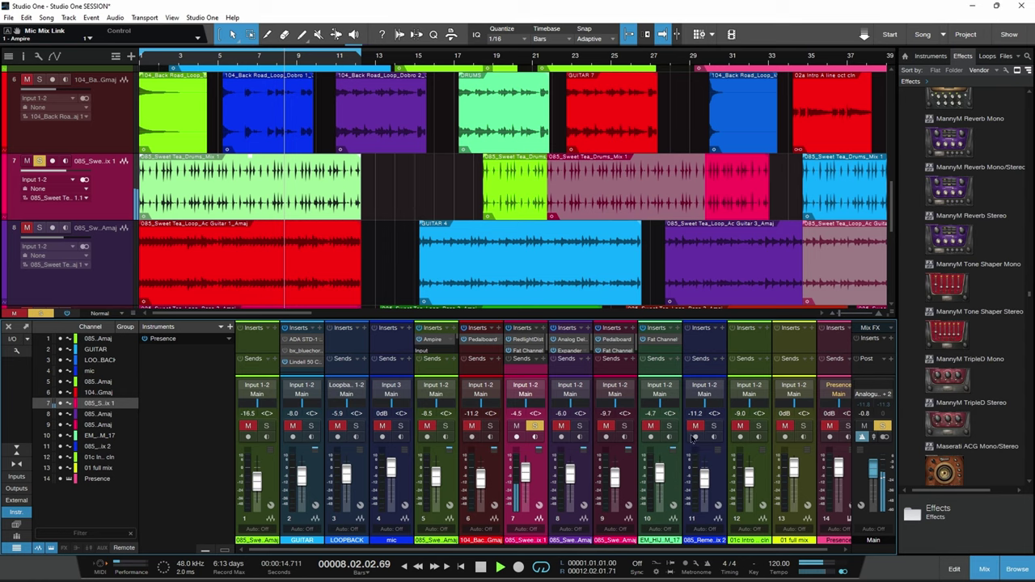
pyautogui.click(612, 569)
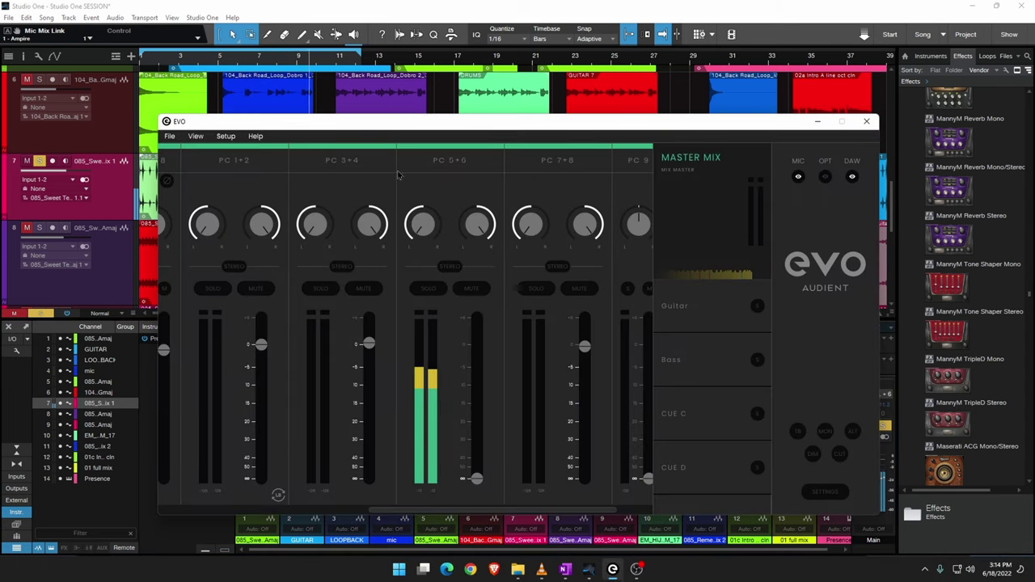
pyautogui.moveTo(476, 478); pyautogui.dragTo(487, 398)
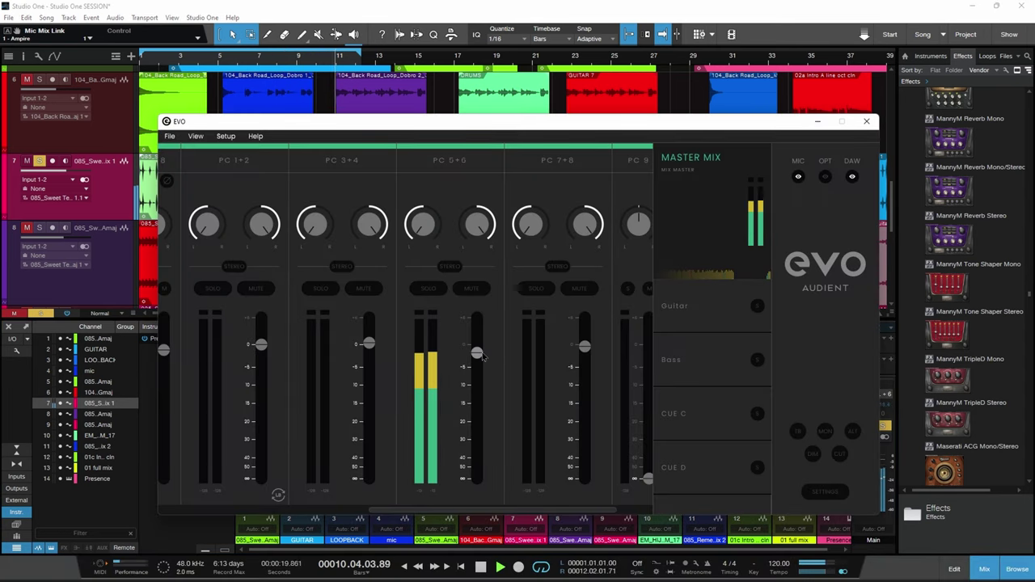
# Step: Route the stereo analogue outputs 3+4 to DAW THRU in the EVO routing settings, accept the loudness warning and close the system panel
pyautogui.click(825, 490)
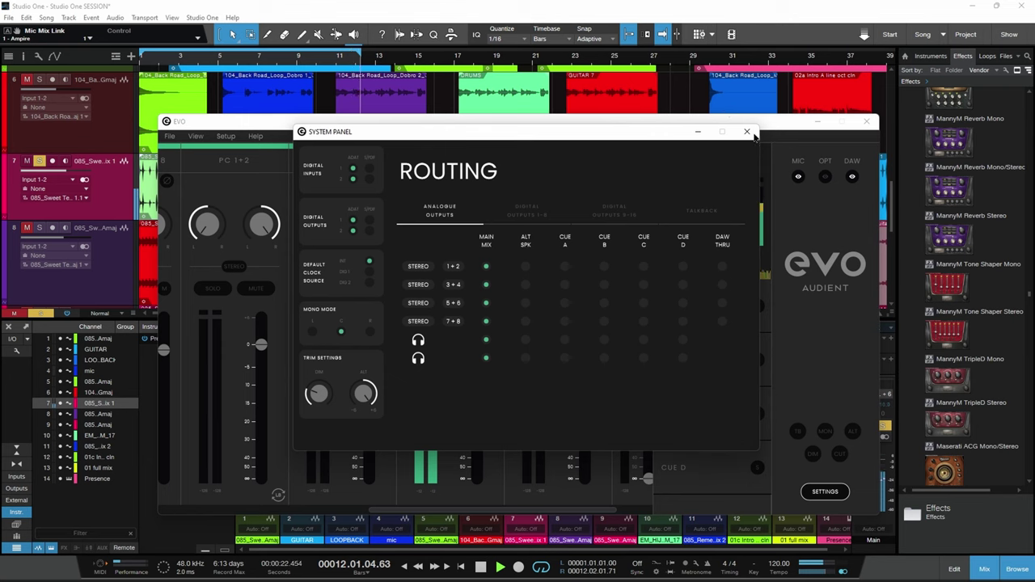
pyautogui.click(748, 132)
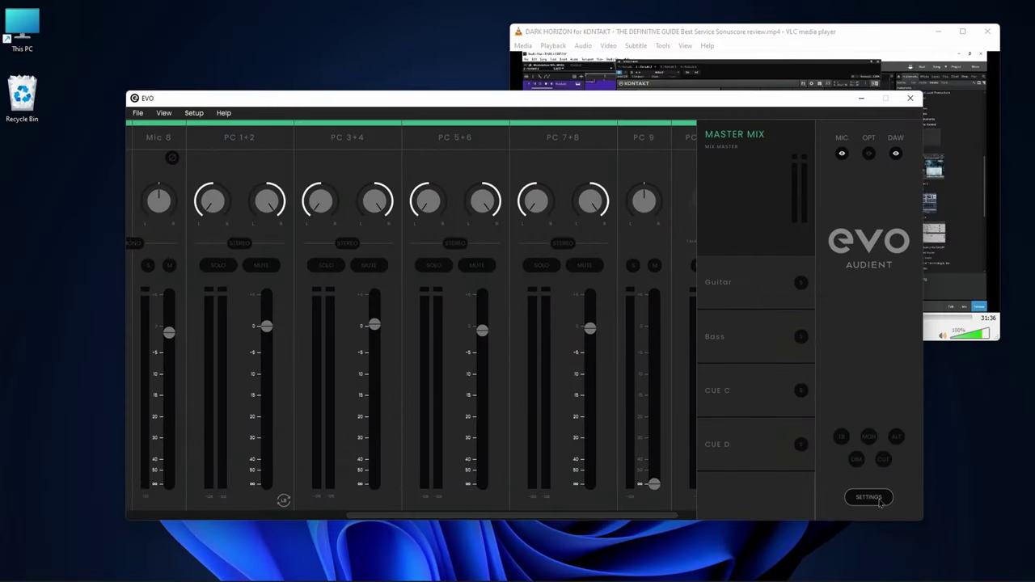
pyautogui.click(868, 497)
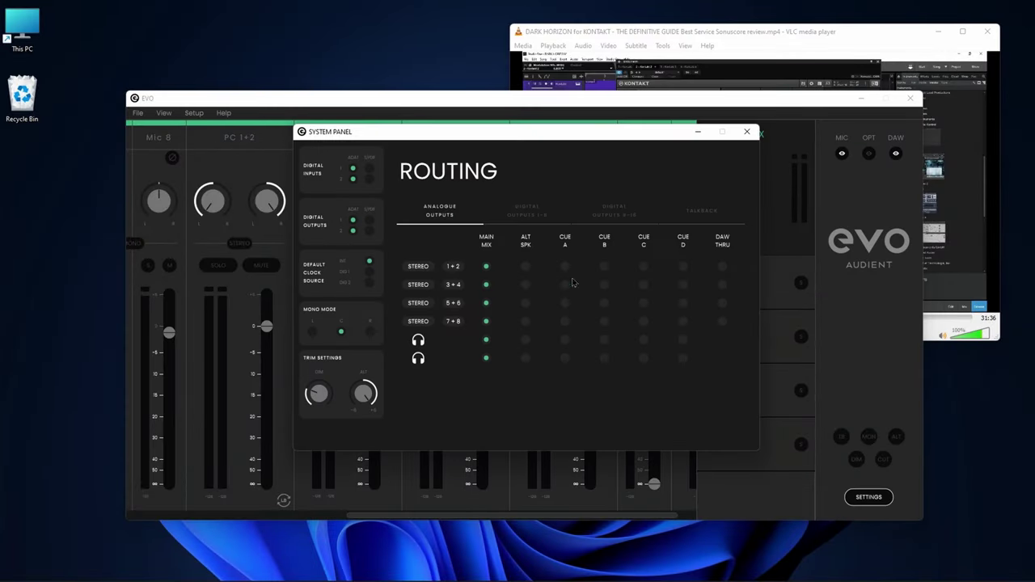
pyautogui.click(723, 287)
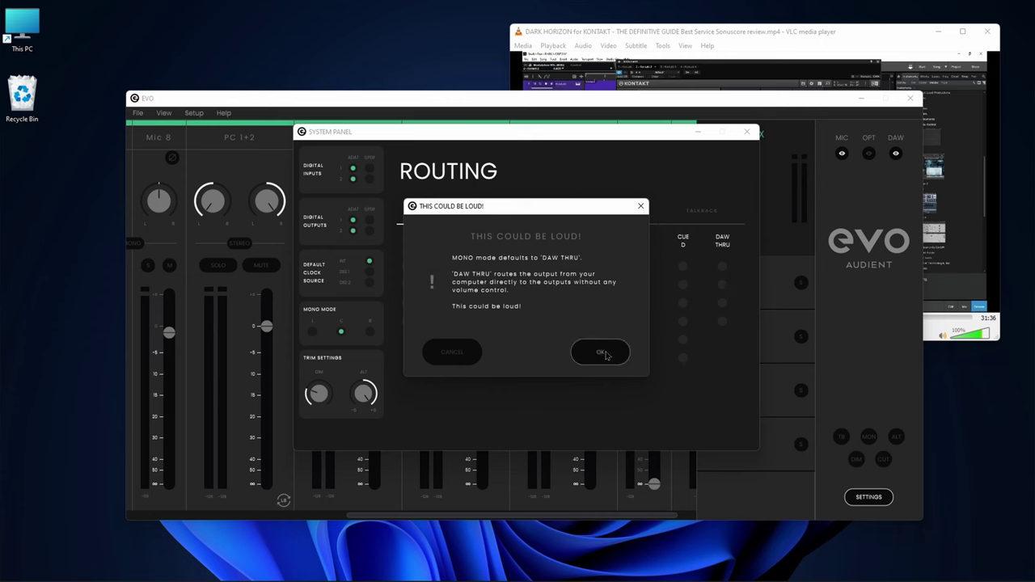
pyautogui.click(602, 353)
pyautogui.click(747, 131)
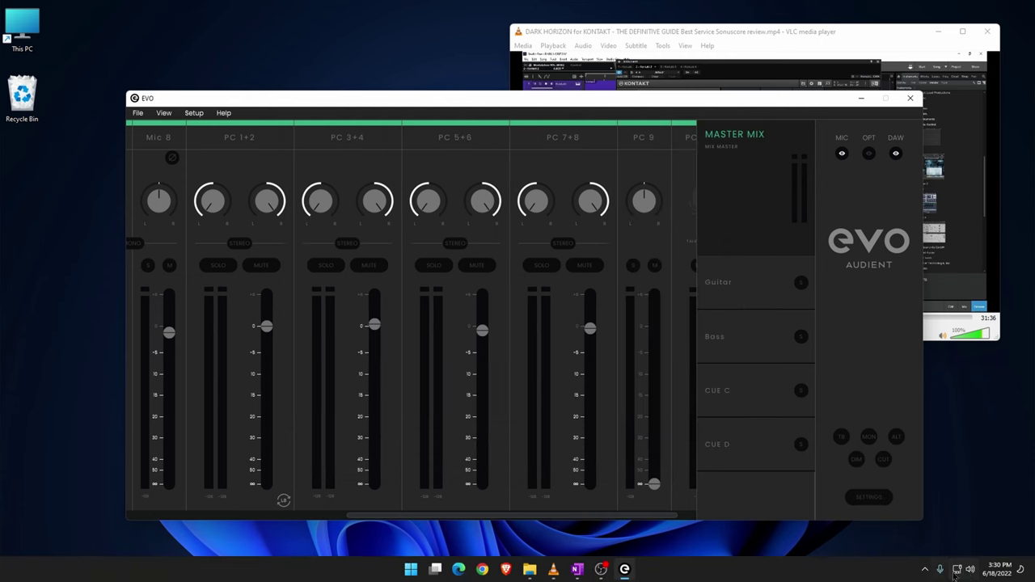
# Step: Check which Audient EVO16 output is selected among the Windows playback devices and close the list
pyautogui.click(966, 572)
pyautogui.click(1012, 529)
pyautogui.scroll(-3, 929, 453)
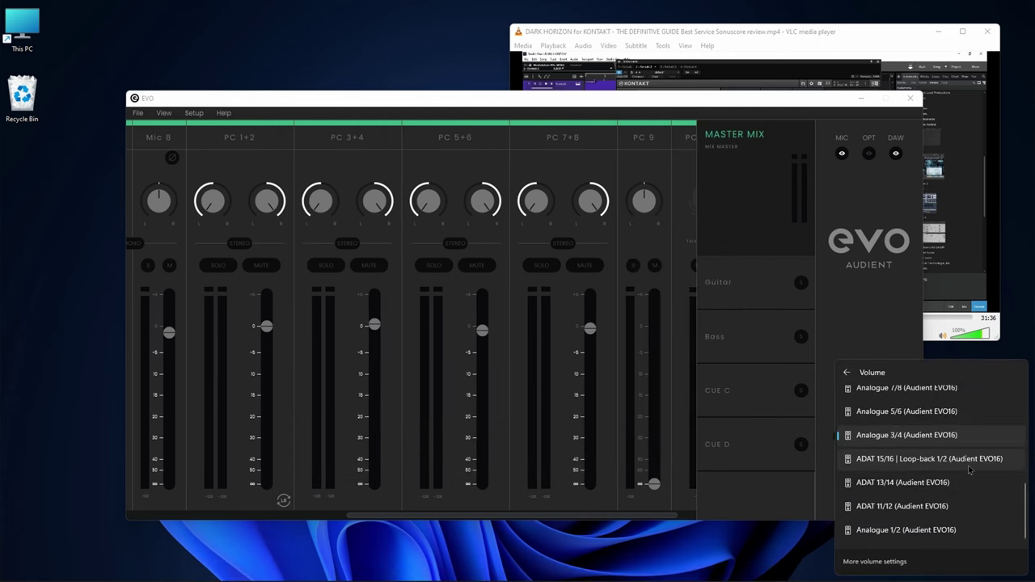
pyautogui.click(849, 315)
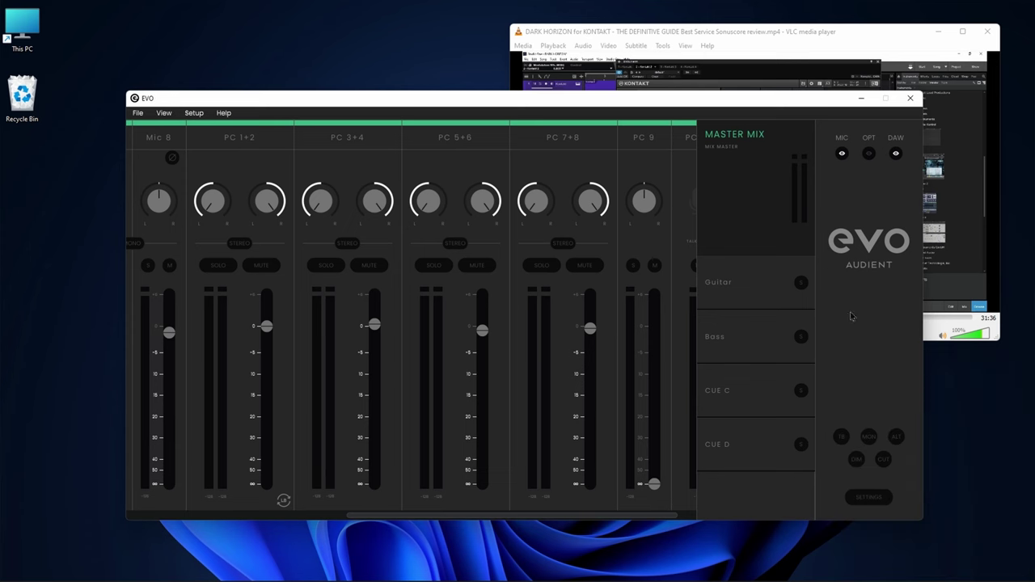
# Step: Play the DARK HORIZON video in VLC, bring the EVO mixer forward and pull its PC 3+4 fader fully down
pyautogui.click(720, 36)
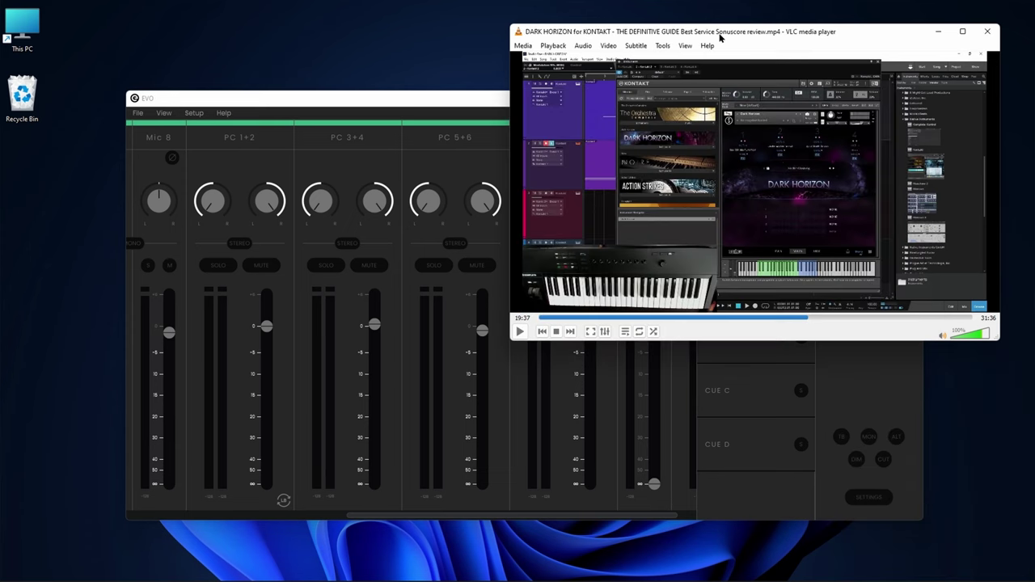
pyautogui.click(518, 332)
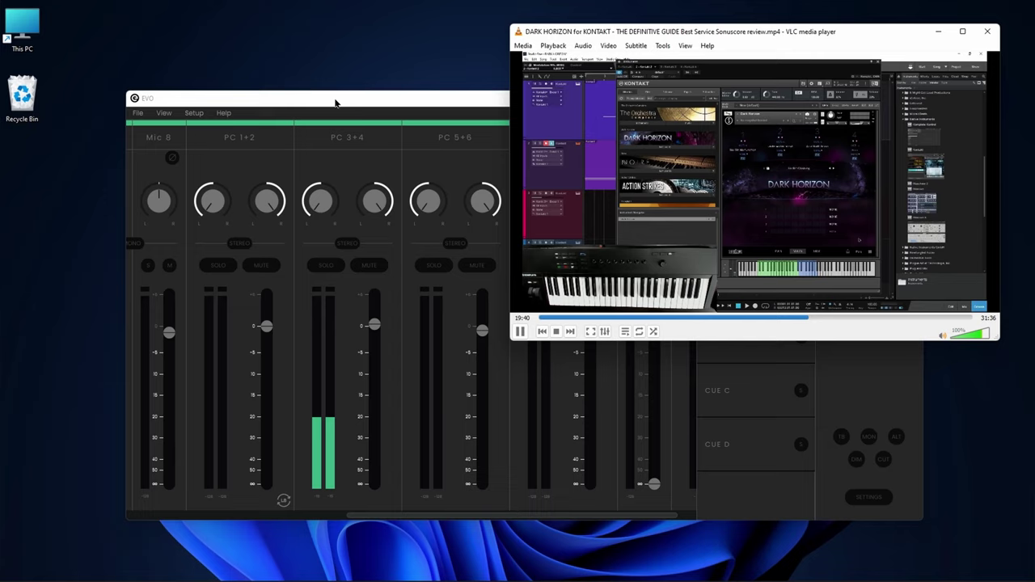
pyautogui.click(336, 103)
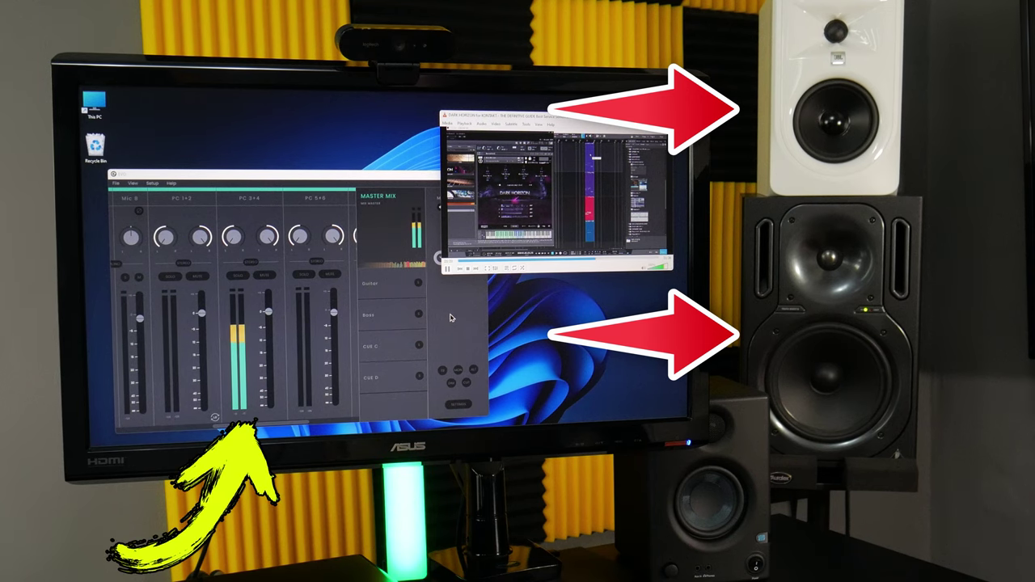
pyautogui.moveTo(265, 308); pyautogui.dragTo(269, 411)
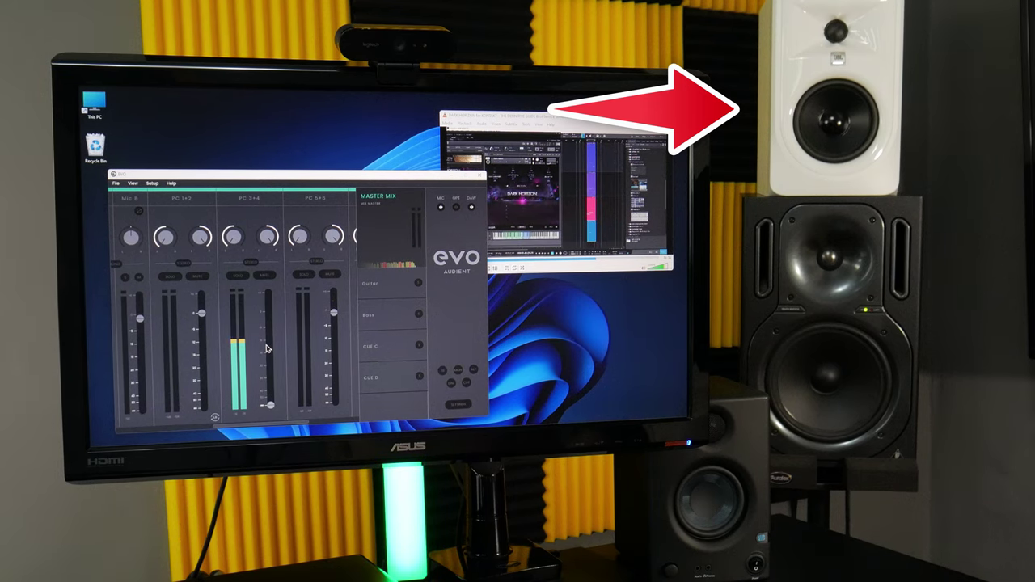
# Step: Lower the Windows system volume almost to zero, bring it back to 100 and dismiss the volume control
pyautogui.click(617, 242)
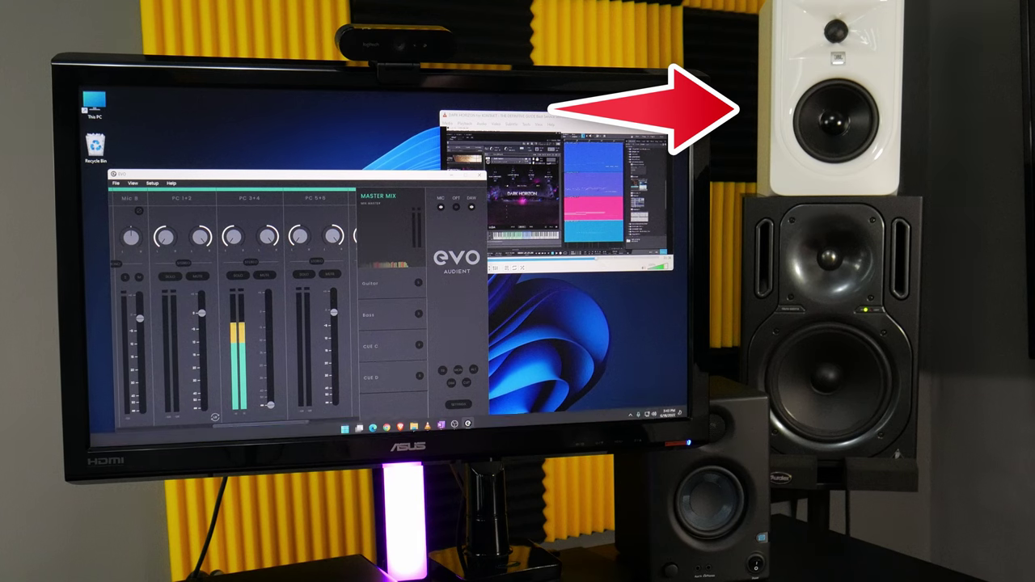
pyautogui.click(656, 417)
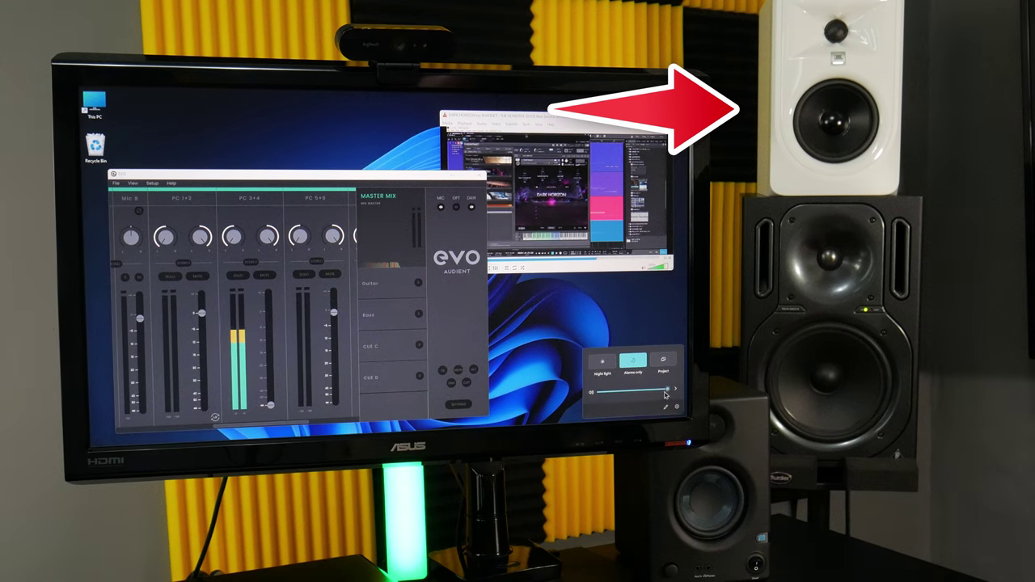
pyautogui.moveTo(667, 391); pyautogui.dragTo(619, 394)
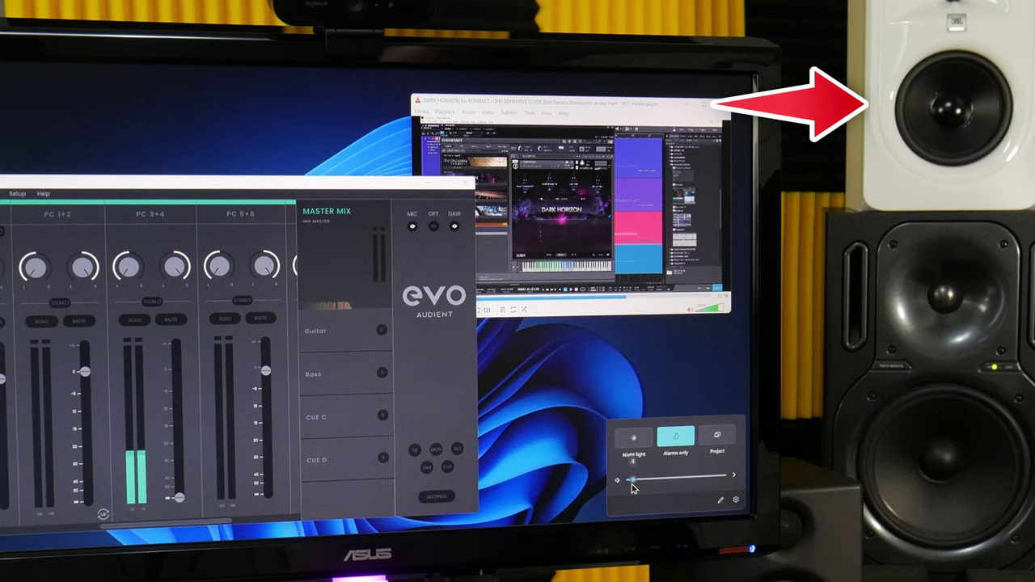
pyautogui.moveTo(632, 482); pyautogui.dragTo(722, 479)
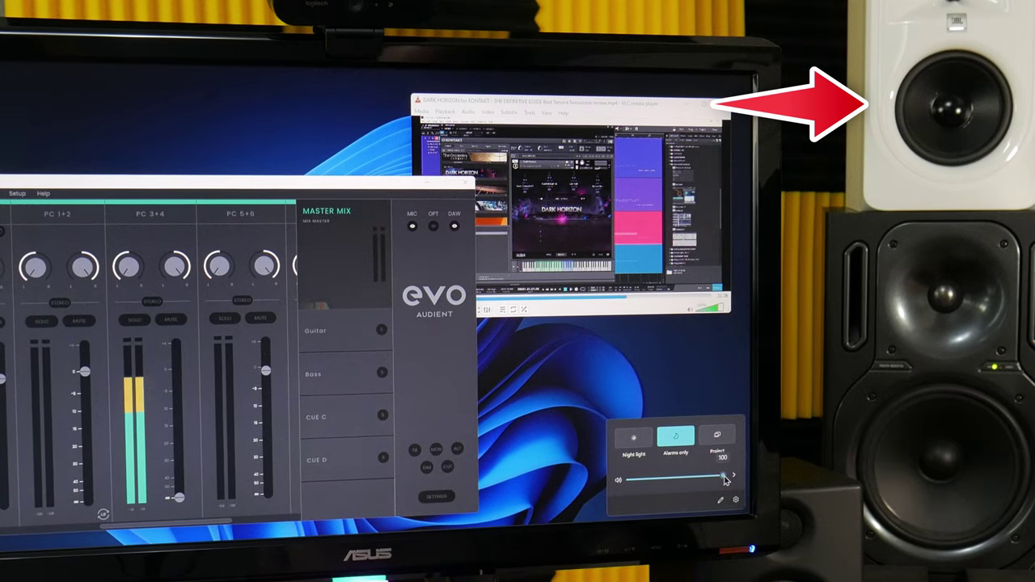
pyautogui.click(571, 455)
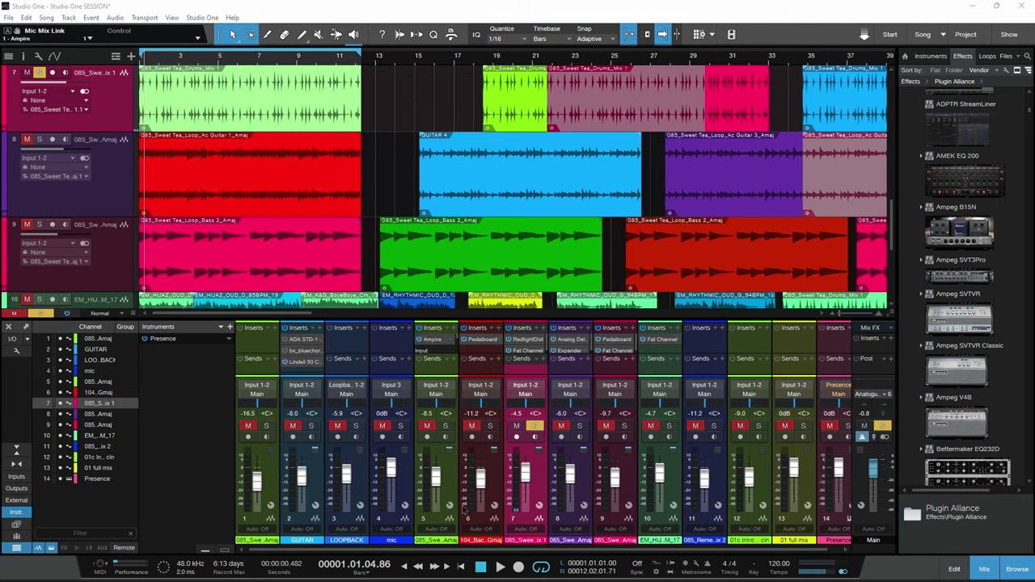
# Step: Start playback in Studio One, examine the PC 3+4 and PC 5+6 meters in the EVO mixer and return to Studio One
pyautogui.click(499, 567)
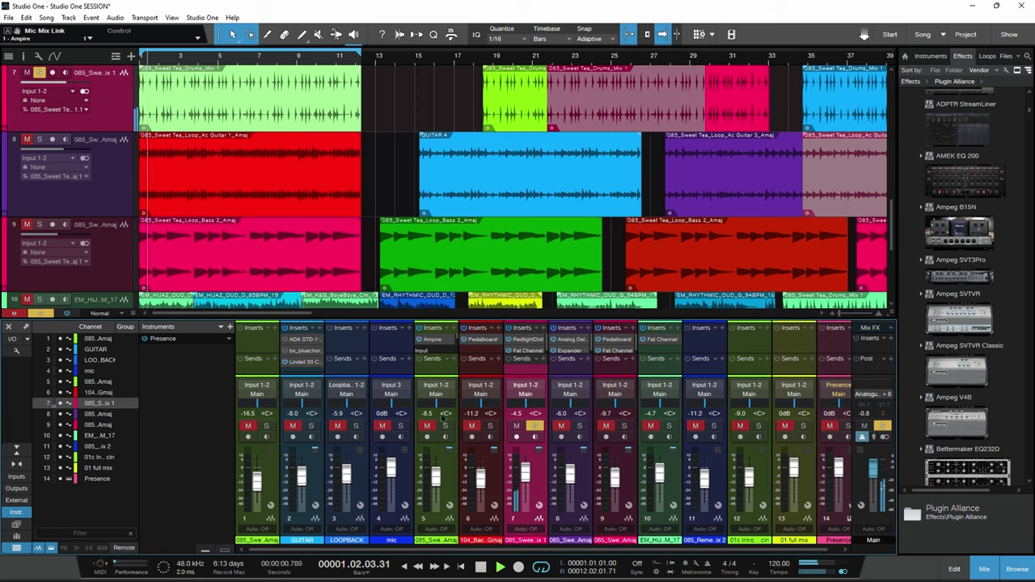
pyautogui.click(512, 571)
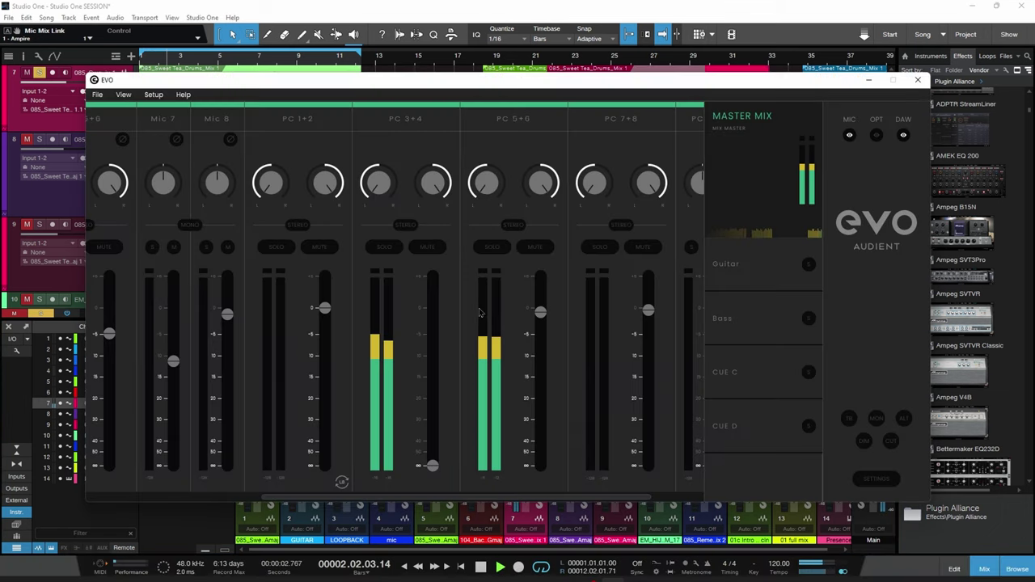
pyautogui.click(933, 541)
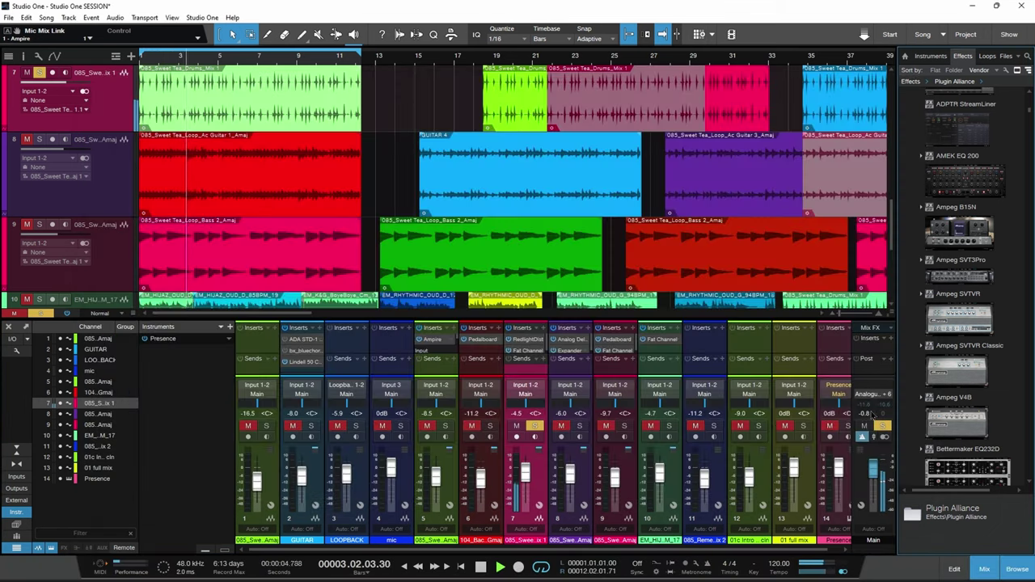
# Step: Route Studio One's Main output to Analogue 1 + 2 and compare its signal with the VLC video's in the EVO mixer
pyautogui.click(873, 393)
pyautogui.click(880, 418)
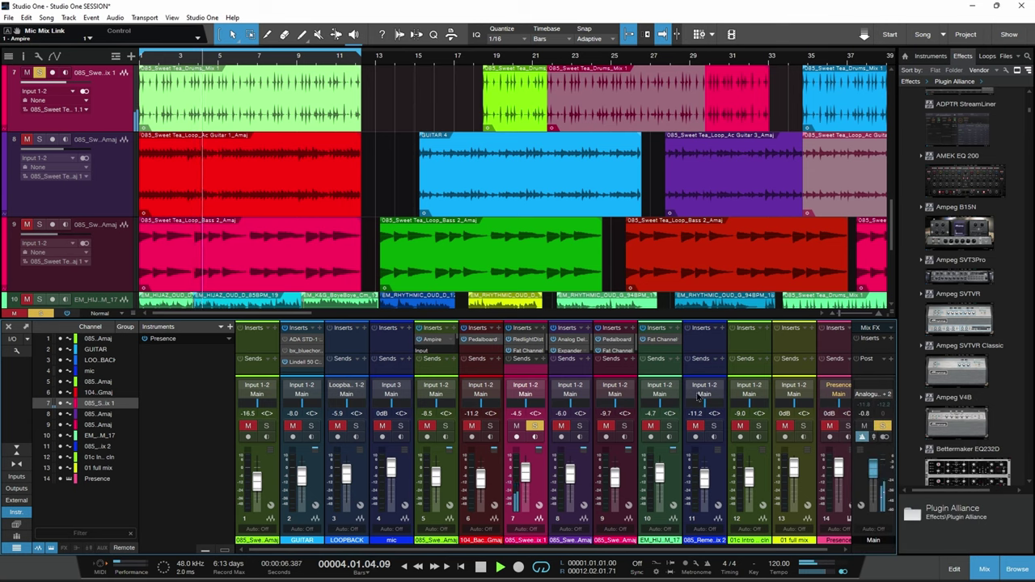
pyautogui.click(613, 569)
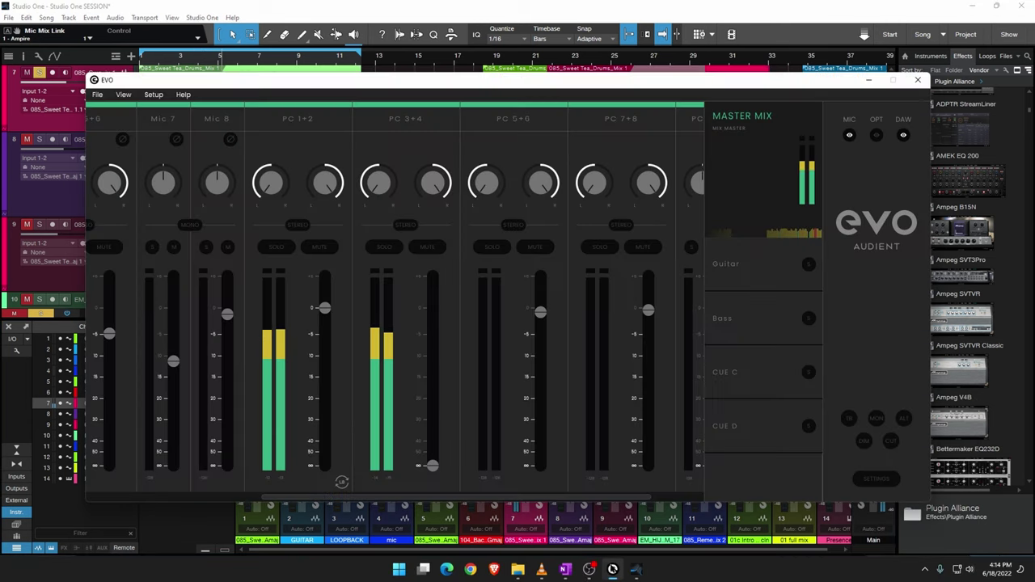
pyautogui.click(541, 570)
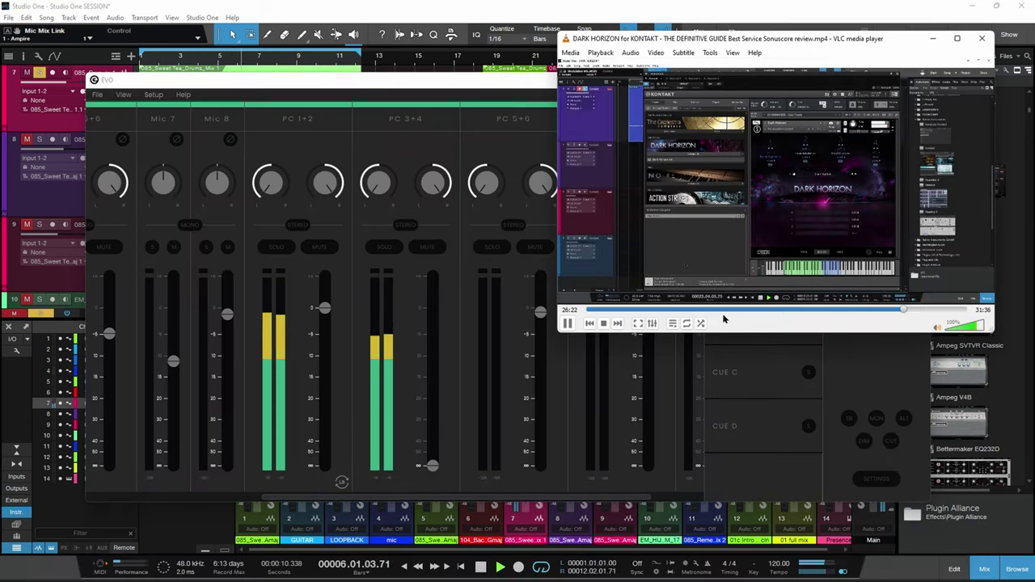
pyautogui.click(499, 89)
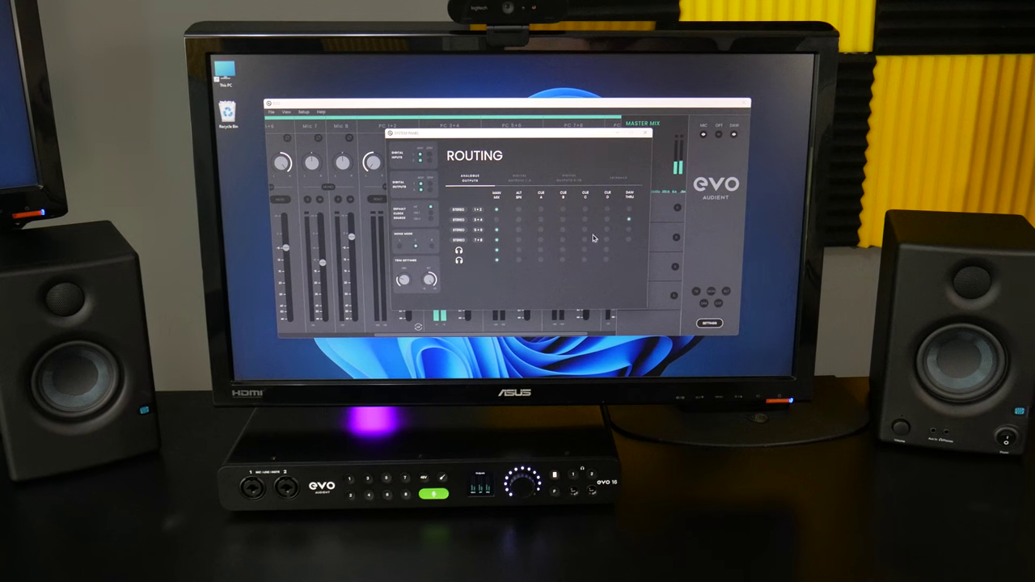
# Step: Route the stereo analogue outputs 3+4 to ALT SPK in the EVO routing matrix
pyautogui.click(584, 219)
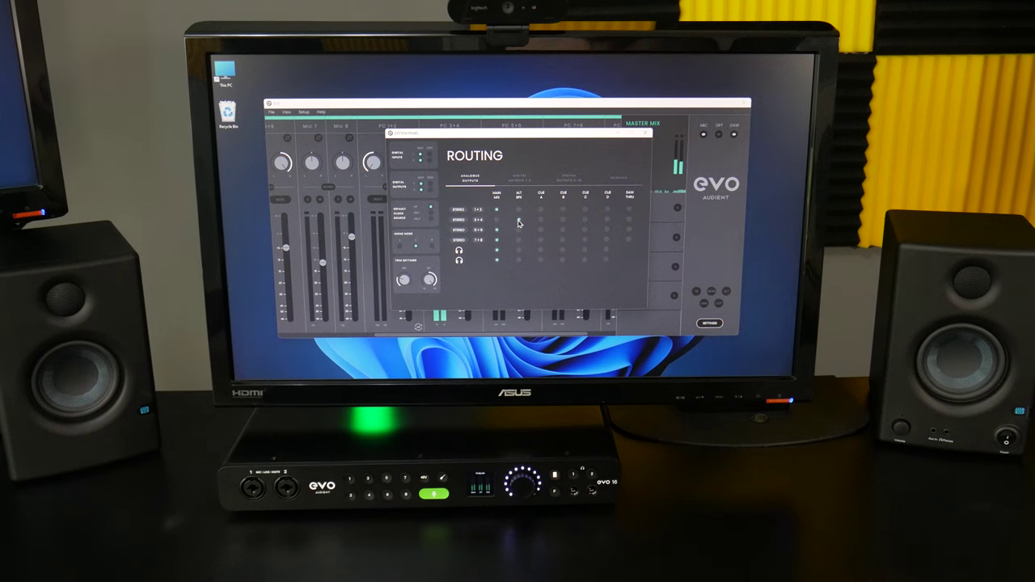
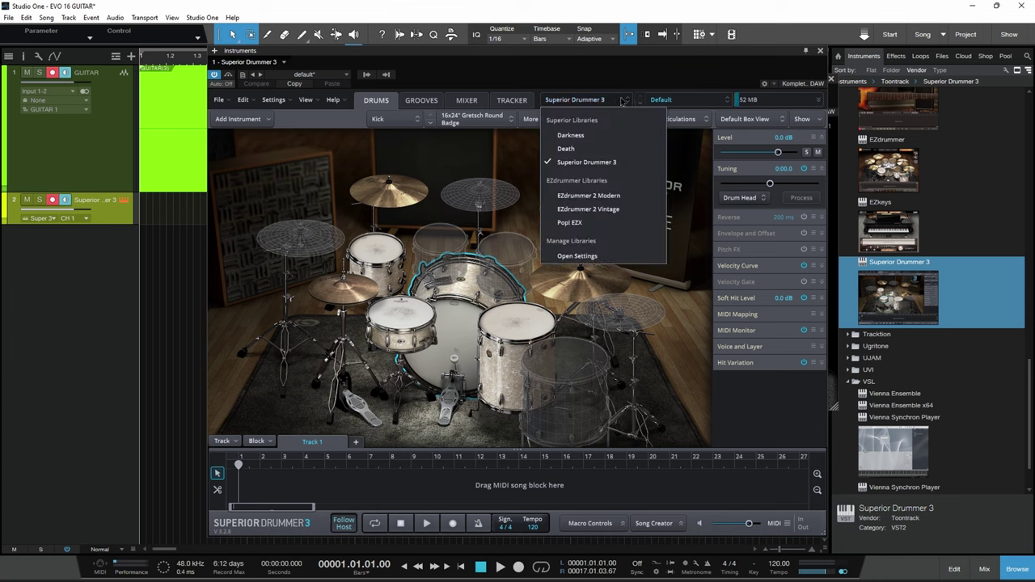
# Step: Load the Death library with the Black preset in Superior Drummer 3 and preview the Chorus 03 DBL Kick Metal 170 BPM groove
pyautogui.click(687, 99)
pyautogui.click(671, 166)
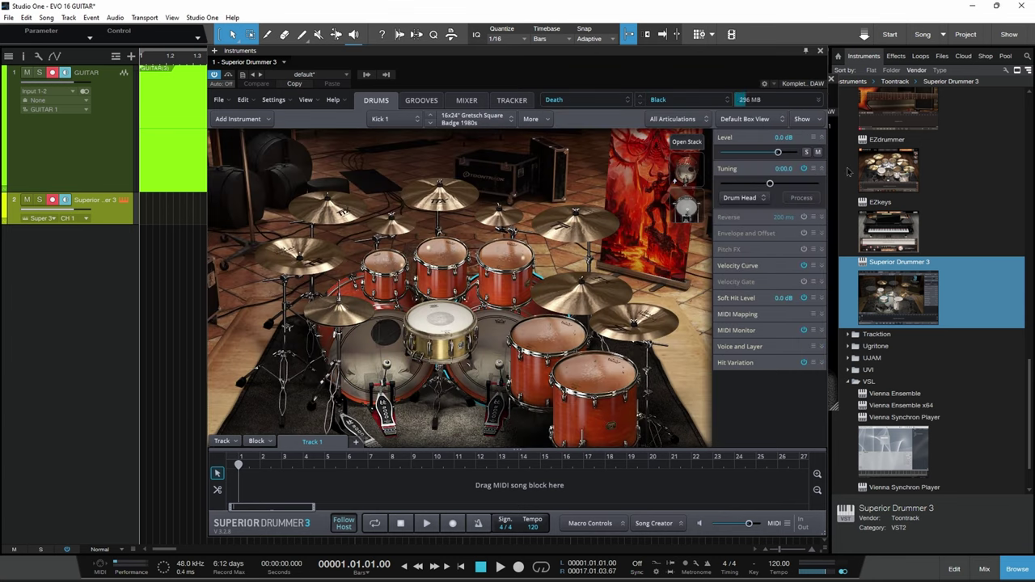
pyautogui.click(421, 99)
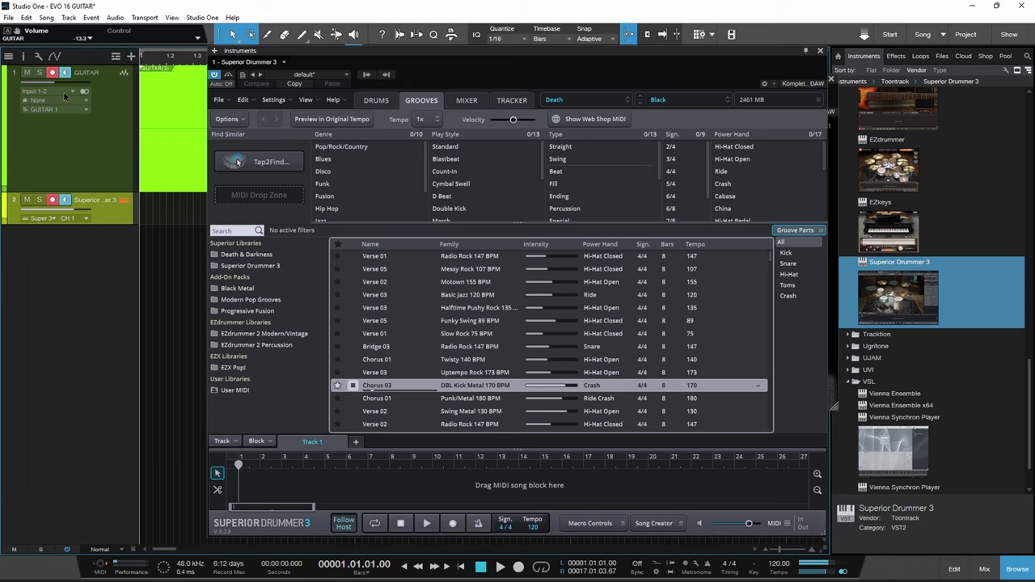
# Step: Return Superior Drummer 3 to the drum kit view and set the GUITAR track's volume to -2.6 dB
pyautogui.click(381, 101)
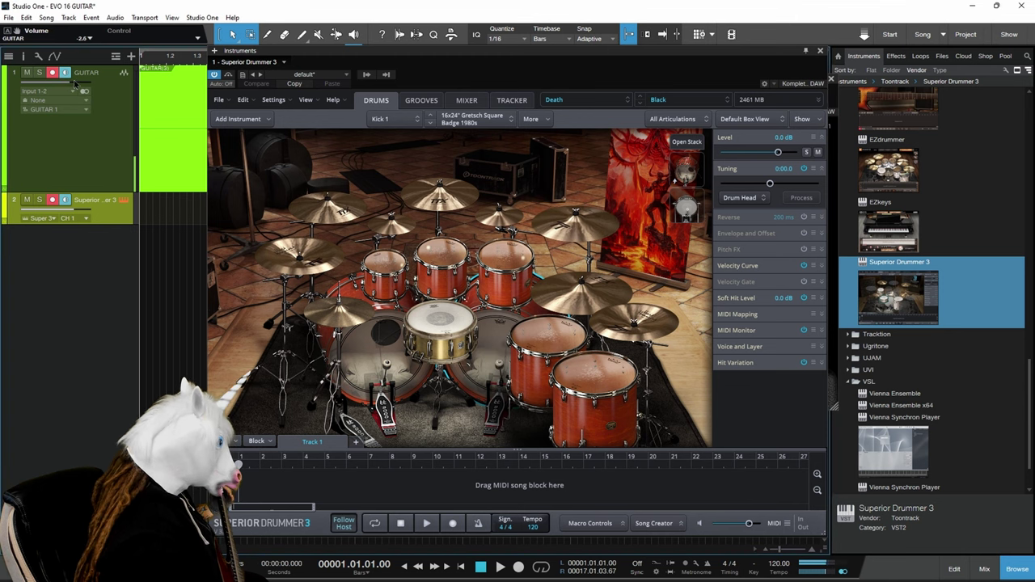
pyautogui.moveTo(66, 90); pyautogui.dragTo(75, 84)
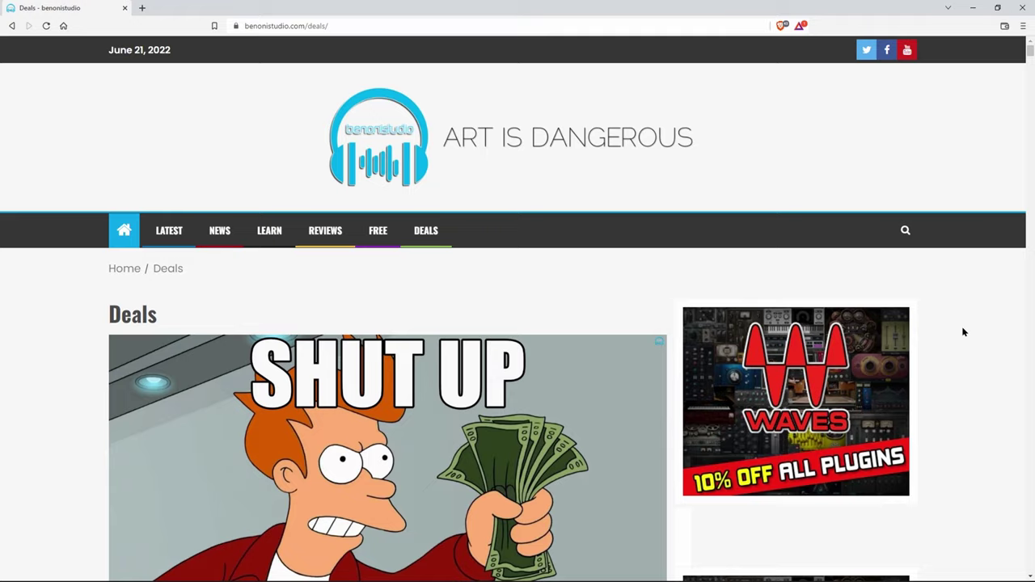
# Step: Browse the plugin offers on the benonistudio.com deals page, from Waves through Native Instruments and further down
pyautogui.scroll(-15, 963, 332)
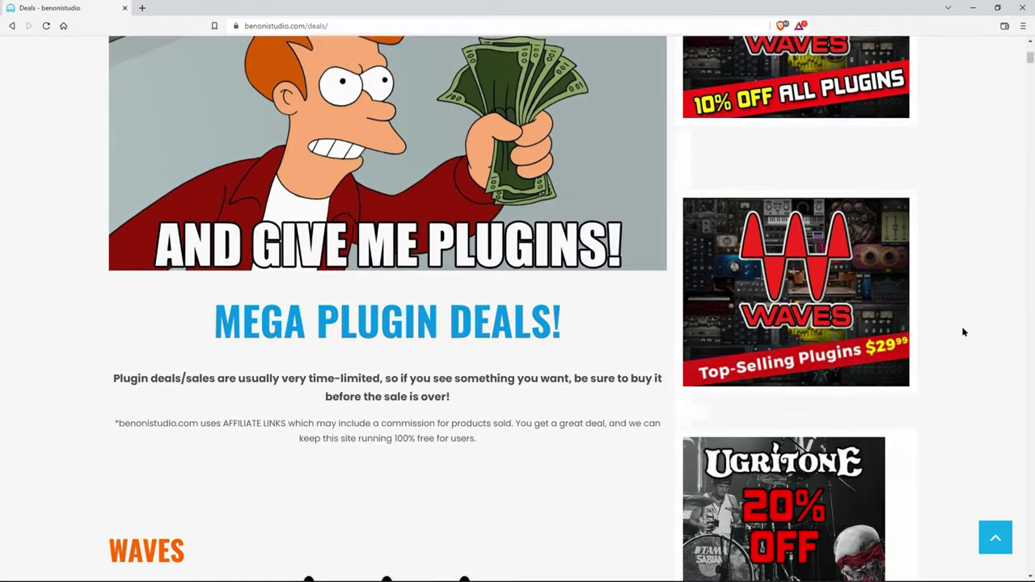
pyautogui.scroll(-15, 963, 331)
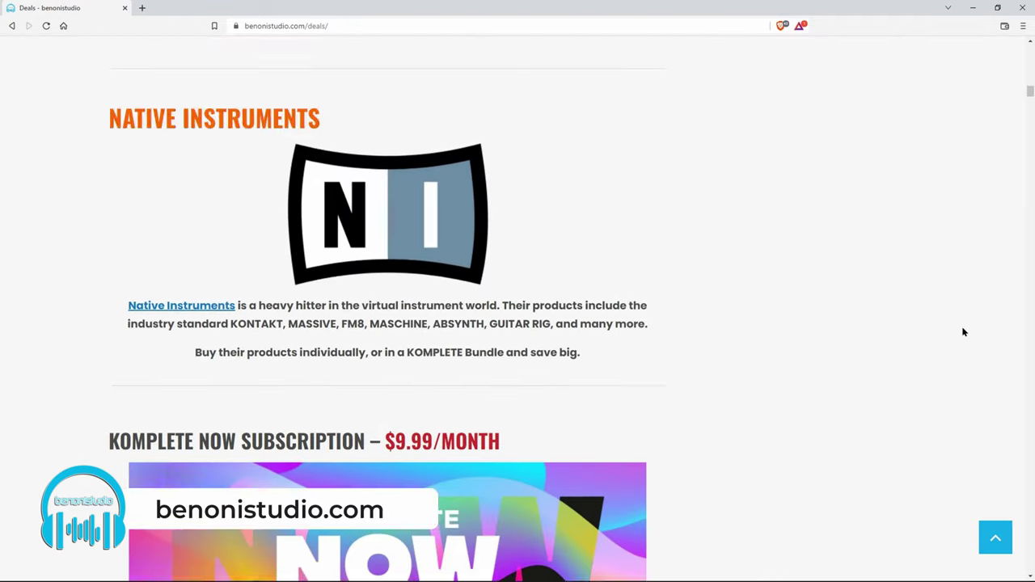
pyautogui.scroll(-15, 963, 331)
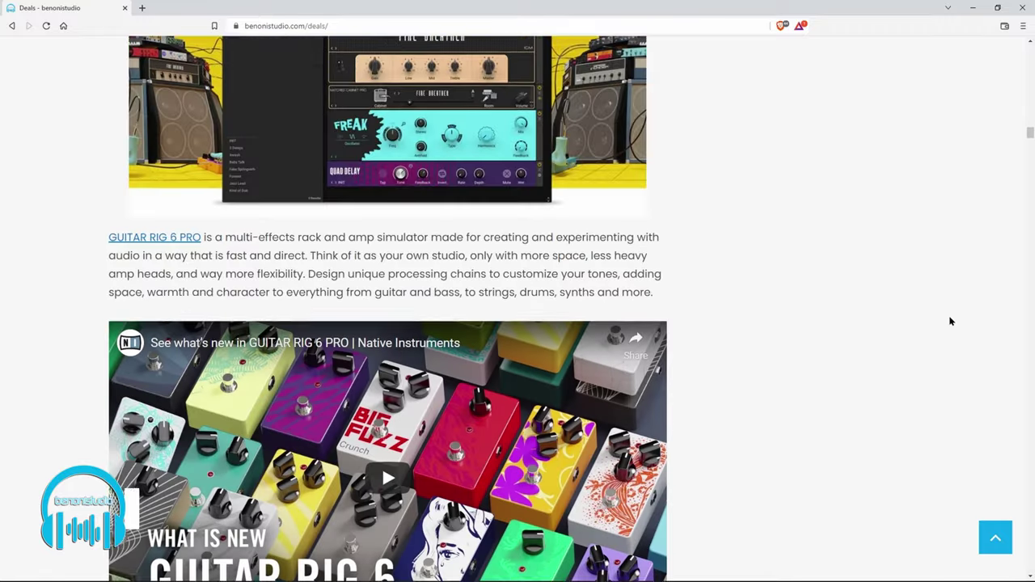
pyautogui.scroll(-4, 950, 321)
pyautogui.moveTo(1030, 143); pyautogui.dragTo(988, 434)
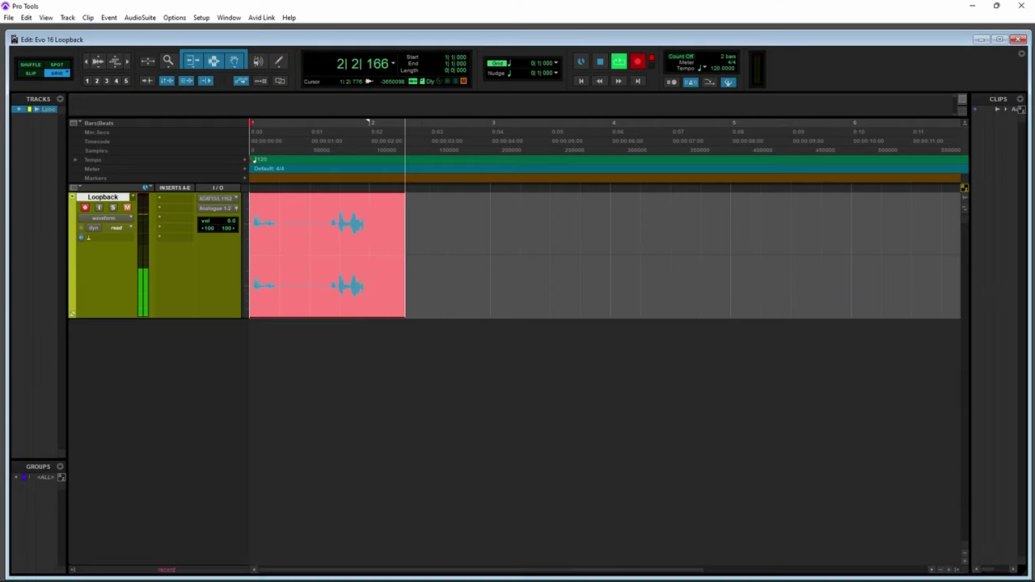
pyautogui.hotkey('alt', 'Tab')
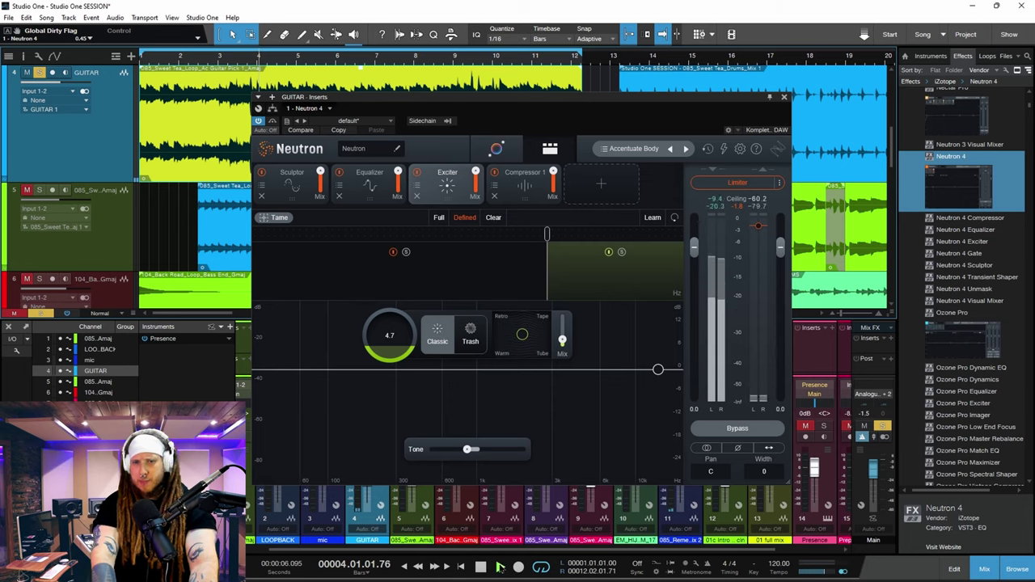
# Step: Play the Studio One session with Neutron 4 open on the GUITAR channel
pyautogui.click(500, 568)
pyautogui.click(637, 569)
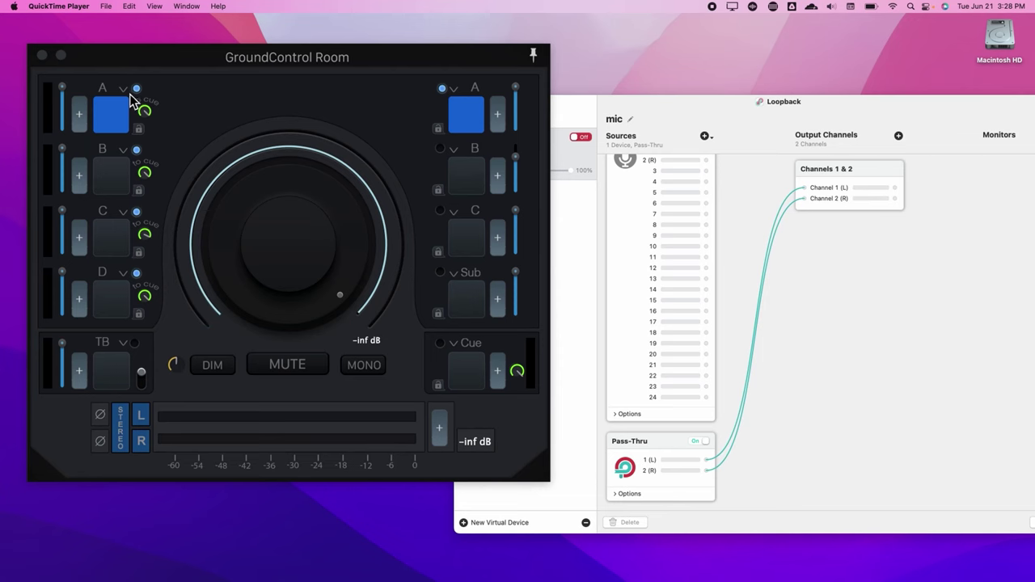
# Step: Look over GroundControl Room's input choices for channel A and the Audient EVO16 source channels in the Loopback app's mic device
pyautogui.click(129, 102)
pyautogui.moveTo(269, 313)
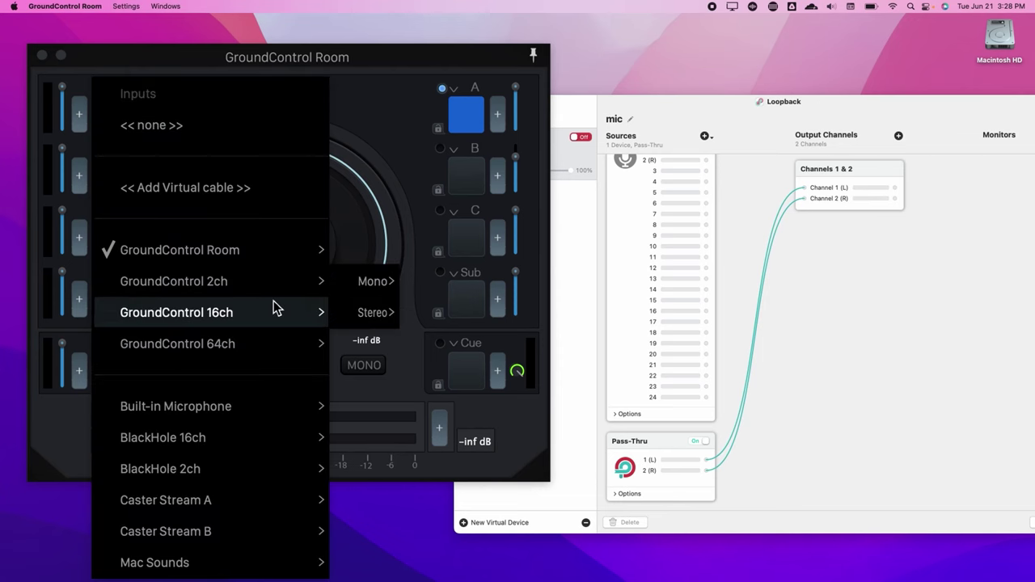
pyautogui.click(380, 133)
pyautogui.click(657, 108)
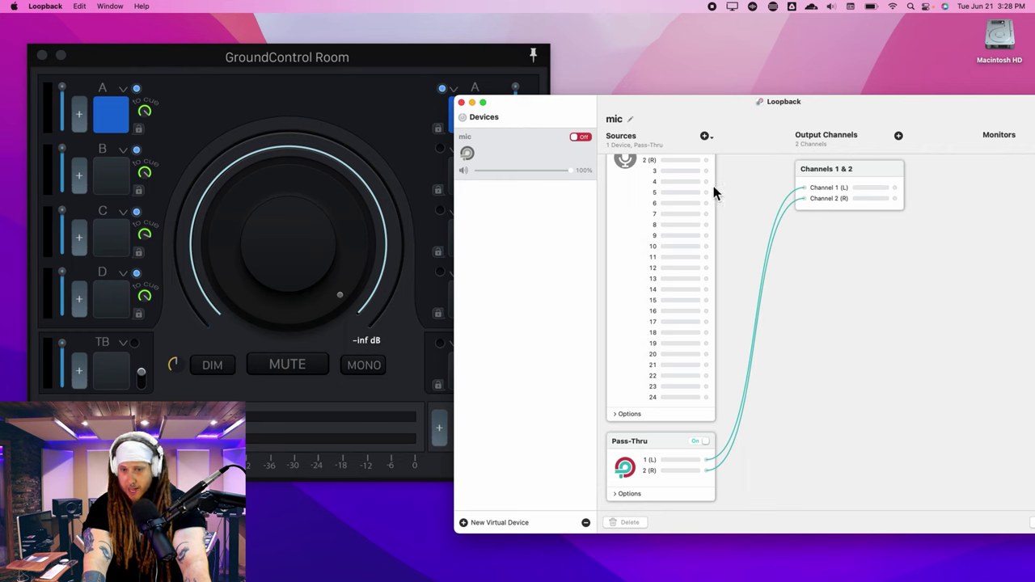
pyautogui.scroll(3, 738, 250)
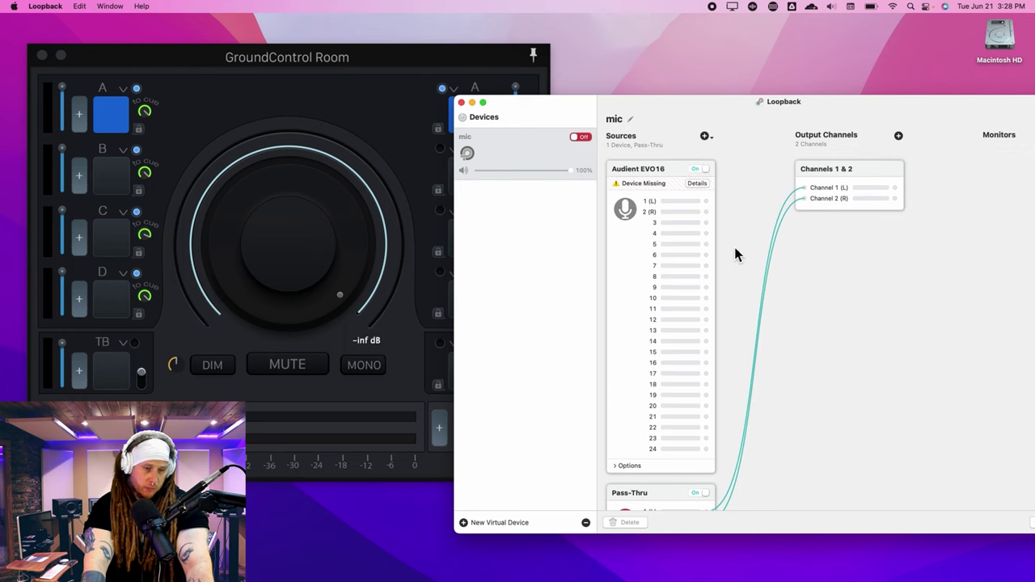
pyautogui.scroll(-2, 674, 343)
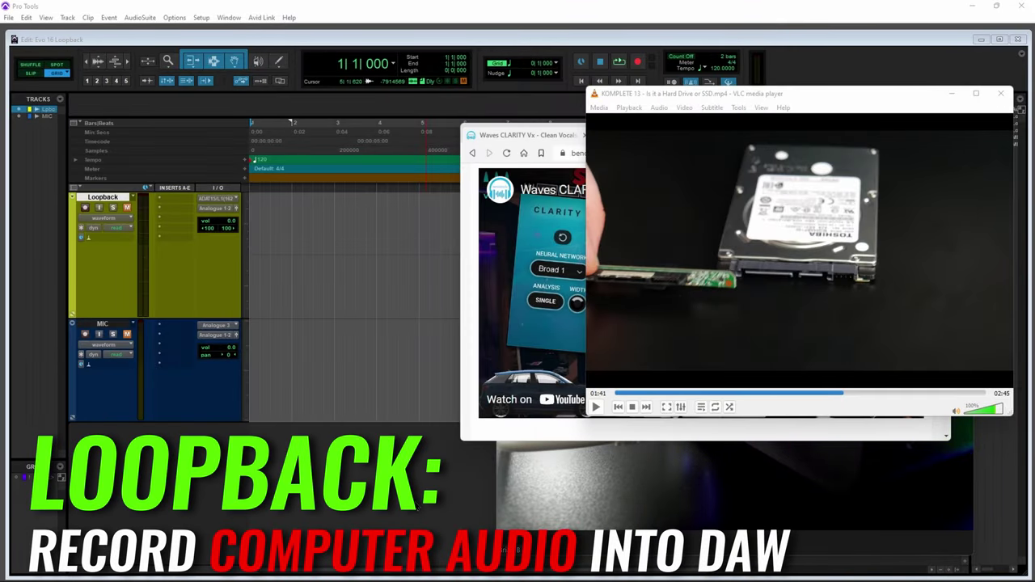
# Step: Arrange the browser with the Waves CLARITY Vx page, the VLC player and the Zoom Meeting as overlapping windows above Pro Tools
pyautogui.click(526, 135)
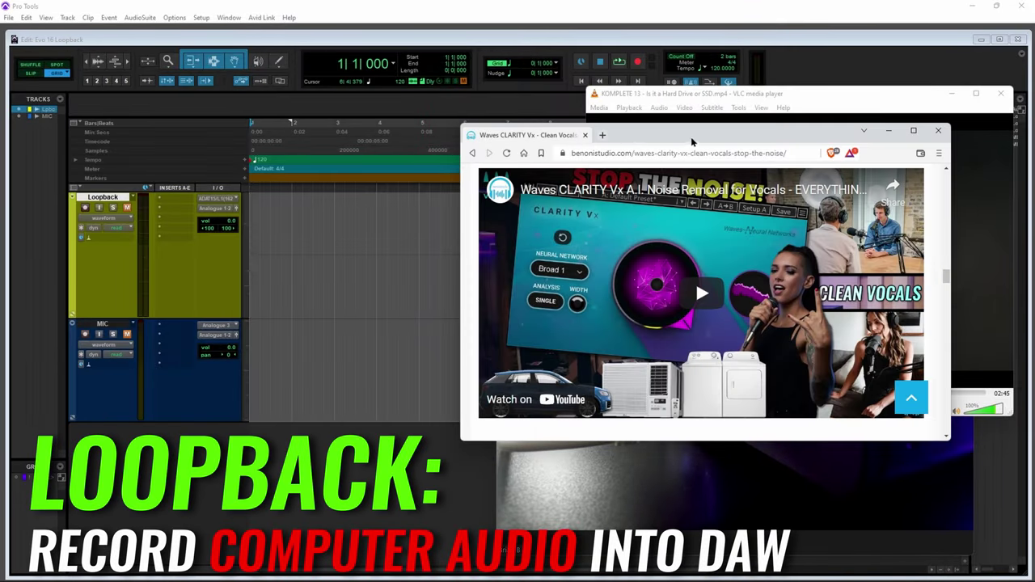
pyautogui.moveTo(690, 142); pyautogui.dragTo(392, 82)
pyautogui.moveTo(841, 97); pyautogui.dragTo(828, 87)
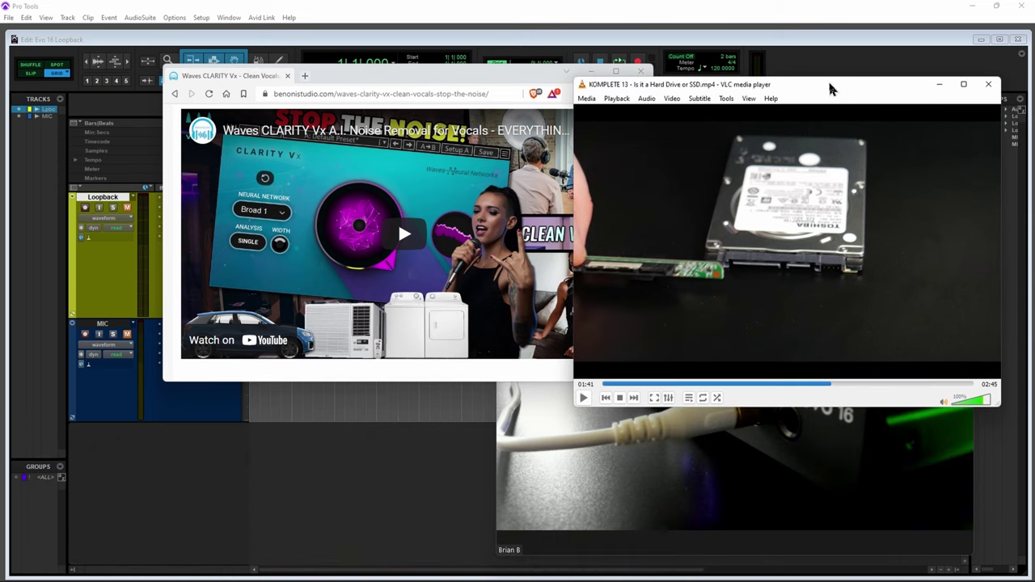
pyautogui.click(726, 441)
pyautogui.moveTo(816, 229); pyautogui.dragTo(739, 230)
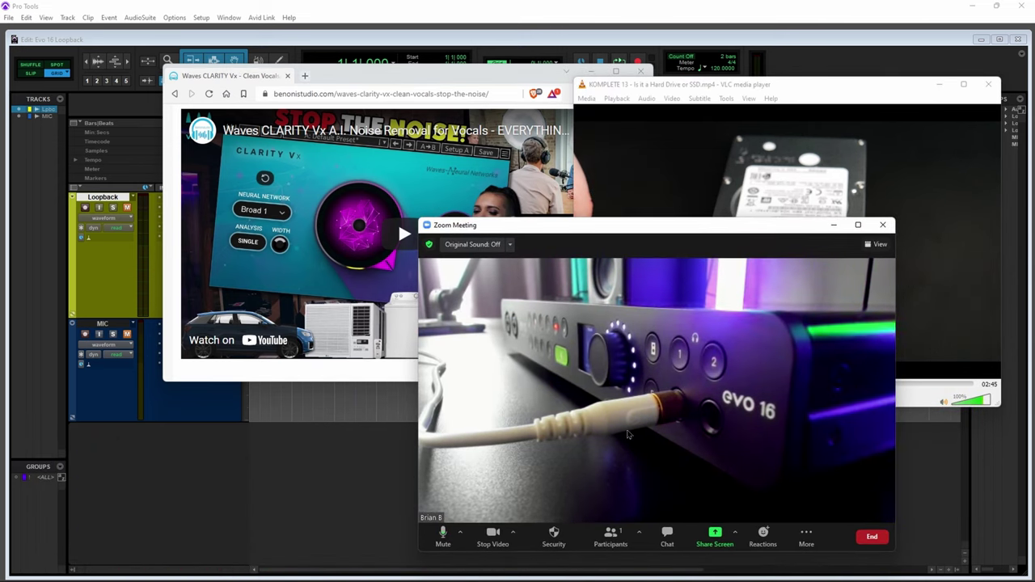
pyautogui.click(455, 72)
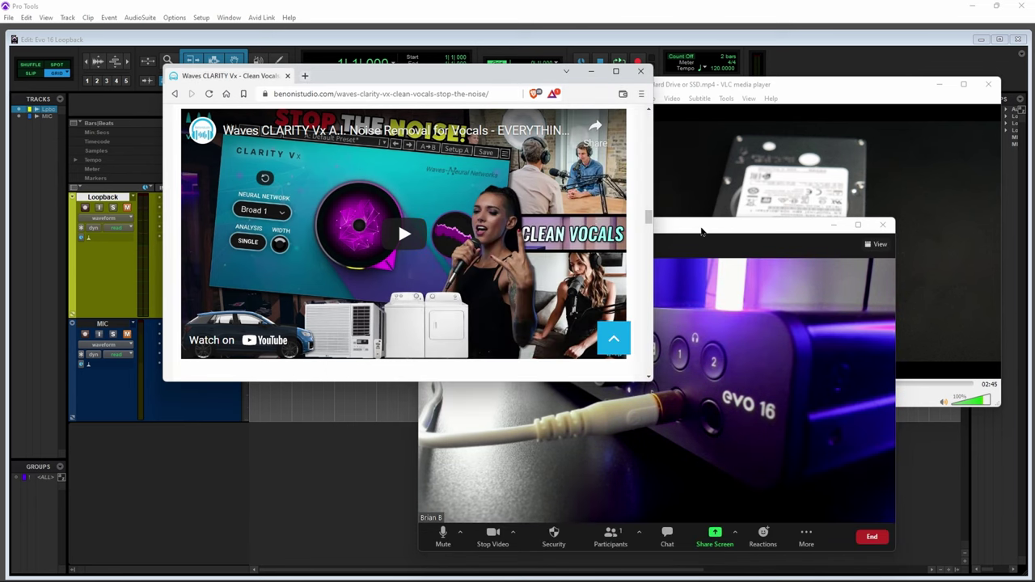
pyautogui.moveTo(702, 232); pyautogui.dragTo(755, 242)
pyautogui.click(493, 74)
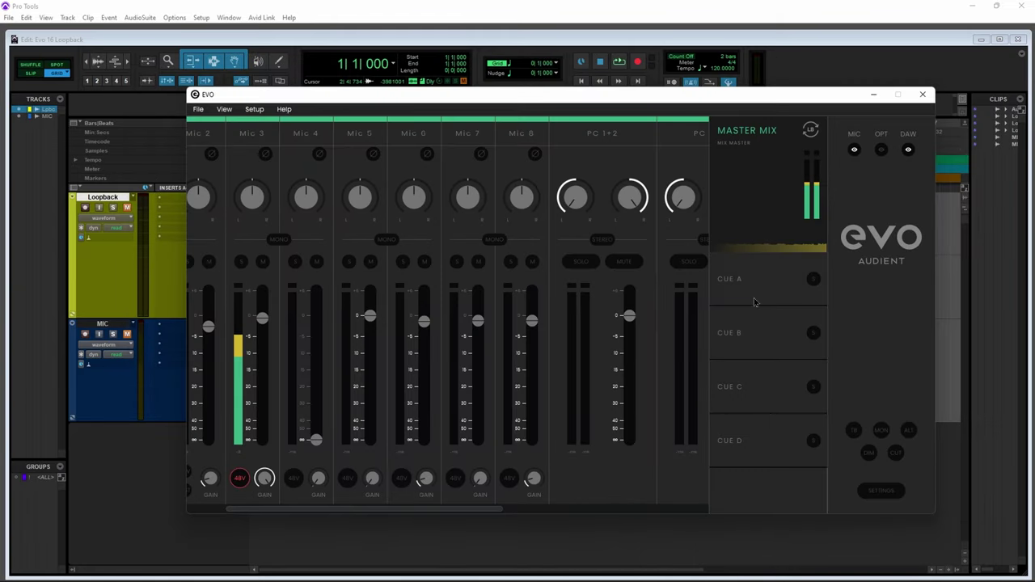
# Step: Examine the loop-back input source choices in the EVO mixer and the Audient EVO16 playback devices offered by Windows
pyautogui.click(257, 109)
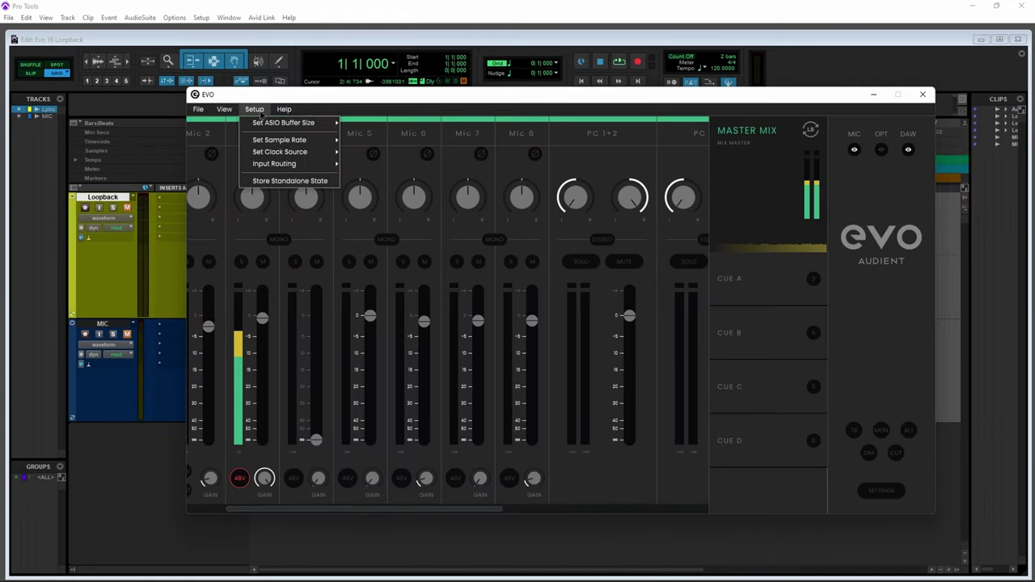
pyautogui.moveTo(241, 166)
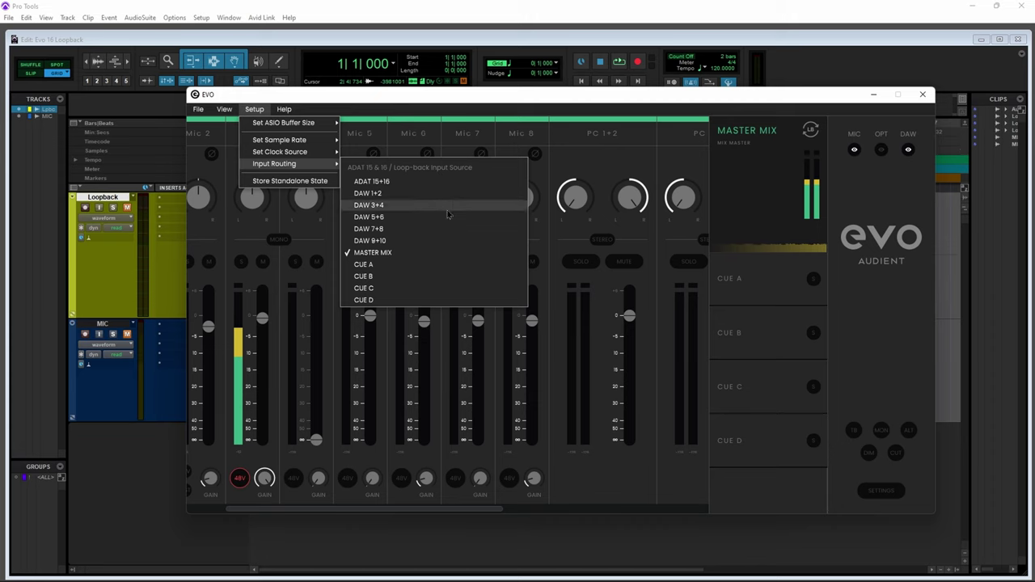
pyautogui.click(878, 331)
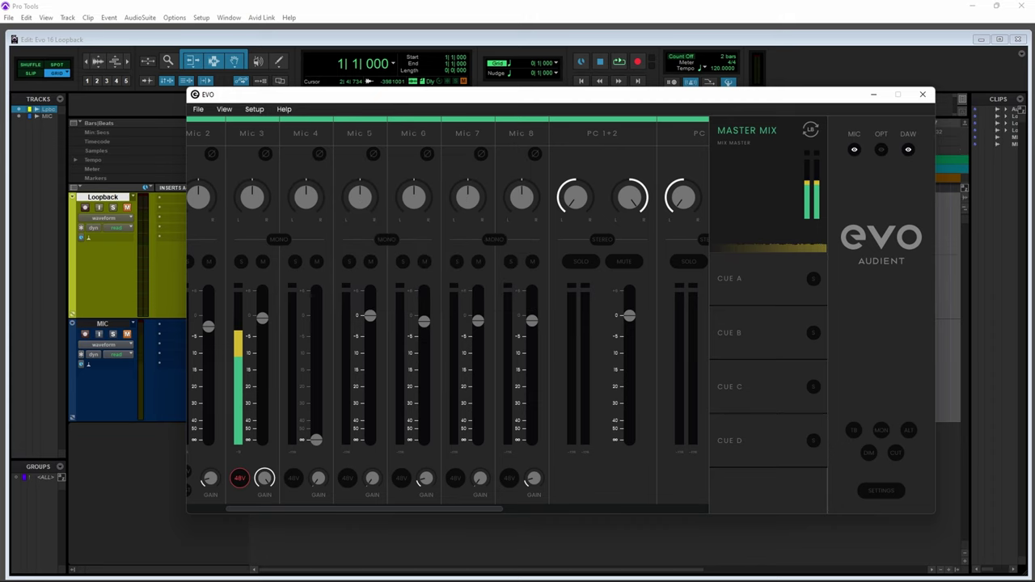
pyautogui.click(964, 570)
pyautogui.click(1011, 528)
pyautogui.scroll(-5, 922, 437)
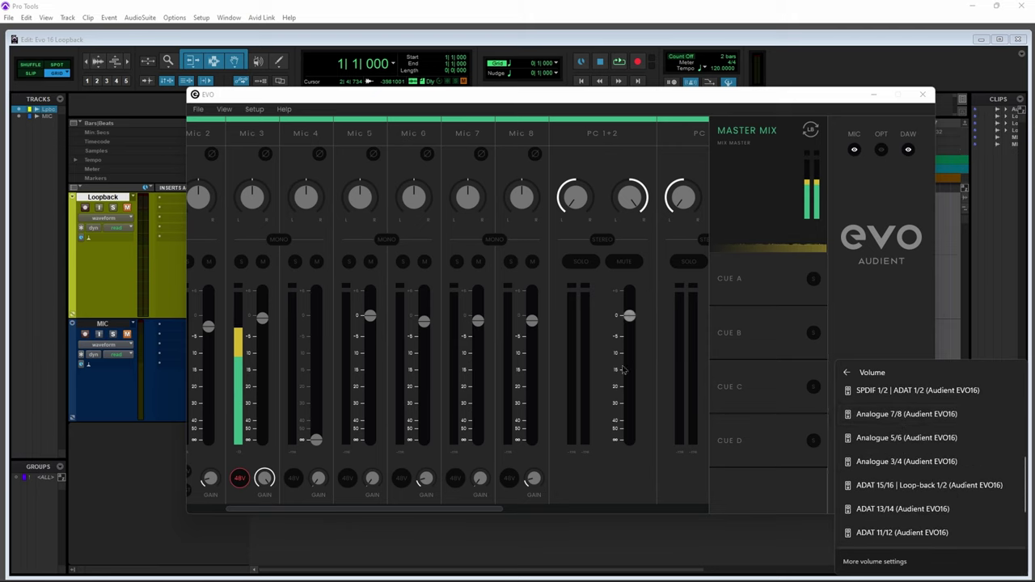
pyautogui.click(300, 129)
# Step: Set the EVO mixer's loop-back input source to CUE C and open the CUE C mix
pyautogui.click(255, 109)
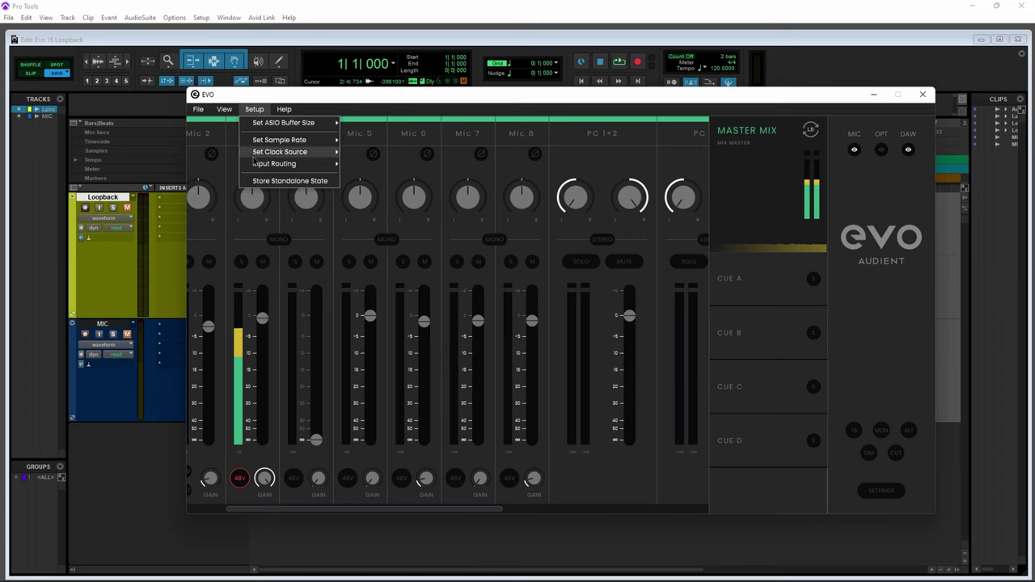
pyautogui.moveTo(254, 163)
pyautogui.click(374, 292)
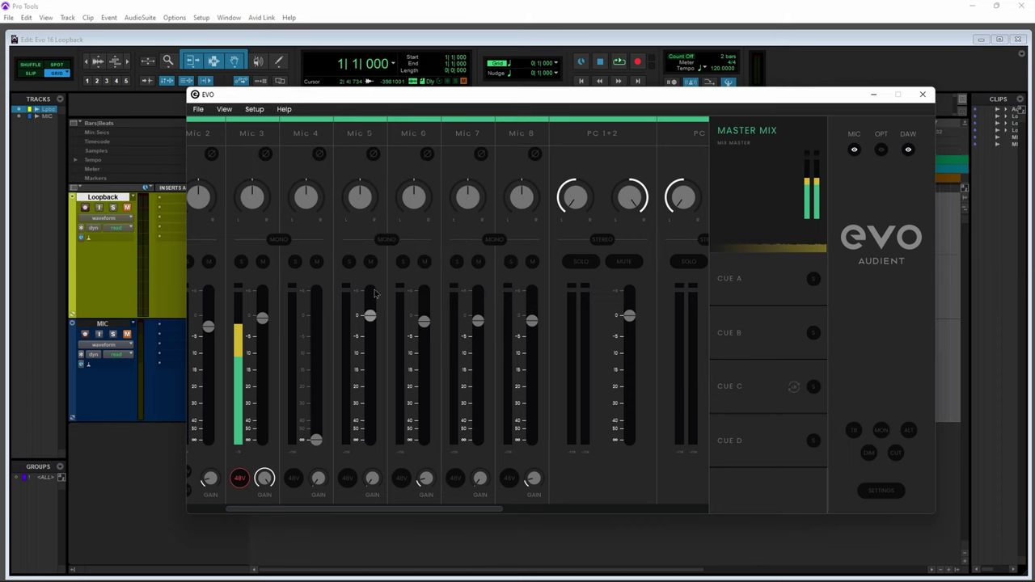
pyautogui.moveTo(489, 510); pyautogui.dragTo(651, 511)
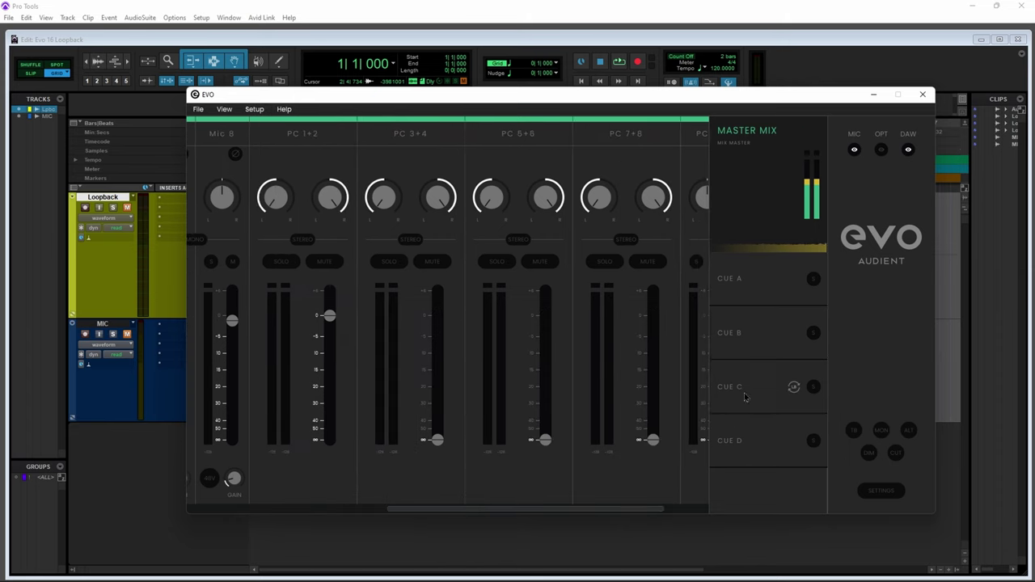
pyautogui.click(750, 384)
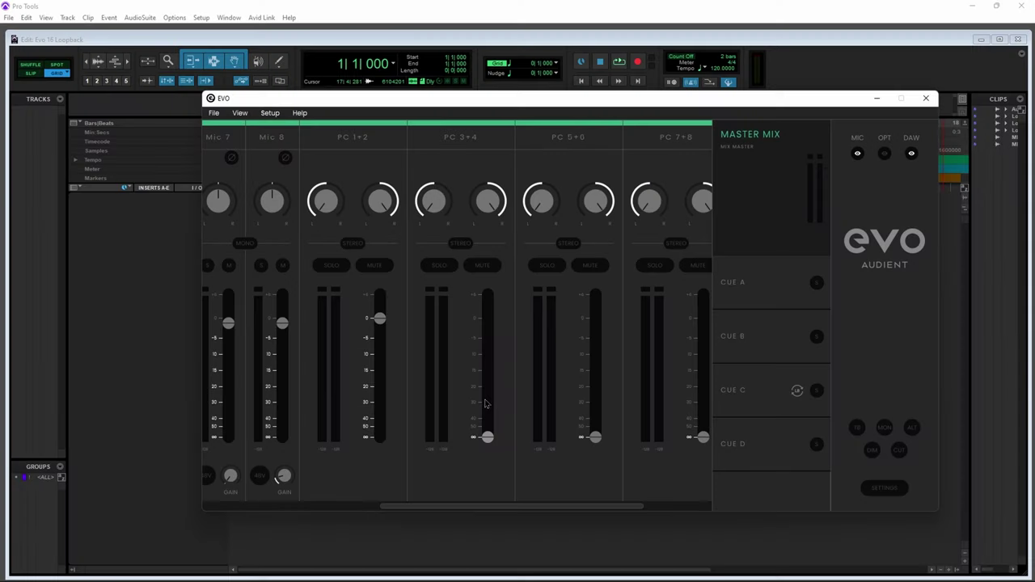
# Step: Check which Audient EVO16 output Windows uses as its playback device
pyautogui.moveTo(929, 575)
pyautogui.click(967, 571)
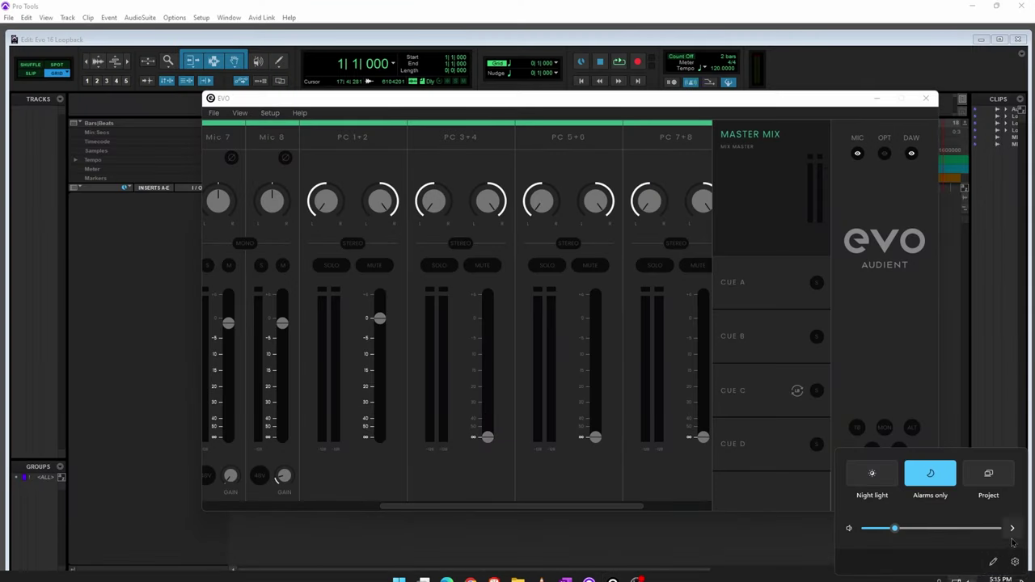
pyautogui.click(1014, 529)
pyautogui.scroll(-2, 929, 440)
pyautogui.scroll(-2, 929, 443)
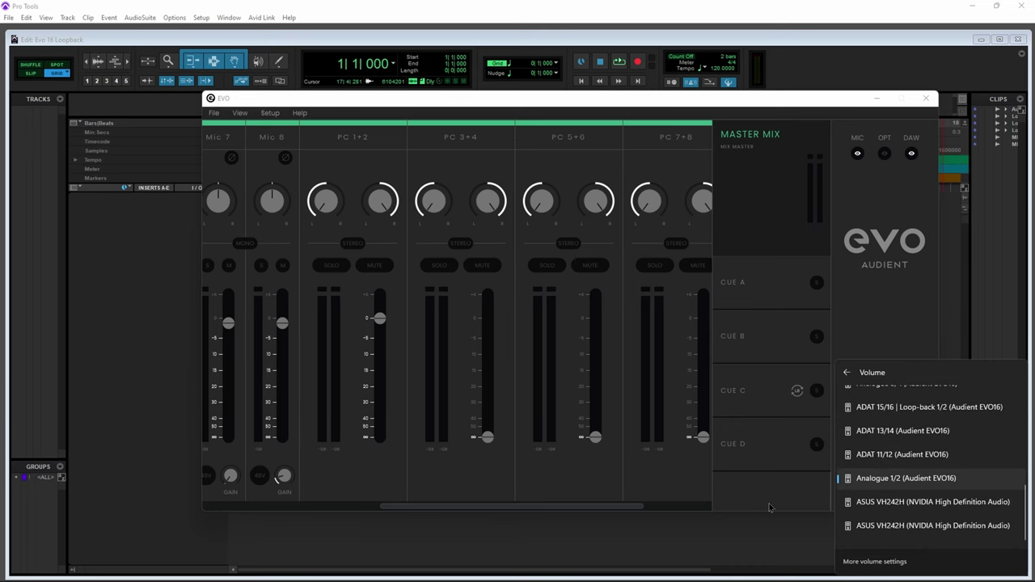
pyautogui.click(698, 524)
# Step: Play the Waves CLARITY Vx video in the browser and move its window aside to watch the EVO mixer's PC 1+2 meters
pyautogui.click(490, 574)
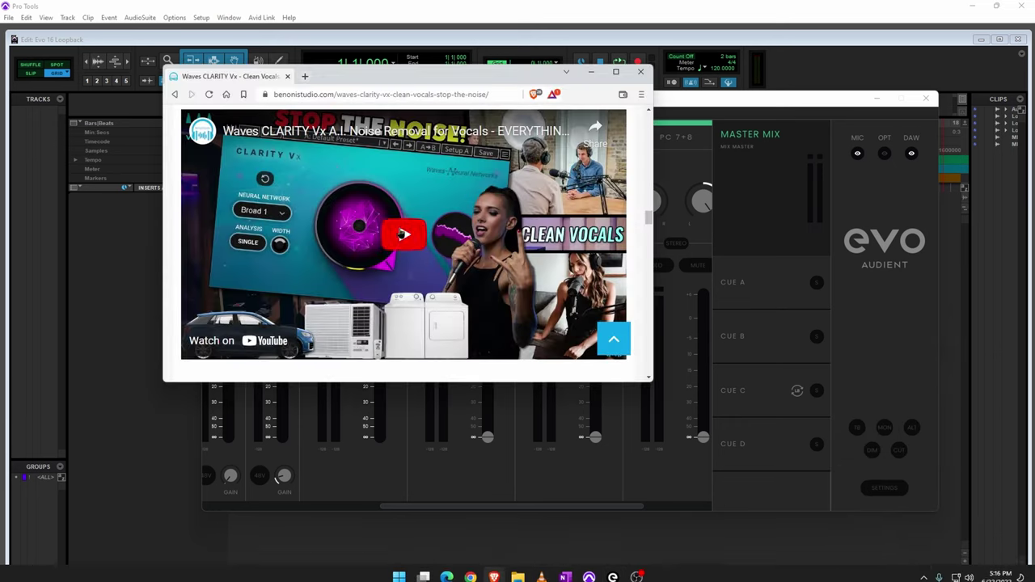
pyautogui.click(402, 234)
pyautogui.moveTo(328, 105); pyautogui.dragTo(690, 434)
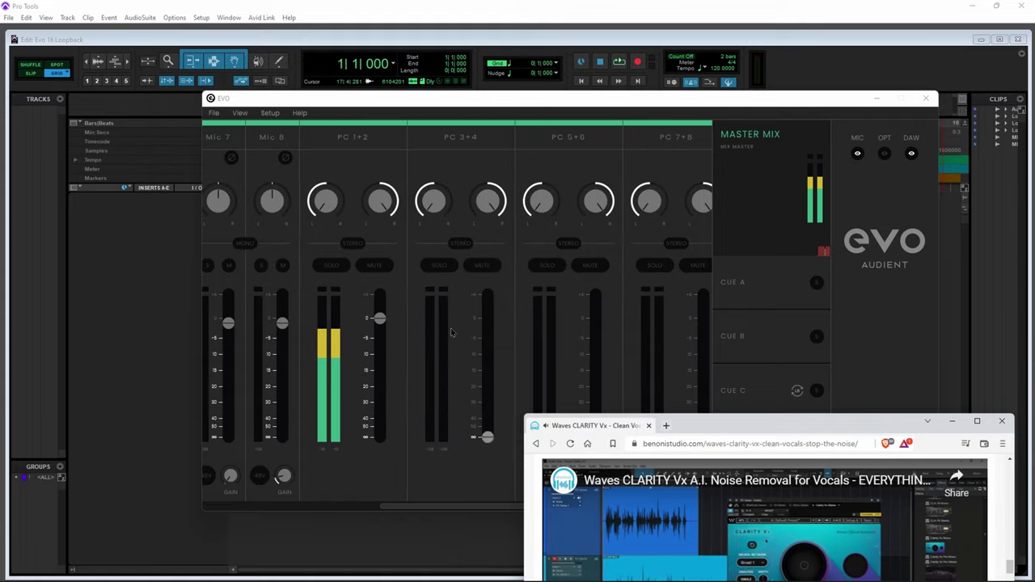
pyautogui.moveTo(793, 429); pyautogui.dragTo(397, 218)
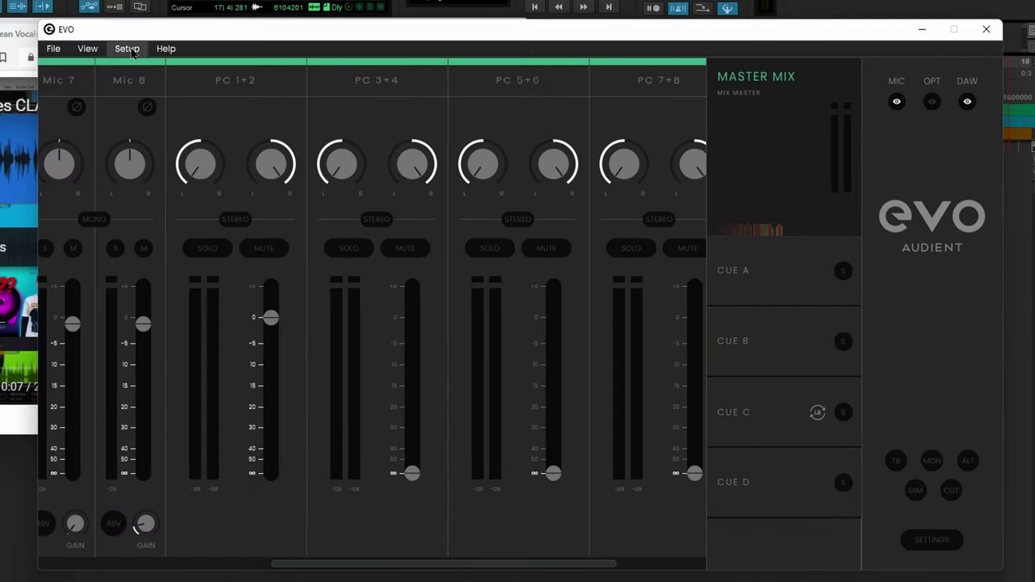
# Step: Set the EVO mixer's loop-back input source to DAW 1+2
pyautogui.click(127, 49)
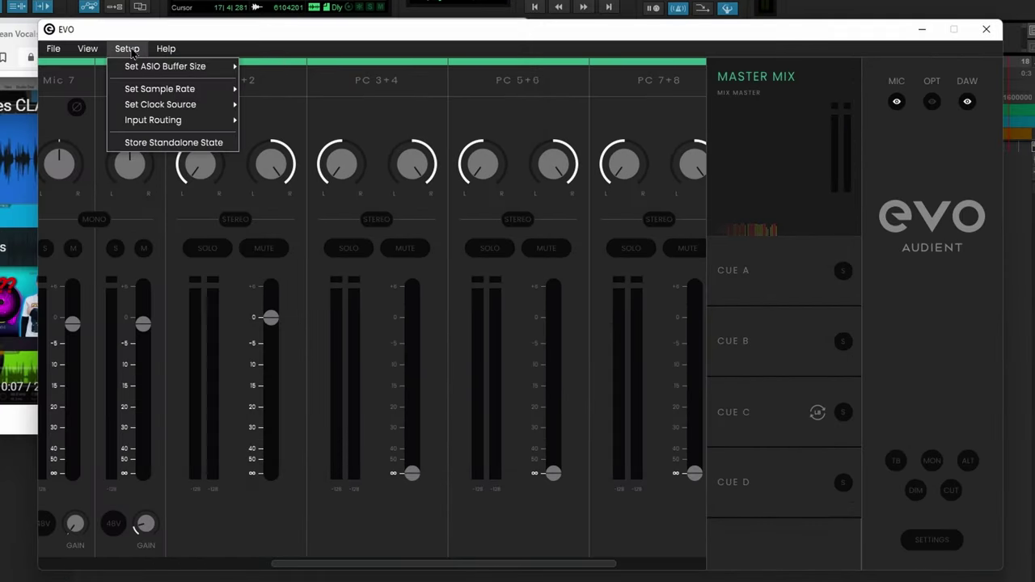
pyautogui.moveTo(135, 126)
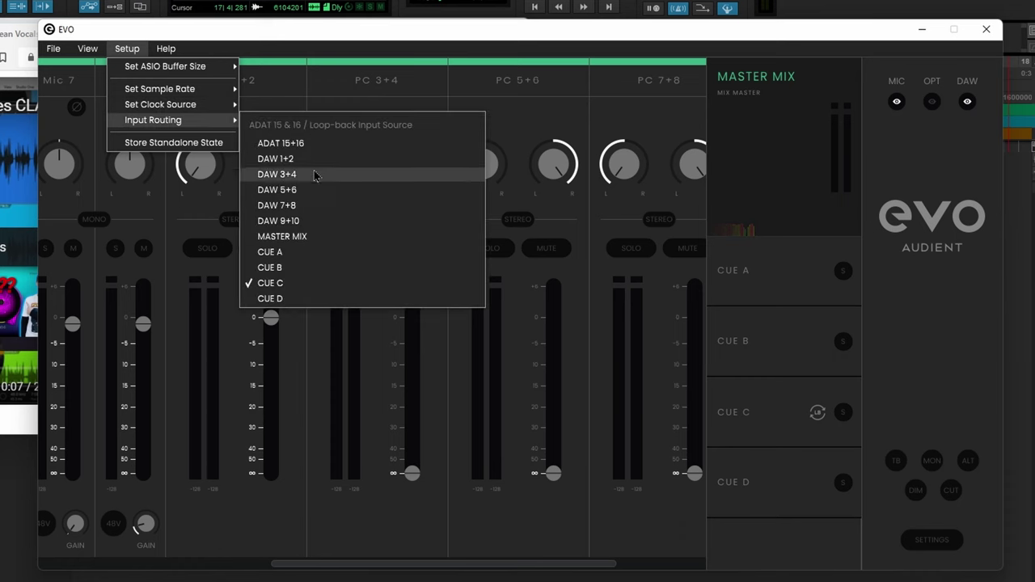
pyautogui.click(277, 166)
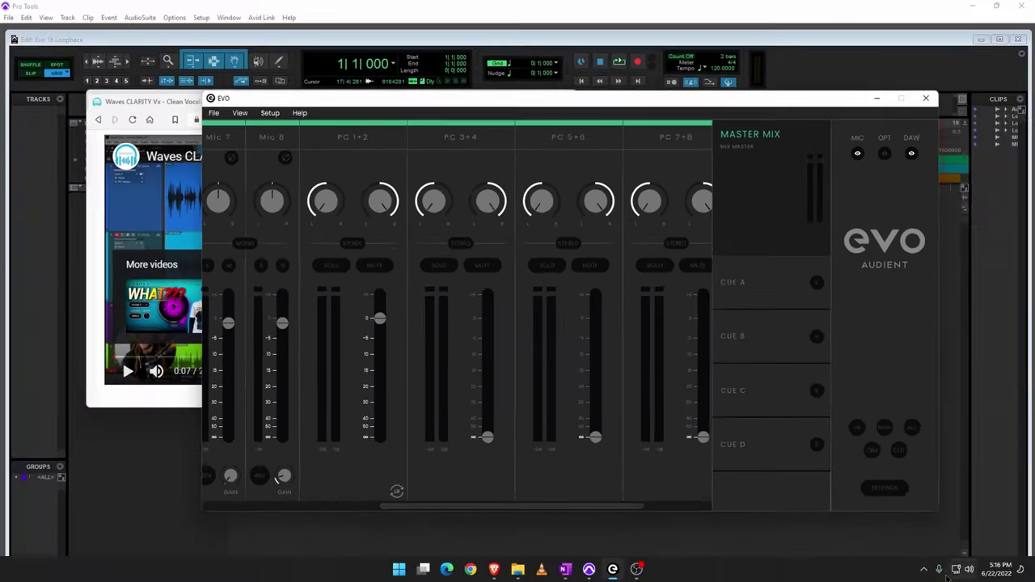
# Step: Select DAW 1+2 as the loop-back input source again, this time through EVO's entry in the Windows notification area
pyautogui.click(922, 569)
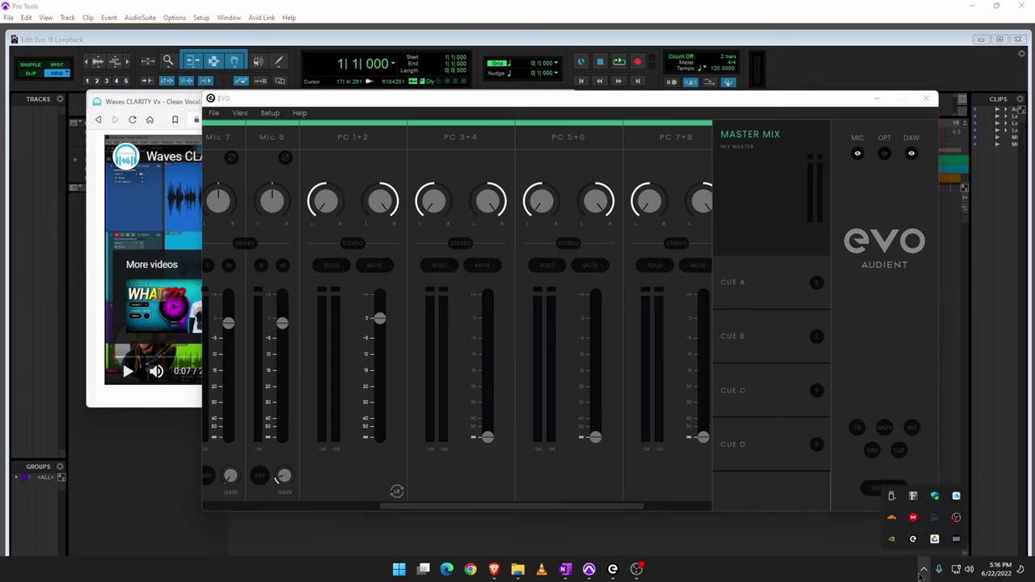
pyautogui.rightClick(913, 539)
pyautogui.moveTo(882, 523)
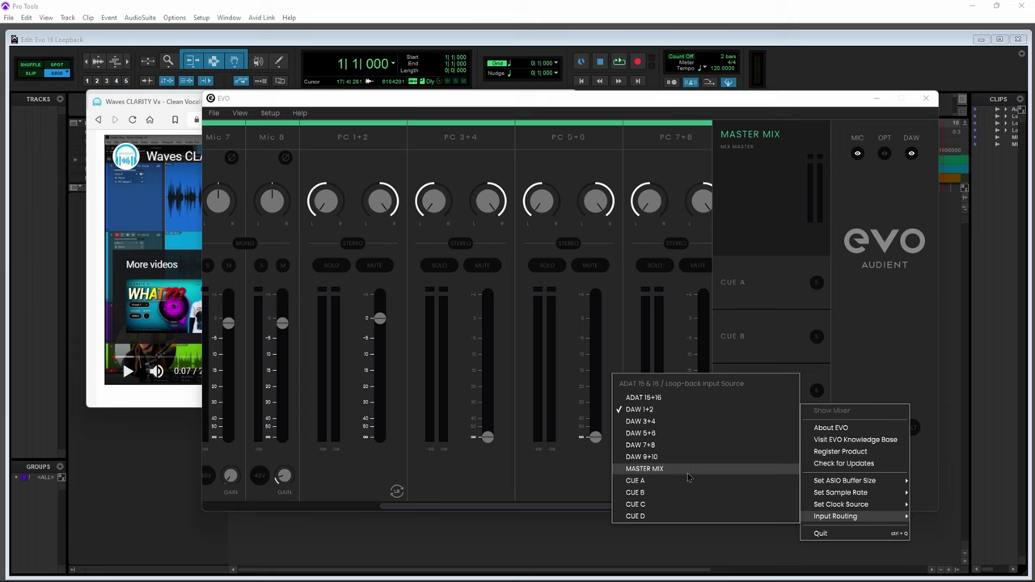
pyautogui.click(654, 414)
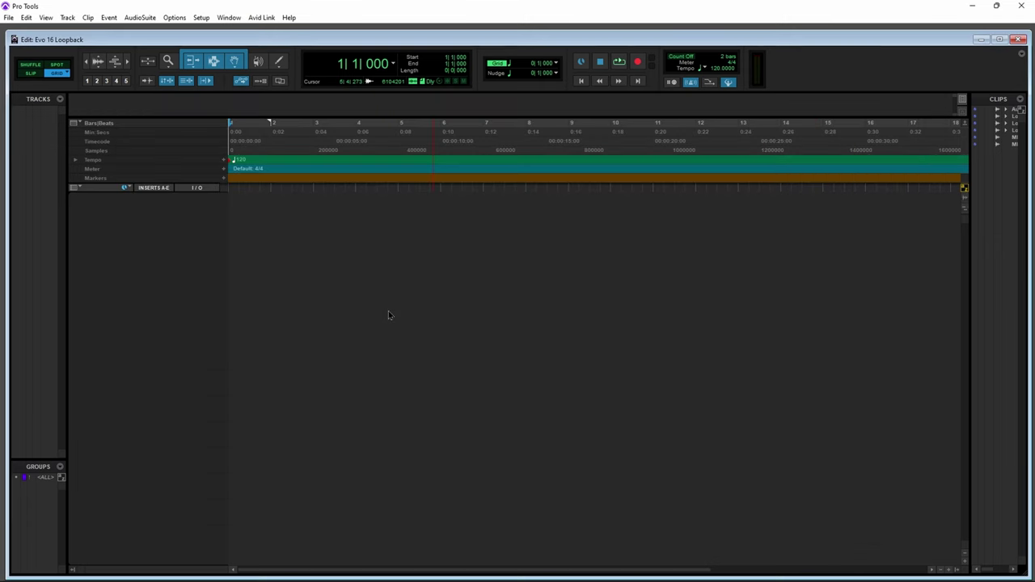
# Step: Create a new stereo audio track in the Pro Tools Evo 16 Loopback session
pyautogui.hotkey('ctrl', 'shift', 'n')
pyautogui.click(407, 205)
pyautogui.click(429, 216)
pyautogui.click(708, 224)
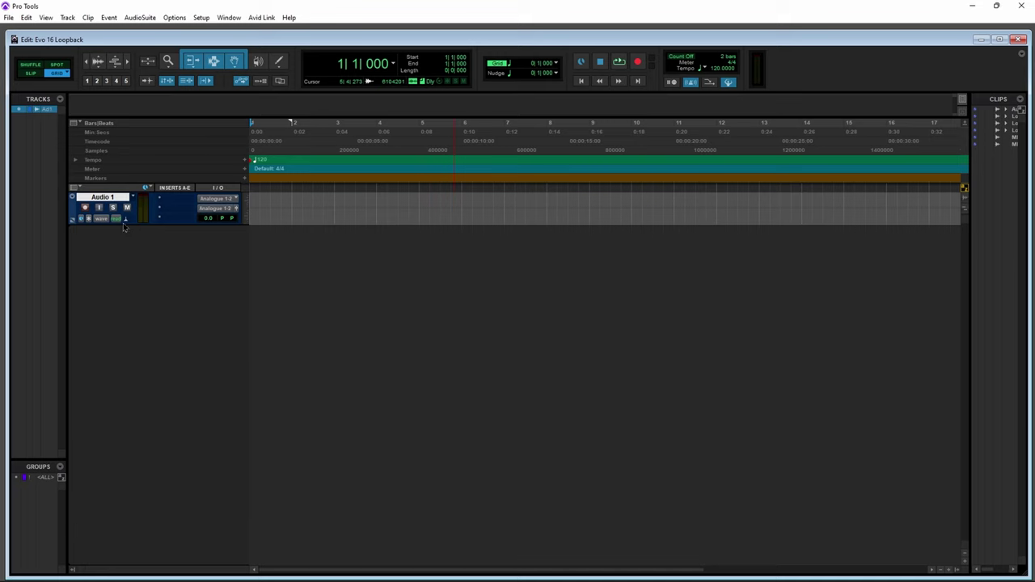
# Step: Rename the new audio track as Loopback and colour it yellow-green
pyautogui.doubleClick(102, 196)
pyautogui.write('Loopback')
pyautogui.press('Return')
pyautogui.doubleClick(156, 288)
pyautogui.click(688, 186)
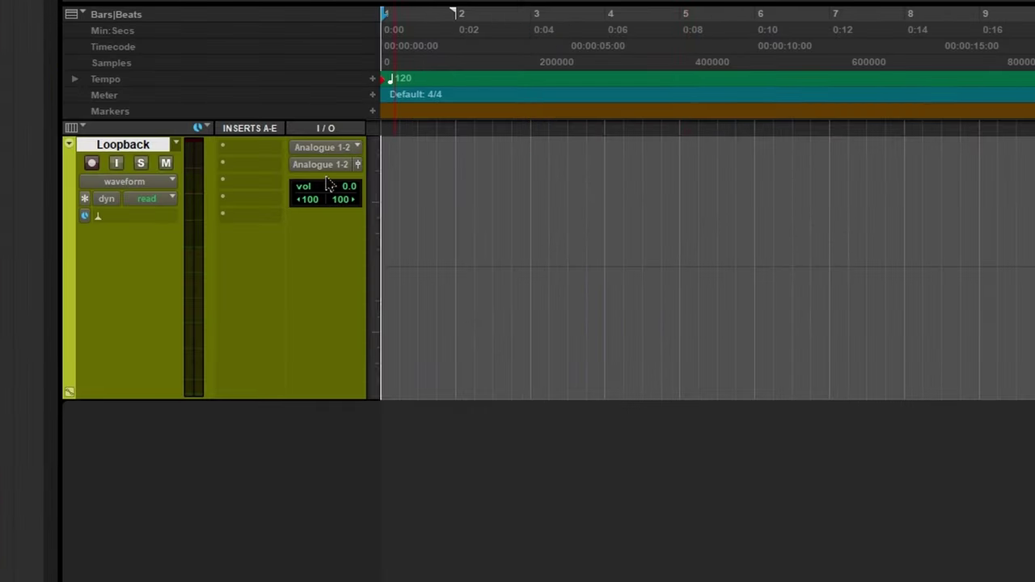
# Step: Set the Loopback track's input to the stereo pair ADAT-15/Loop-back 1 (L) / ADAT-16/Loop-back 2 (R)
pyautogui.click(332, 149)
pyautogui.moveTo(388, 200)
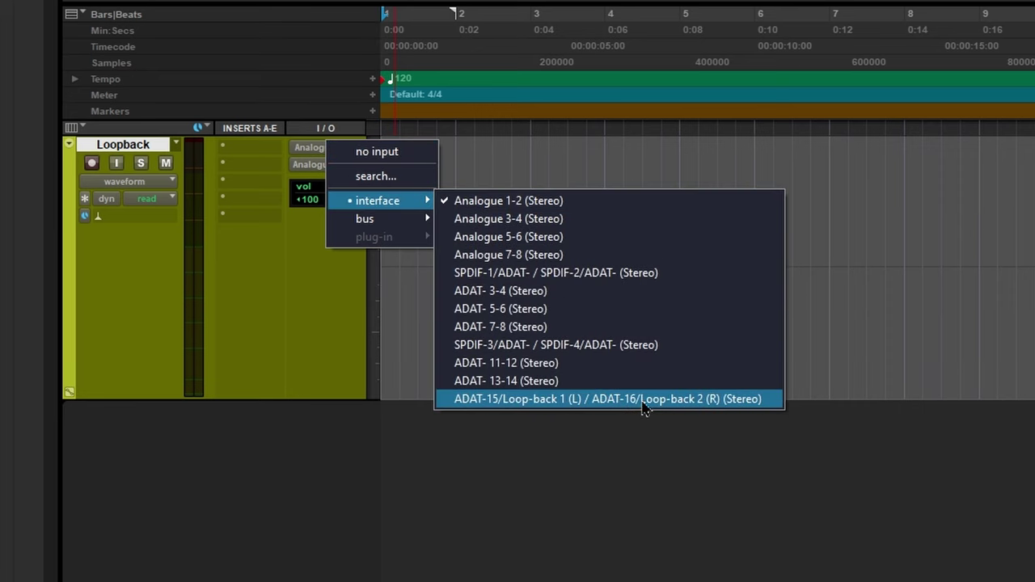
pyautogui.click(693, 399)
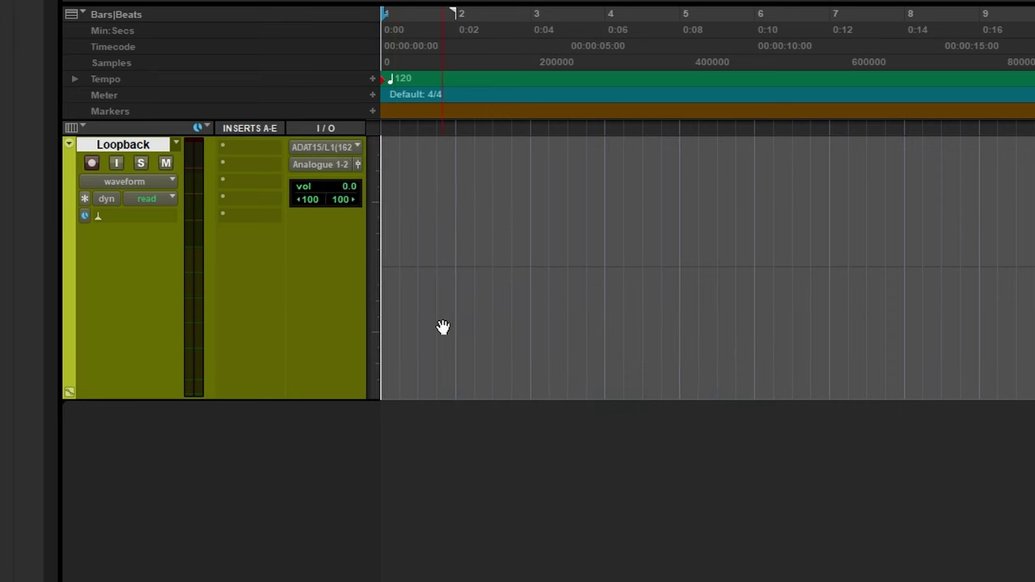
# Step: Record-arm and mute the Loopback track, and play the browser's Waves CLARITY Vx video beside it as the test source
pyautogui.click(91, 163)
pyautogui.click(166, 164)
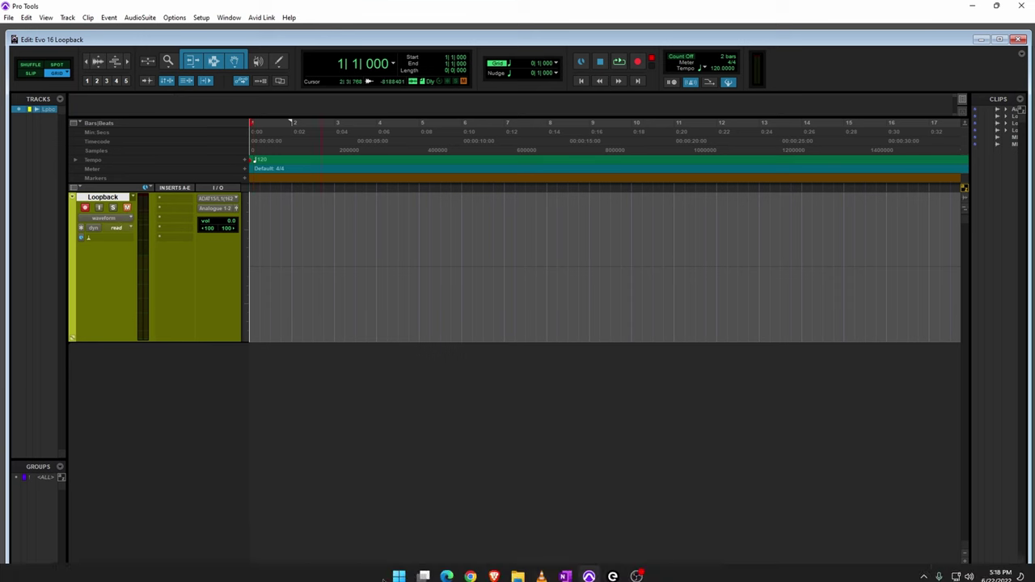
pyautogui.click(494, 569)
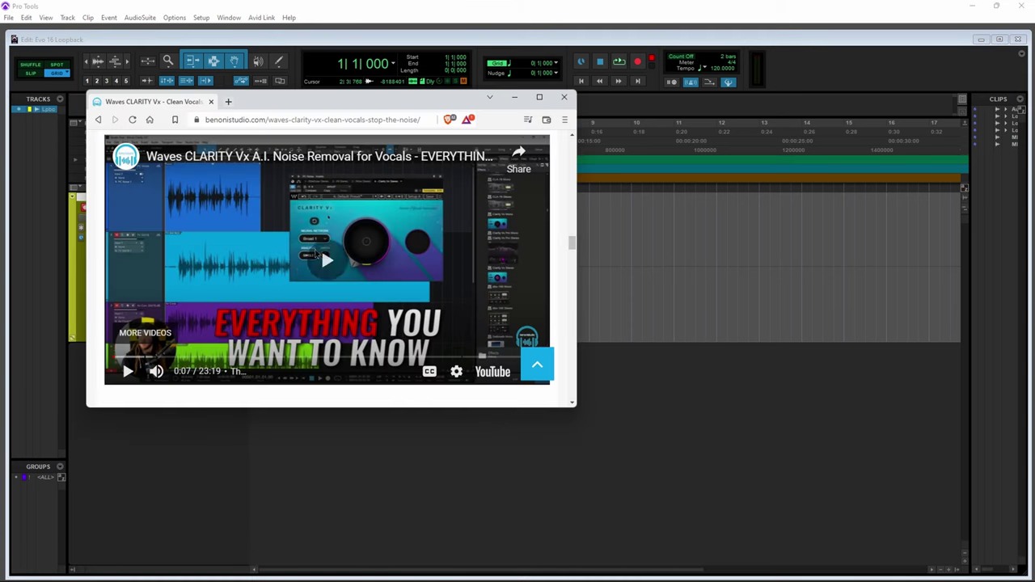
pyautogui.moveTo(287, 105); pyautogui.dragTo(547, 175)
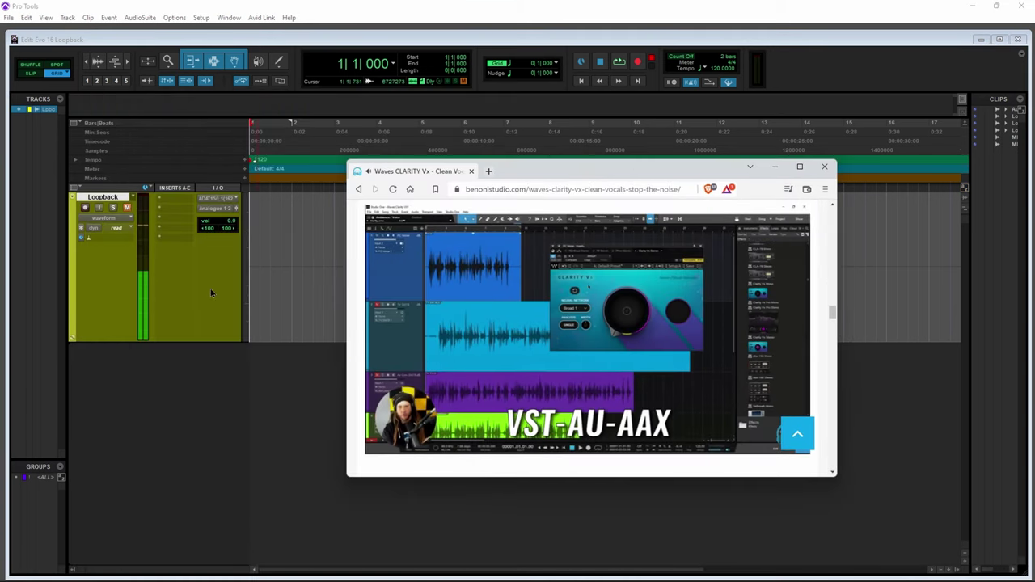
# Step: Record the browser video's audio onto the armed Loopback track while showing the browser and the EVO mixer
pyautogui.click(638, 63)
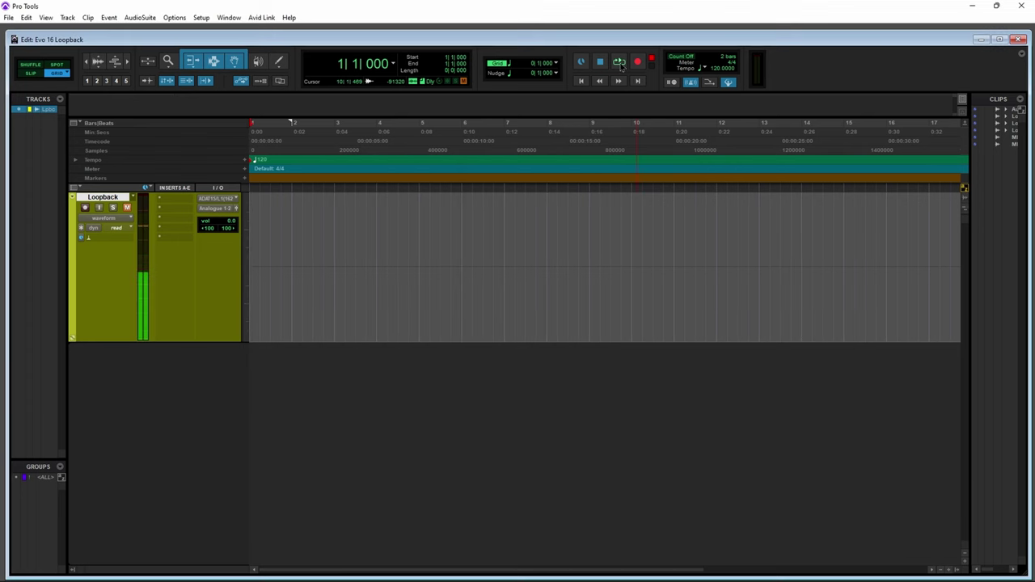
pyautogui.click(618, 63)
pyautogui.click(494, 569)
pyautogui.moveTo(560, 170); pyautogui.dragTo(684, 135)
pyautogui.click(612, 569)
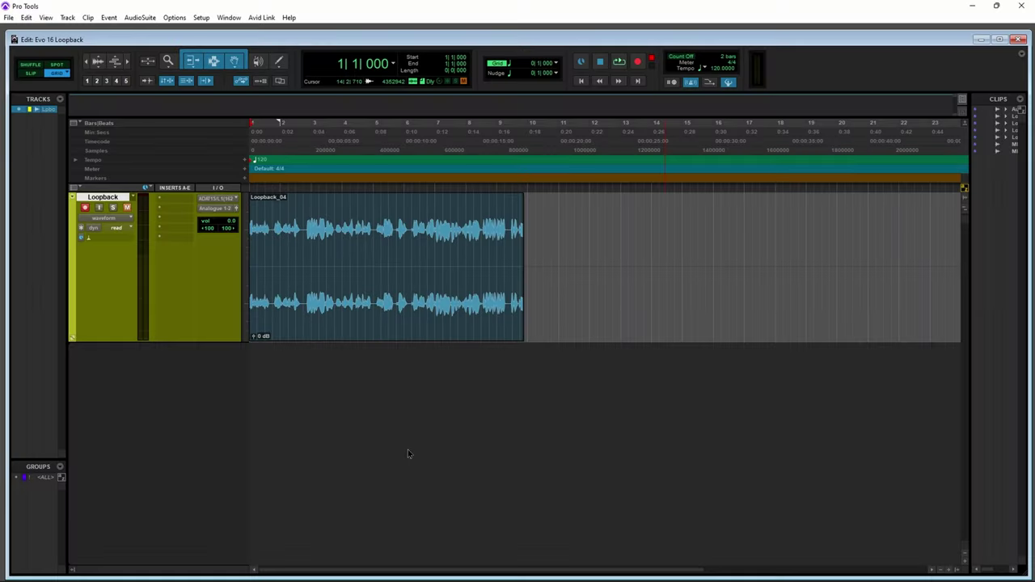
# Step: Create a mono audio track named MIC below the Loopback track, with input Analogue 3, and mute it
pyautogui.hotkey('ctrl', 'shift', 'n')
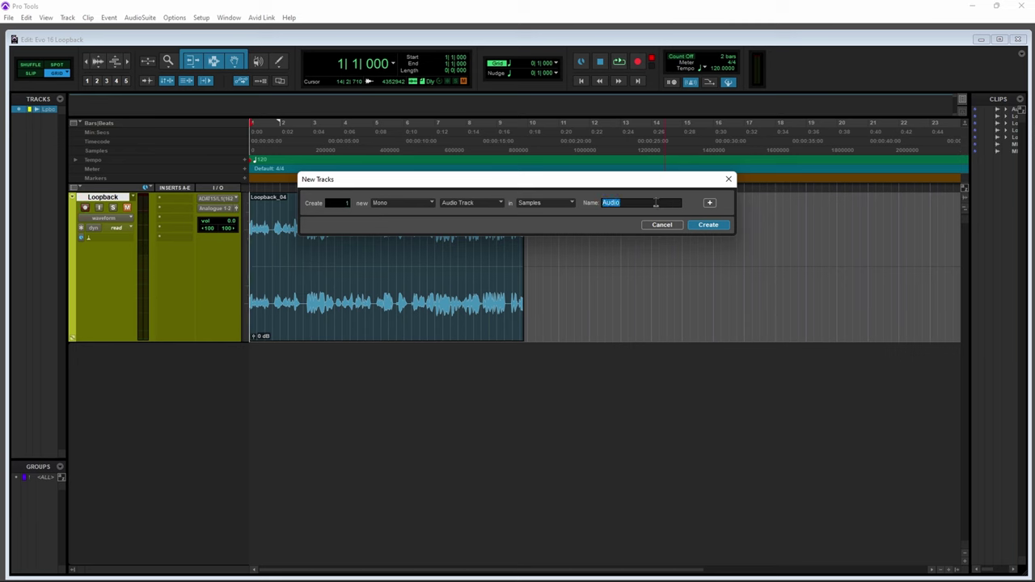
pyautogui.press('Return')
pyautogui.moveTo(127, 380); pyautogui.dragTo(127, 440)
pyautogui.click(216, 348)
pyautogui.moveTo(259, 381)
pyautogui.click(340, 174)
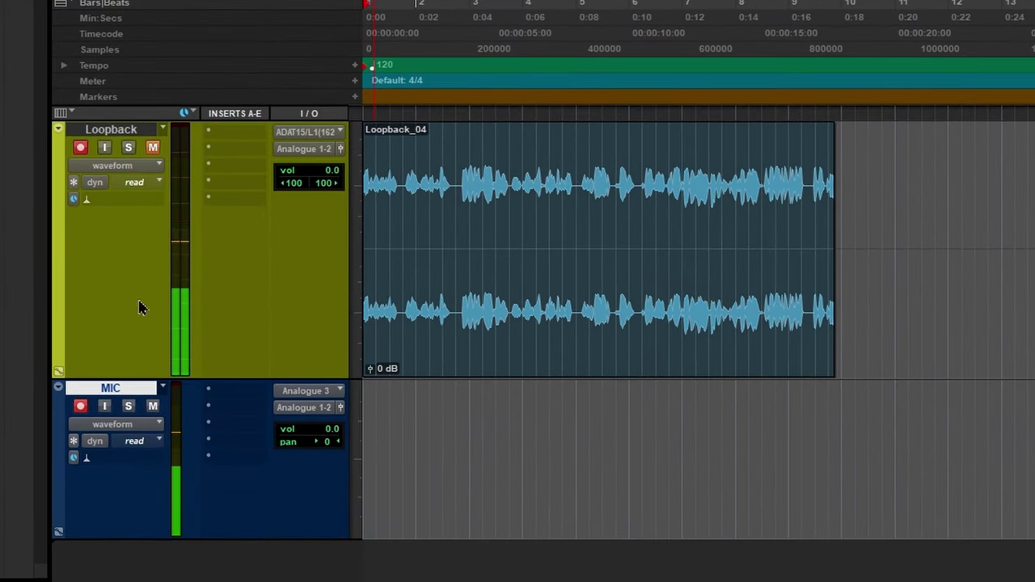
pyautogui.click(153, 407)
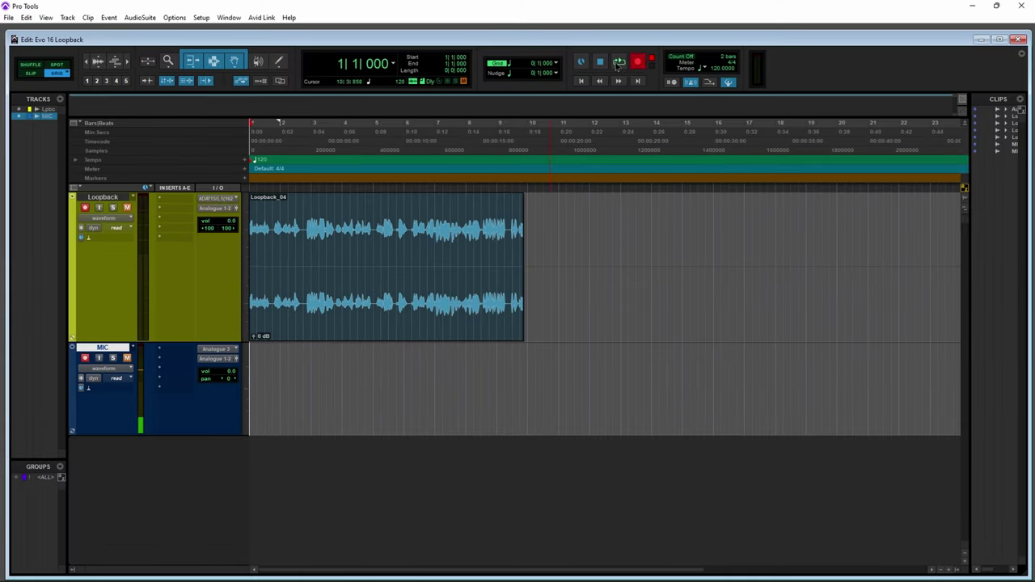
# Step: Record the microphone and the browser video's audio together onto the MIC and Loopback tracks, checking the EVO mixer meanwhile
pyautogui.hotkey('ctrl', 'space')
pyautogui.click(494, 569)
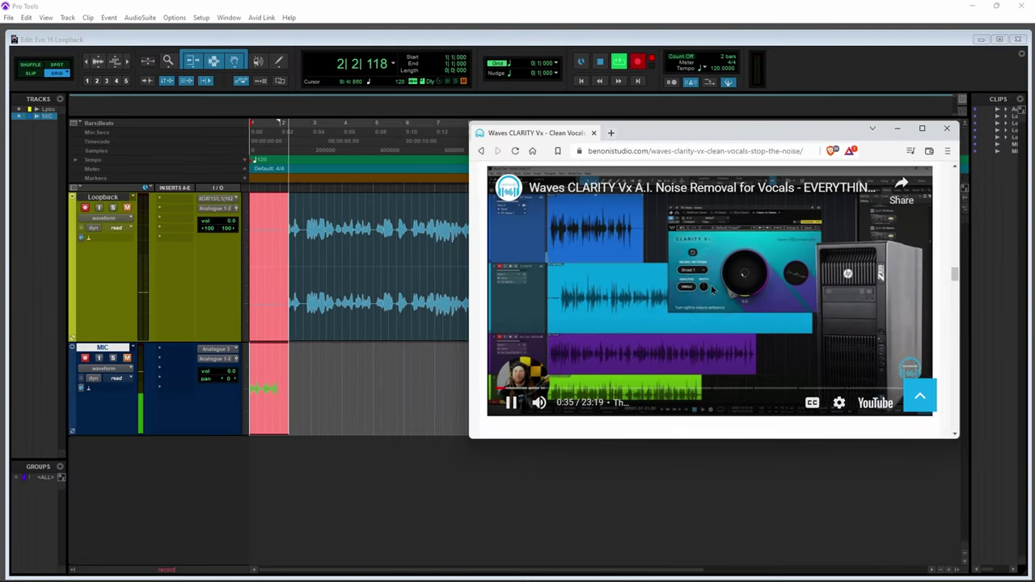
pyautogui.moveTo(725, 134); pyautogui.dragTo(730, 162)
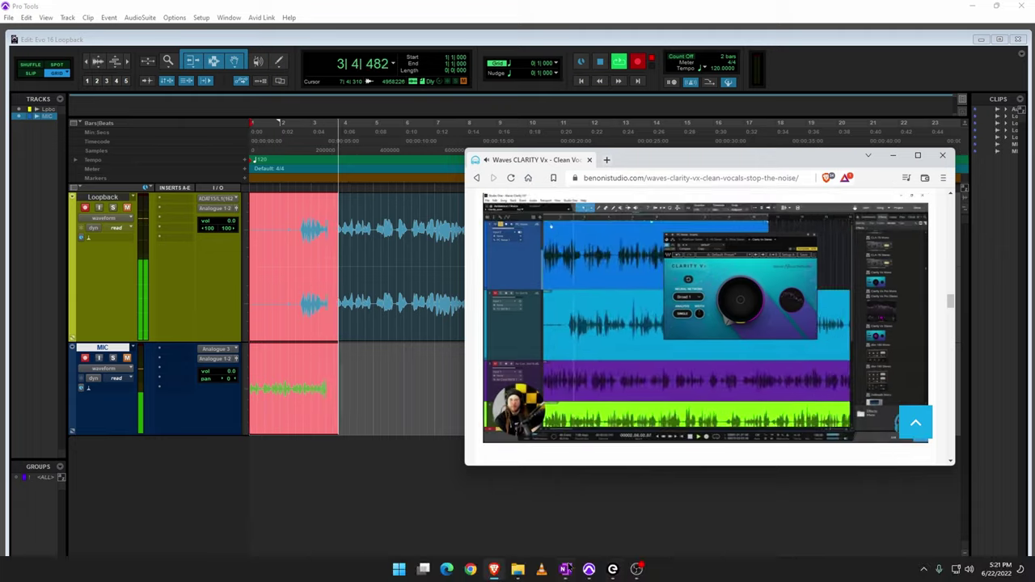
pyautogui.click(612, 569)
pyautogui.moveTo(485, 508); pyautogui.dragTo(296, 510)
pyautogui.click(654, 41)
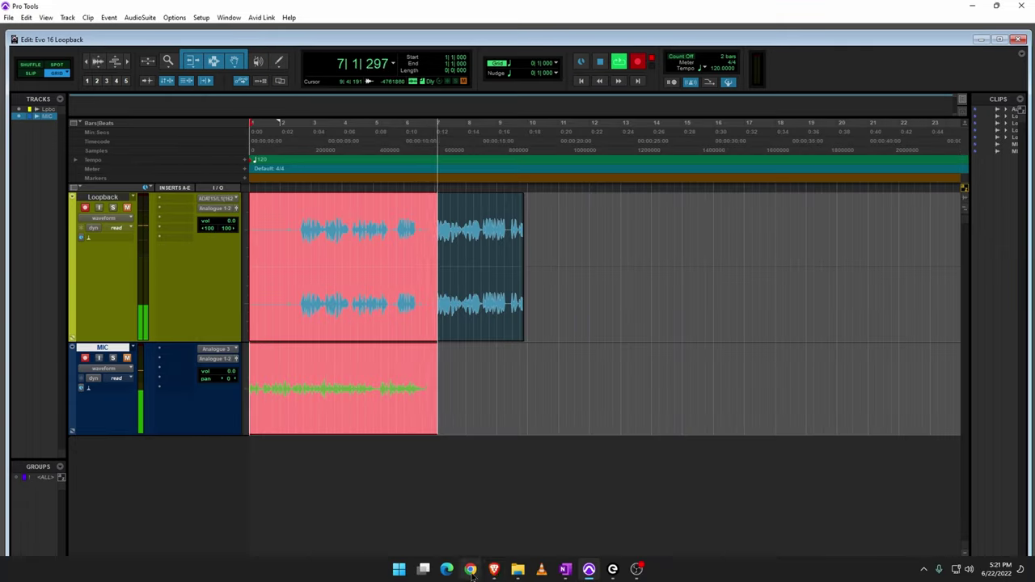
pyautogui.click(494, 569)
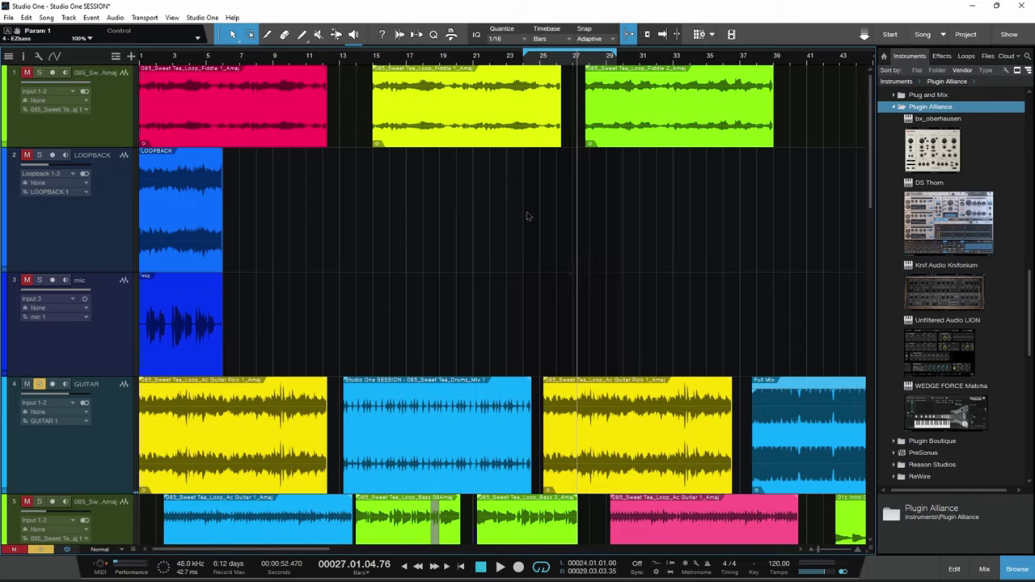
# Step: Look through the Studio One session's tracks, their insert plug-ins such as Clarity Vx and Scheps Parallel Particles, and the virtual instruments
pyautogui.scroll(-5, 525, 211)
pyautogui.scroll(5, 526, 210)
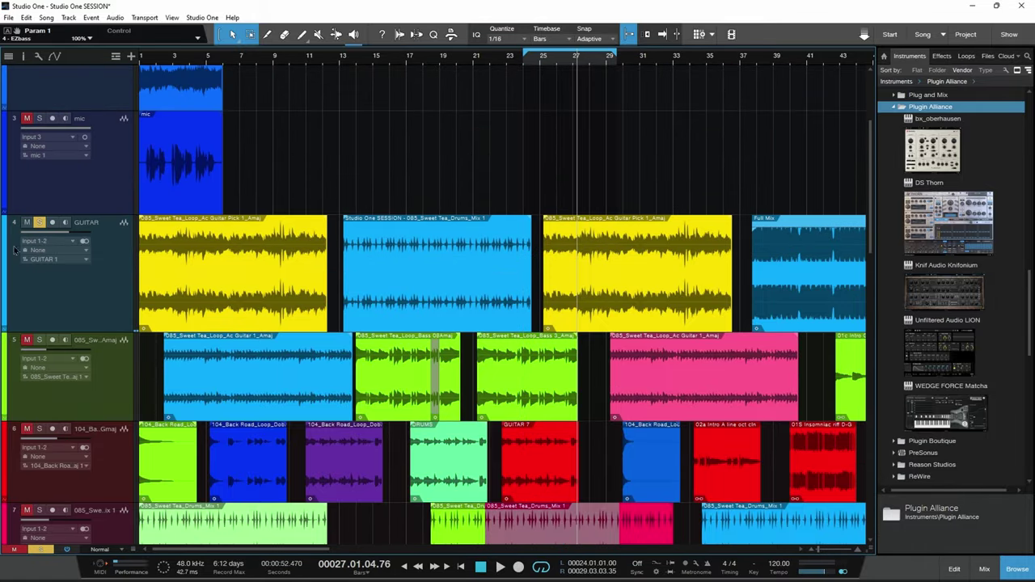
pyautogui.click(136, 266)
pyautogui.click(20, 367)
pyautogui.click(20, 424)
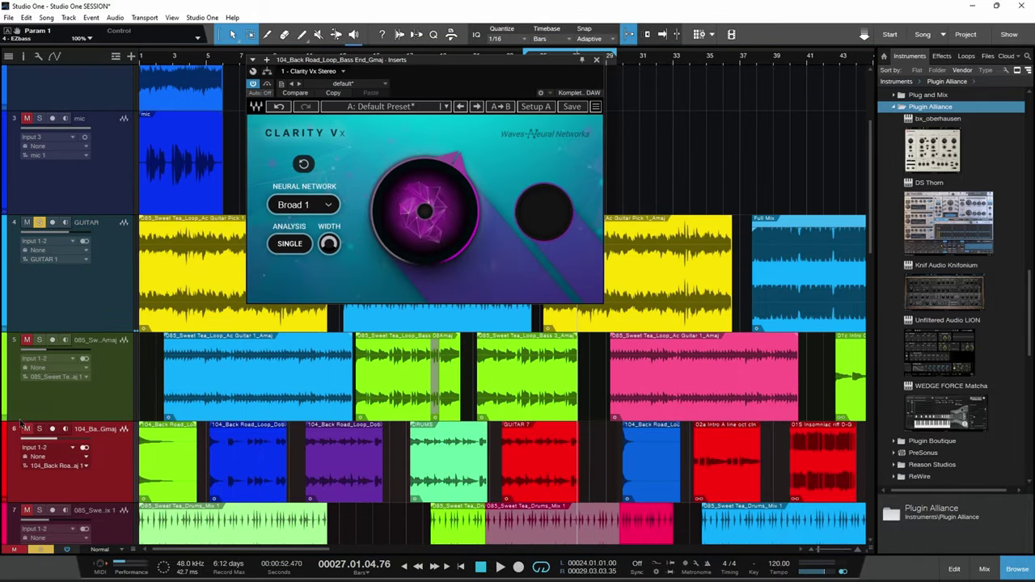
pyautogui.click(14, 518)
pyautogui.scroll(-4, 14, 485)
pyautogui.click(15, 323)
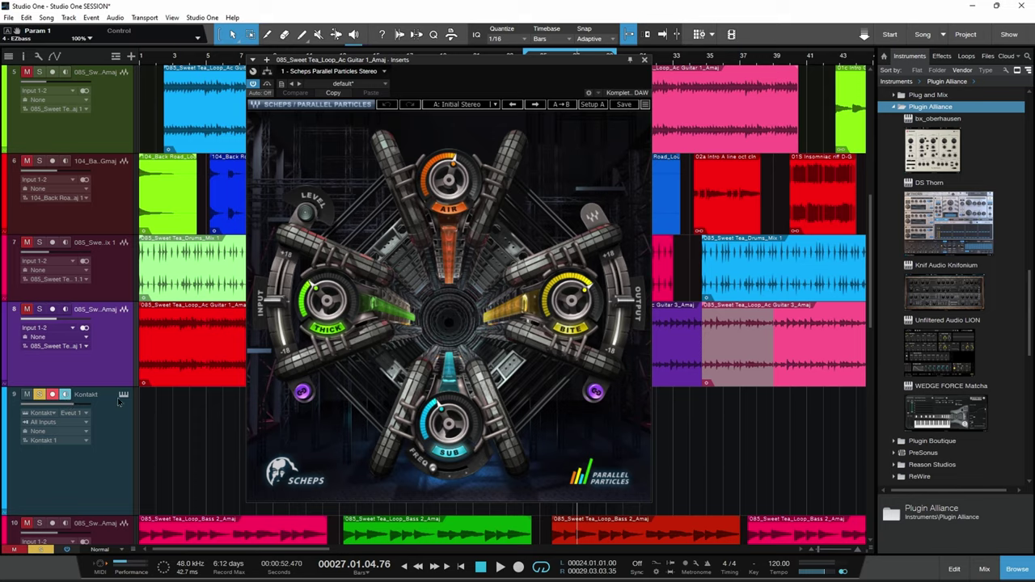
pyautogui.click(118, 401)
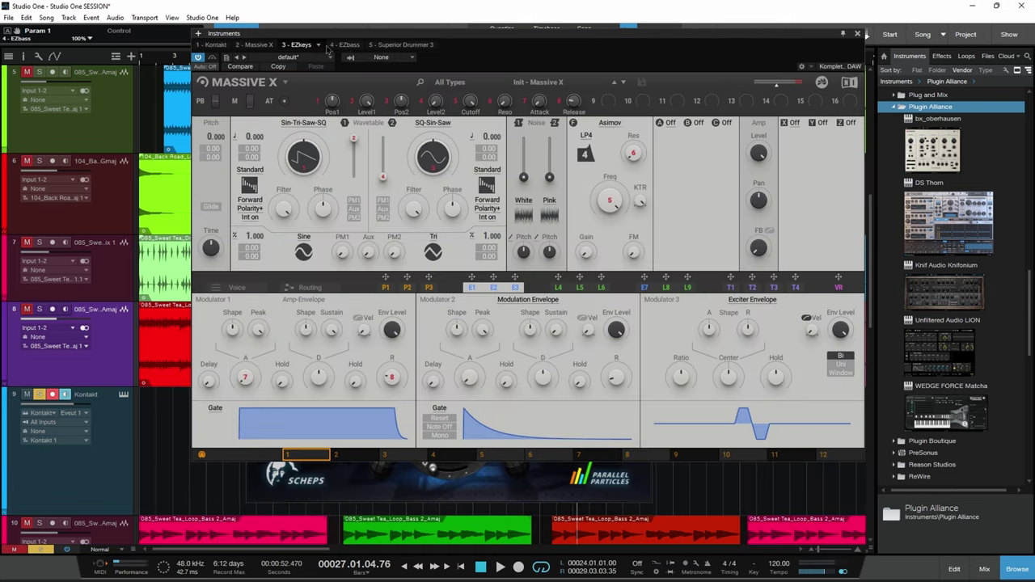
pyautogui.click(348, 46)
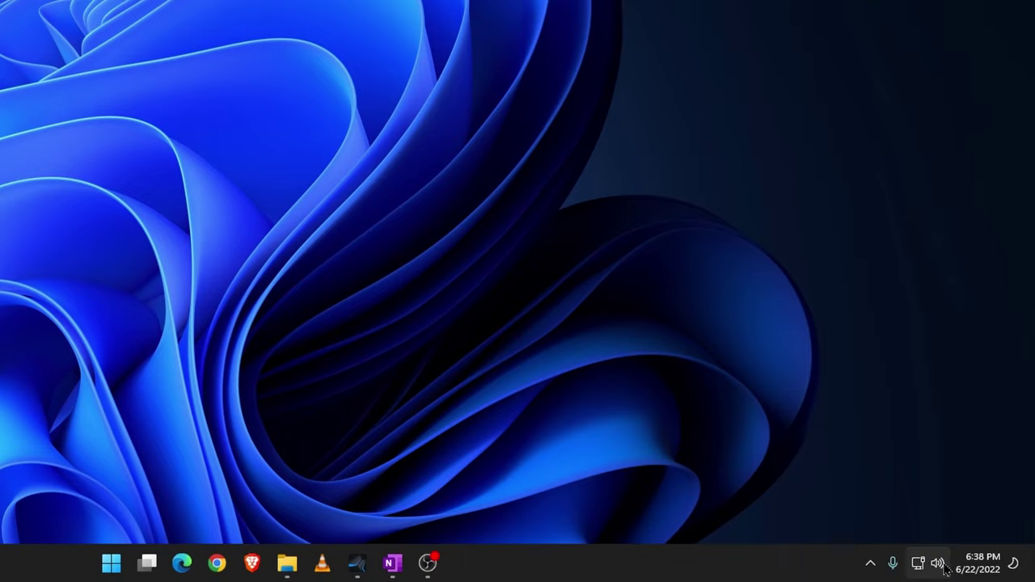
# Step: Set the Windows sound output device to Analogue 1/2 (Audient EVO16)
pyautogui.click(941, 566)
pyautogui.click(999, 498)
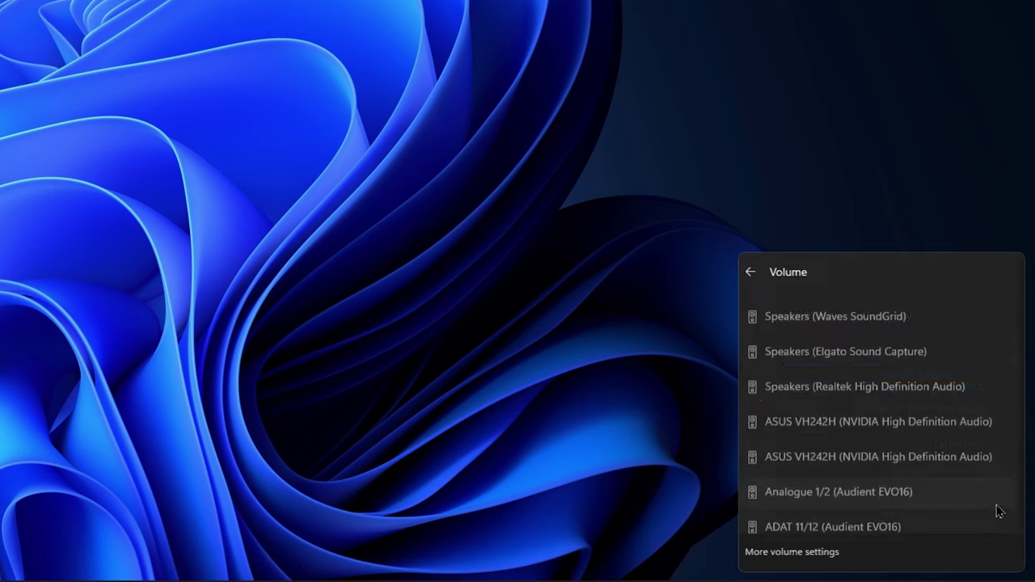
pyautogui.click(873, 384)
pyautogui.click(803, 482)
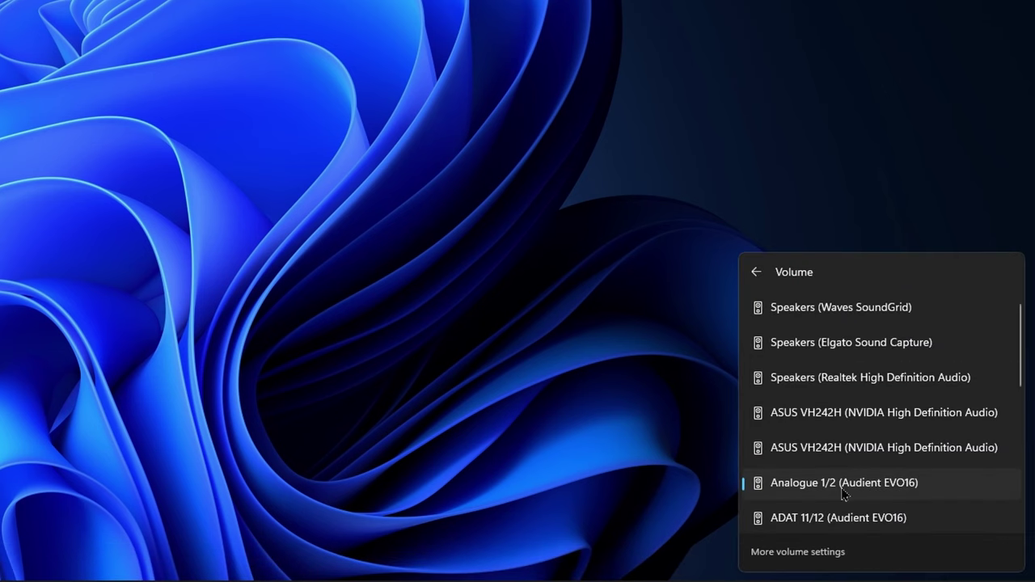
# Step: Select Audient USB Audio as the audio device in Studio One's audio setup
pyautogui.click(863, 391)
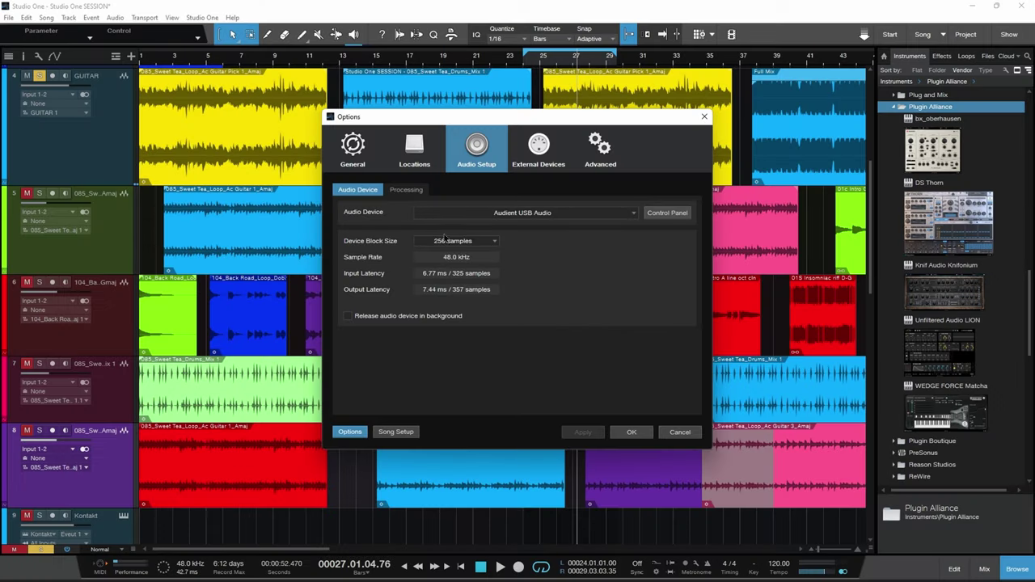
pyautogui.click(614, 215)
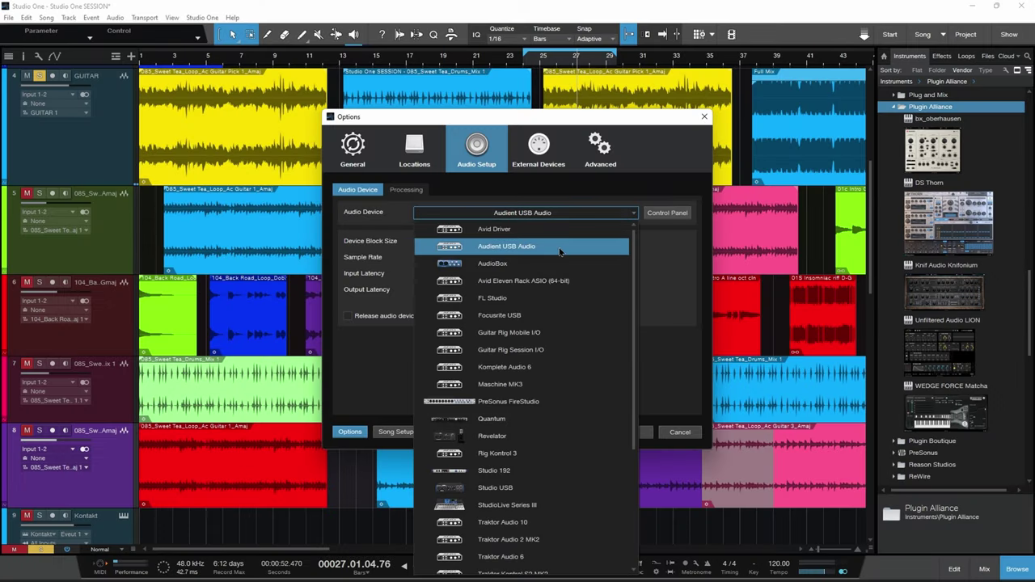
pyautogui.click(560, 246)
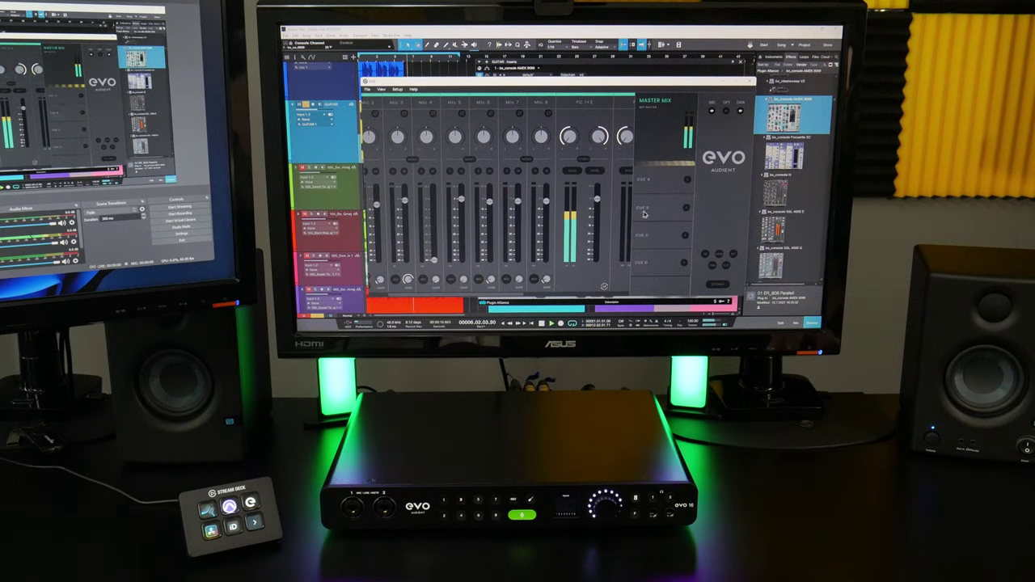
# Step: Set the EVO mixer's ADAT 15 & 16 / Loop-back input source to DAW 1+2
pyautogui.click(396, 89)
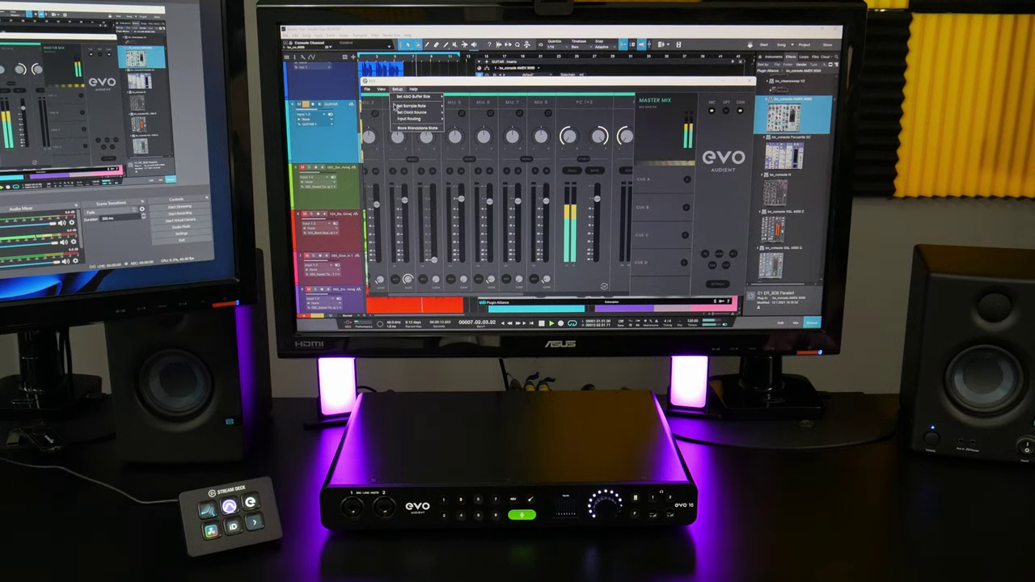
pyautogui.moveTo(409, 118)
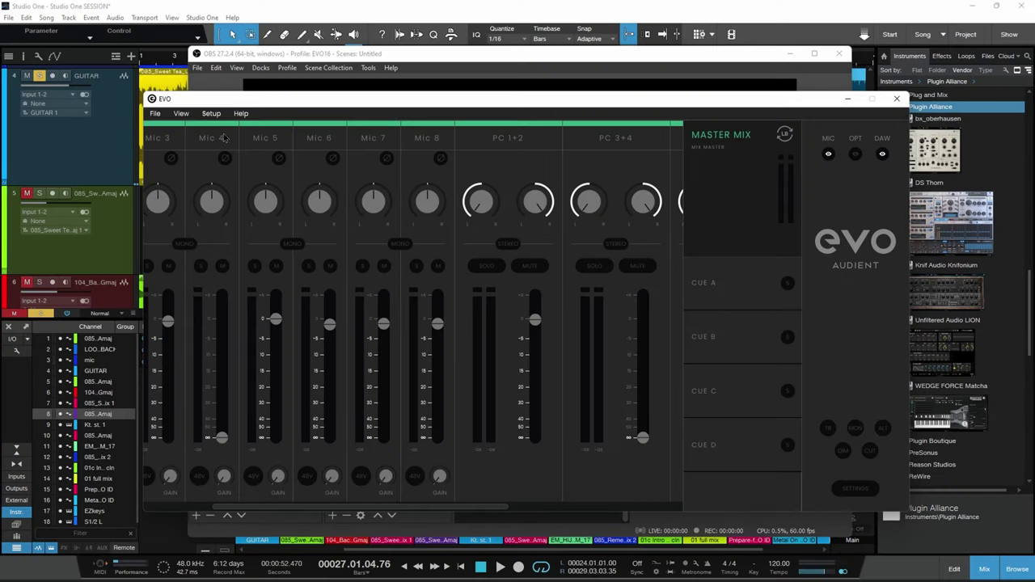
pyautogui.click(213, 114)
pyautogui.moveTo(217, 169)
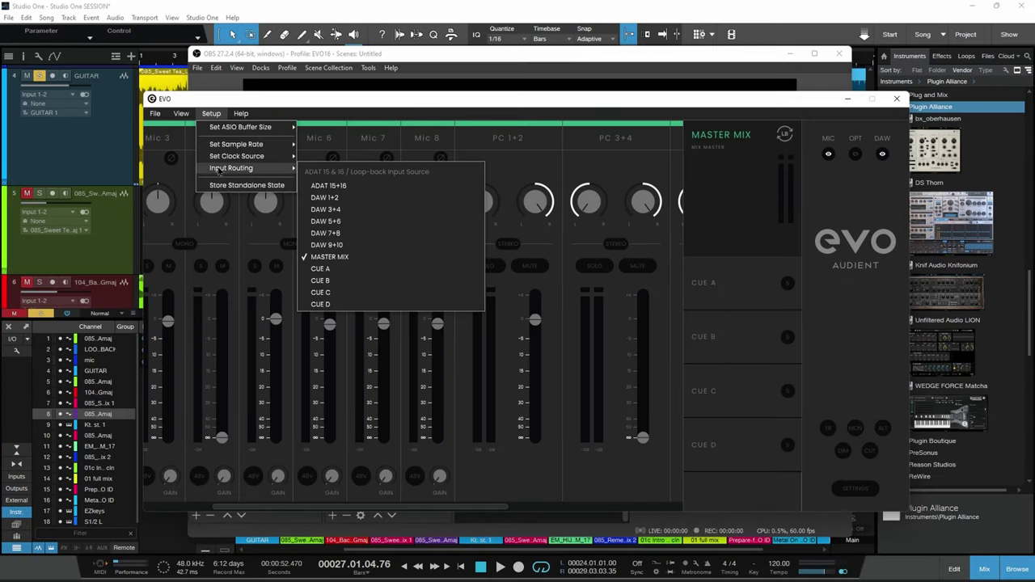
pyautogui.click(346, 202)
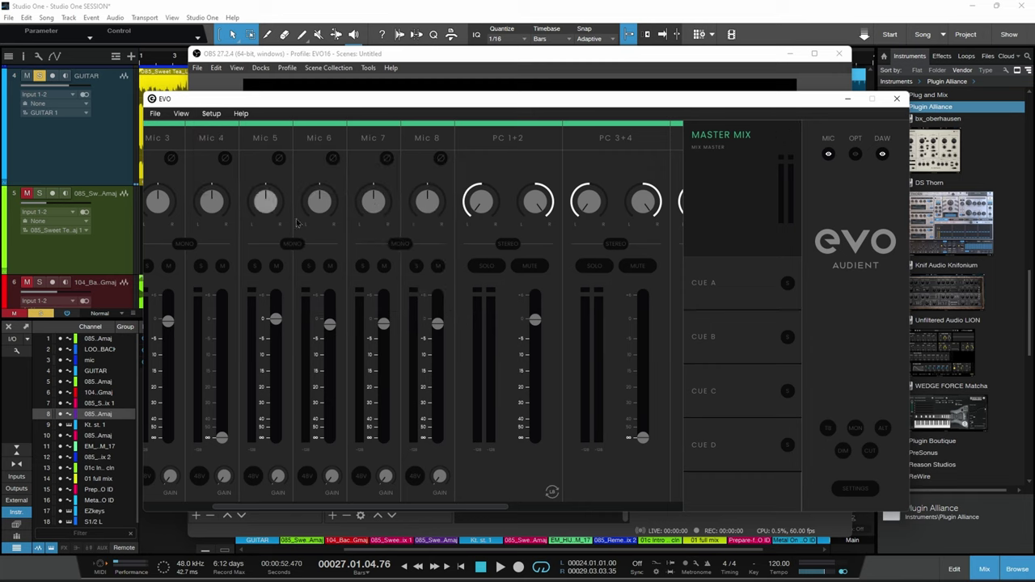
# Step: Bring Studio One forward and check the hardware output assigned to the Main channel
pyautogui.click(911, 548)
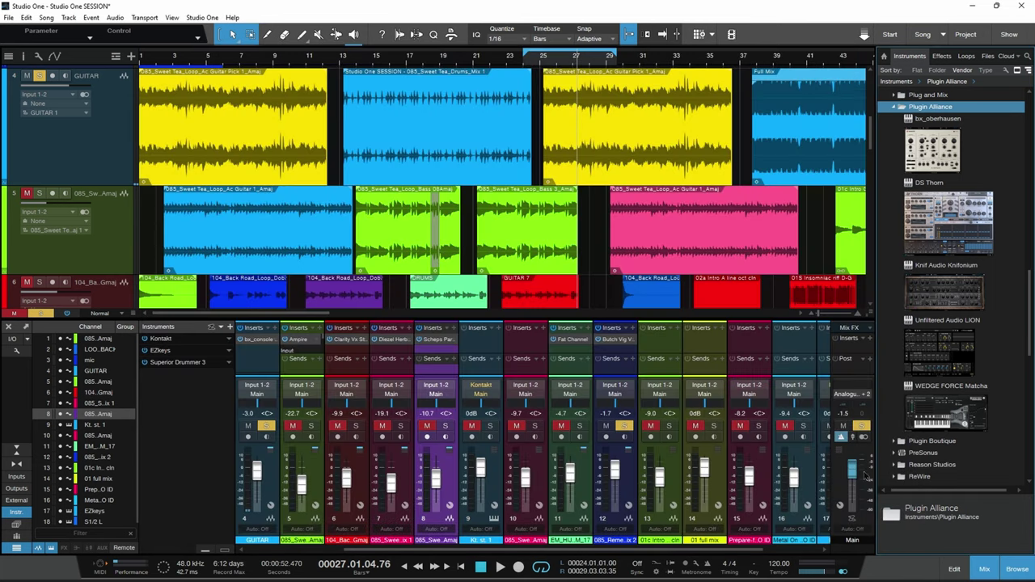
pyautogui.click(850, 396)
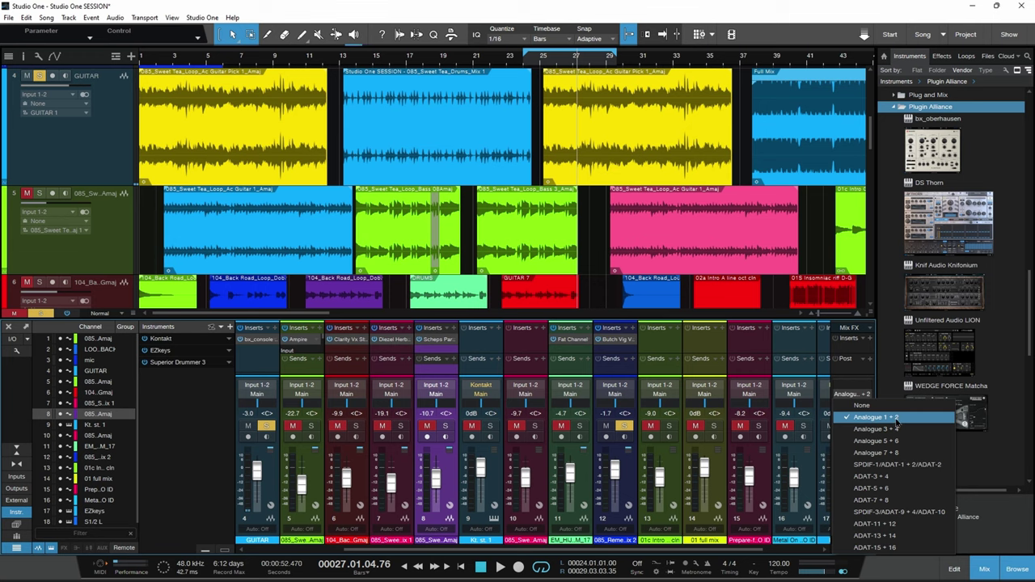
# Step: Switch to OBS and add a Display Capture source for Display 2, the primary 1920x1080 monitor, including the cursor
pyautogui.click(644, 528)
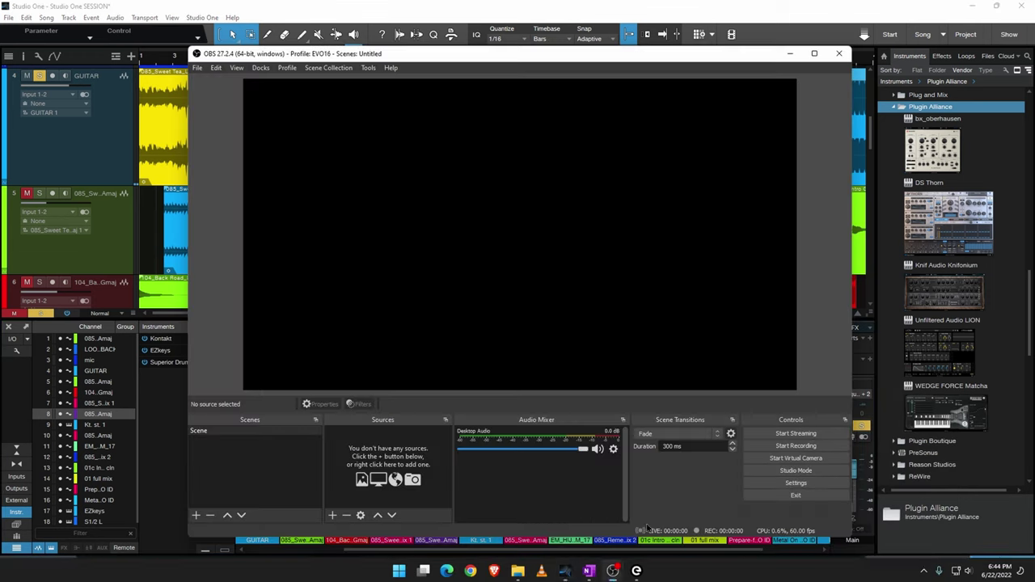
pyautogui.click(332, 514)
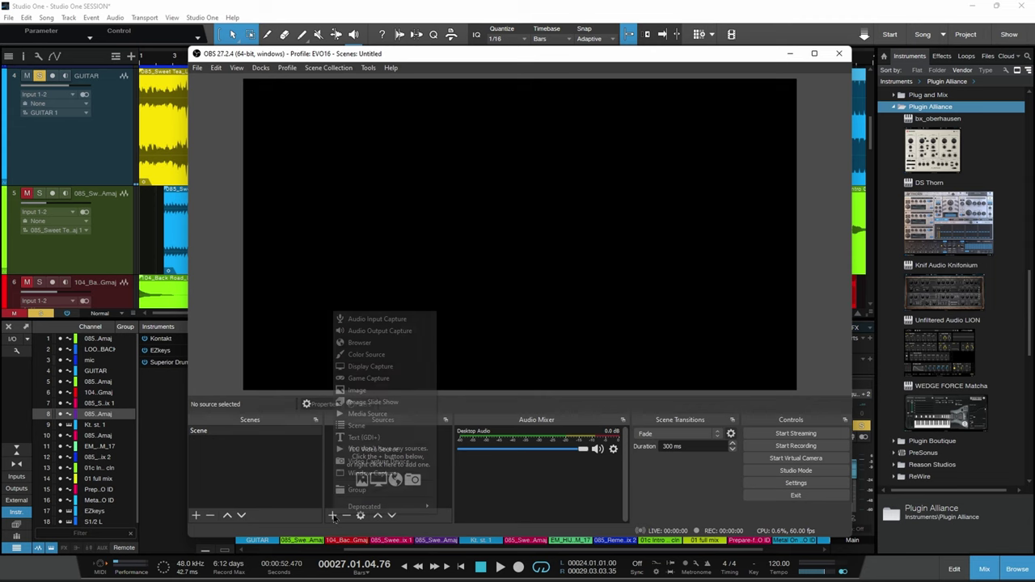
pyautogui.click(403, 368)
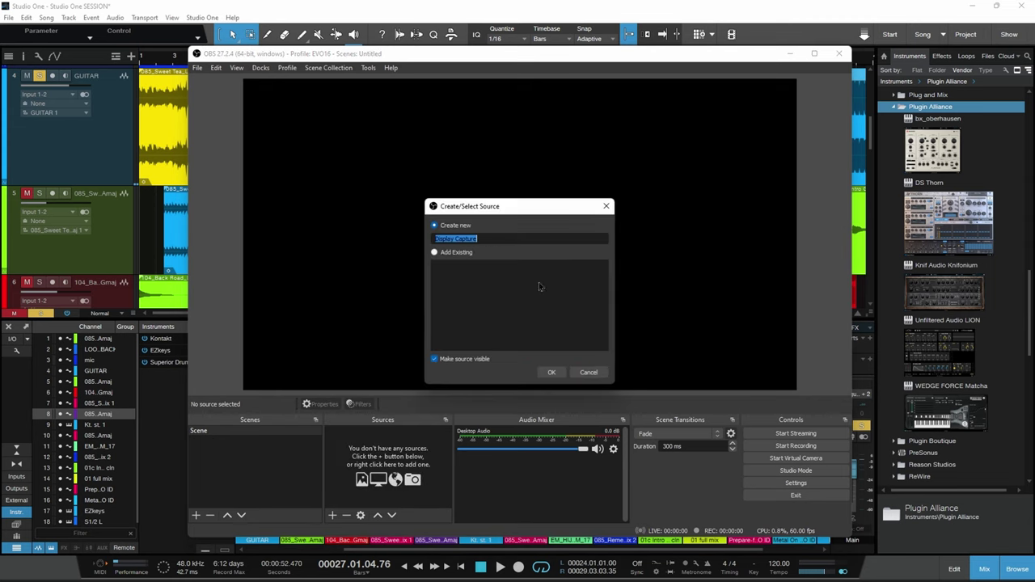
pyautogui.click(551, 372)
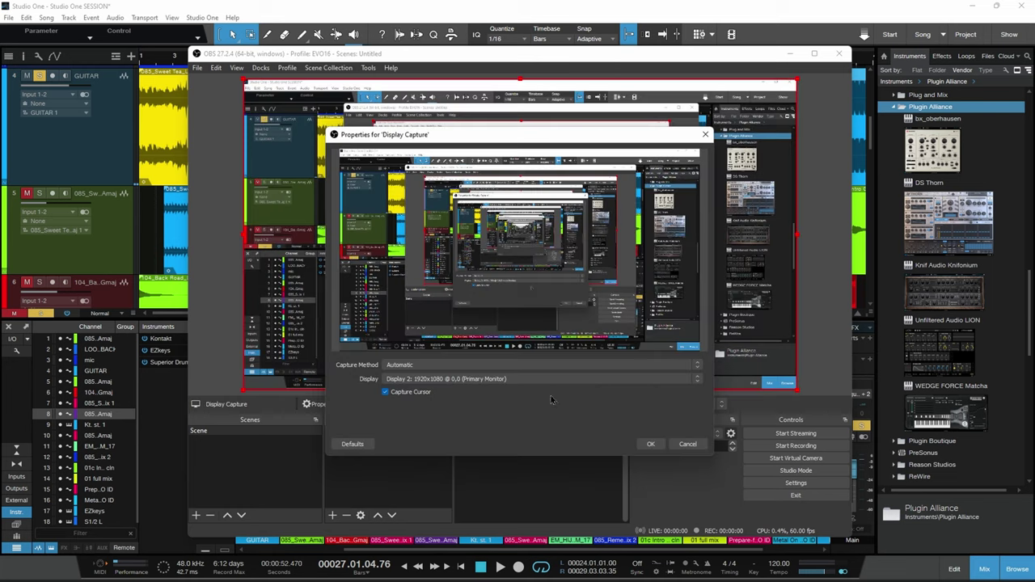
pyautogui.click(649, 443)
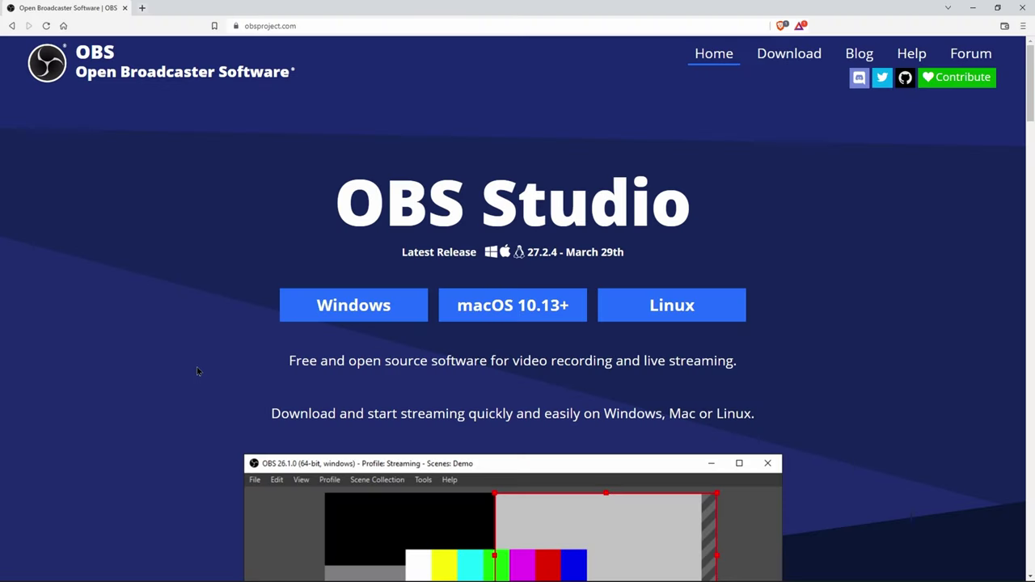
# Step: Highlight the line describing OBS Studio as free and open source software on obsproject.com, and clear the selection
pyautogui.moveTo(287, 363); pyautogui.dragTo(730, 363)
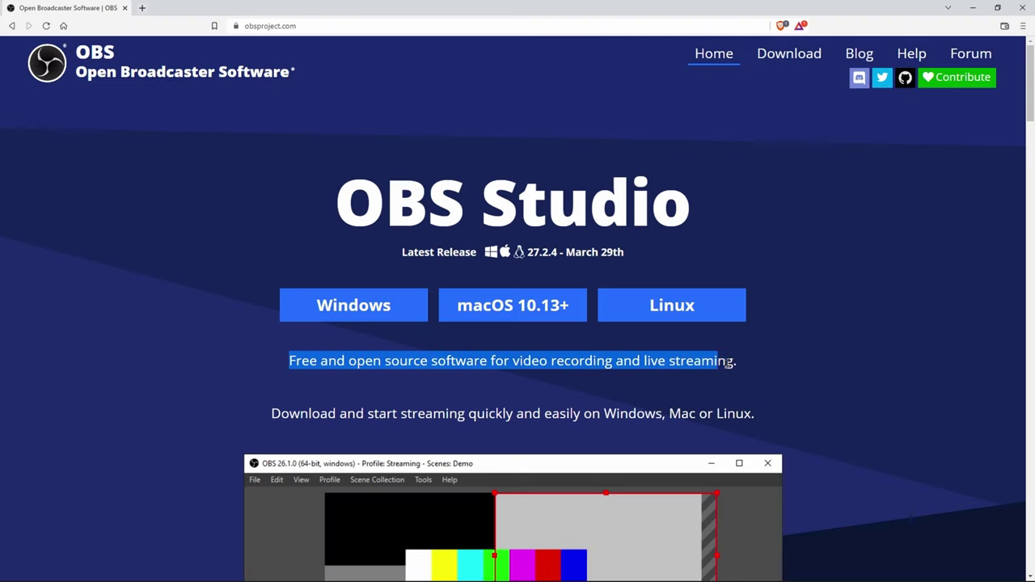
pyautogui.click(776, 394)
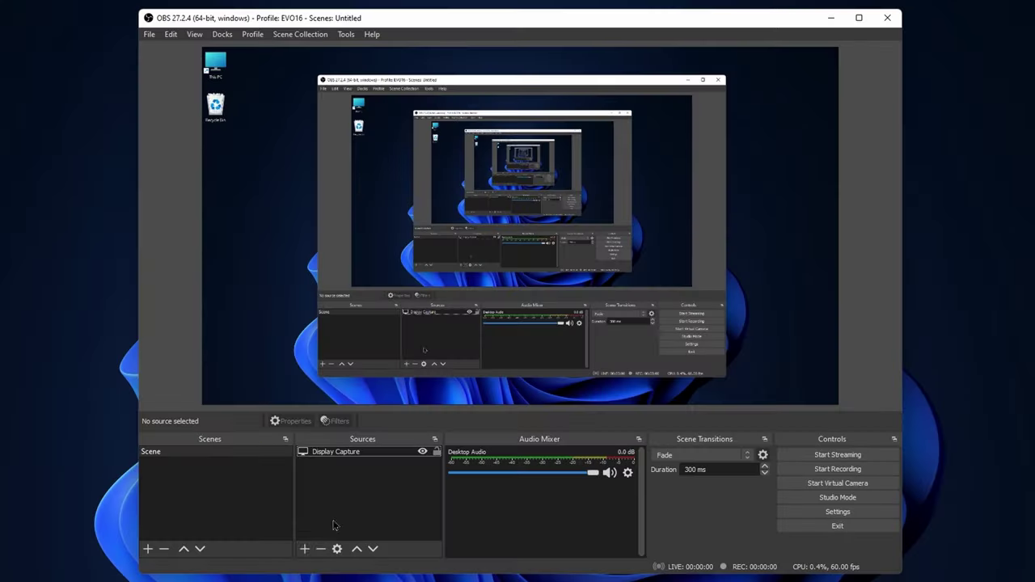
# Step: Add a new Audio Input Capture source named DAW AUDIO to the OBS scene
pyautogui.click(304, 549)
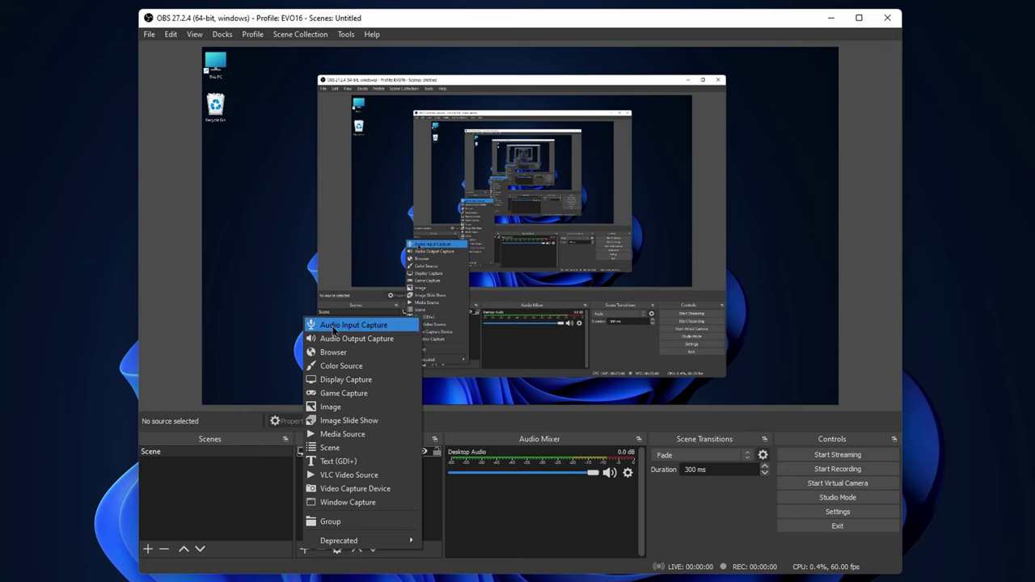
pyautogui.click(384, 326)
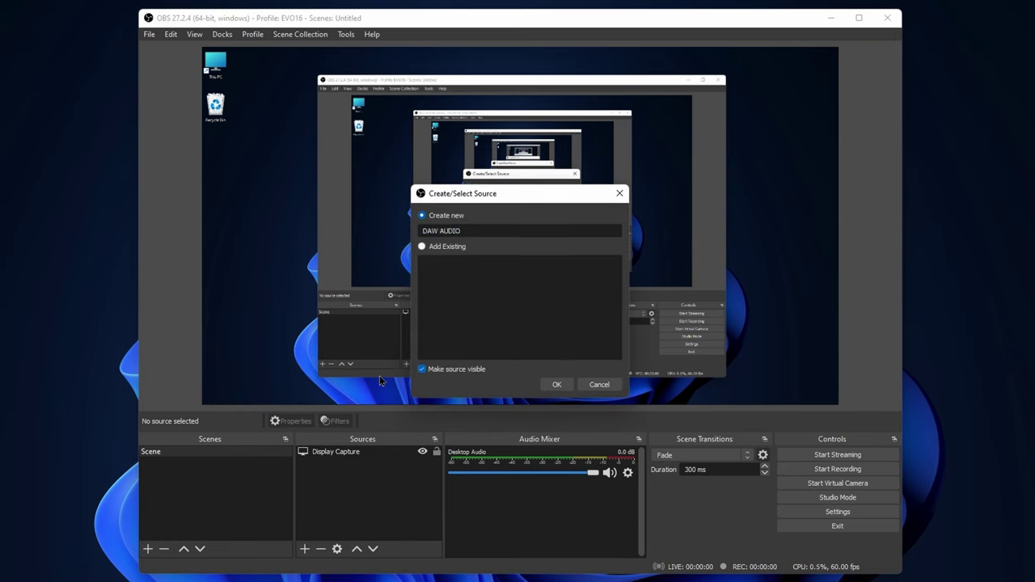
pyautogui.click(556, 384)
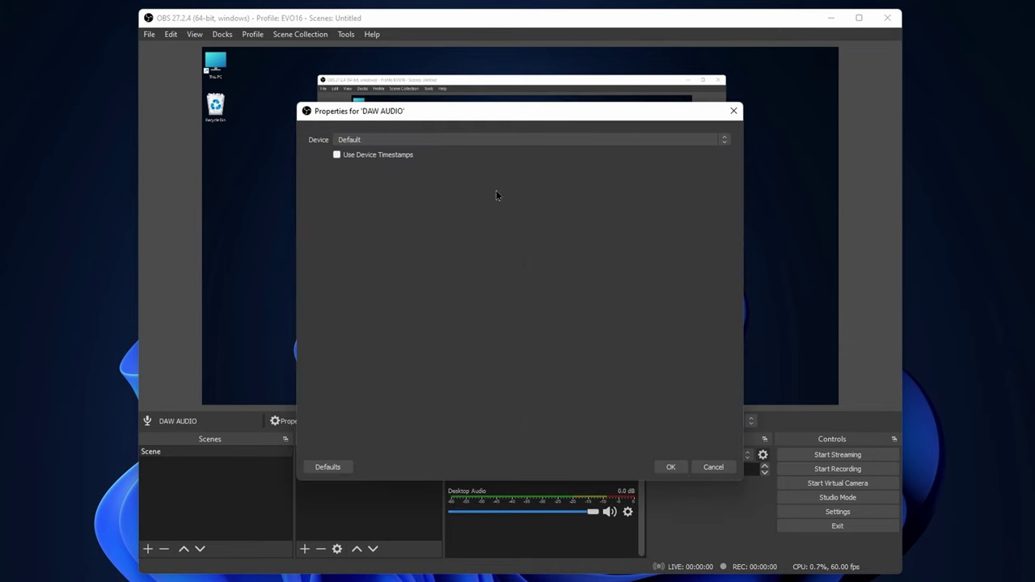
# Step: Set the DAW AUDIO device to ADAT 15/16 (Audient EVO16), and start Studio One playback to check its level in OBS
pyautogui.click(513, 142)
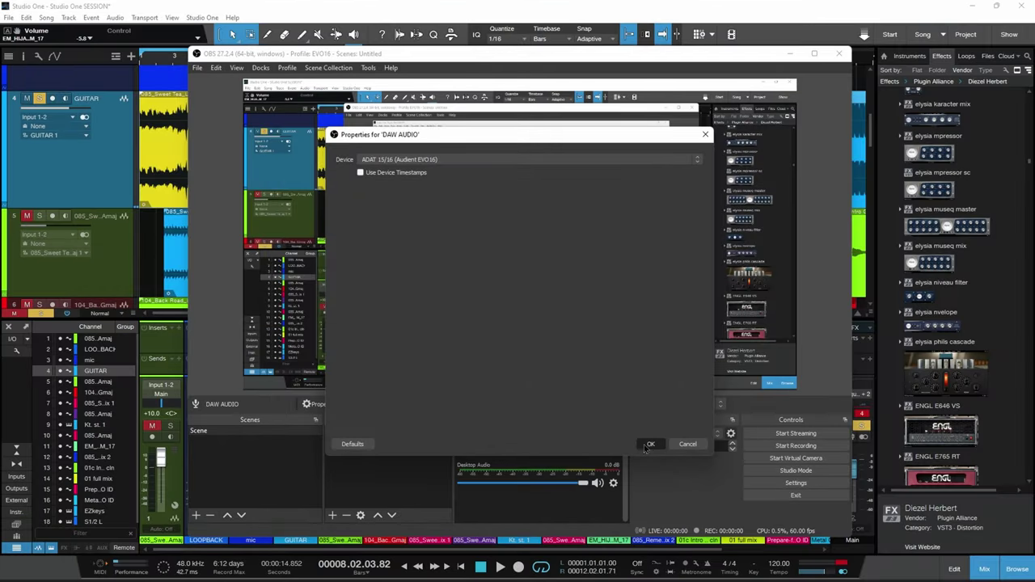
pyautogui.click(650, 444)
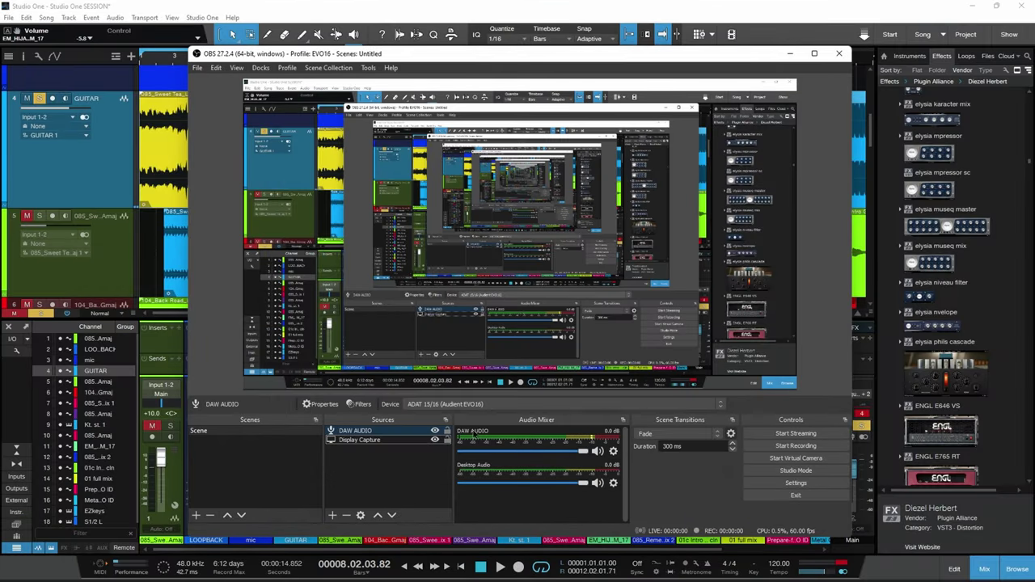
pyautogui.click(502, 569)
pyautogui.moveTo(576, 569)
pyautogui.click(637, 522)
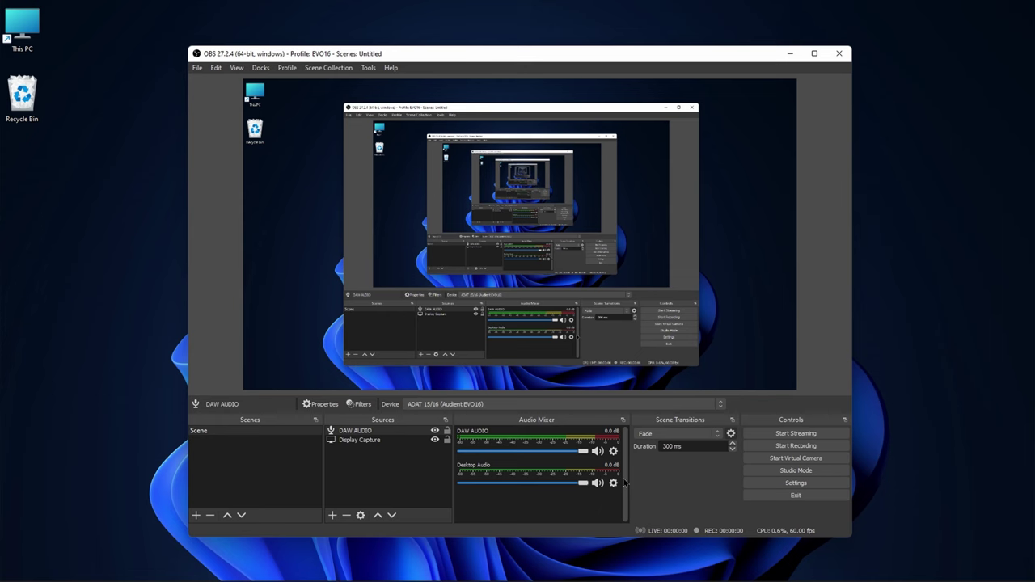
# Step: Set the sample rate in the OBS audio settings to 48 kHz
pyautogui.click(777, 485)
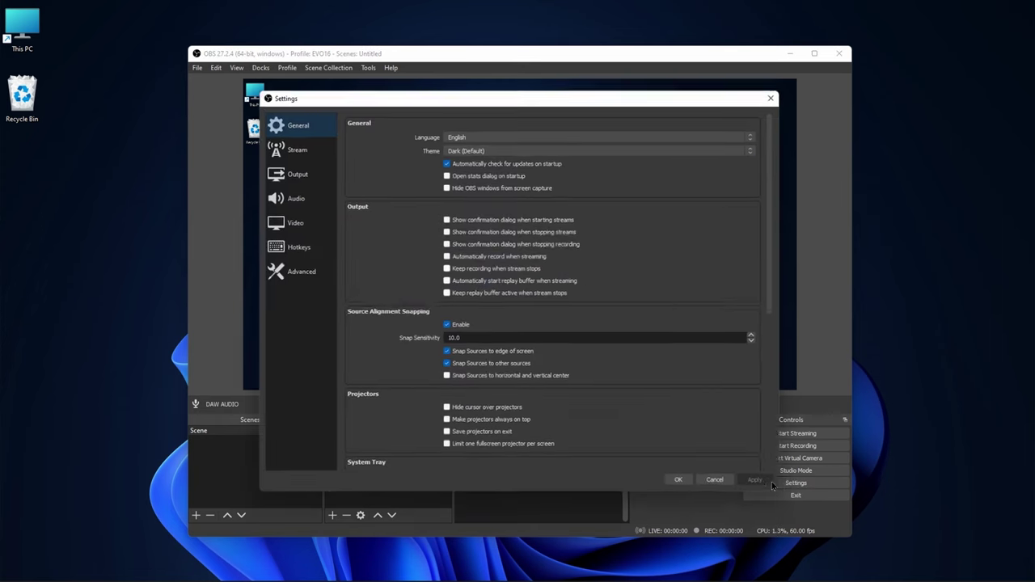
pyautogui.click(288, 203)
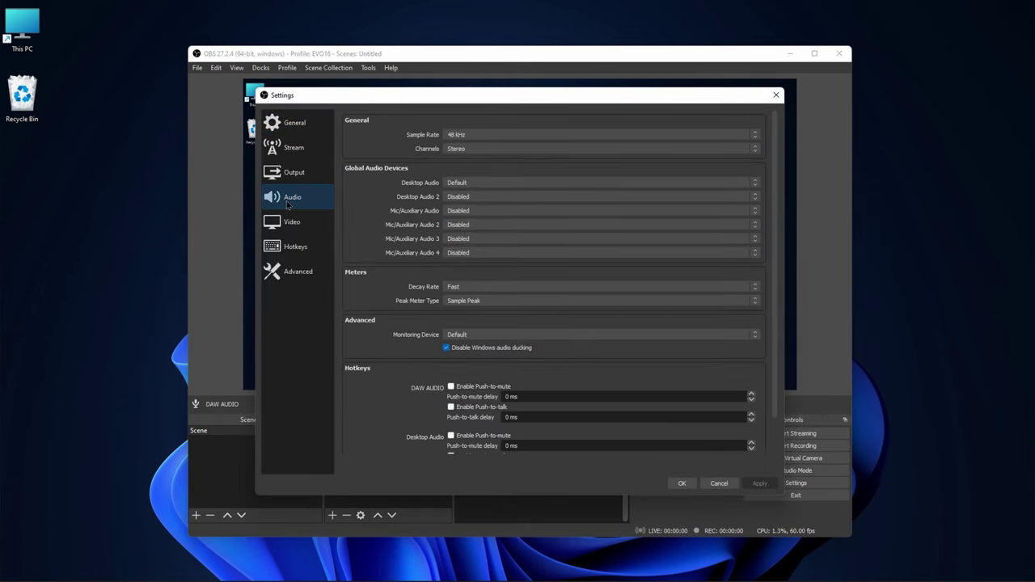
pyautogui.click(541, 136)
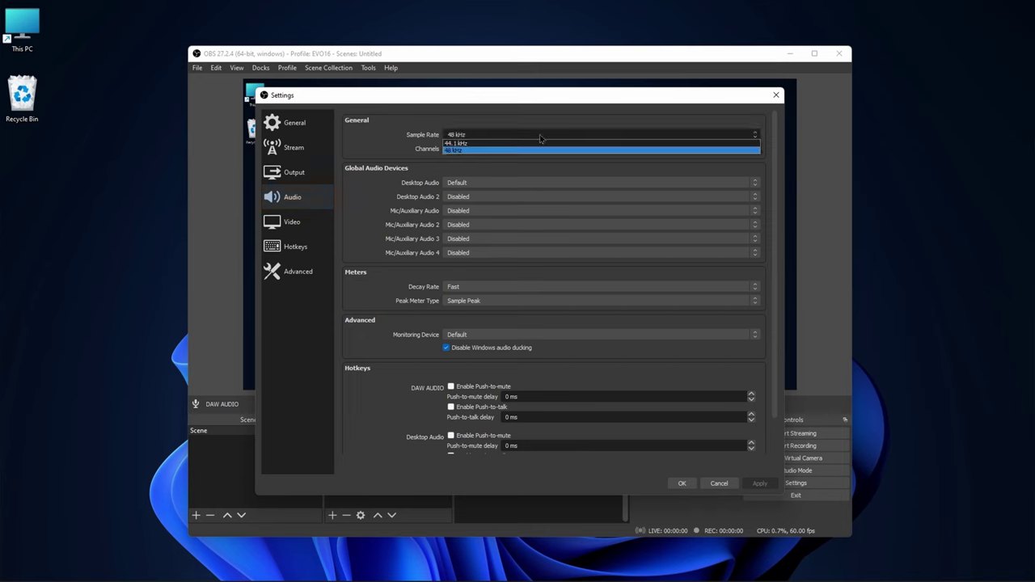
pyautogui.click(469, 151)
# Step: Look up the sample rate options of the EVO app running in the background
pyautogui.click(923, 569)
pyautogui.rightClick(934, 517)
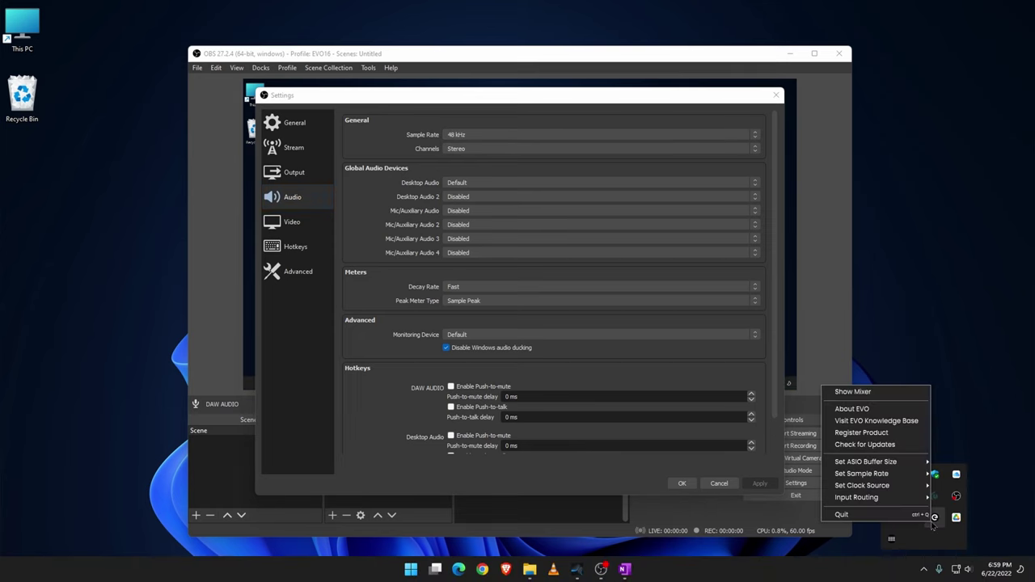
pyautogui.moveTo(896, 477)
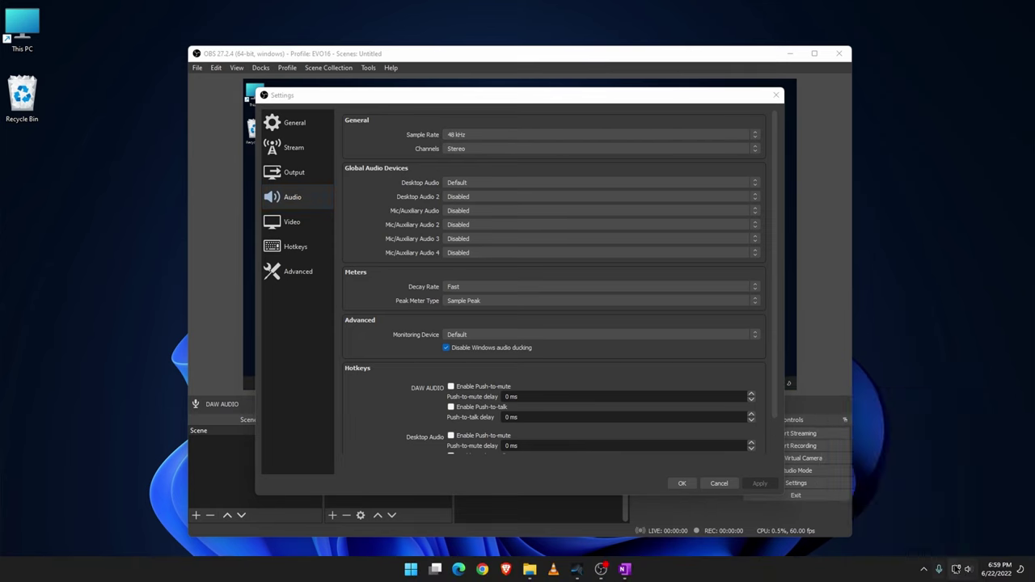
# Step: Open the Windows sound settings and view the properties of the ADAT 15/16 | Loop-back 1/2 output
pyautogui.rightClick(967, 569)
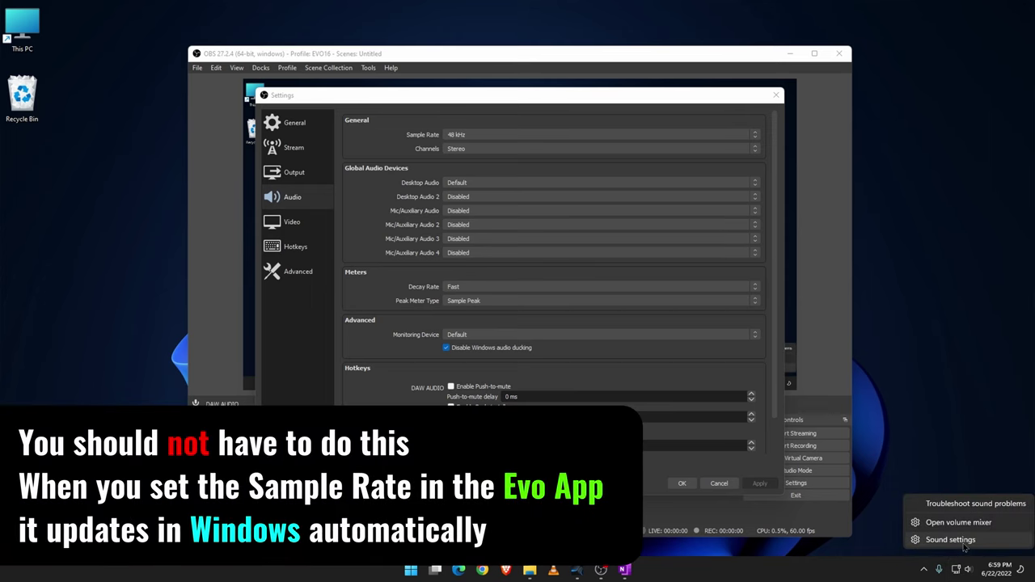
pyautogui.click(950, 540)
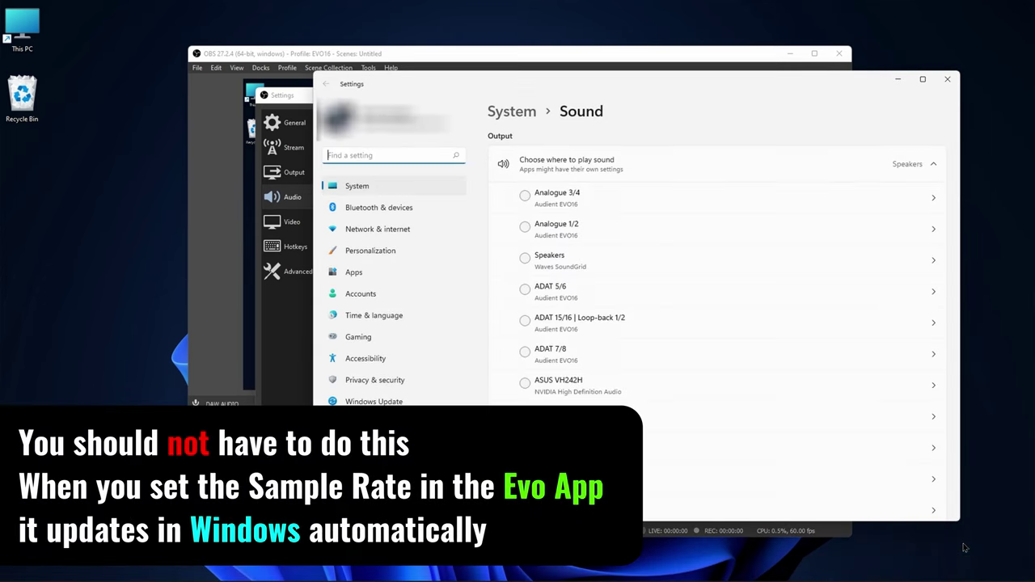
pyautogui.scroll(-3, 635, 236)
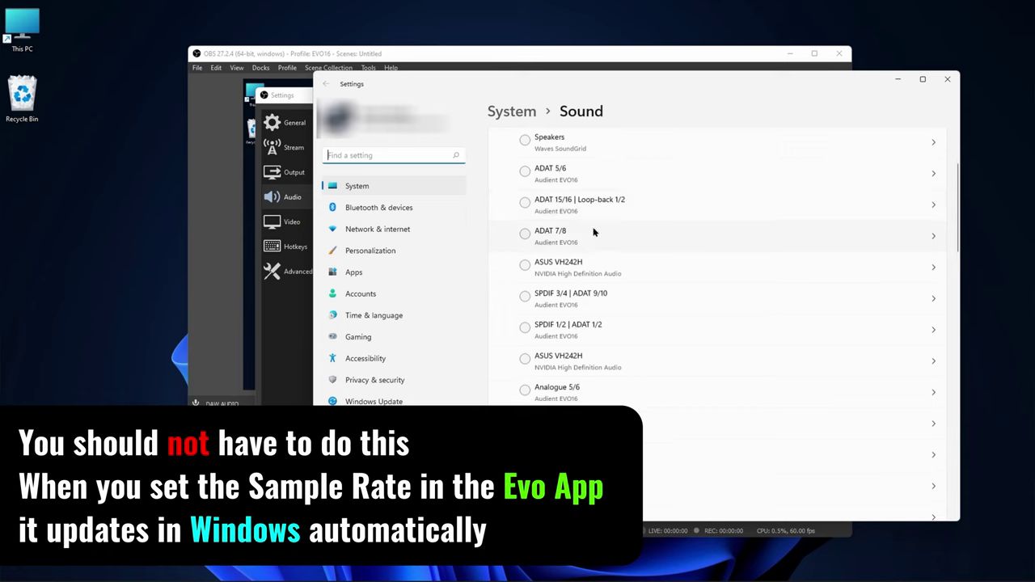
pyautogui.click(903, 211)
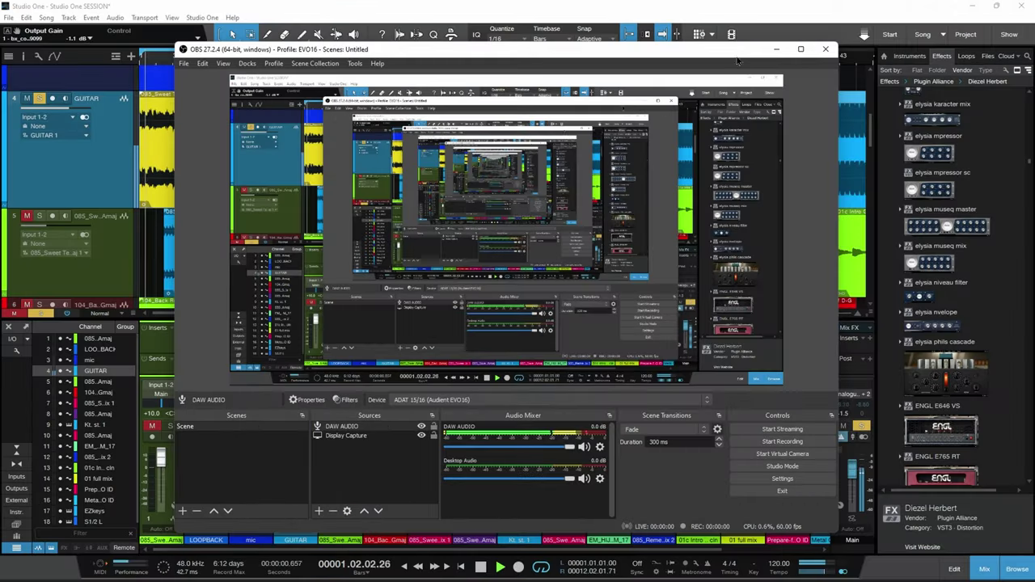
# Step: Switch between OBS and the bx_console AMEK 9099 plugin on the GUITAR channel in Studio One to compare levels during playback
pyautogui.moveTo(788, 32); pyautogui.dragTo(657, 62)
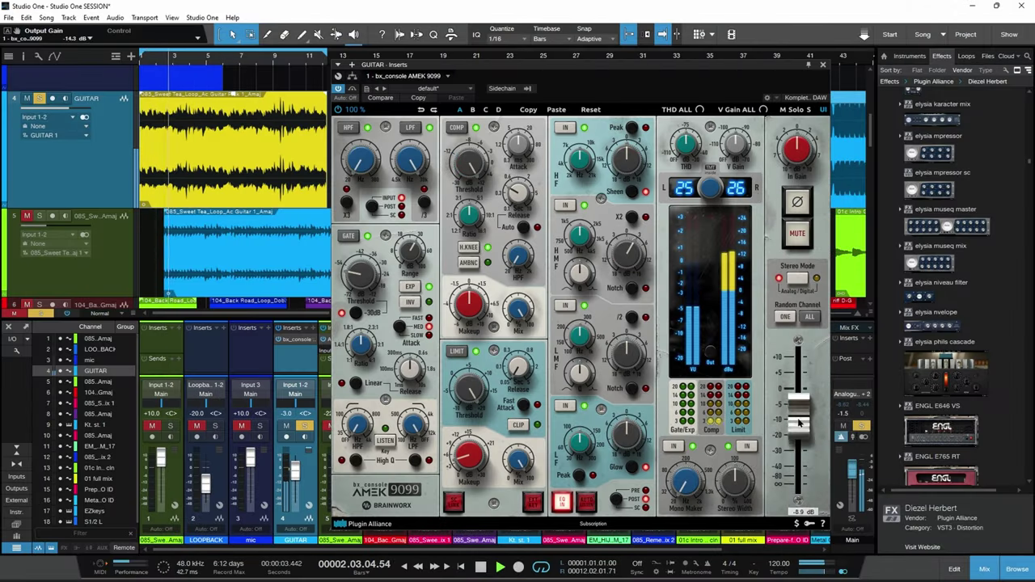
pyautogui.moveTo(602, 568)
pyautogui.click(550, 509)
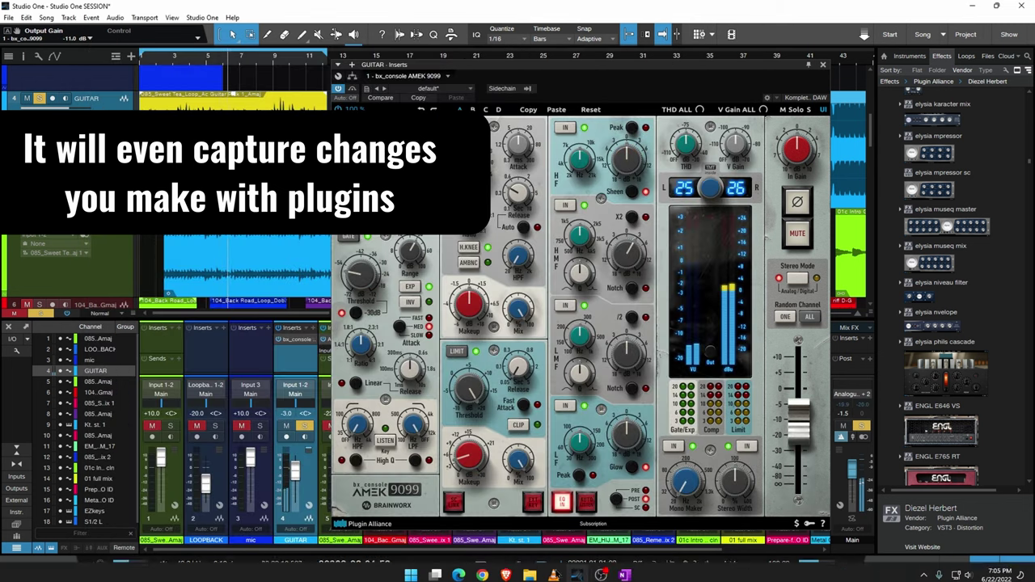
pyautogui.moveTo(576, 568)
pyautogui.click(645, 518)
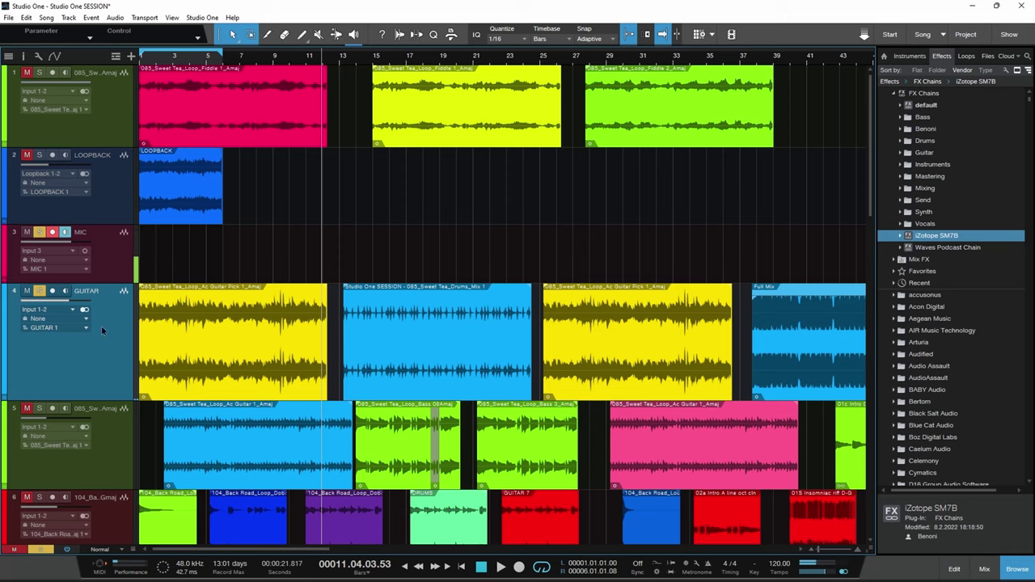
# Step: Enlarge the MIC track in Studio One, and bring OBS forward to check the DAW AUDIO meter
pyautogui.moveTo(101, 325); pyautogui.dragTo(96, 304)
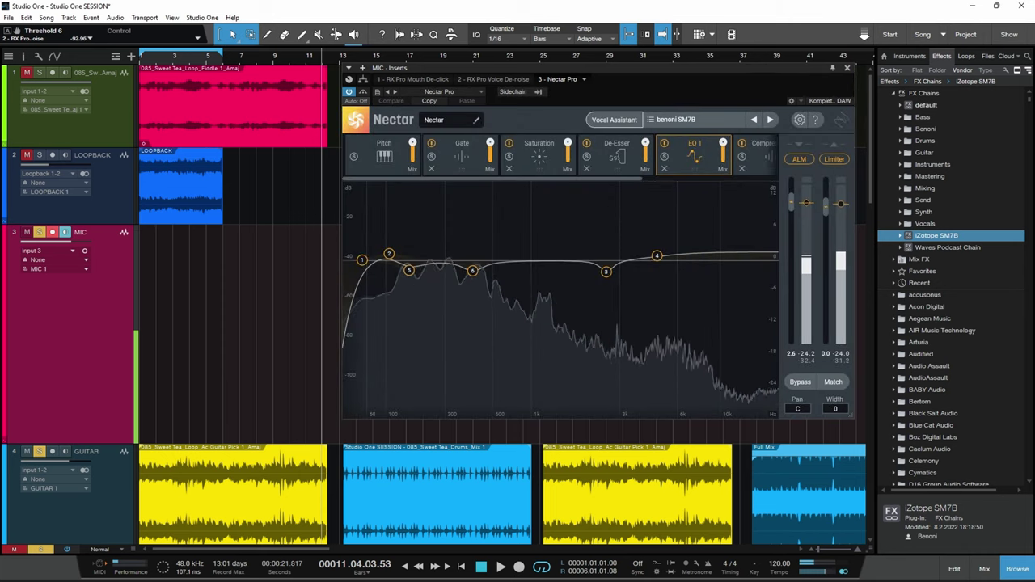
pyautogui.moveTo(631, 576)
pyautogui.click(582, 452)
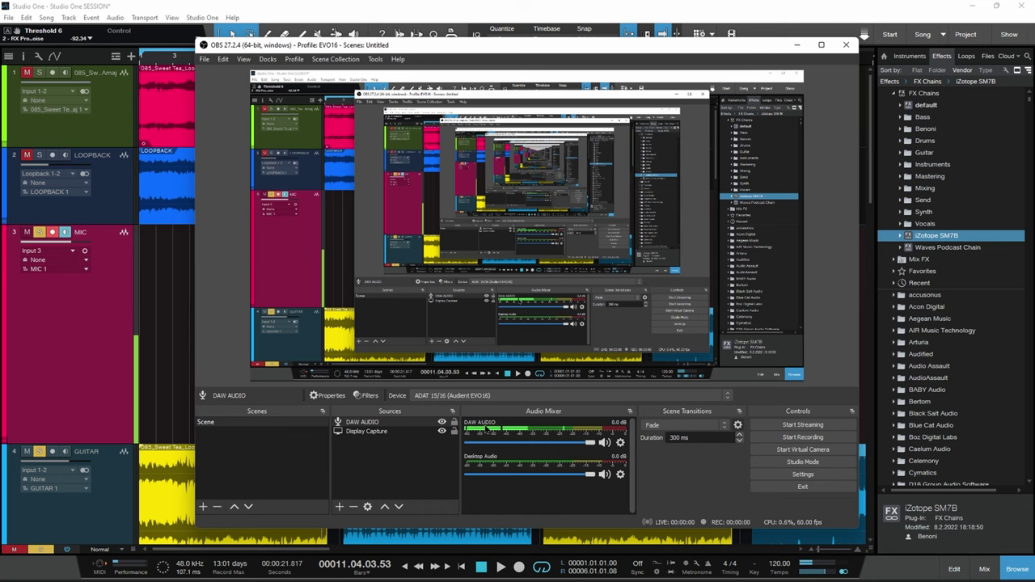
# Step: Turn off solo, record arm and monitoring on the MIC track in Studio One, and return to OBS
pyautogui.click(66, 326)
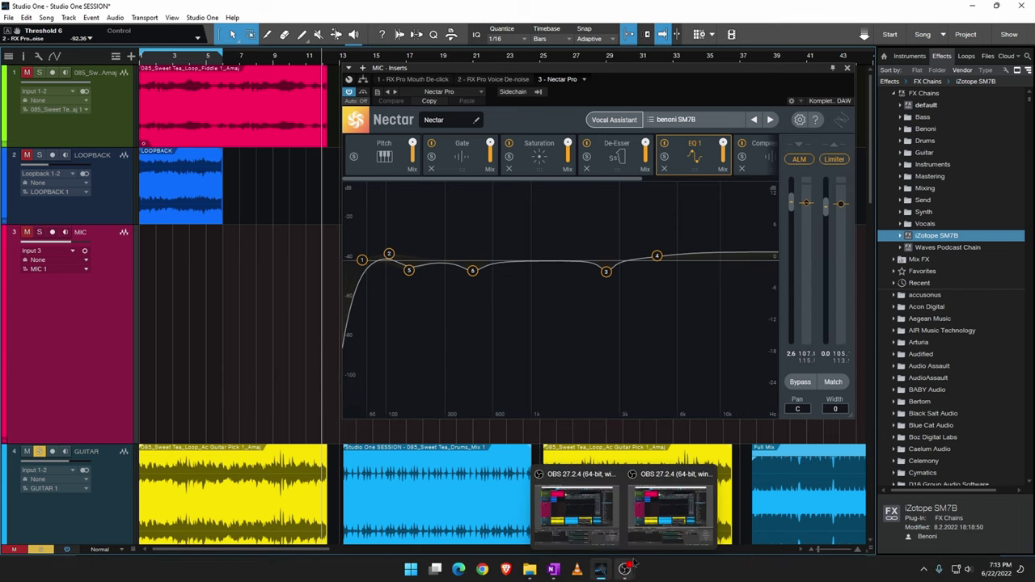
pyautogui.click(651, 518)
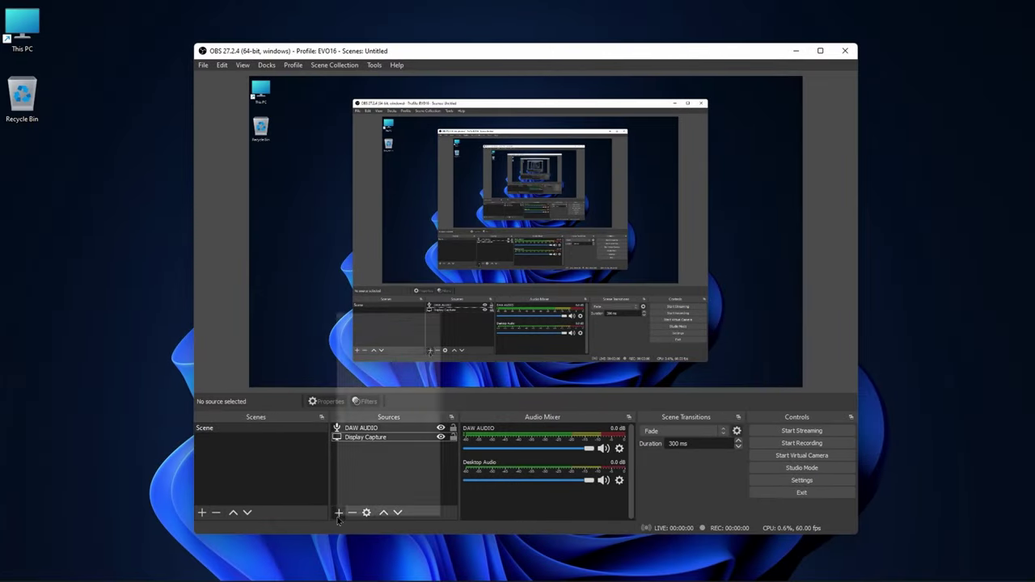
# Step: Add an Audio Input Capture source named Microphone that uses the Analogue 3/4 (Audient EVO16) device
pyautogui.click(338, 513)
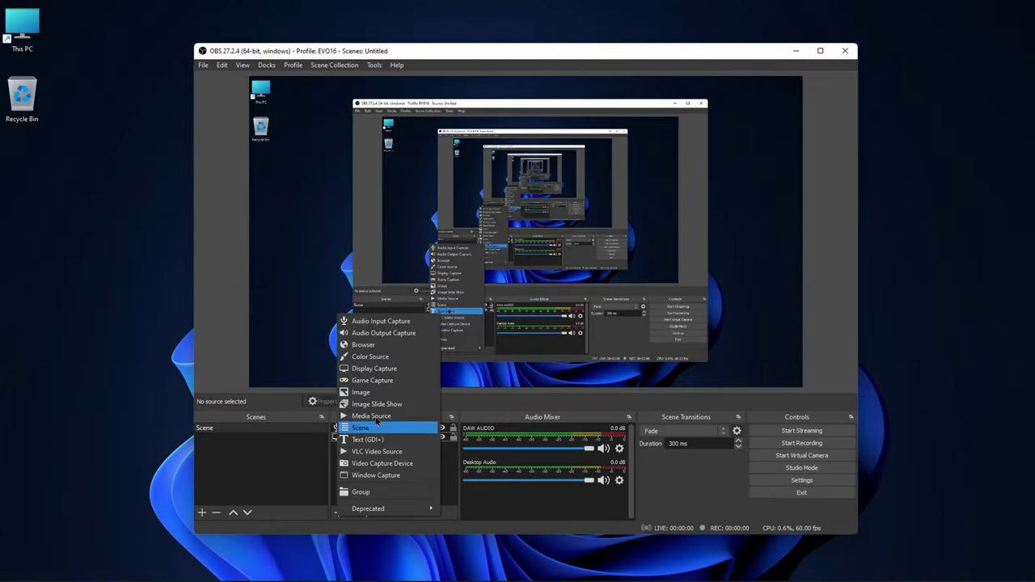
pyautogui.click(380, 320)
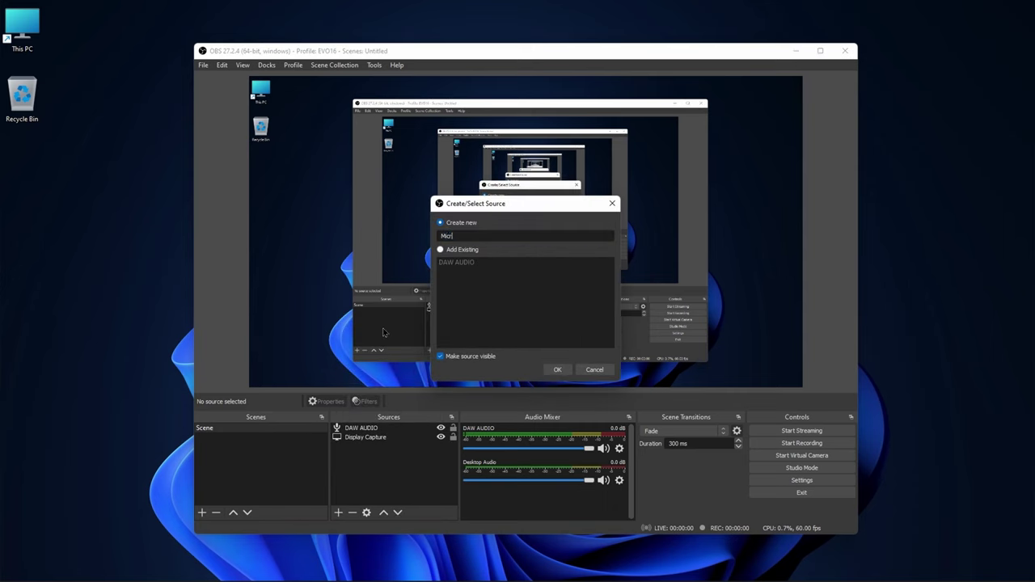
pyautogui.write('Microphone')
pyautogui.click(557, 369)
pyautogui.click(538, 156)
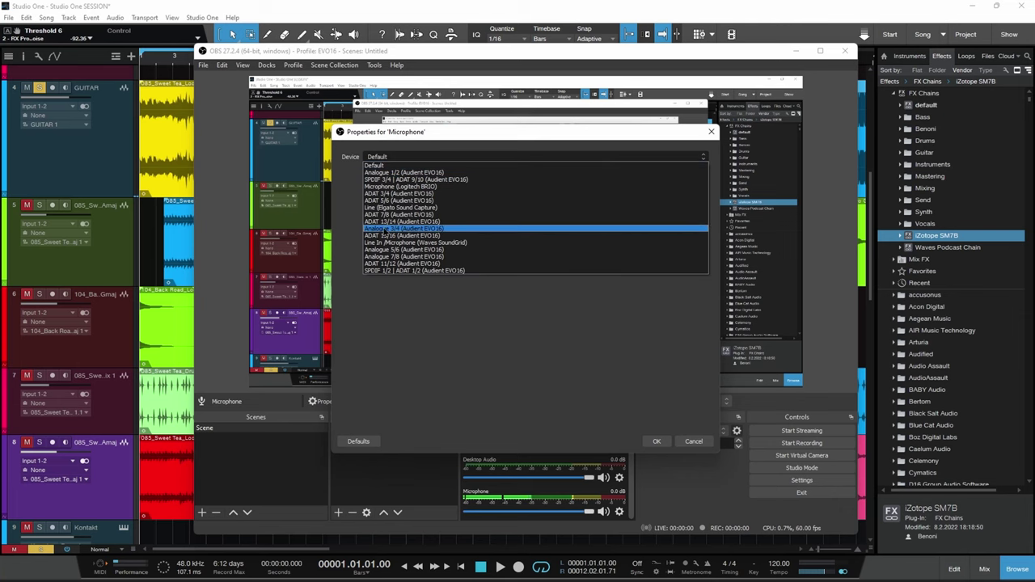
pyautogui.click(412, 230)
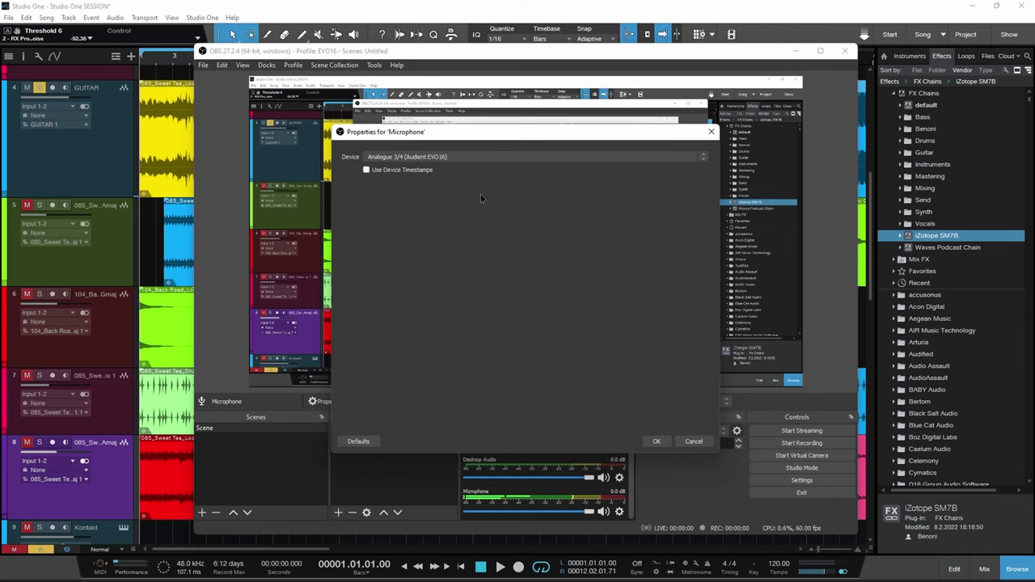
pyautogui.click(654, 441)
# Step: Open the Advanced Audio Properties, review the Mono option of the Microphone source, and close the dialog
pyautogui.click(619, 511)
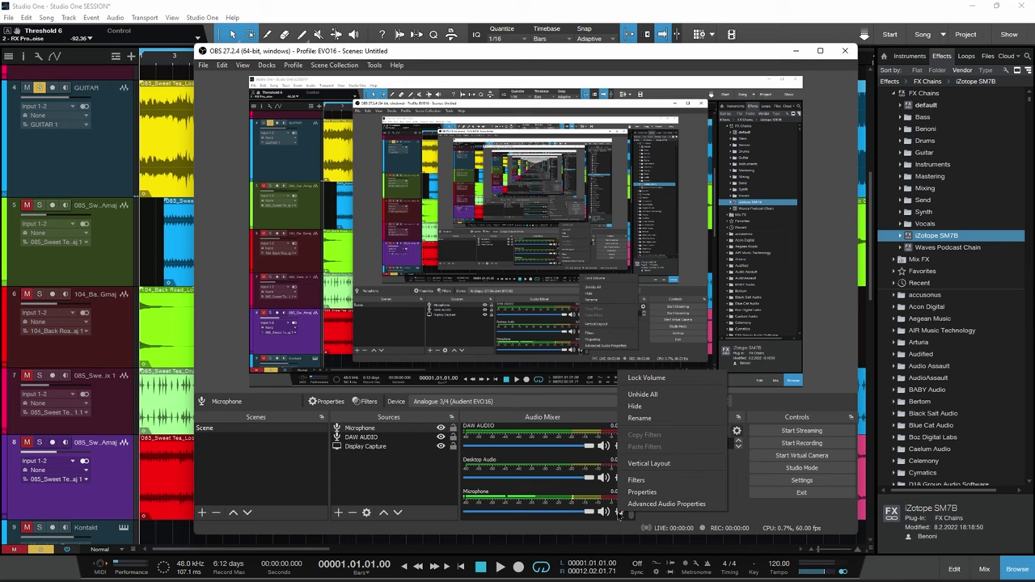
pyautogui.click(666, 504)
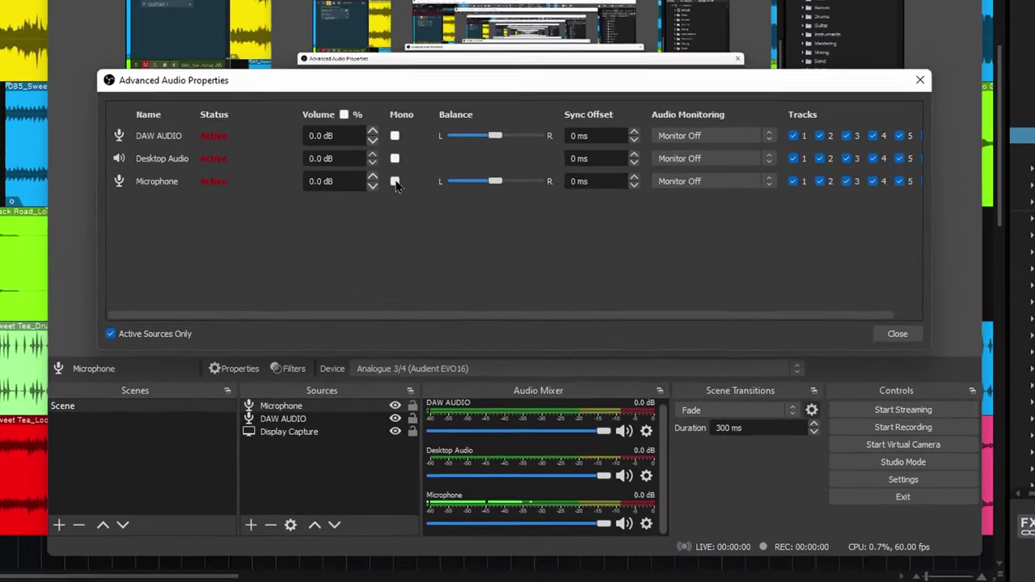
pyautogui.click(434, 256)
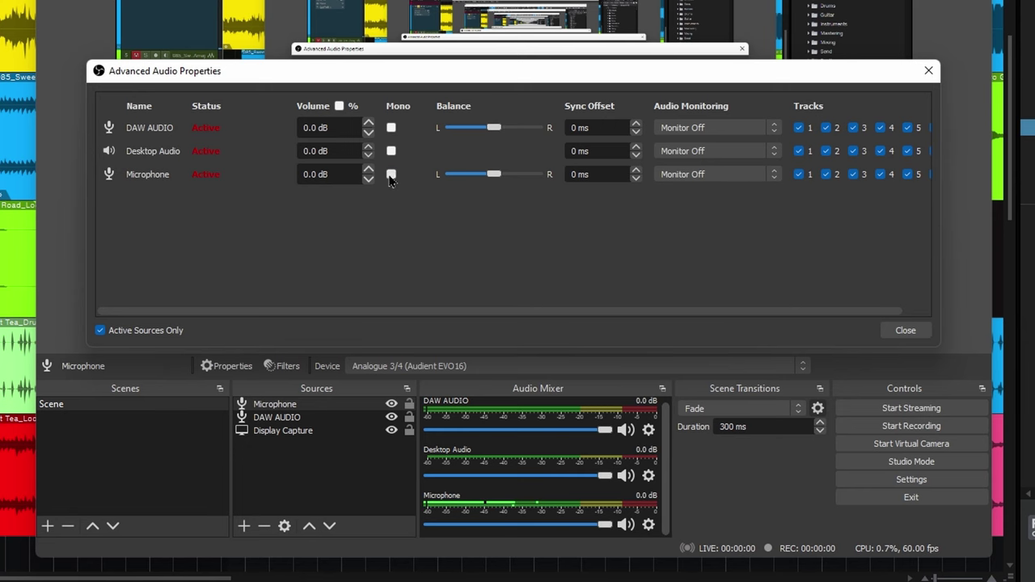
pyautogui.click(904, 330)
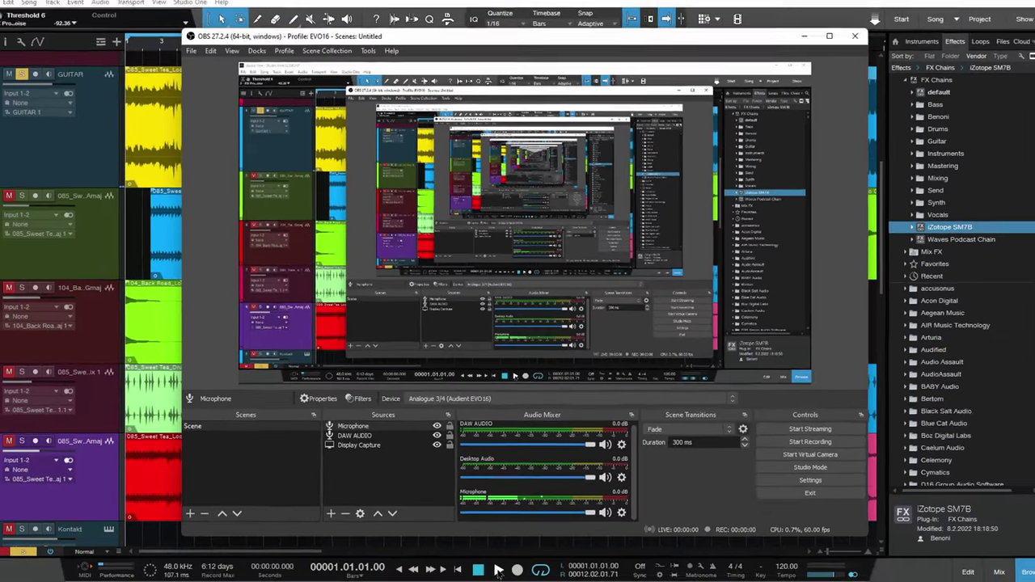
# Step: Start playback in Studio One, and switch back to OBS to compare the DAW AUDIO and Microphone meters
pyautogui.click(500, 569)
pyautogui.moveTo(599, 568)
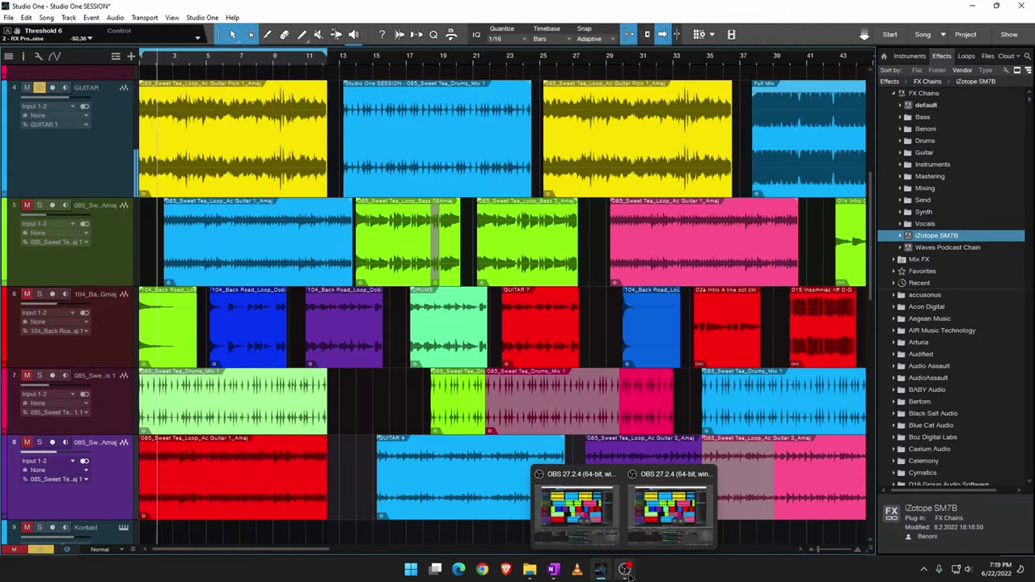
pyautogui.click(655, 517)
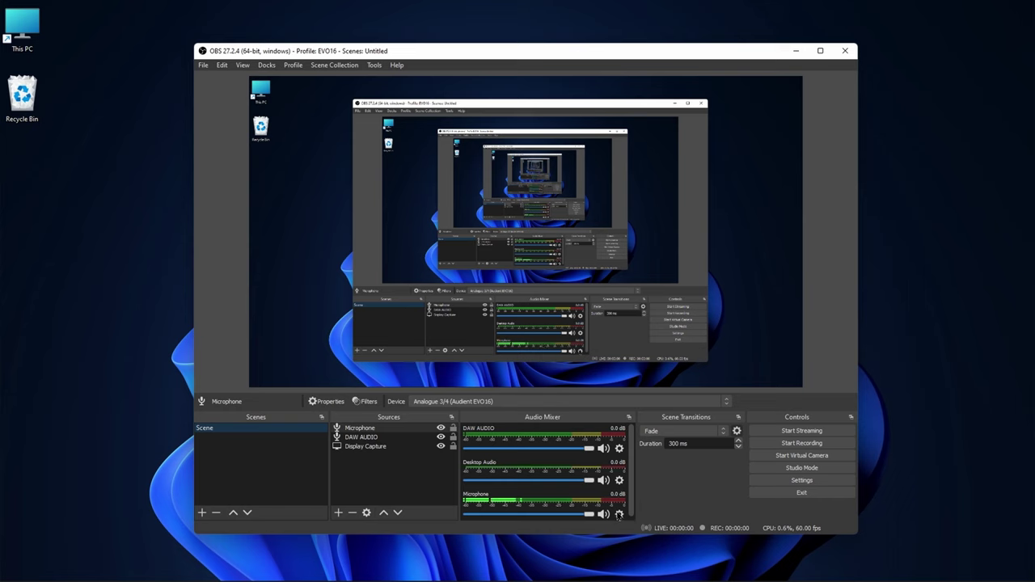
# Step: Add a Compressor filter with its default name to the Microphone source
pyautogui.click(619, 515)
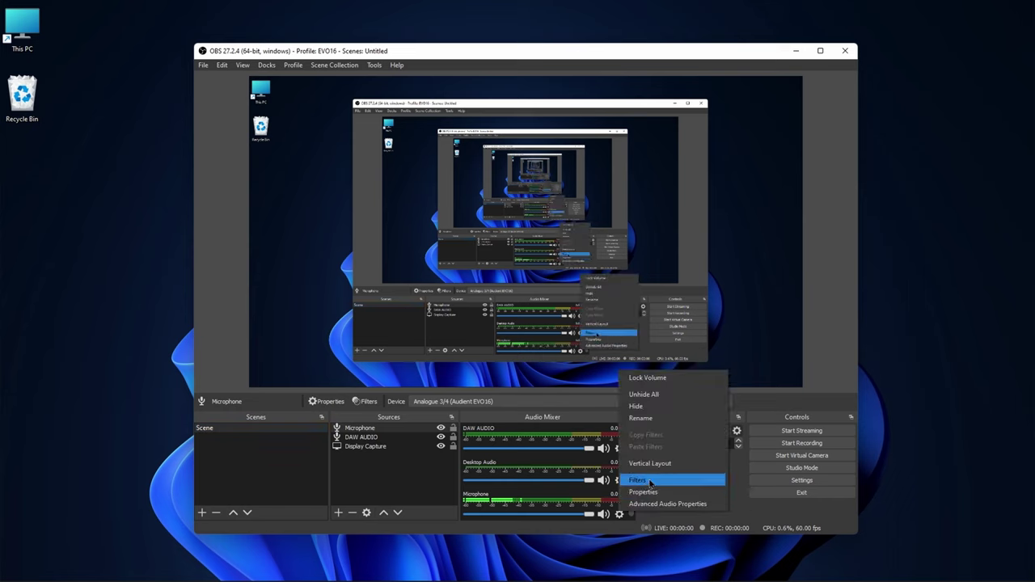
pyautogui.click(651, 480)
pyautogui.click(305, 480)
pyautogui.click(324, 493)
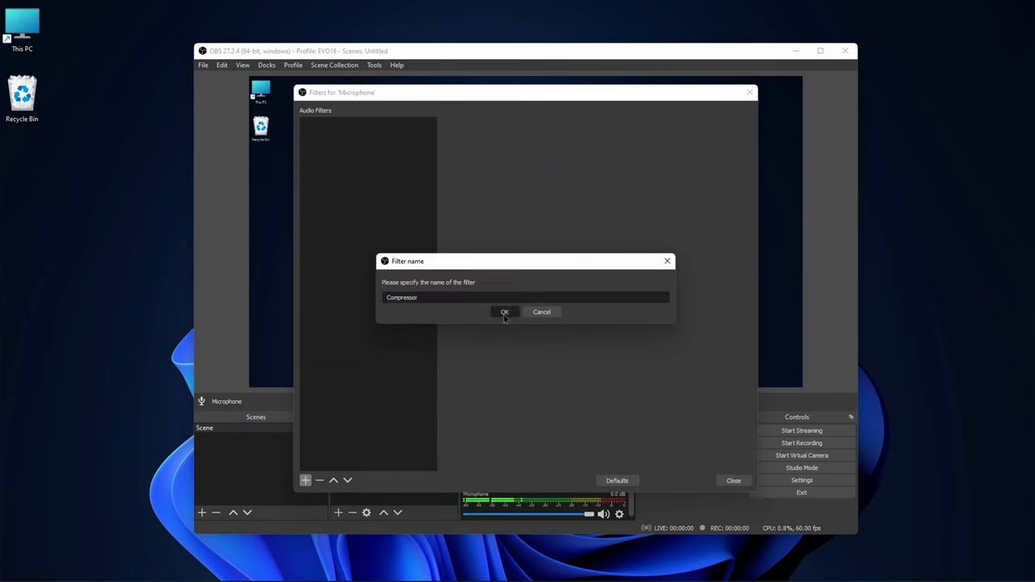
pyautogui.click(504, 310)
# Step: Add a VST 2.x Plug-in filter to the Microphone source and load Lindell 50 Channel in it
pyautogui.click(305, 480)
pyautogui.click(331, 570)
pyautogui.click(499, 313)
pyautogui.click(615, 126)
pyautogui.scroll(-10, 571, 277)
pyautogui.press('Escape')
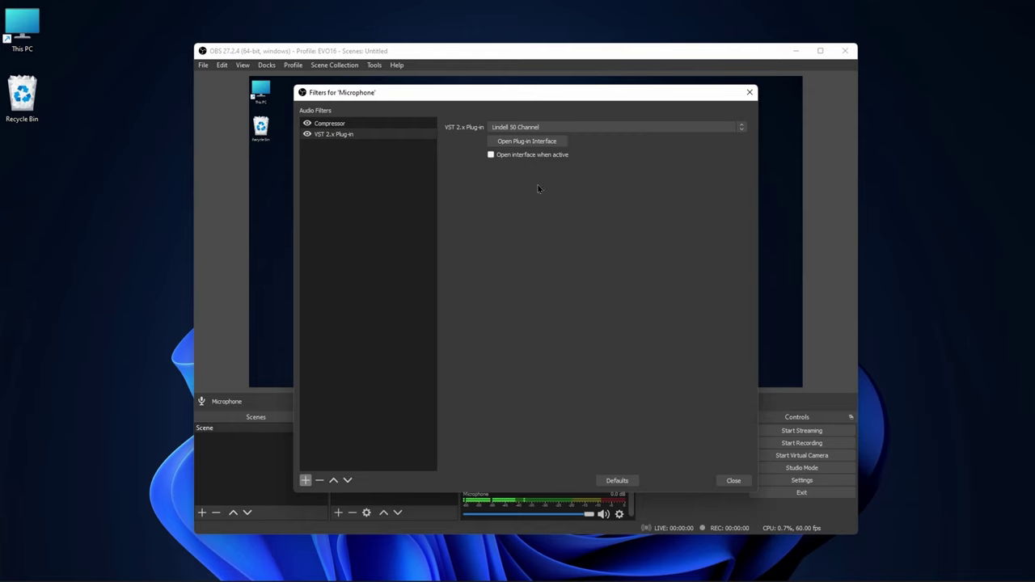
pyautogui.moveTo(386, 76); pyautogui.dragTo(152, 75)
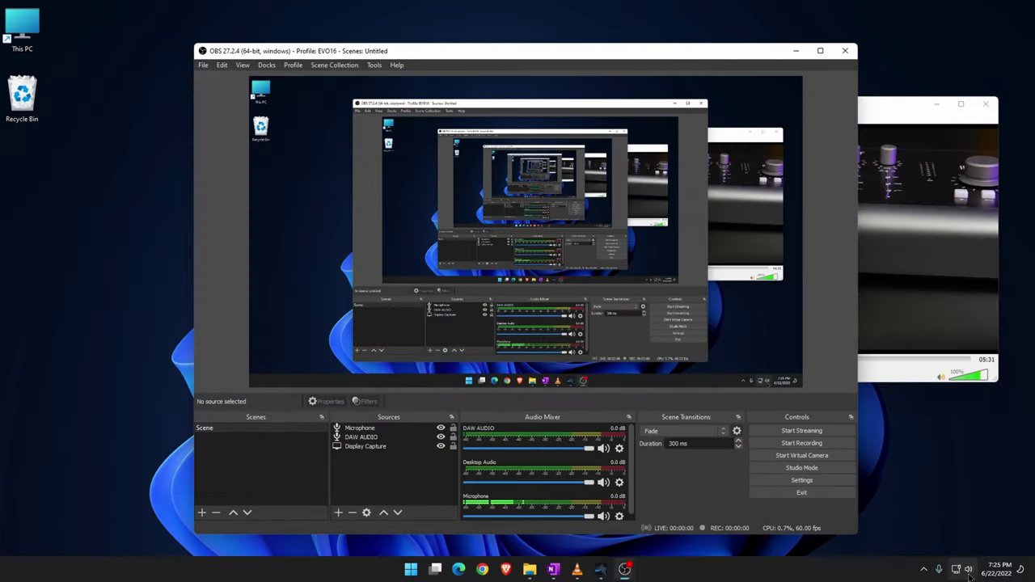
# Step: Select Analogue 1/2 (Audient EVO16) as the Windows sound output device
pyautogui.click(968, 569)
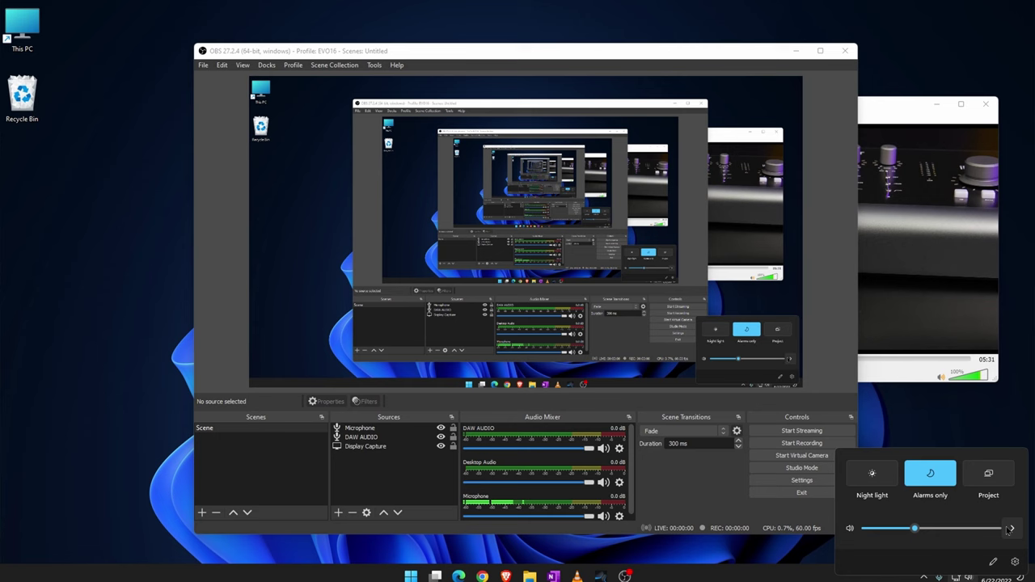
pyautogui.click(1008, 529)
pyautogui.scroll(-3, 889, 453)
pyautogui.click(914, 440)
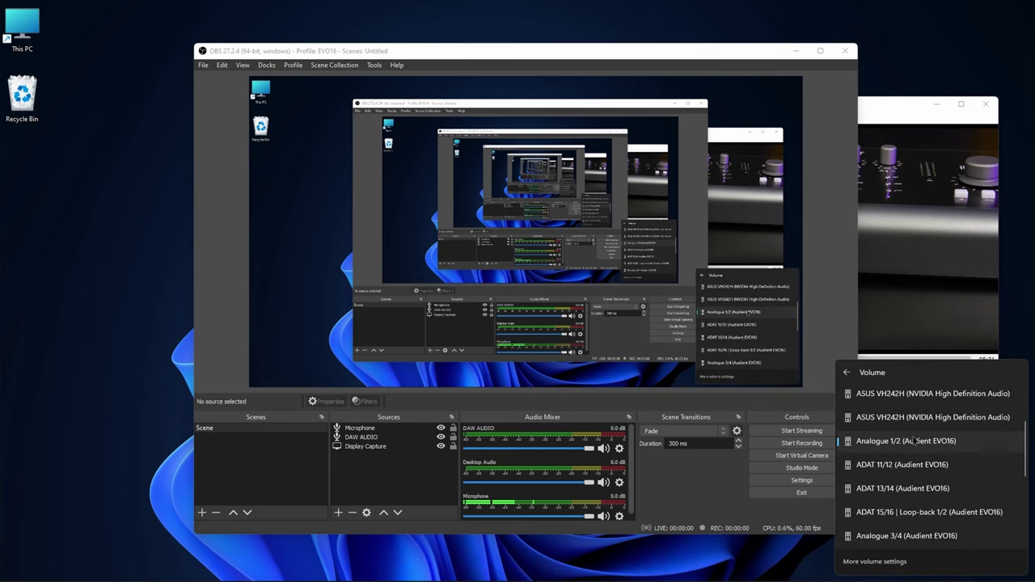
# Step: Play the video in VLC and mute Desktop Audio in the OBS audio mixer
pyautogui.click(909, 308)
pyautogui.click(614, 373)
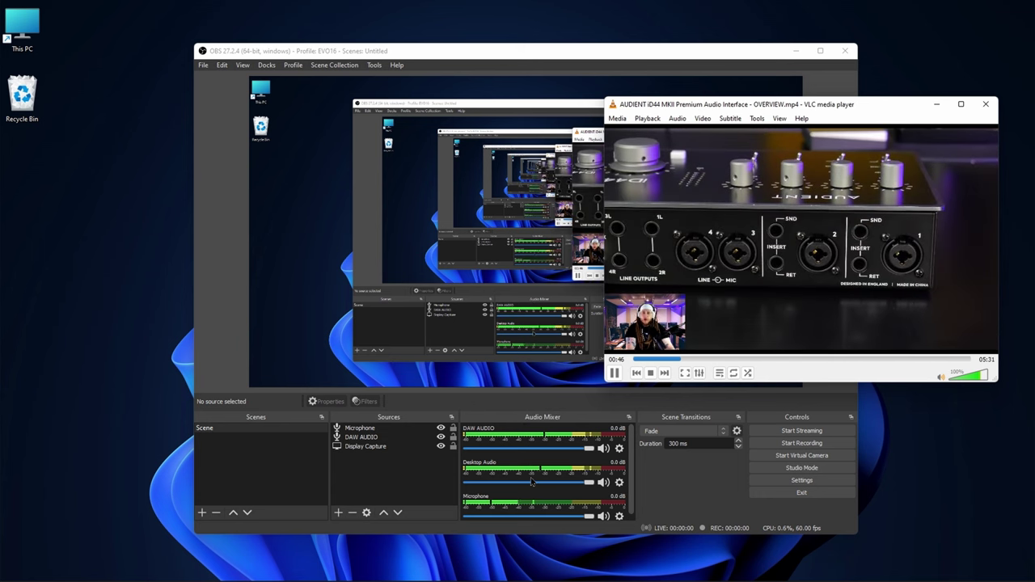
pyautogui.click(603, 483)
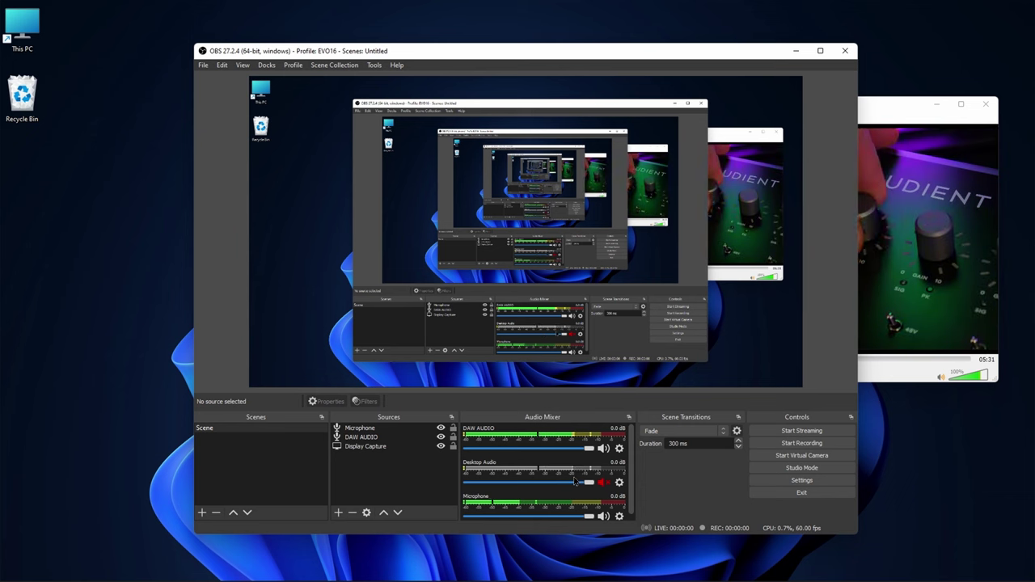
# Step: Set the global Desktop Audio device to Disabled in the OBS audio settings
pyautogui.click(771, 481)
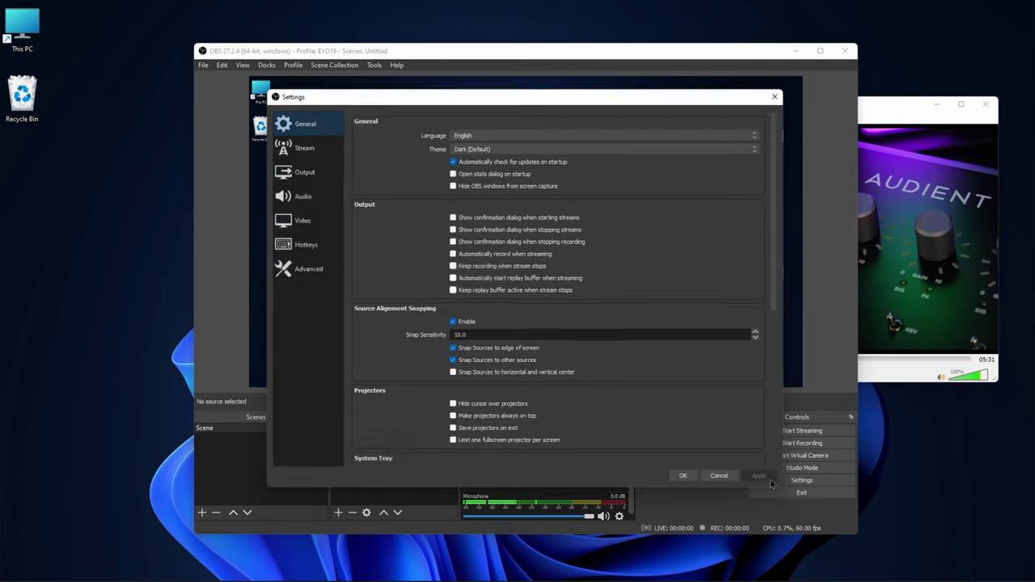
pyautogui.click(296, 195)
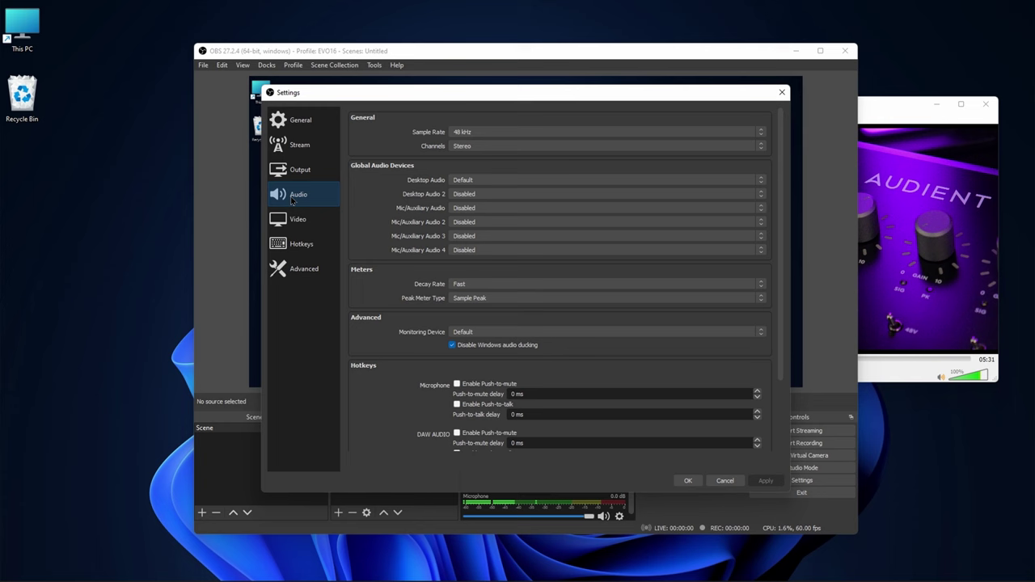
pyautogui.click(460, 192)
pyautogui.click(460, 192)
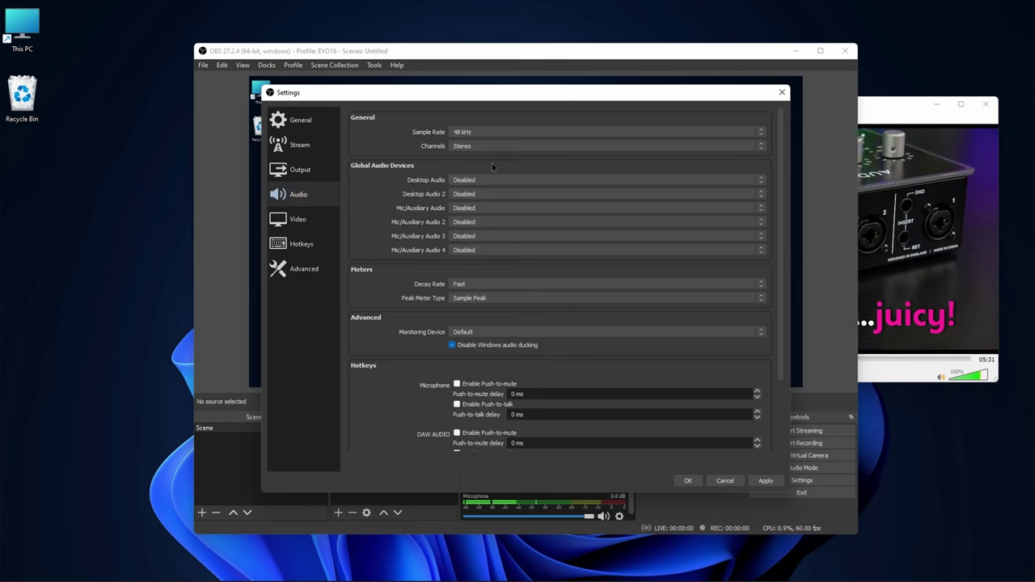
# Step: Look through the Windows sound output devices for the Audient EVO16 entries
pyautogui.click(963, 569)
pyautogui.click(1005, 532)
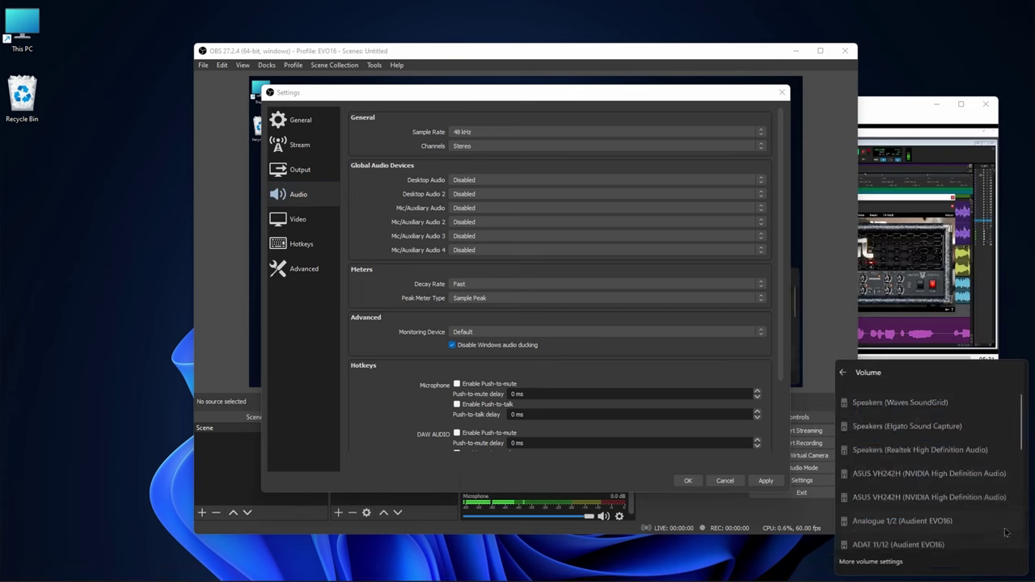
pyautogui.scroll(-3, 970, 509)
pyautogui.scroll(3, 922, 488)
pyautogui.scroll(1, 923, 488)
# Step: Set the global Desktop Audio device to Default and save the OBS settings
pyautogui.click(480, 179)
pyautogui.click(480, 180)
pyautogui.click(473, 196)
pyautogui.click(765, 480)
pyautogui.click(687, 480)
# Step: Play the VLC video again and unmute Desktop Audio in the OBS audio mixer
pyautogui.click(614, 373)
pyautogui.click(615, 373)
pyautogui.click(606, 487)
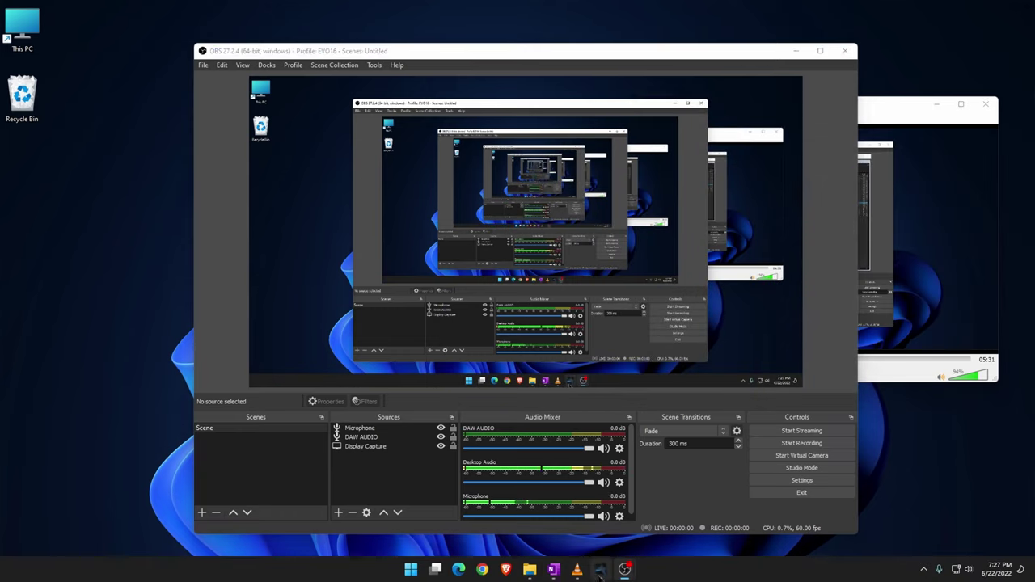
# Step: Bring the OBS window in front of the Studio One session
pyautogui.click(624, 569)
pyautogui.moveTo(627, 570)
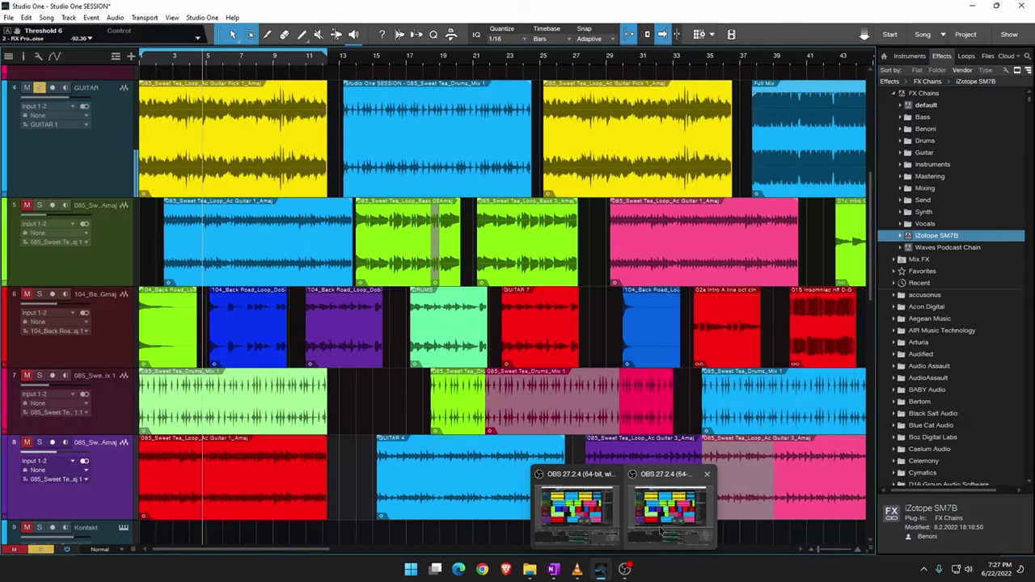
pyautogui.click(669, 502)
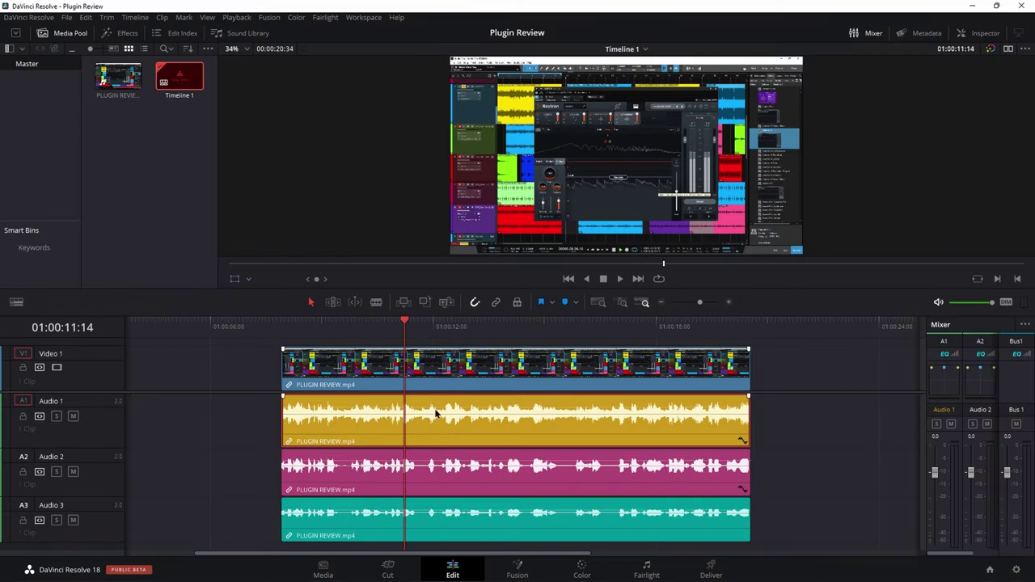
pyautogui.moveTo(436, 406)
pyautogui.mouseDown()
pyautogui.moveTo(435, 418)
pyautogui.moveTo(437, 403)
pyautogui.mouseUp()
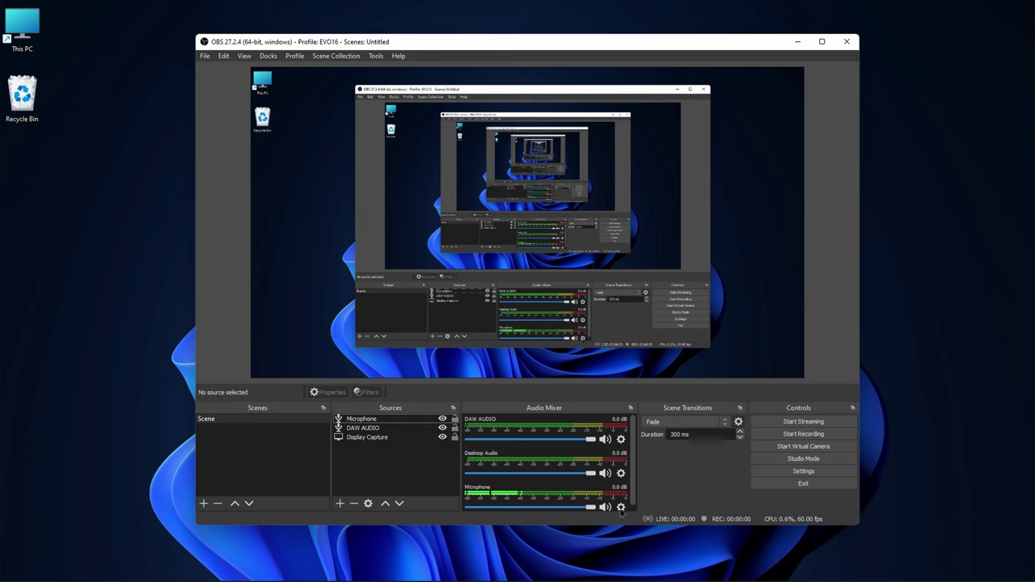
# Step: In Advanced Audio Properties, assign DAW AUDIO only to track 1, Desktop Audio only to track 2 and Microphone only to track 3
pyautogui.click(620, 507)
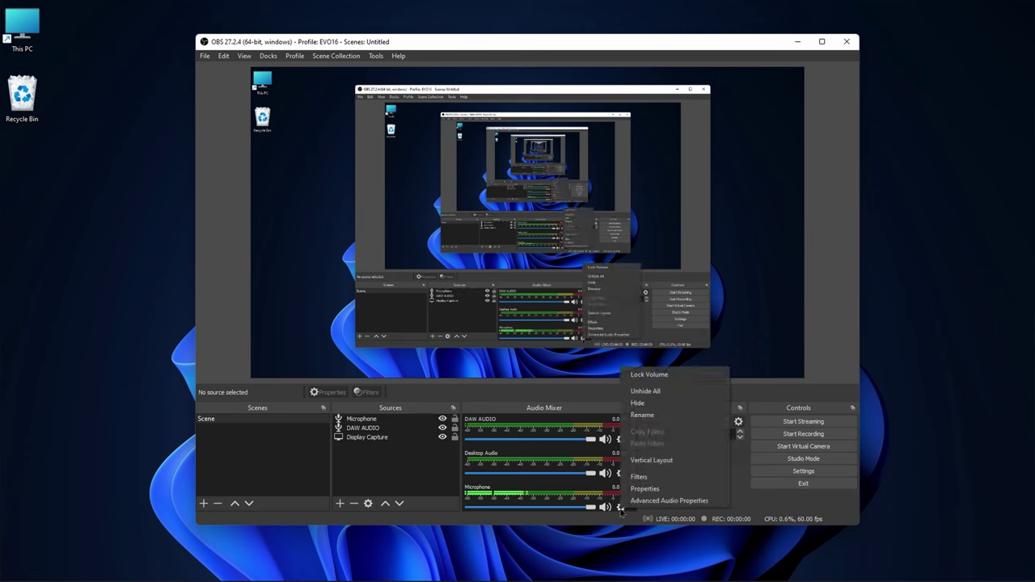
pyautogui.click(669, 500)
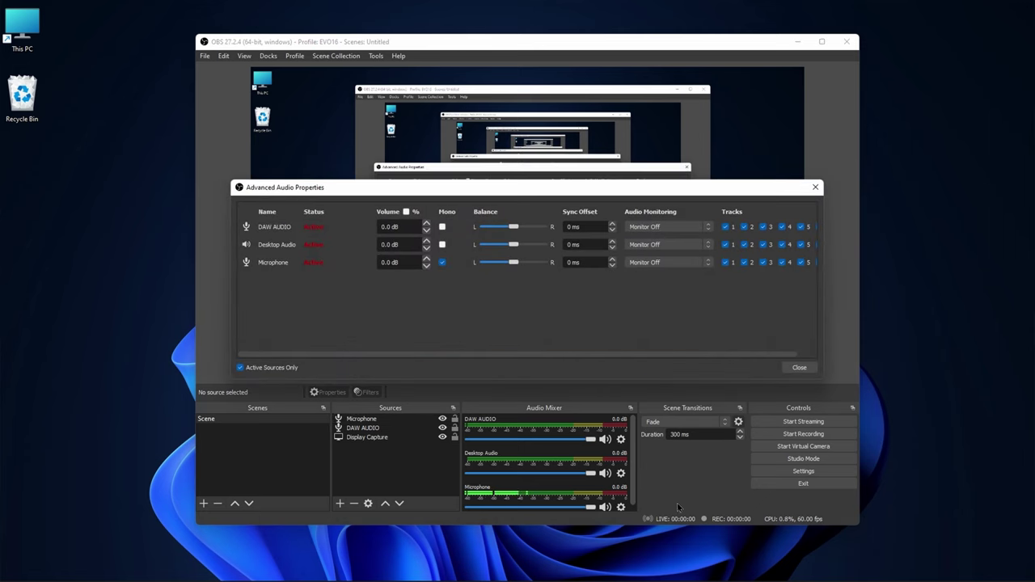
pyautogui.moveTo(508, 359); pyautogui.dragTo(631, 362)
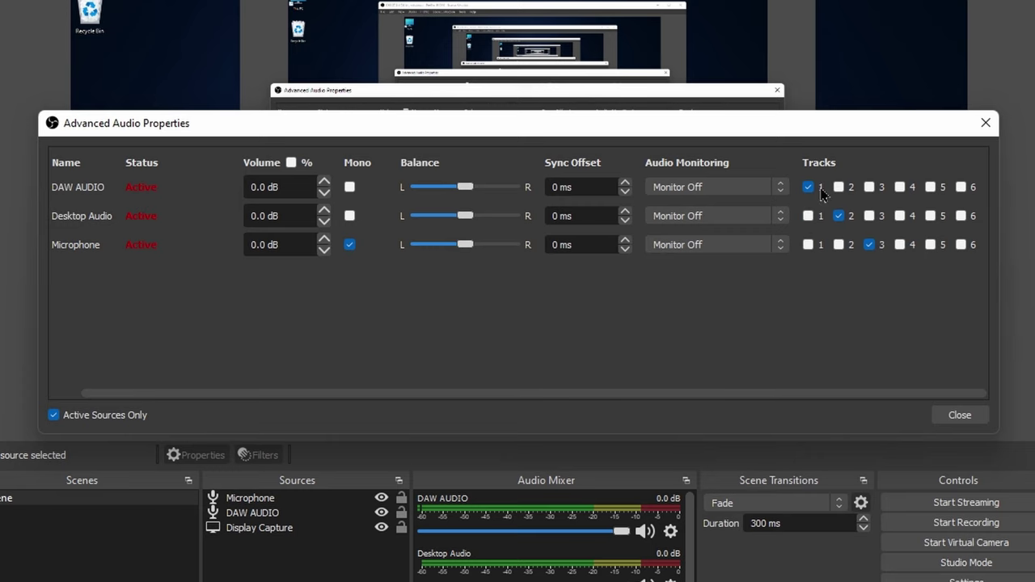
pyautogui.moveTo(735, 397); pyautogui.dragTo(662, 393)
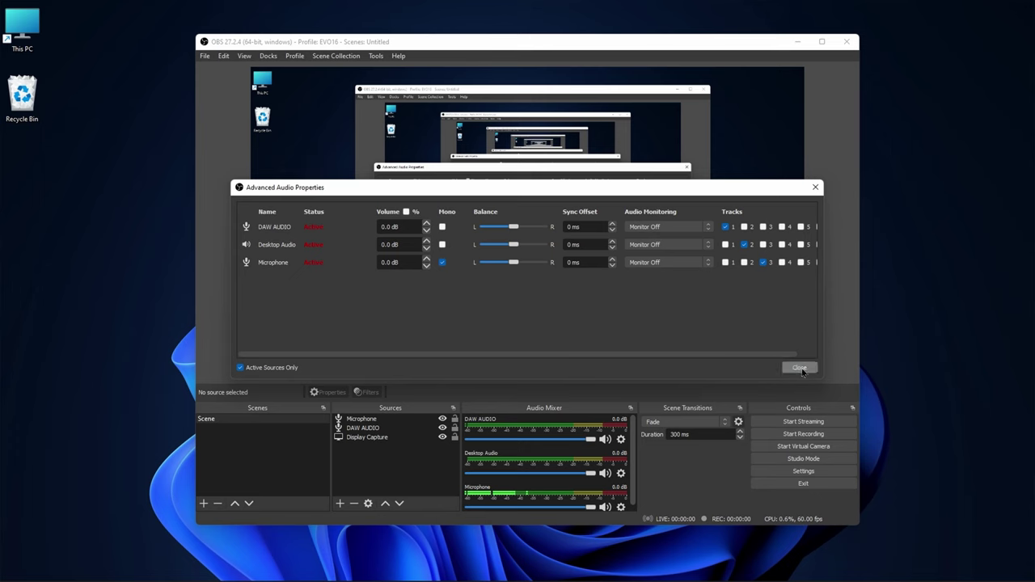
pyautogui.click(960, 415)
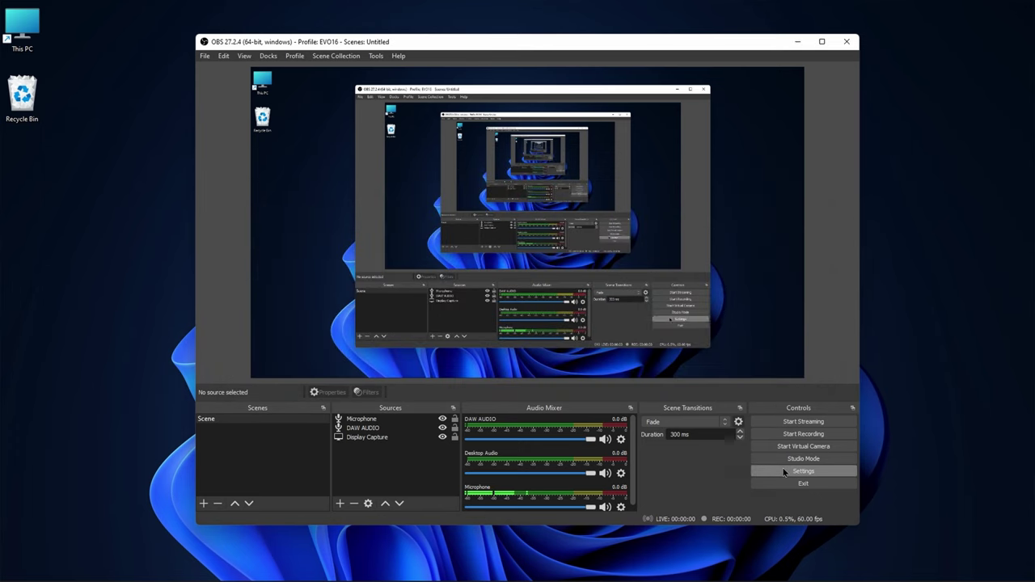
# Step: Set the OBS output mode to Advanced and enable audio tracks 1, 2 and 3 for recording
pyautogui.click(783, 472)
pyautogui.click(295, 164)
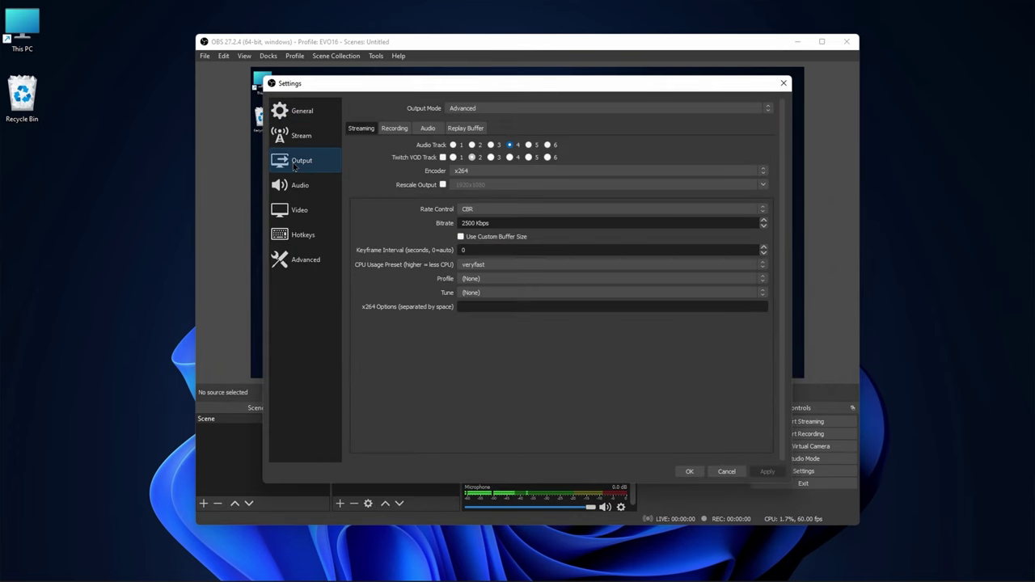
pyautogui.click(467, 108)
pyautogui.click(469, 118)
pyautogui.click(395, 128)
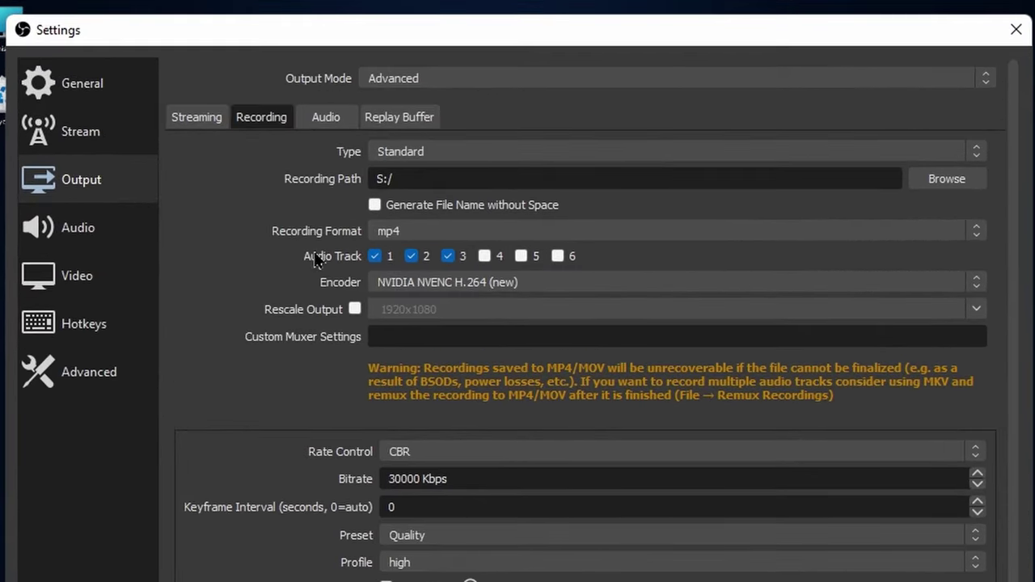
pyautogui.click(385, 261)
pyautogui.click(410, 256)
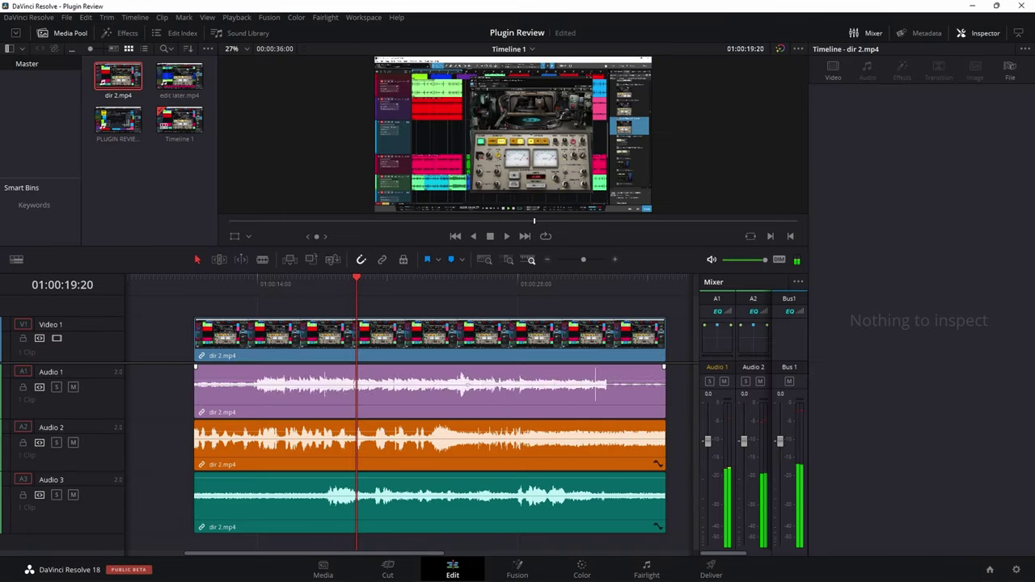
# Step: In DaVinci Resolve, delete the short middle section of the Audio 1 clip and trim the start of the section after it
pyautogui.click(425, 401)
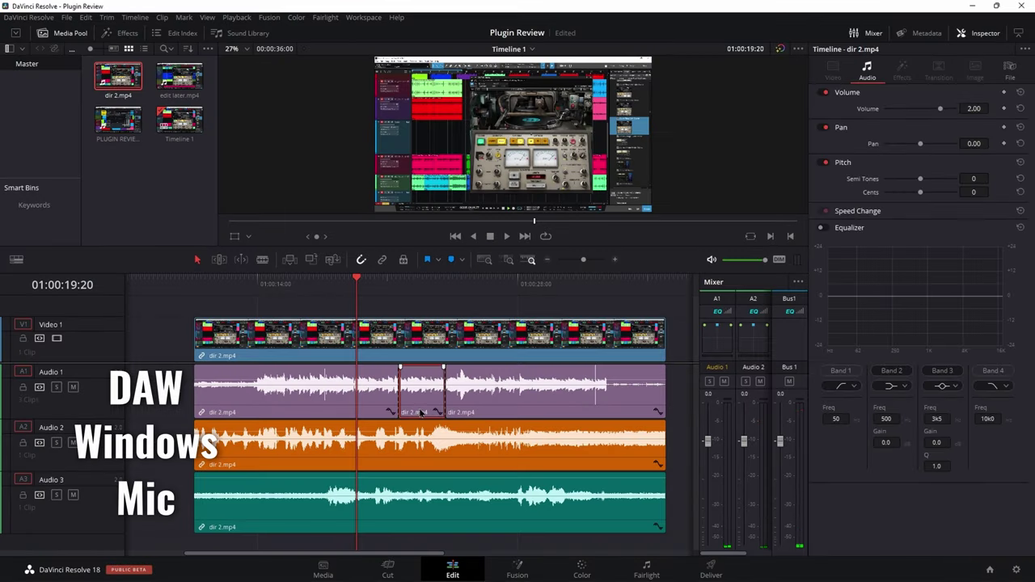
pyautogui.press('Delete')
pyautogui.moveTo(444, 392); pyautogui.dragTo(493, 392)
# Step: Fade out the end of the first Audio 1 section and play the timeline from before the cut
pyautogui.click(307, 283)
pyautogui.moveTo(394, 371); pyautogui.dragTo(371, 372)
pyautogui.press('space')
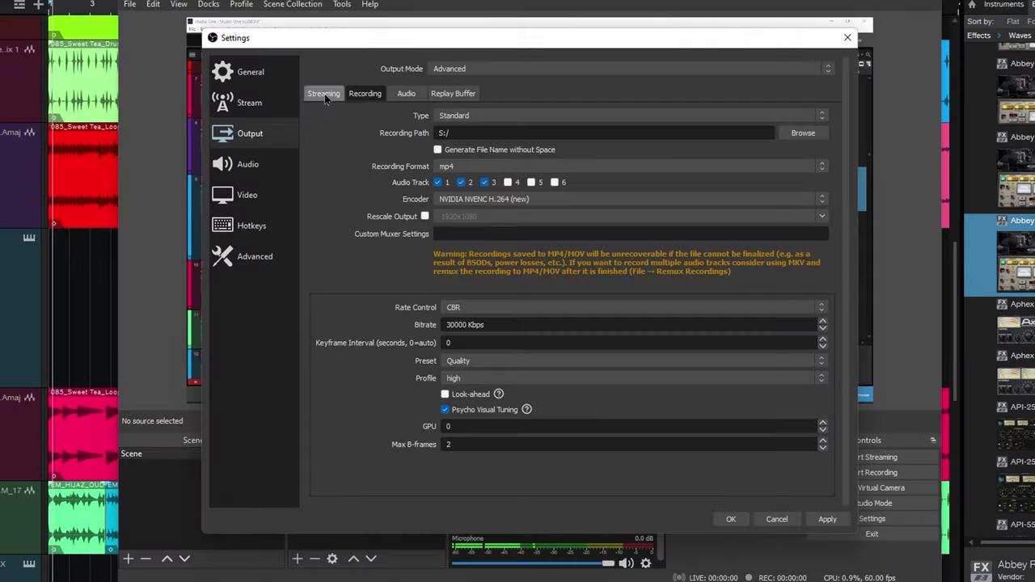
# Step: In OBS, save audio track 1 as the streaming track and open Advanced Audio Properties
pyautogui.click(324, 95)
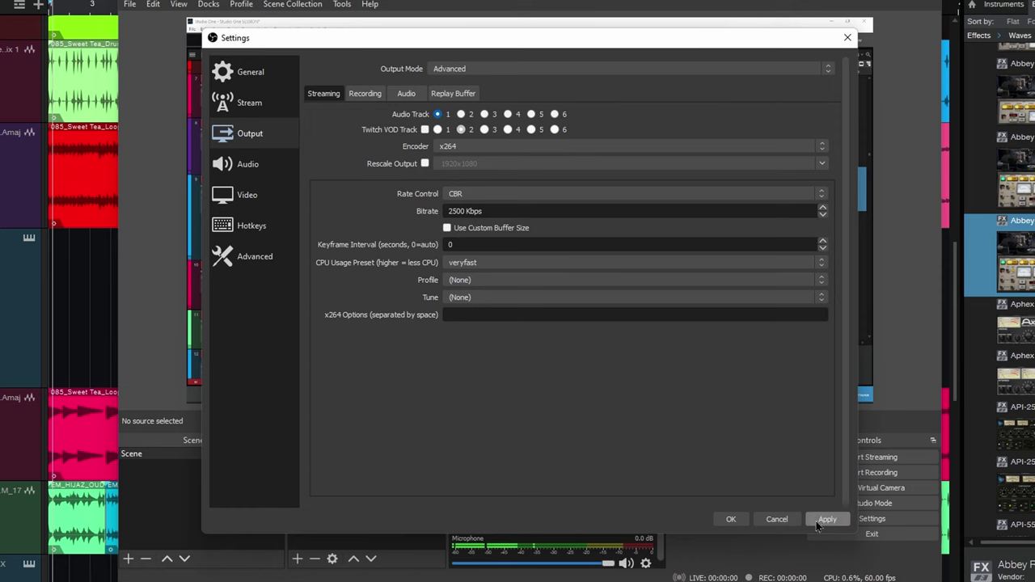
pyautogui.click(730, 519)
pyautogui.click(645, 563)
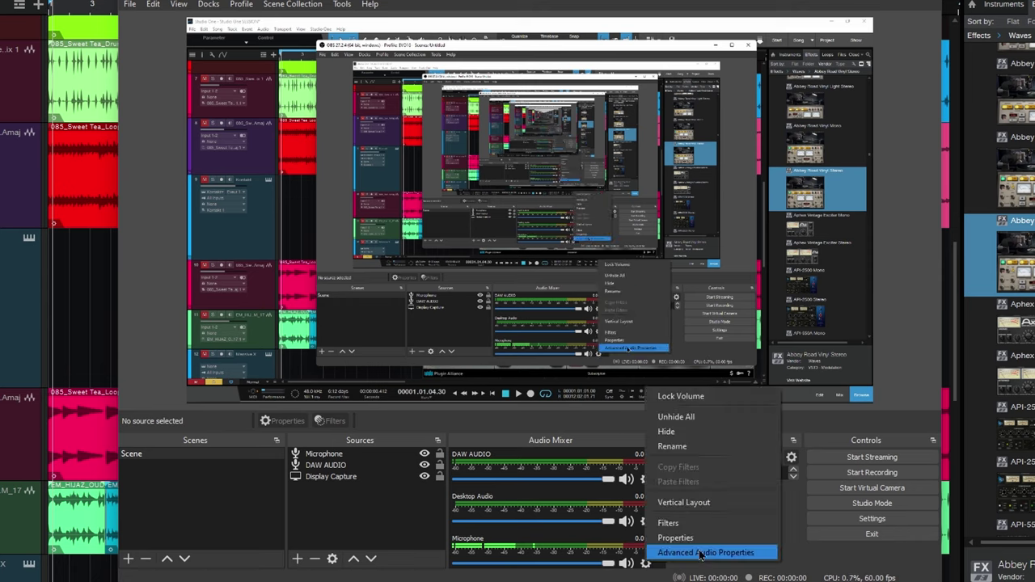
pyautogui.click(700, 553)
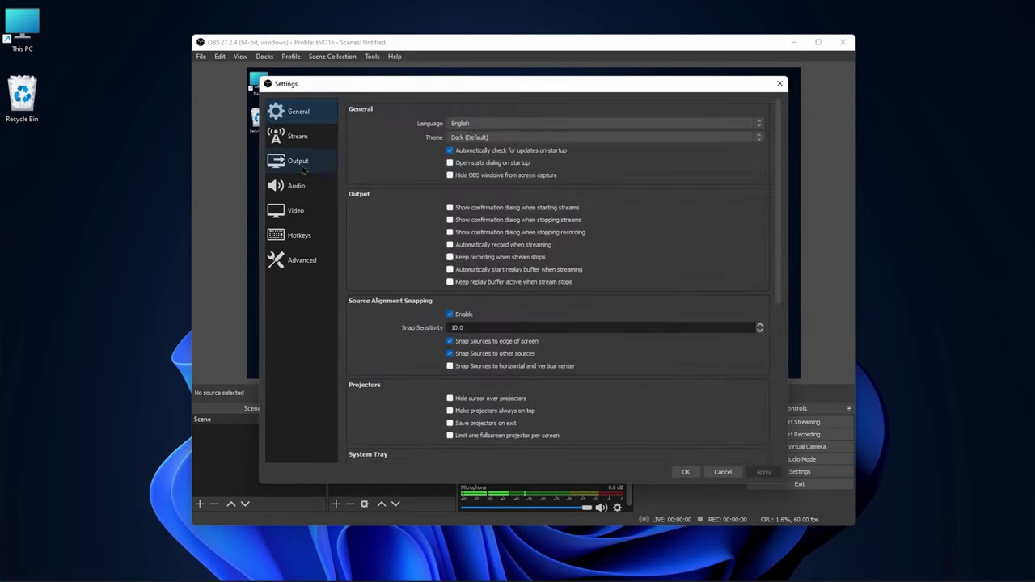
# Step: Enable audio track 4 for recording, select track 4 for streaming, and save the output settings
pyautogui.click(300, 165)
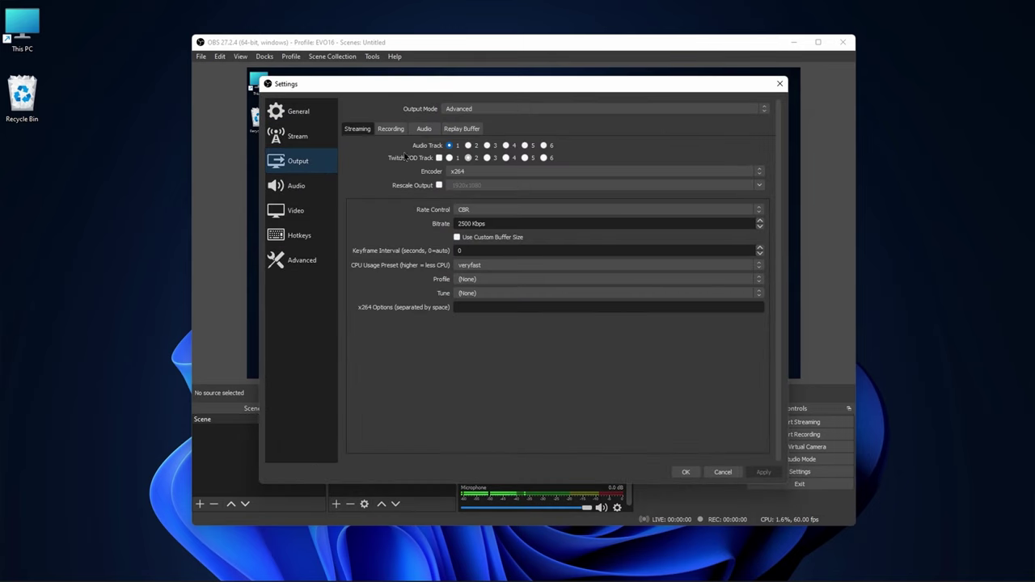
pyautogui.click(391, 131)
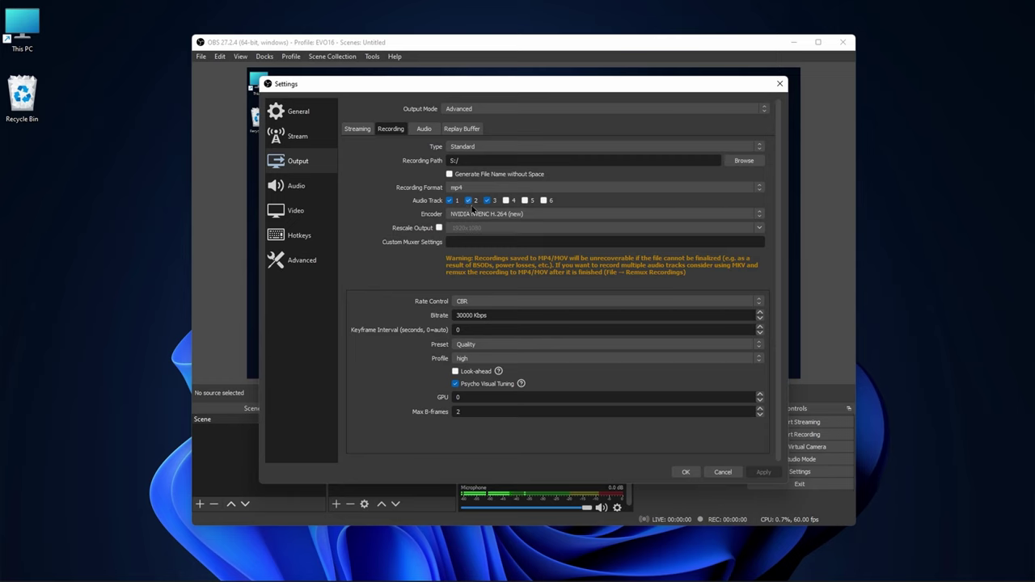
pyautogui.click(506, 201)
pyautogui.click(361, 131)
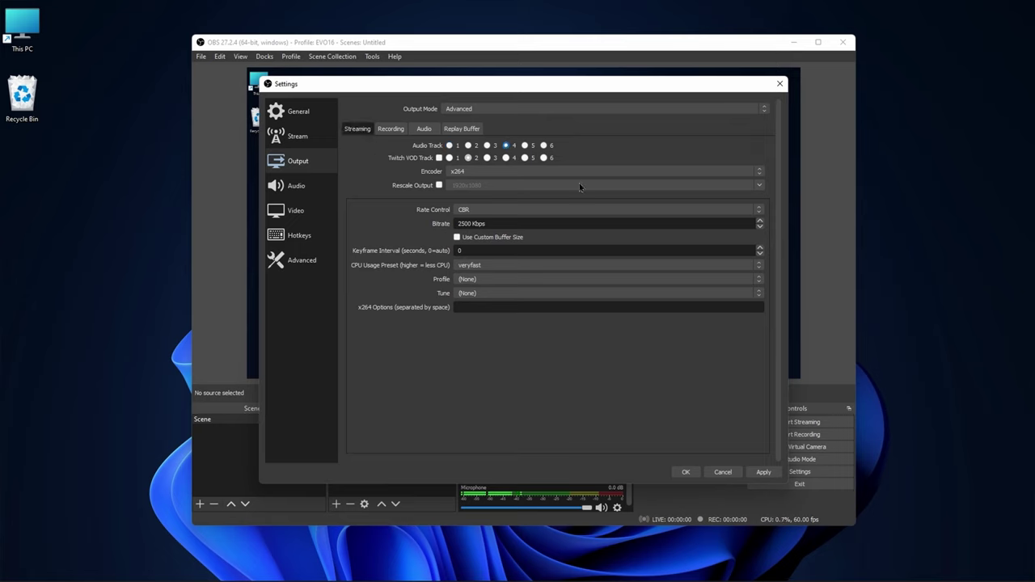
pyautogui.click(759, 473)
pyautogui.click(683, 472)
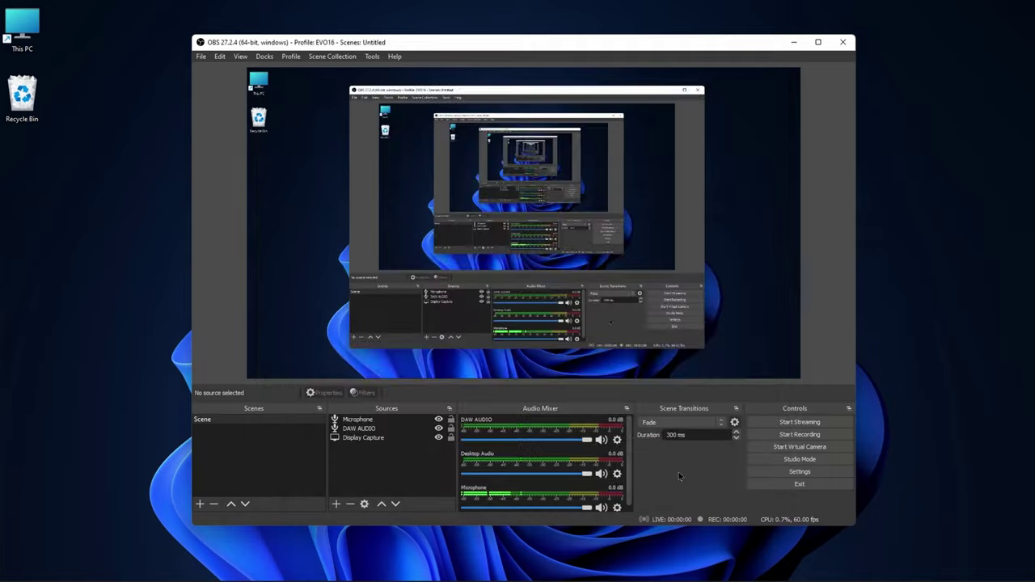
# Step: In Advanced Audio Properties, assign DAW AUDIO to tracks 1 and 4, Desktop Audio to 2 and 4, and Microphone to 3 and 4
pyautogui.click(618, 506)
pyautogui.click(656, 499)
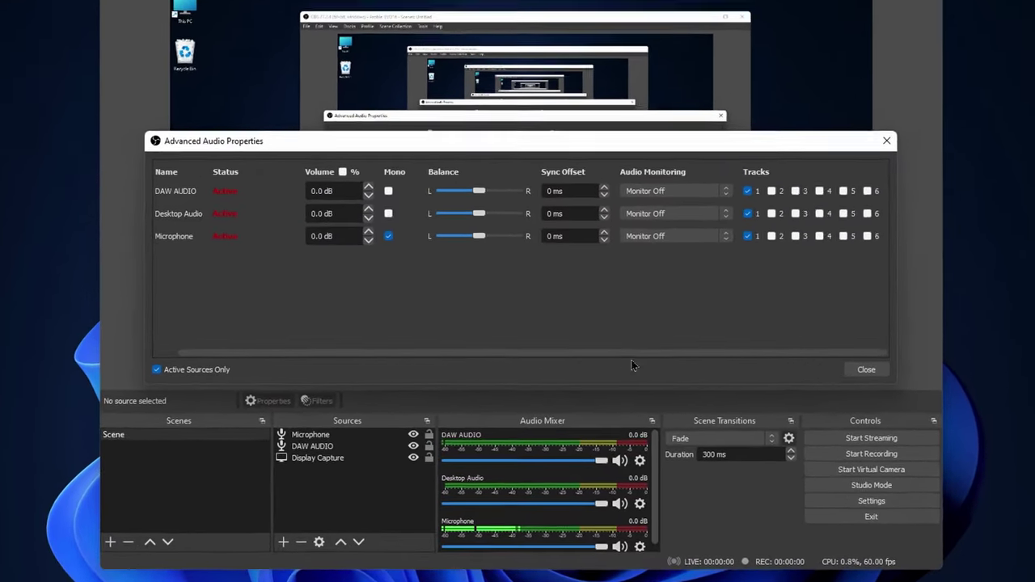
pyautogui.click(751, 226)
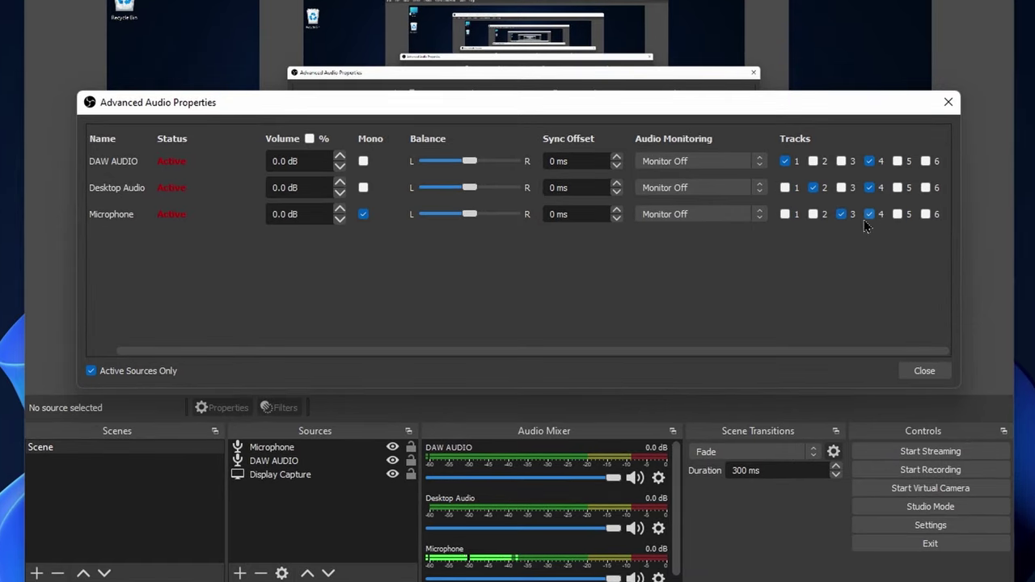
pyautogui.moveTo(769, 356); pyautogui.dragTo(744, 354)
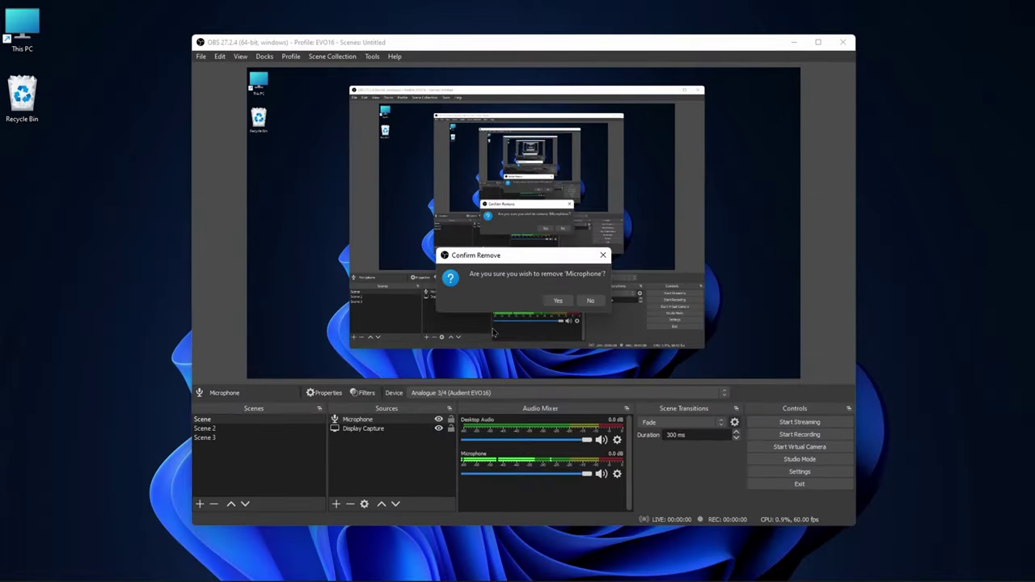
# Step: Remove the Microphone source from the scene and choose input devices for the global Mic/Auxiliary Audio and Mic/Auxiliary Audio 2
pyautogui.click(557, 301)
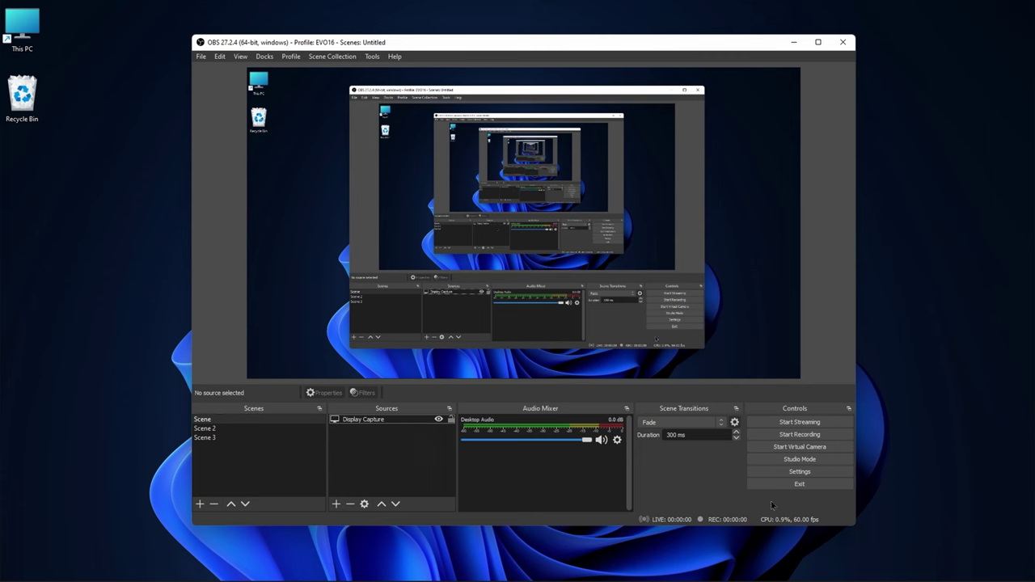
pyautogui.click(799, 471)
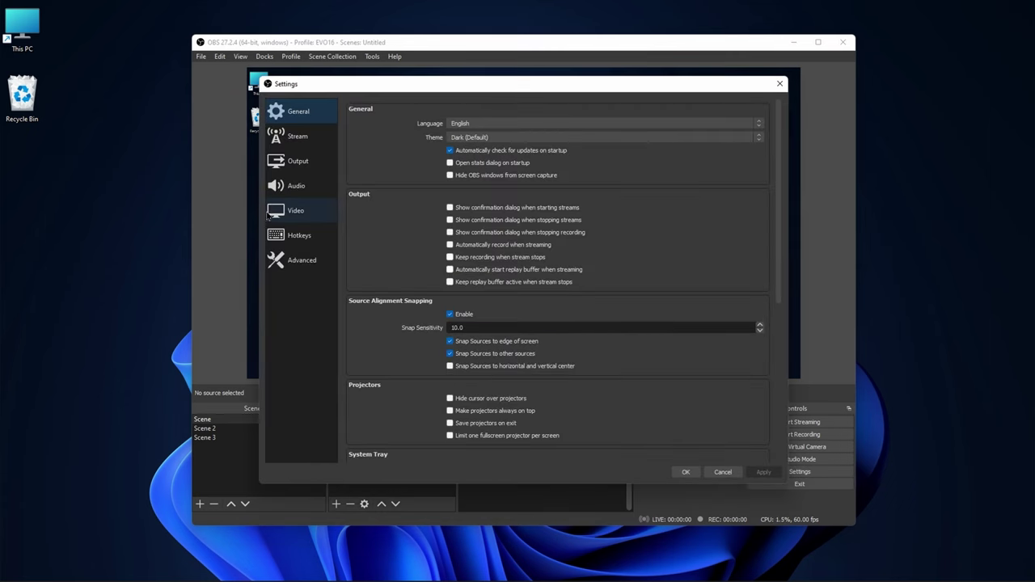
pyautogui.click(277, 188)
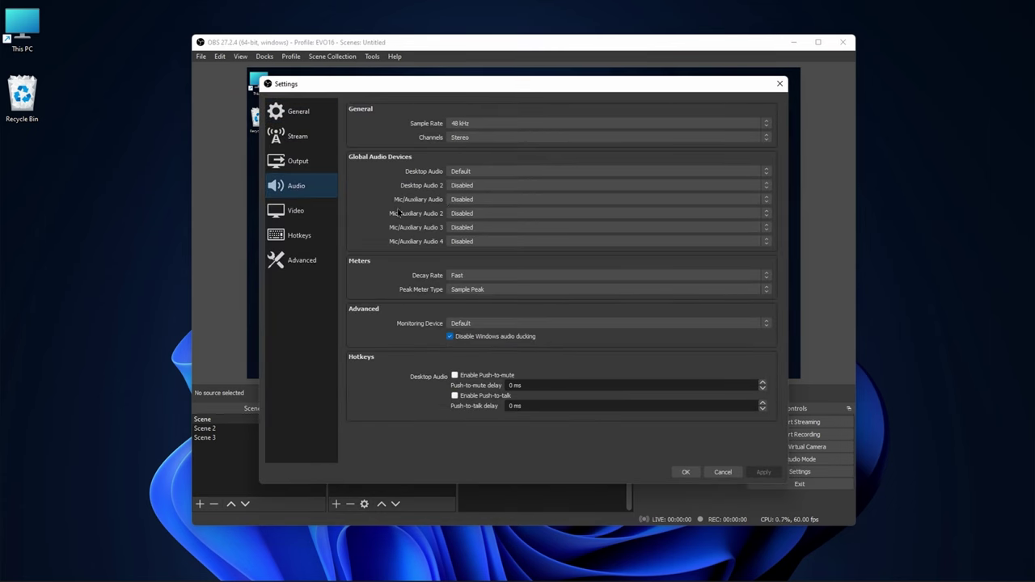
pyautogui.click(477, 198)
pyautogui.click(491, 218)
pyautogui.click(492, 214)
pyautogui.click(495, 229)
pyautogui.click(686, 472)
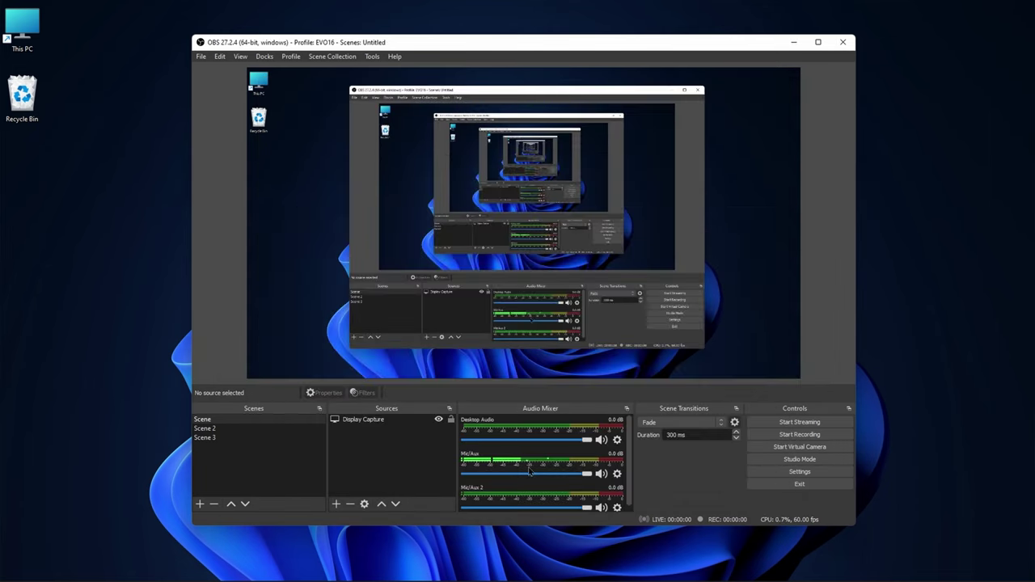
# Step: Switch between Scene 2 and Scene 3 to check the global audio channels in the mixer
pyautogui.click(211, 428)
pyautogui.click(211, 437)
pyautogui.press('Up')
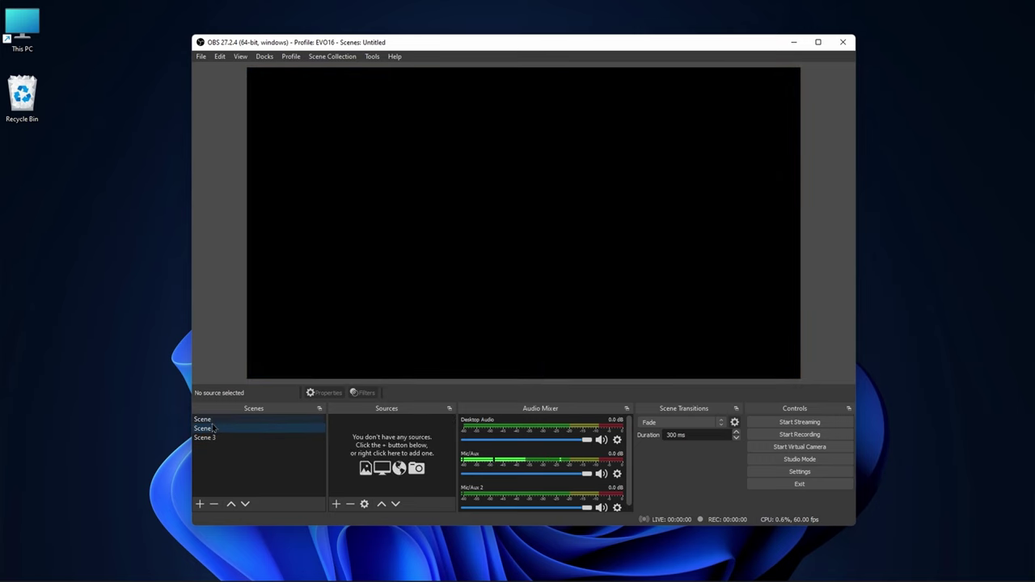
# Step: Return to the first scene and rename the mixer channels Mic/Aux to MIC and Mic/Aux 2 to DAW
pyautogui.press('Up')
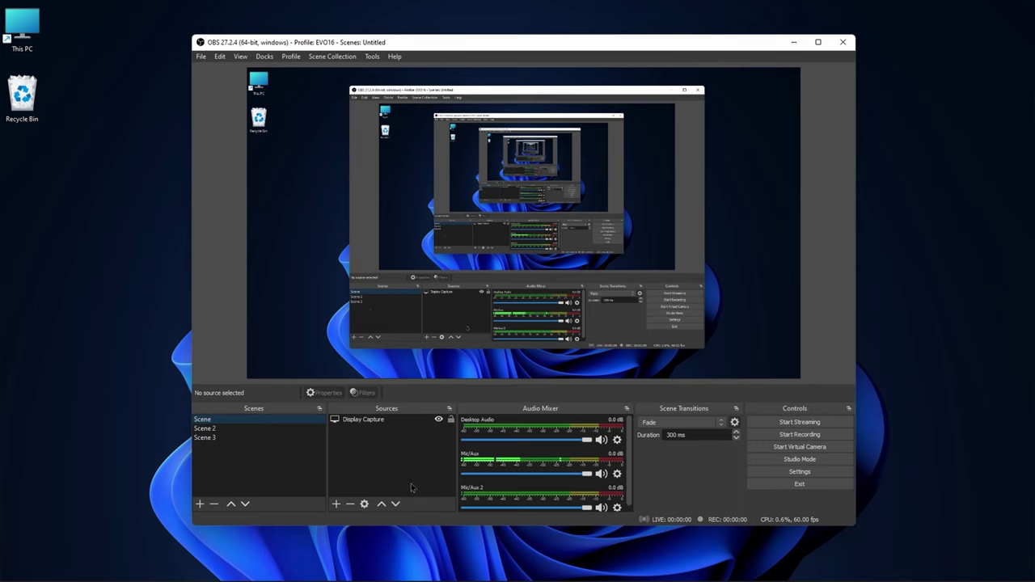
pyautogui.rightClick(470, 455)
pyautogui.click(509, 362)
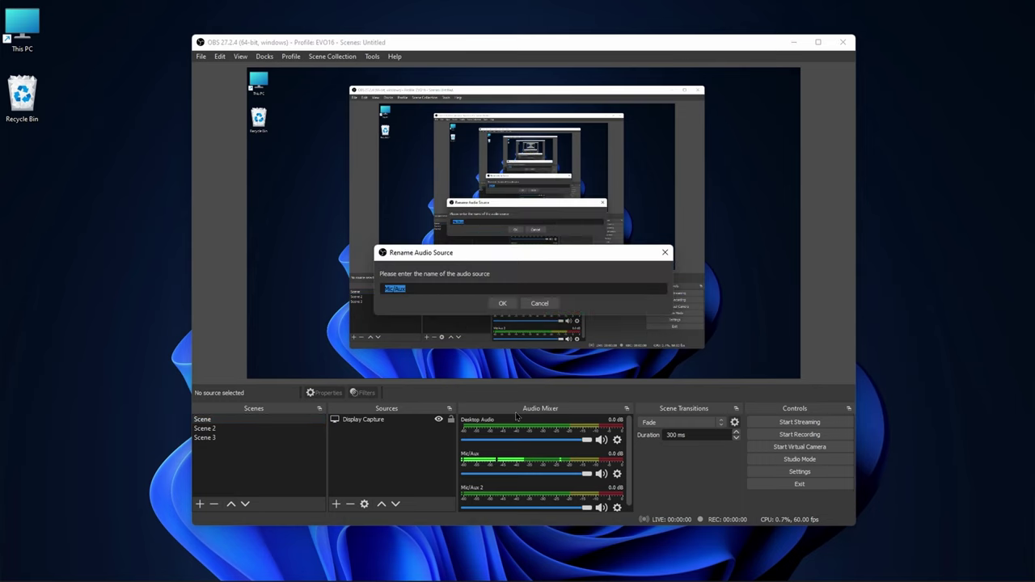
pyautogui.press('Return')
pyautogui.rightClick(472, 490)
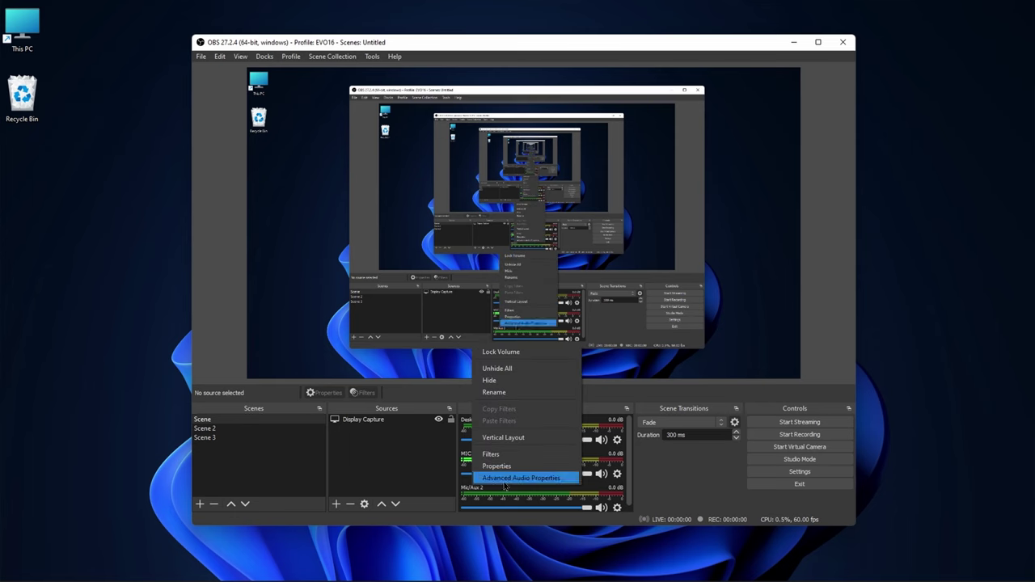
pyautogui.click(509, 393)
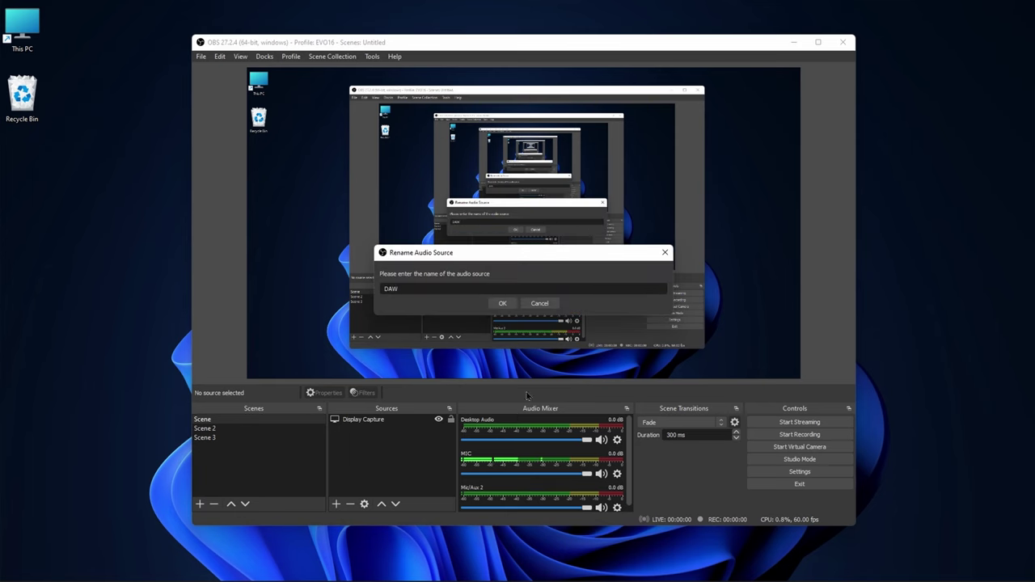
pyautogui.write('DAW')
pyautogui.press('Return')
# Step: Disable the global microphone channels and add an Audio Input Capture source named Mic with its own input device
pyautogui.click(799, 471)
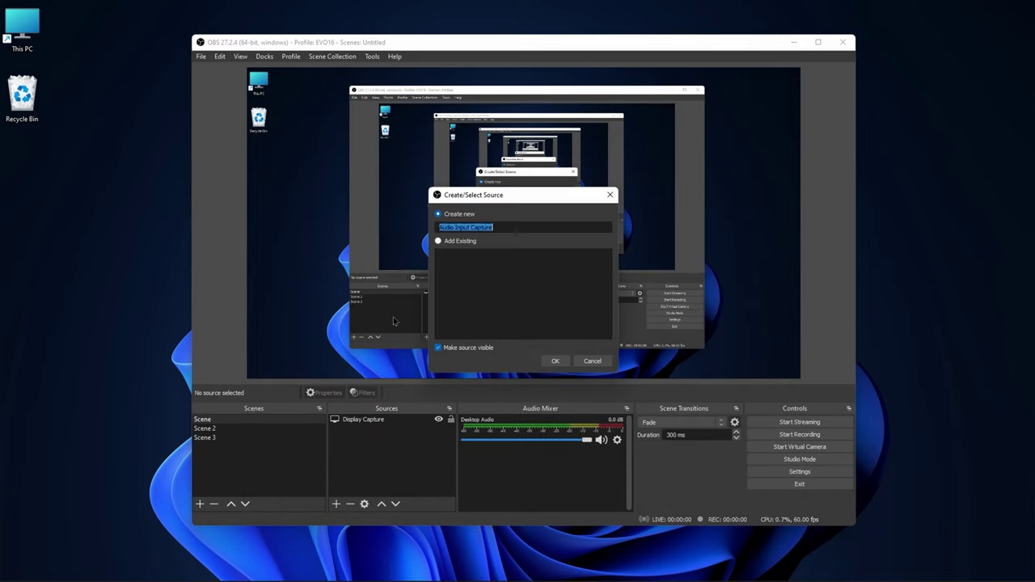
pyautogui.write('Mic')
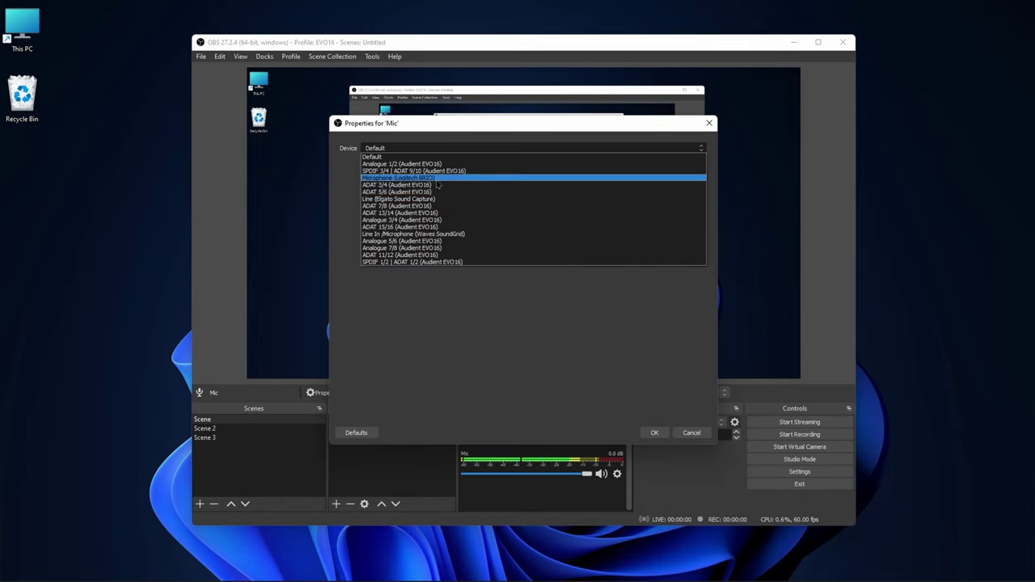
pyautogui.click(485, 173)
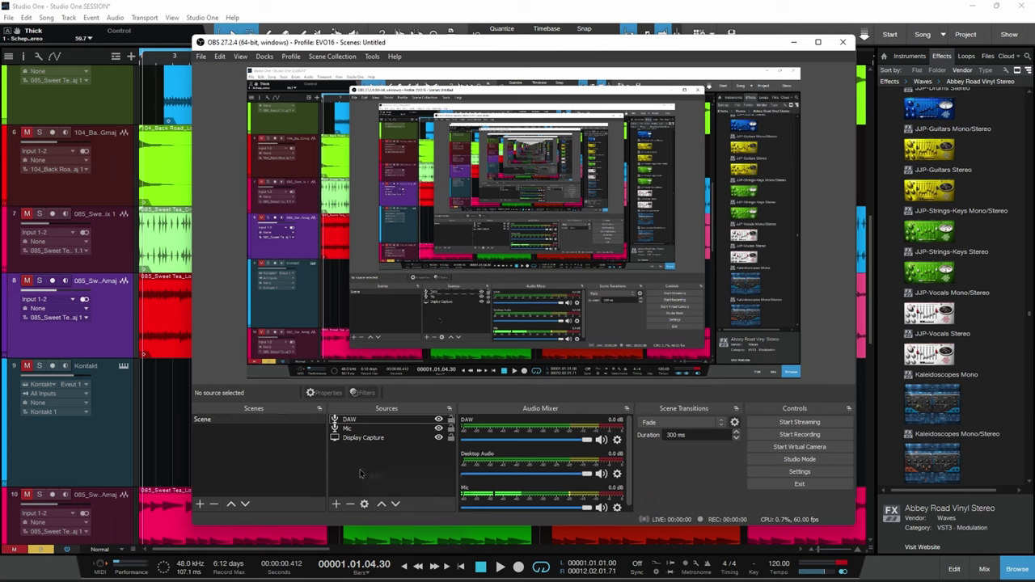
# Step: Add a Video Capture Device source named Webcam that uses the Logitech BRIO
pyautogui.rightClick(361, 473)
pyautogui.moveTo(424, 479)
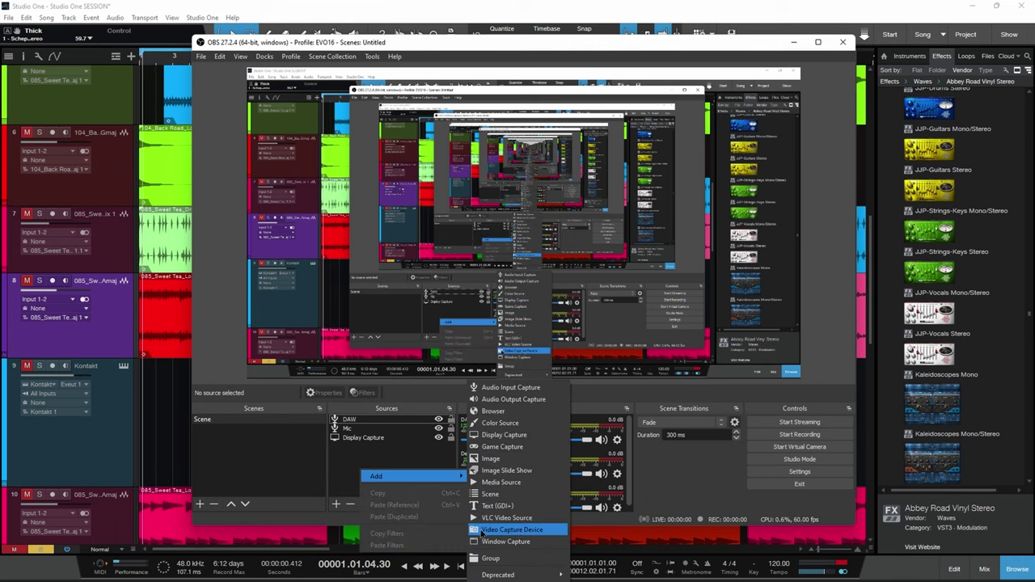
pyautogui.click(512, 529)
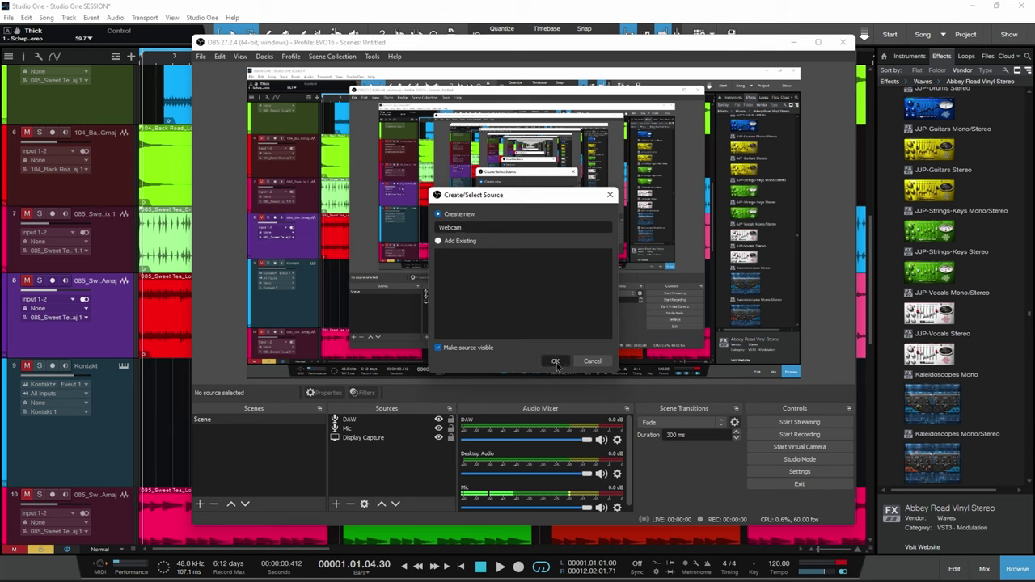
pyautogui.click(557, 361)
pyautogui.click(537, 354)
pyautogui.press('Escape')
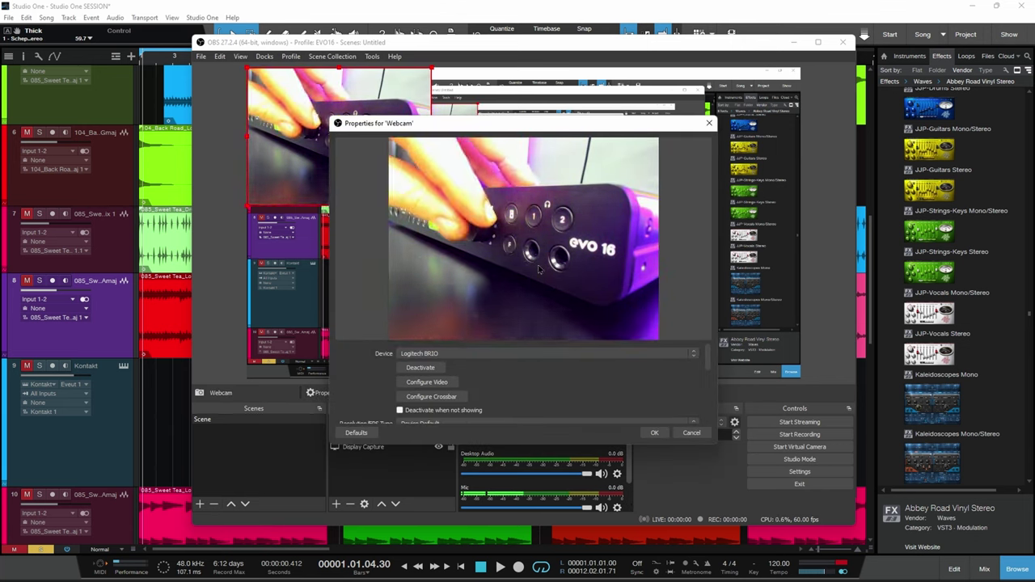
pyautogui.click(654, 432)
# Step: Move the webcam image into the lower-left corner of the canvas and scale it to about a quarter of the canvas width
pyautogui.moveTo(348, 217); pyautogui.dragTo(344, 332)
pyautogui.moveTo(430, 240); pyautogui.dragTo(453, 227)
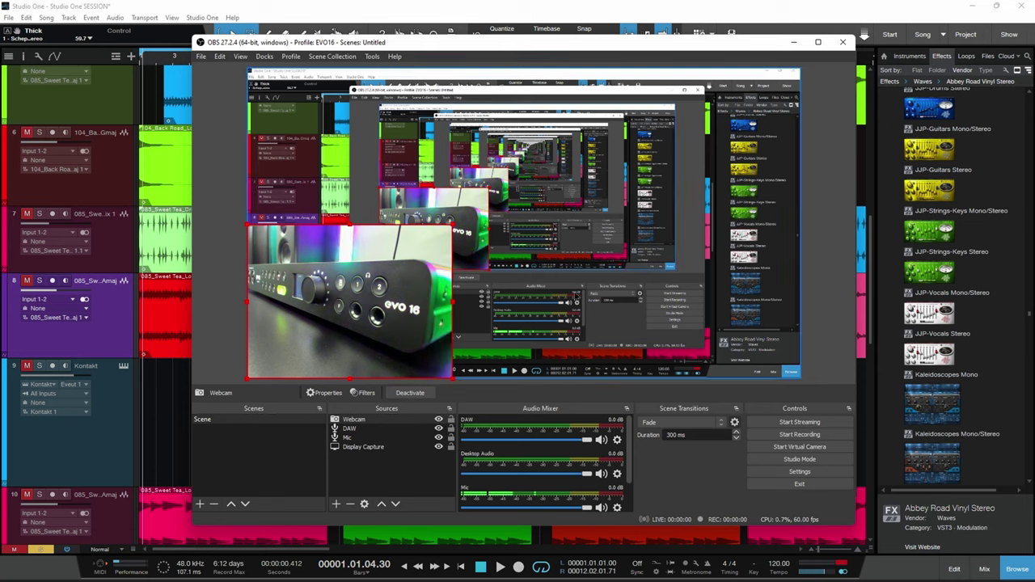
pyautogui.click(615, 326)
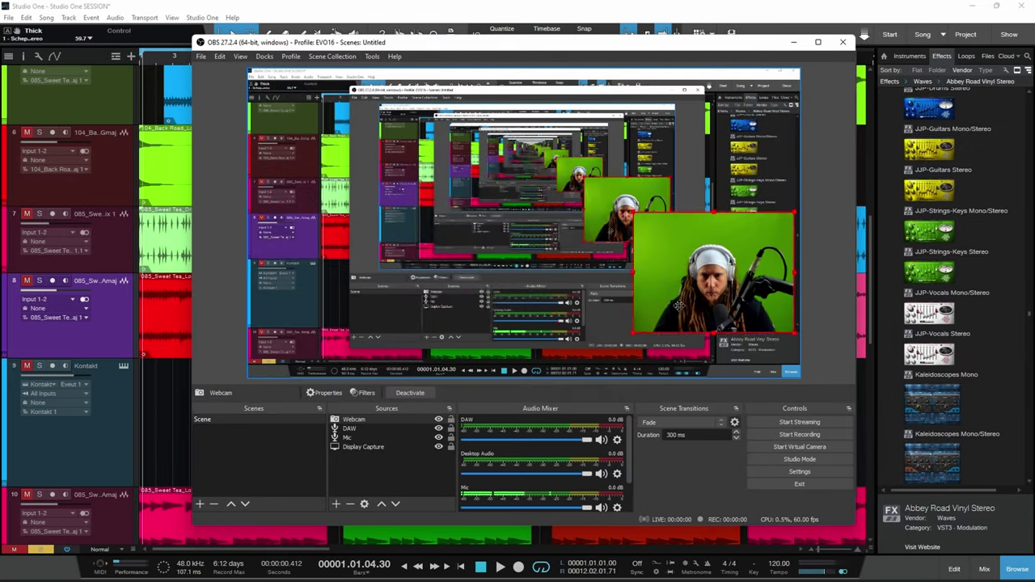
pyautogui.moveTo(676, 273); pyautogui.dragTo(288, 347)
pyautogui.moveTo(408, 259); pyautogui.dragTo(381, 272)
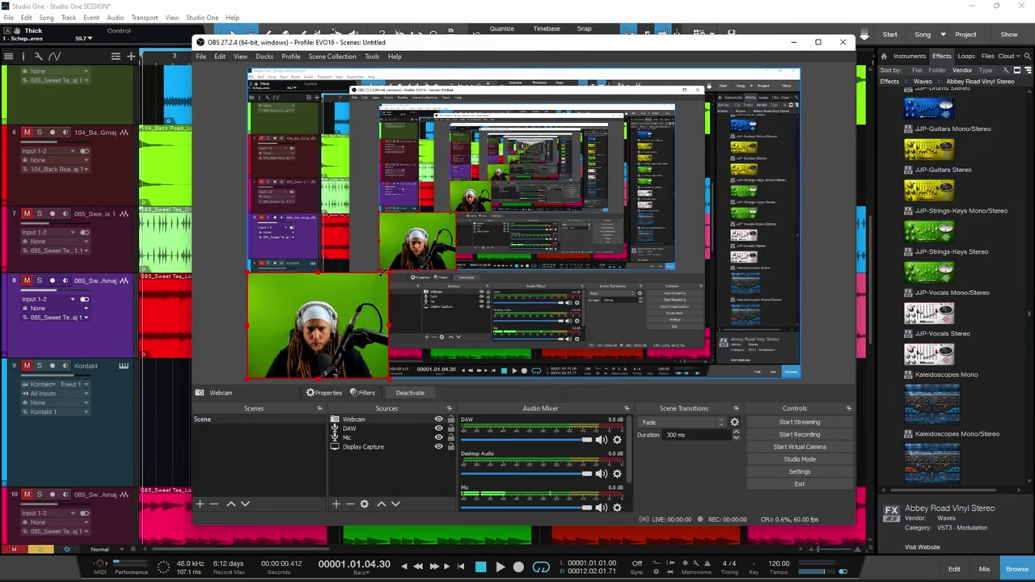
# Step: Add a Chroma Key effect filter with the green key color to the Webcam source and reposition the keyed image on the canvas
pyautogui.rightClick(353, 421)
pyautogui.click(379, 400)
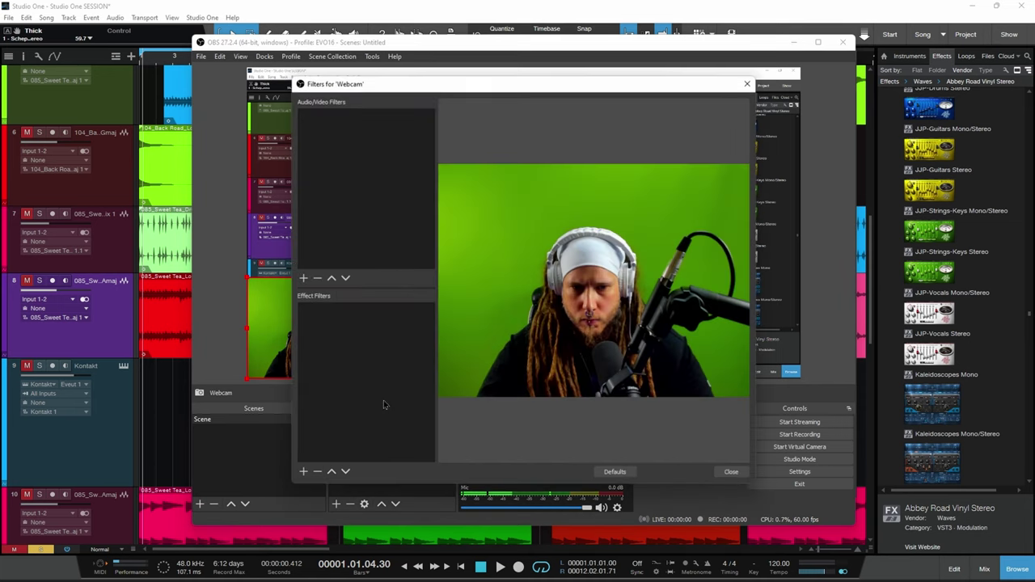
pyautogui.click(304, 472)
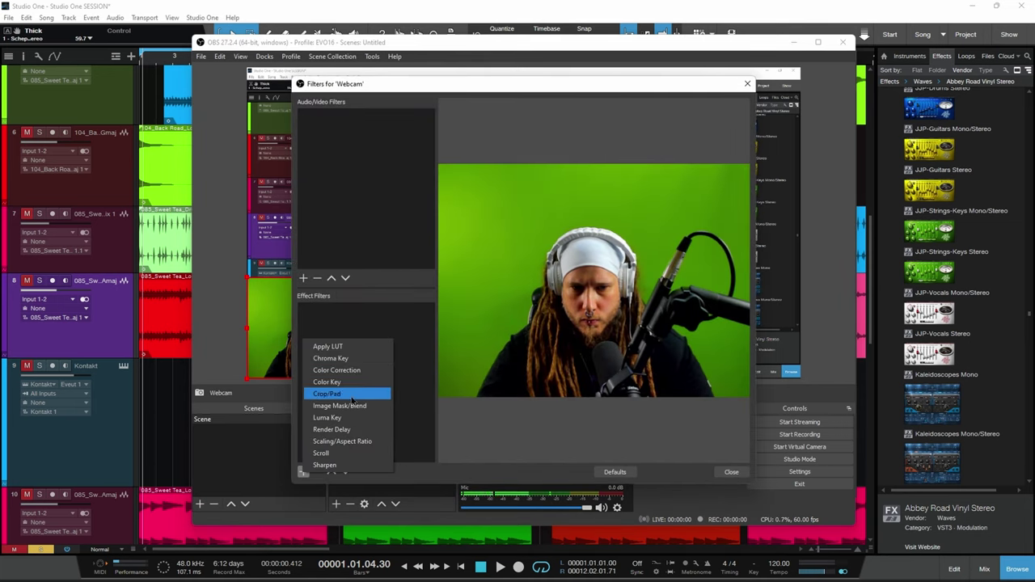
pyautogui.click(346, 361)
pyautogui.press('Return')
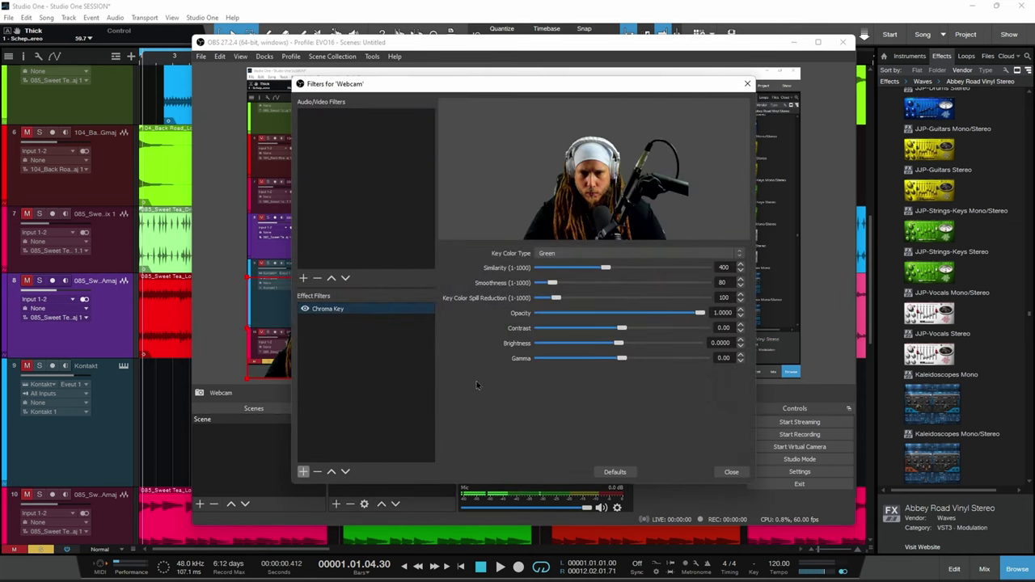
pyautogui.click(730, 472)
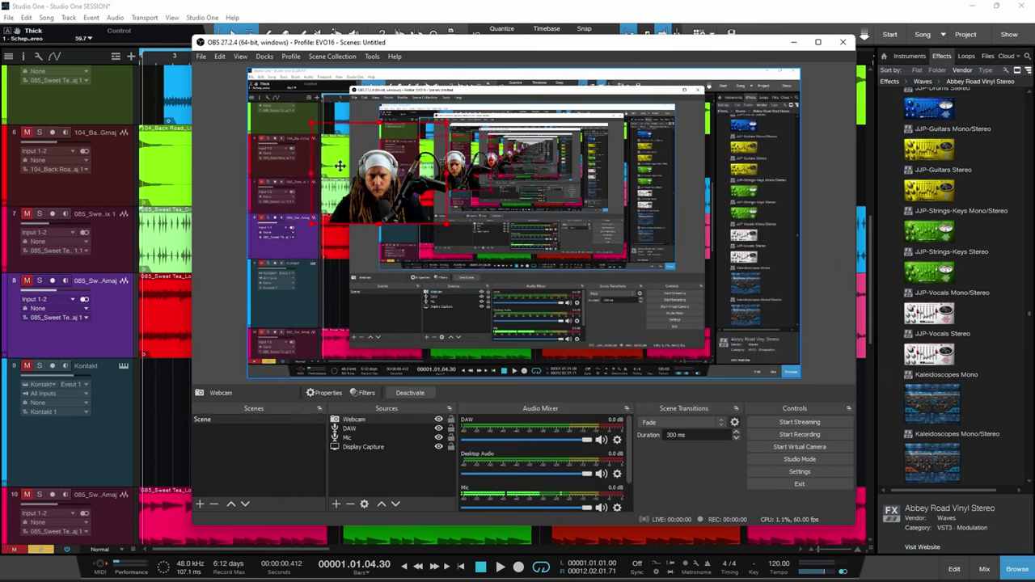
pyautogui.moveTo(323, 310); pyautogui.dragTo(329, 320)
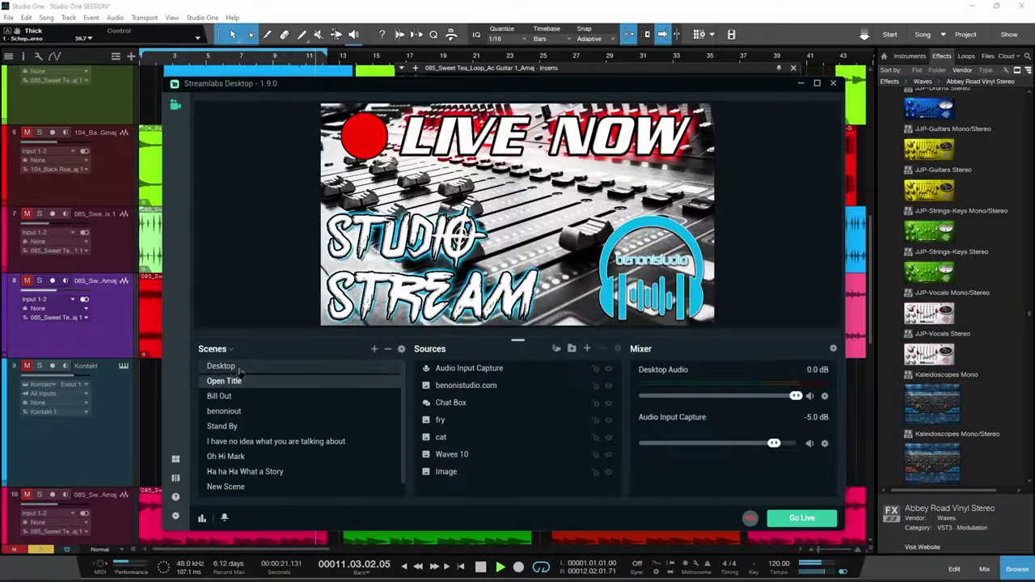
# Step: Switch to the Desktop scene in Streamlabs Desktop, and close the audio settings in Google Meet
pyautogui.click(220, 366)
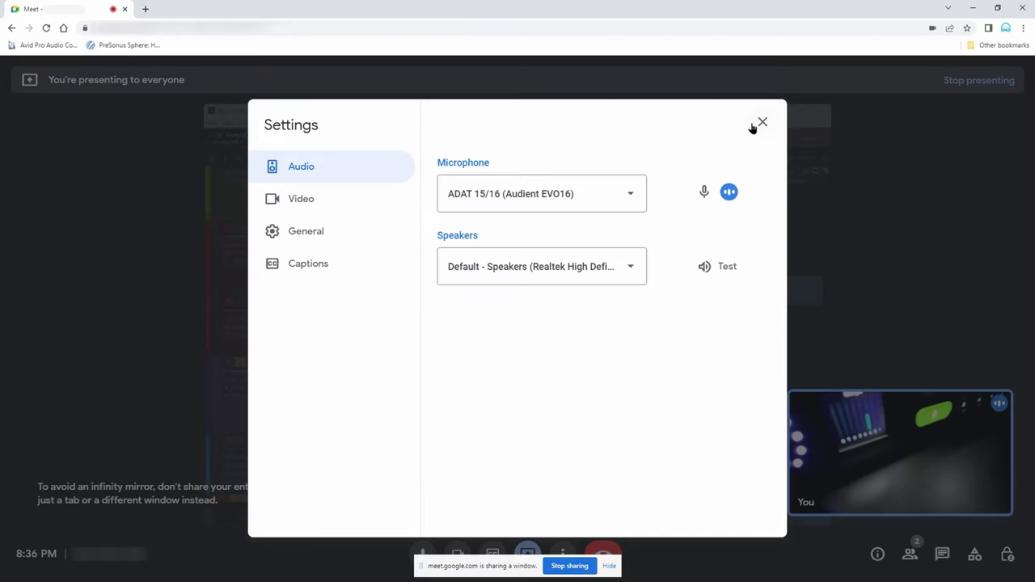
pyautogui.click(760, 123)
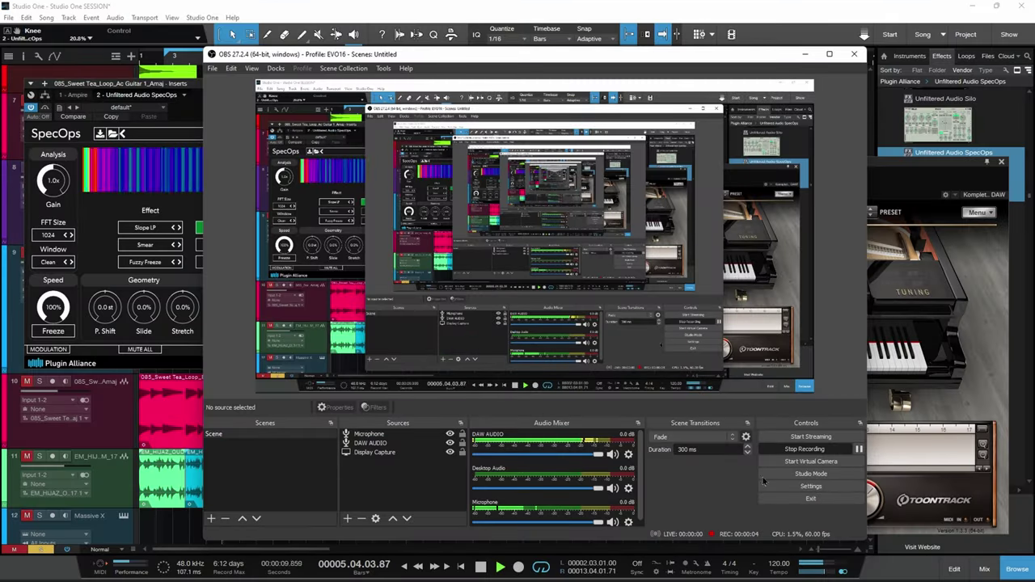
# Step: Look over the Loopback and GroundControl Room windows and the BlackHole web page as Mac audio routing options
pyautogui.click(911, 180)
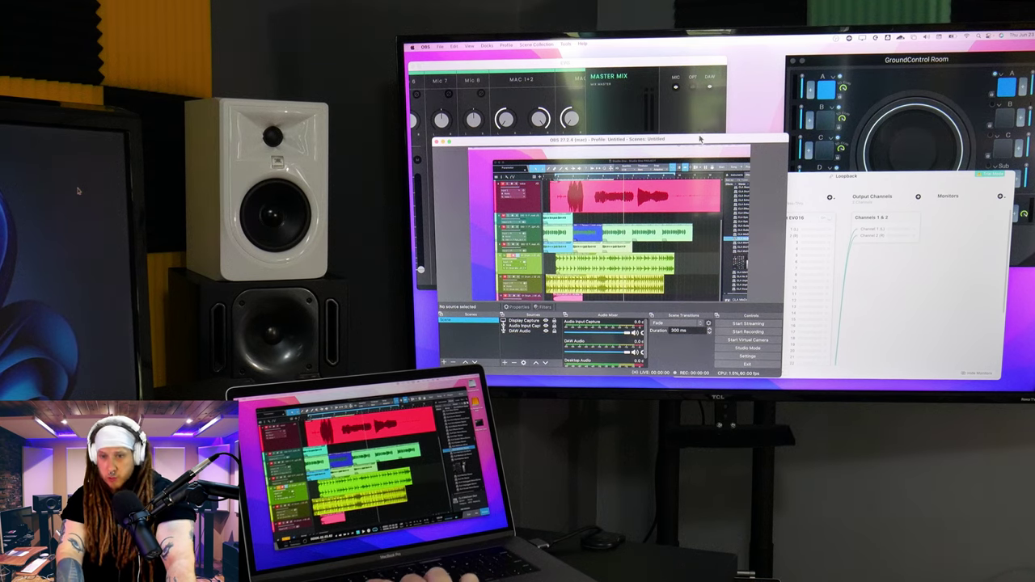
pyautogui.click(925, 77)
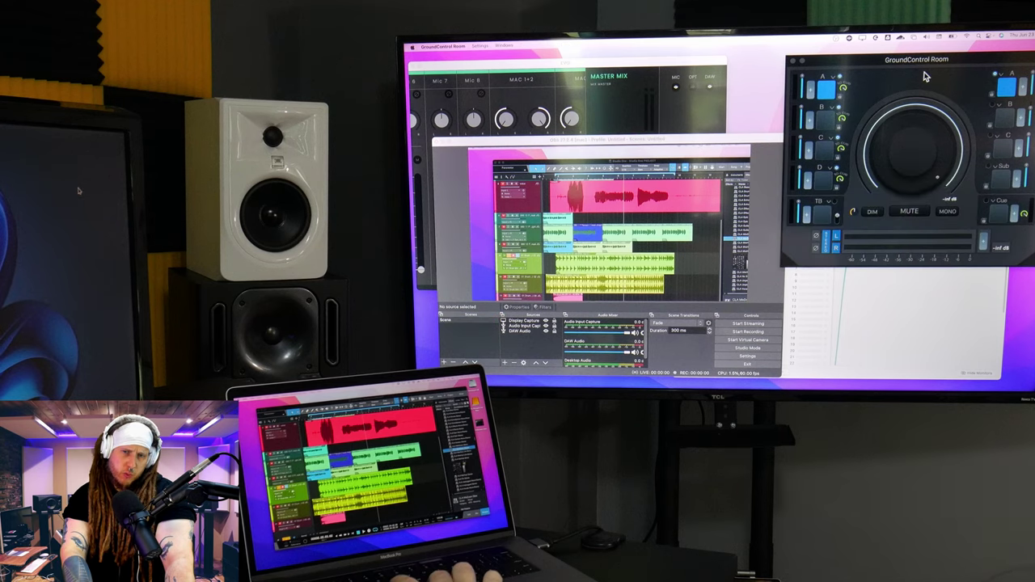
pyautogui.click(898, 303)
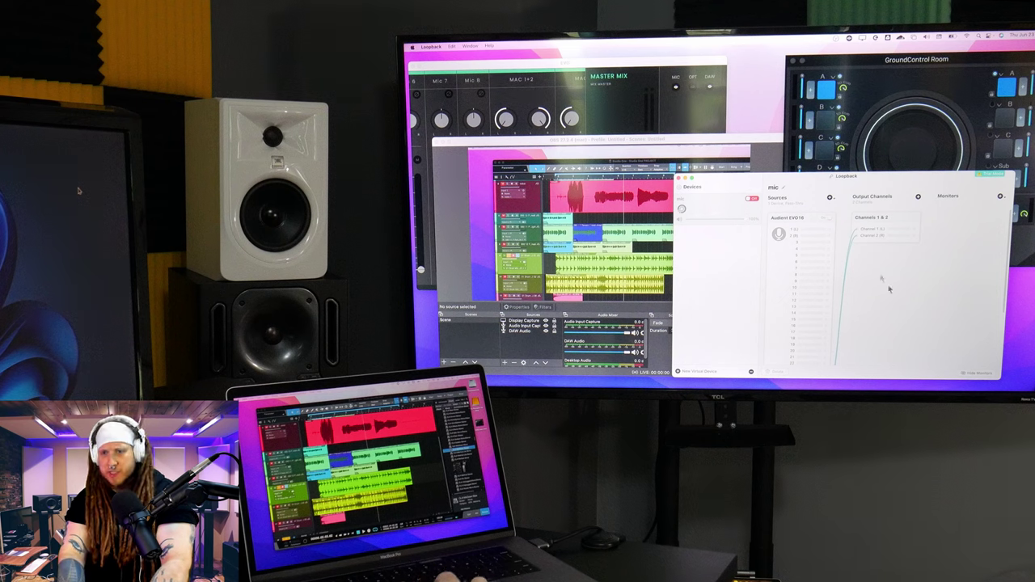
pyautogui.click(748, 145)
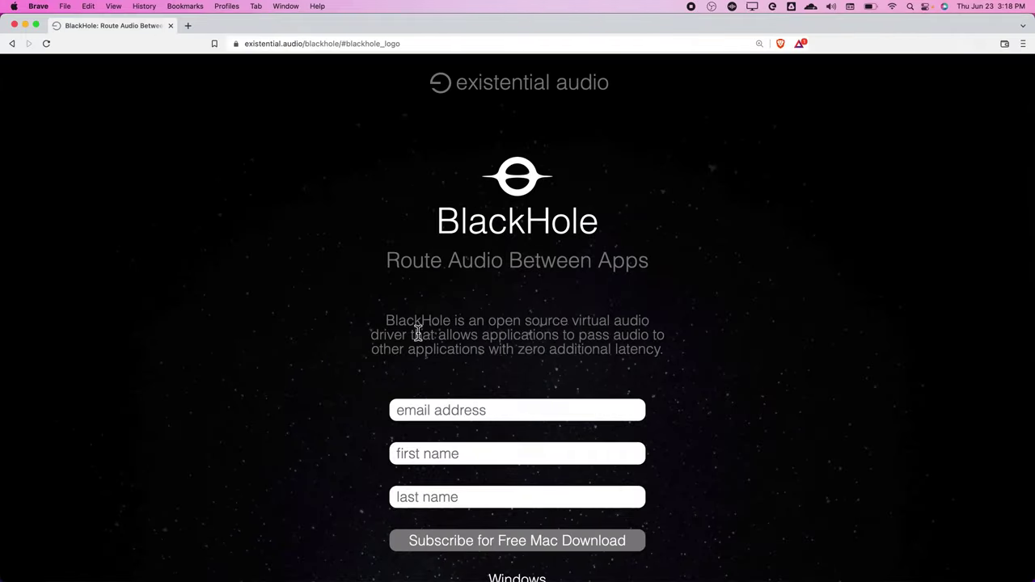
pyautogui.scroll(-10, 301, 370)
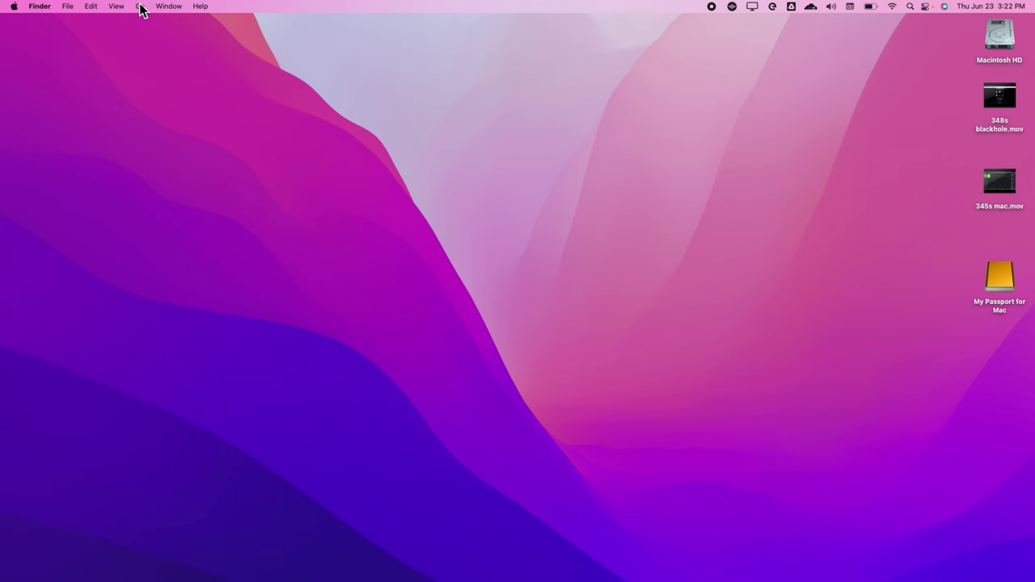
# Step: Open Audio MIDI Setup from Utilities, create a Multi-Output Device, and include BlackHole 2ch in it
pyautogui.click(139, 7)
pyautogui.click(190, 175)
pyautogui.doubleClick(331, 217)
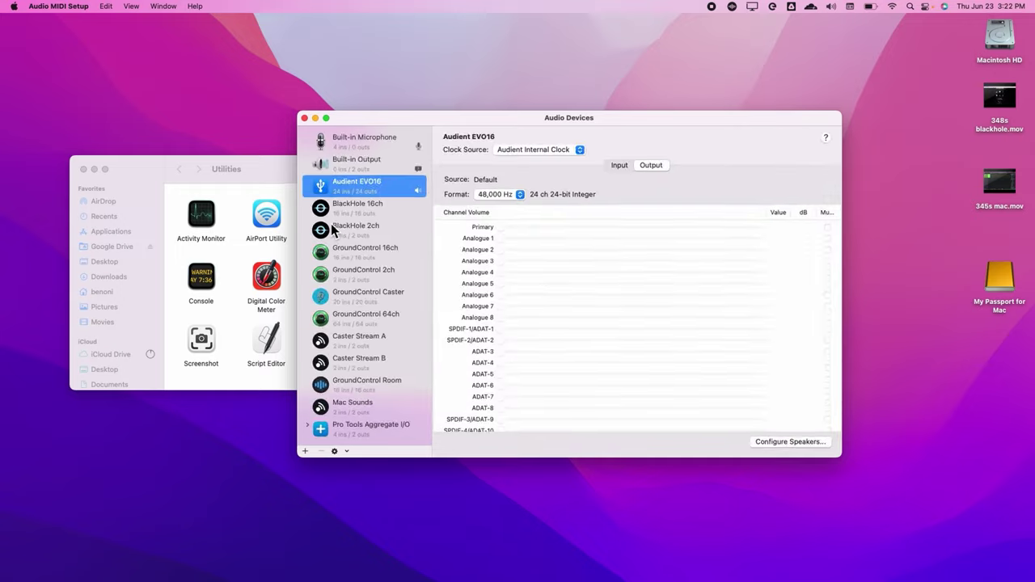
pyautogui.click(290, 488)
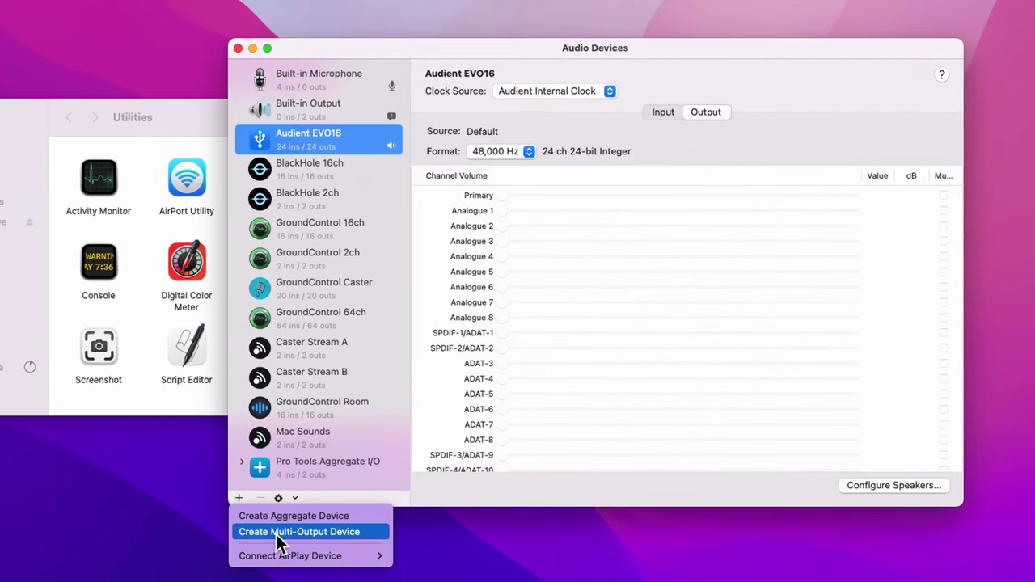
pyautogui.click(299, 532)
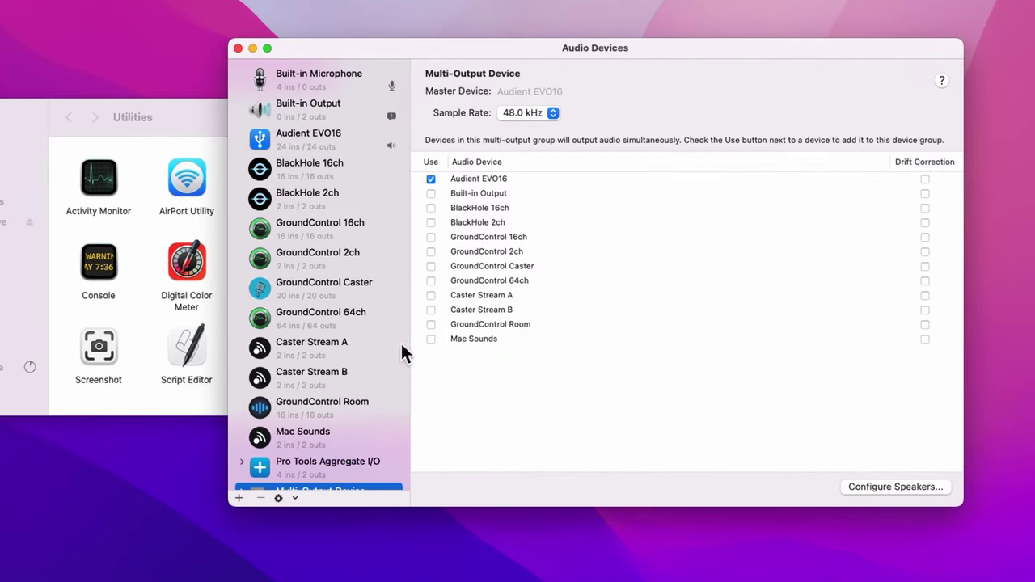
pyautogui.click(432, 223)
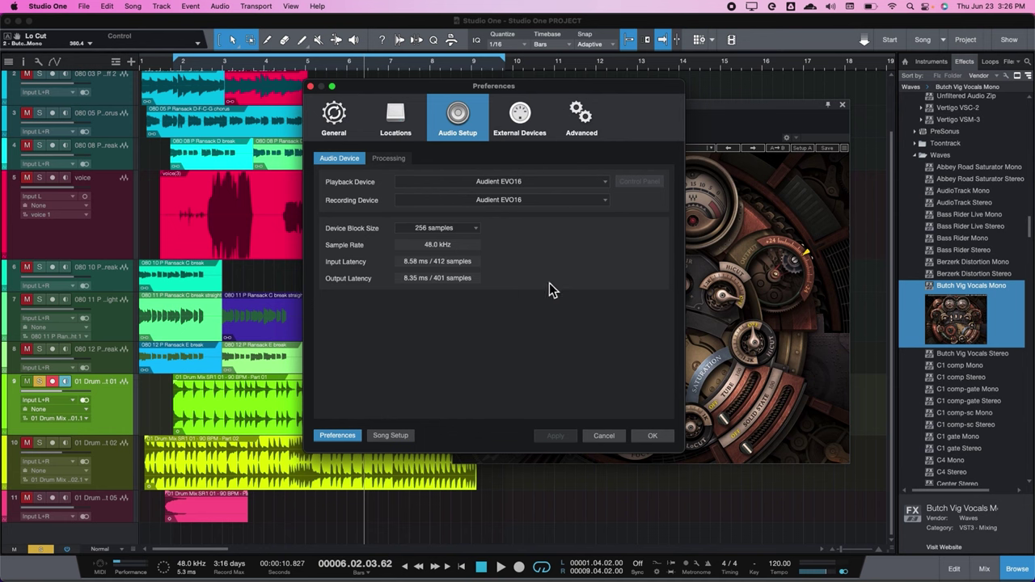
# Step: Set the playback device in Studio One to Multi-Output Device and open the Mac's sound output options
pyautogui.click(538, 182)
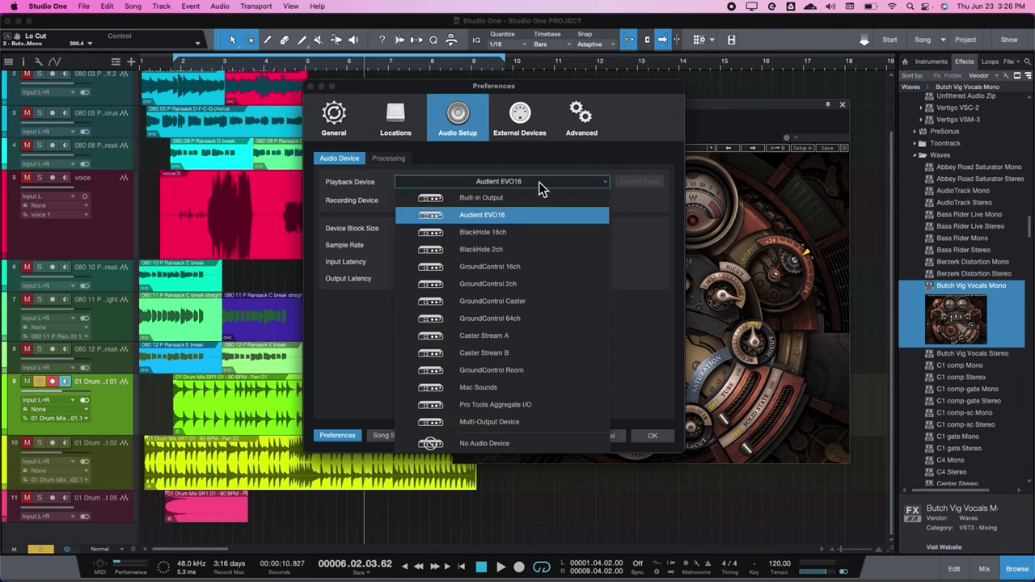
pyautogui.click(505, 422)
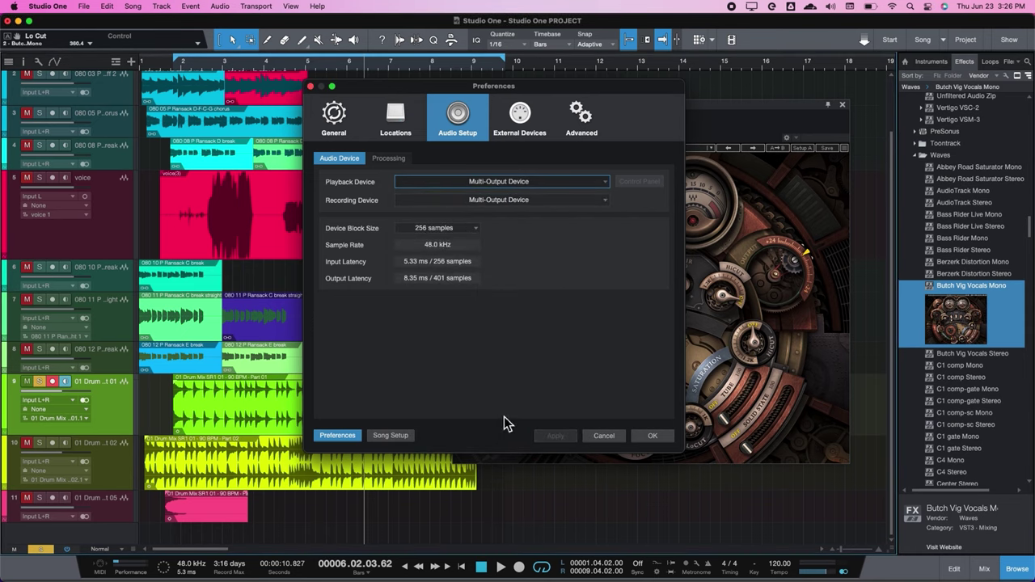
pyautogui.click(651, 436)
pyautogui.click(830, 8)
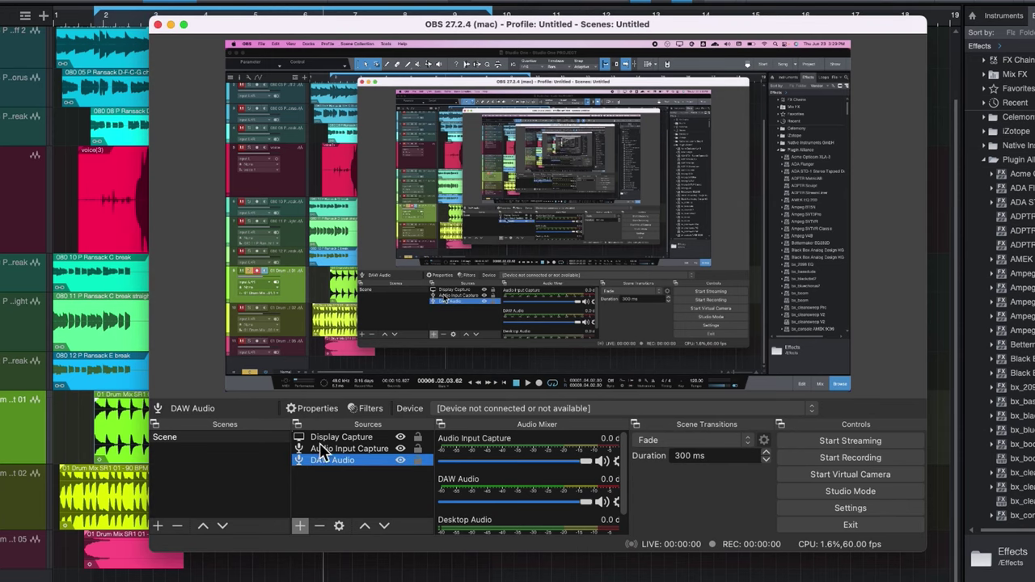
# Step: Set the DAW Audio source's device in OBS to BlackHole 2ch and start playback in Studio One
pyautogui.click(517, 411)
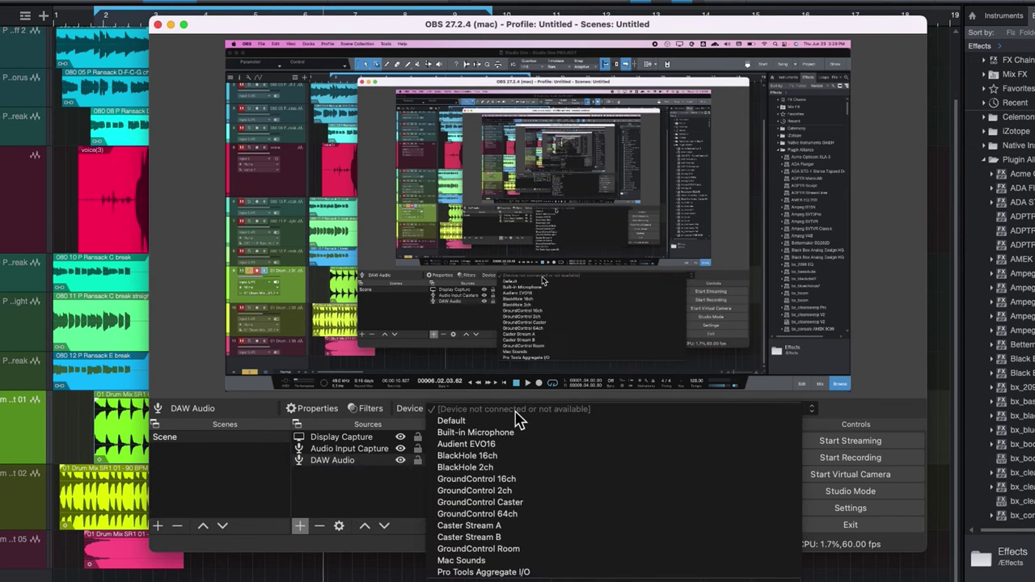
pyautogui.click(489, 469)
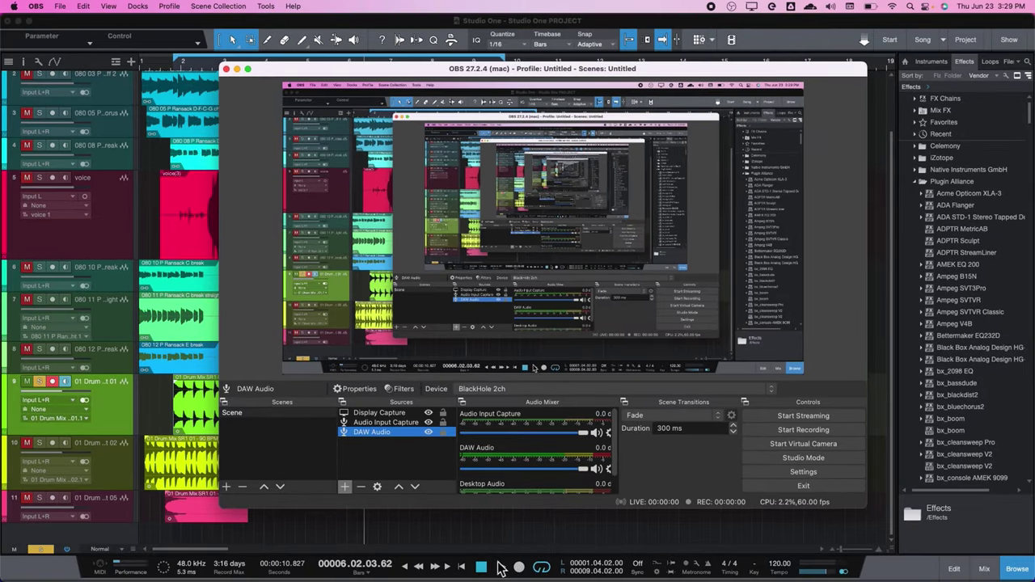
pyautogui.click(500, 567)
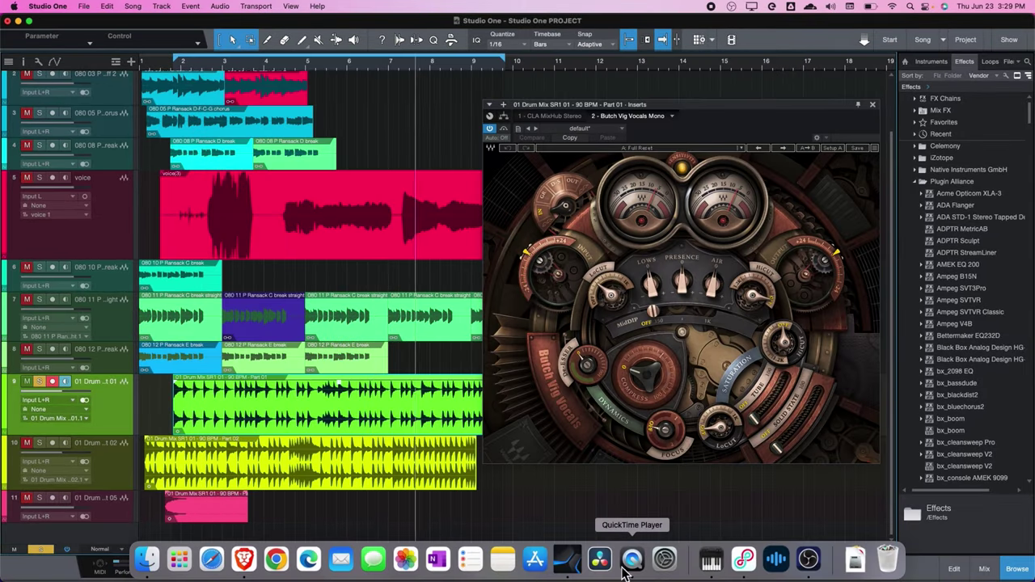
# Step: Set the playback device in Studio One's audio setup to Audient EVO16 and apply the preferences
pyautogui.click(808, 558)
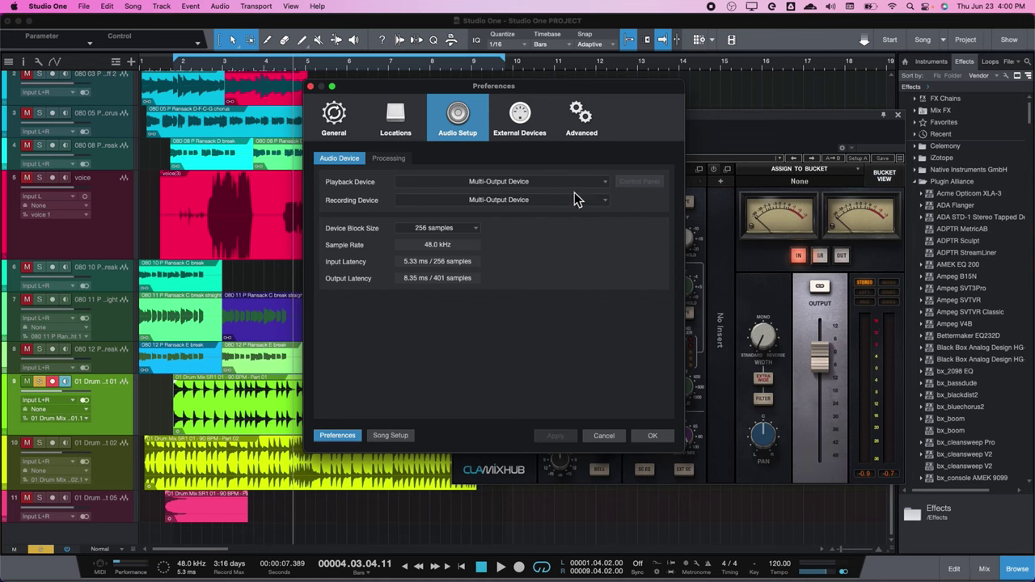
pyautogui.click(577, 191)
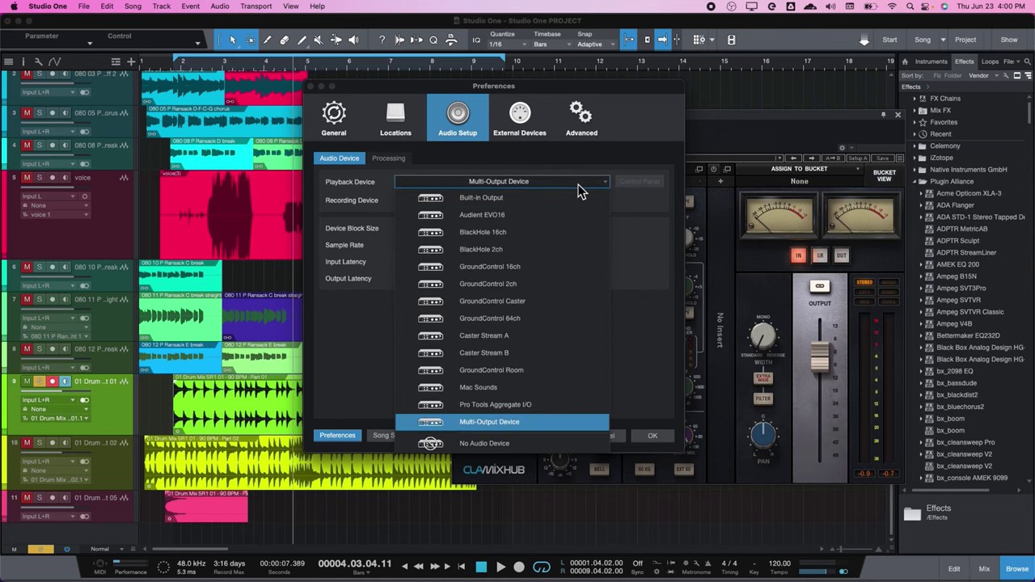
pyautogui.click(507, 215)
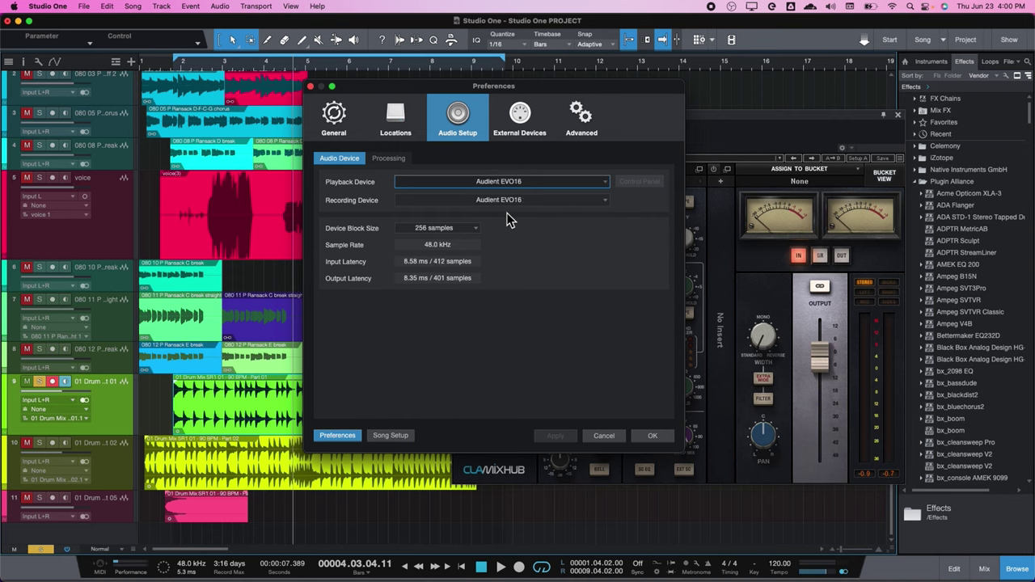
pyautogui.click(652, 436)
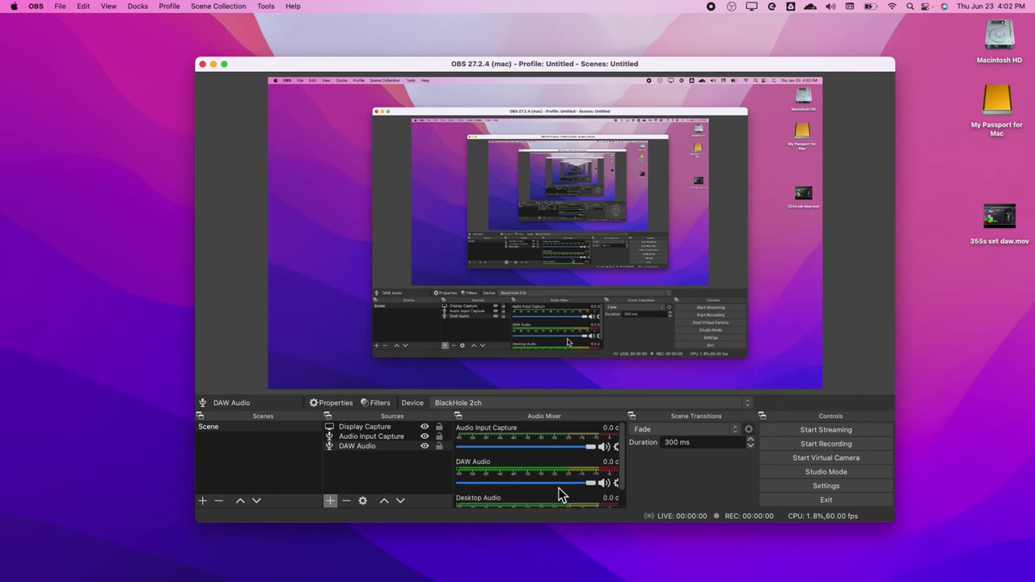
# Step: Set the DAW Audio source's device in OBS to Audient EVO16
pyautogui.click(615, 483)
pyautogui.click(636, 466)
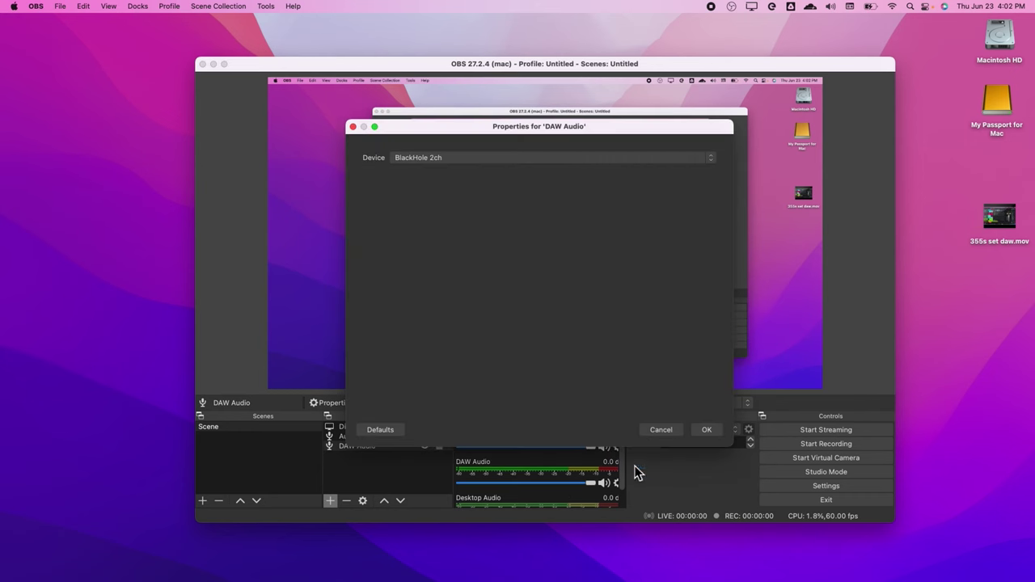
pyautogui.click(574, 155)
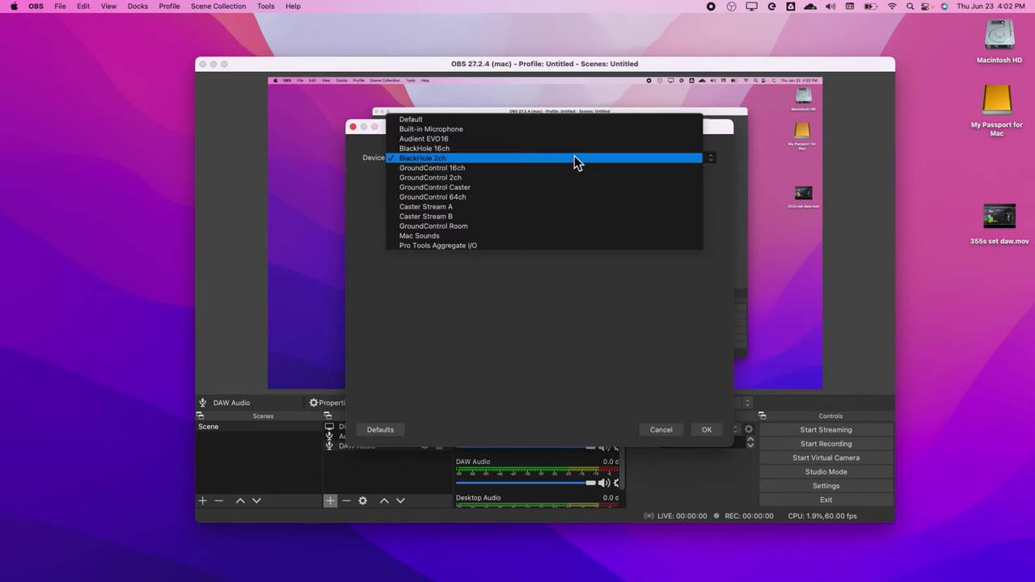
pyautogui.click(497, 139)
pyautogui.click(705, 429)
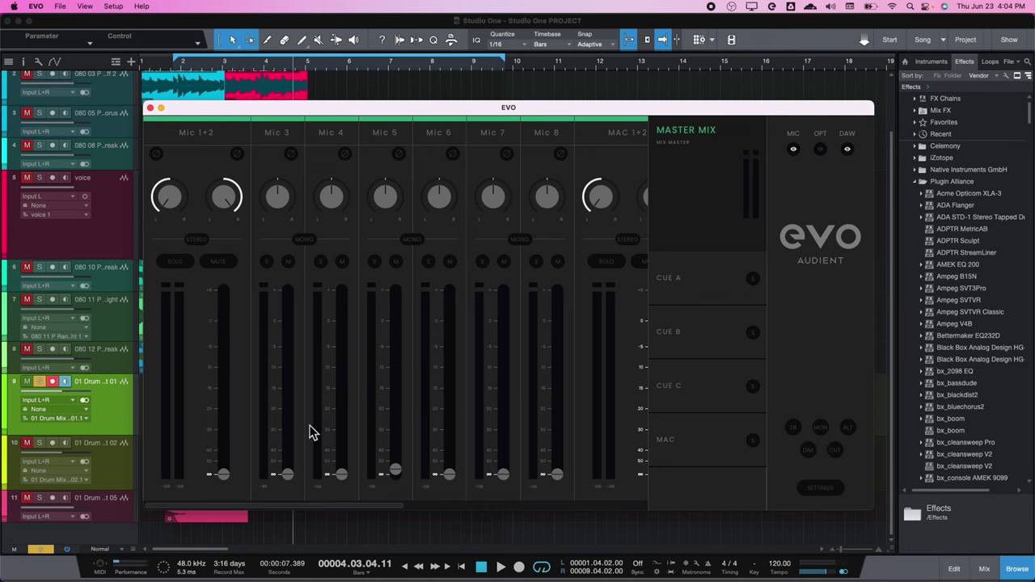
# Step: Start playback in Studio One and switch to OBS to check the DAW Audio level
pyautogui.click(501, 566)
pyautogui.moveTo(536, 568)
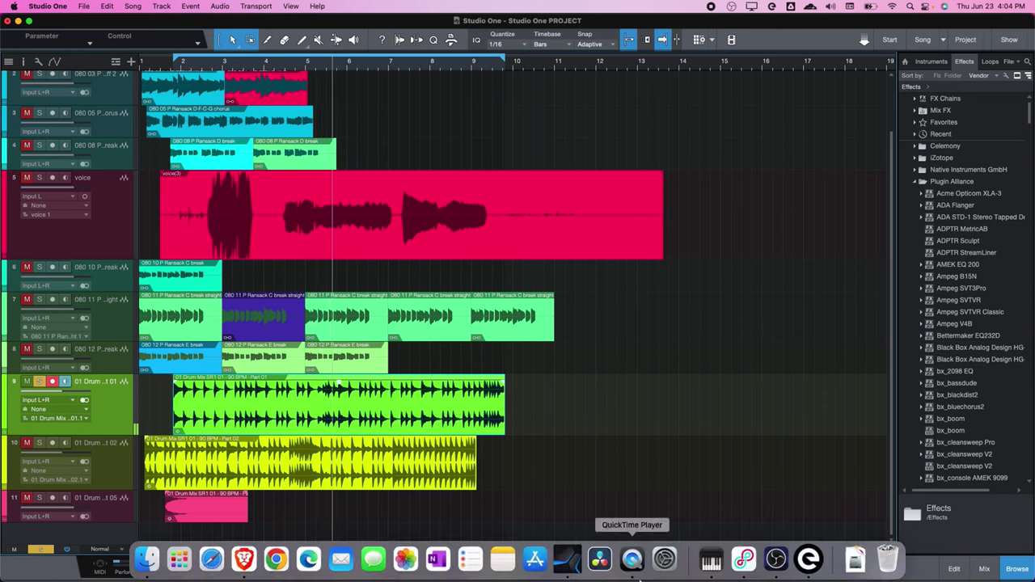
pyautogui.click(773, 559)
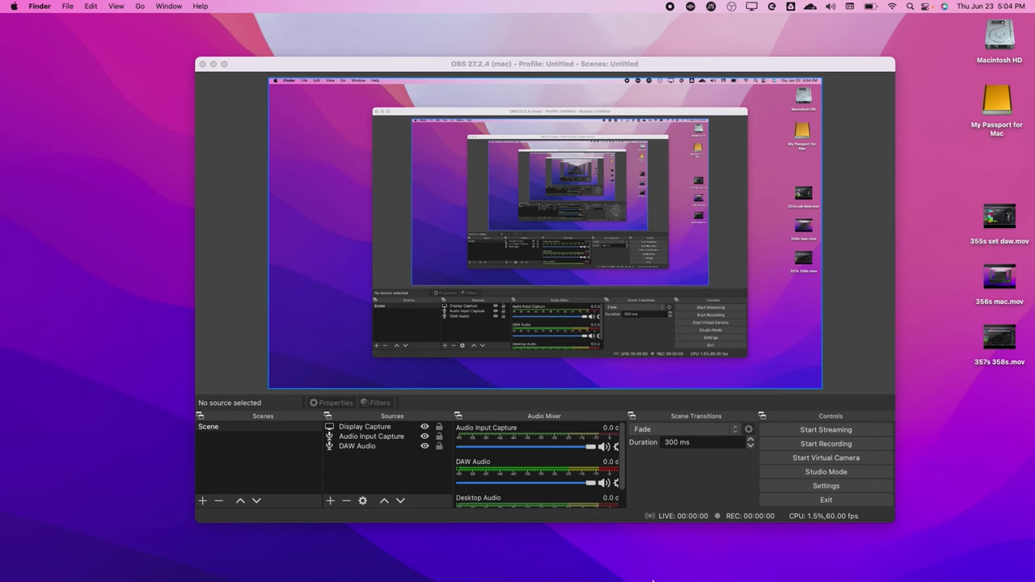
# Step: Look over the GroundControl Caster and GroundControl Room windows and the Loopback web page as alternative routing apps
pyautogui.click(742, 557)
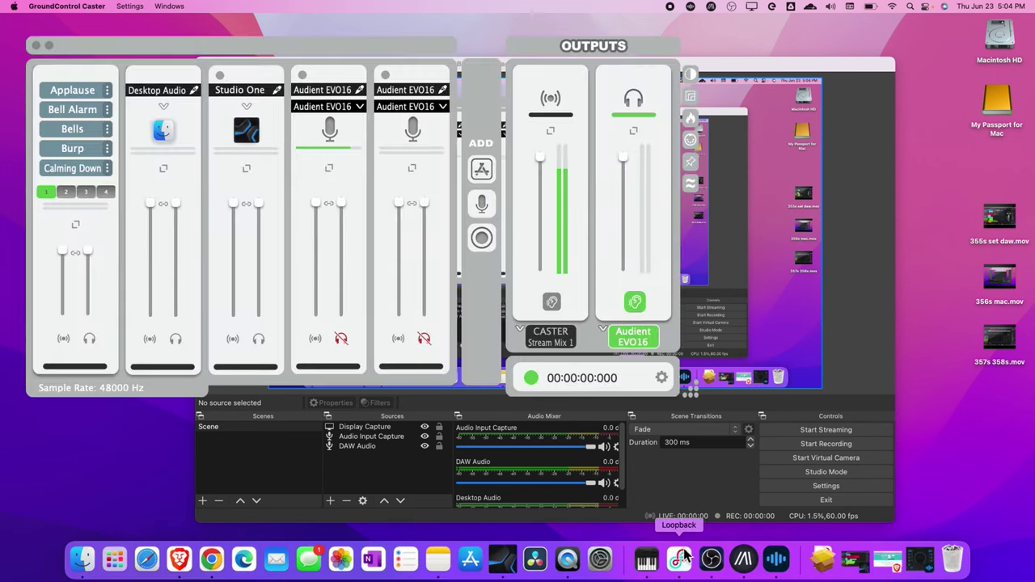
pyautogui.click(776, 558)
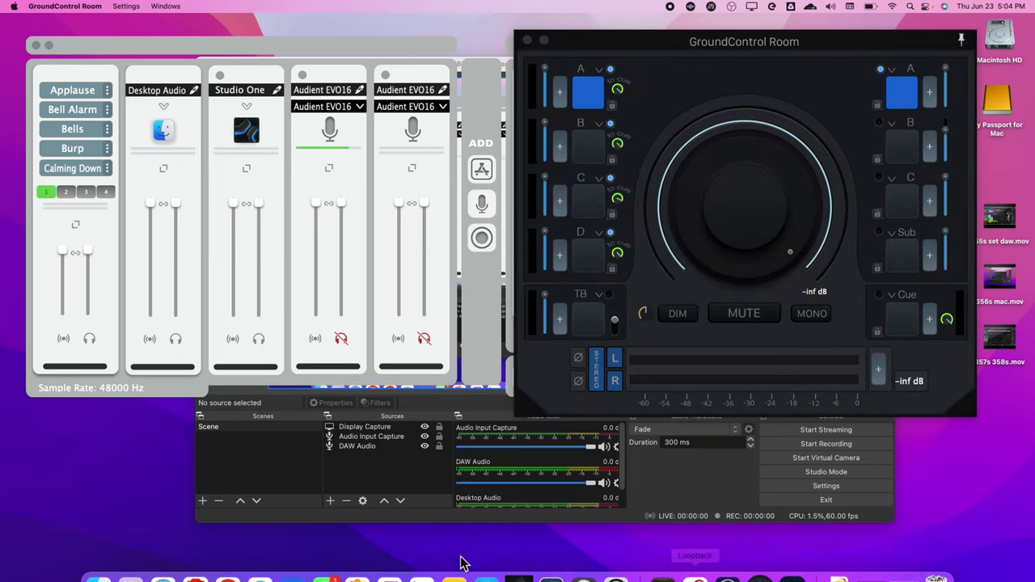
pyautogui.click(211, 557)
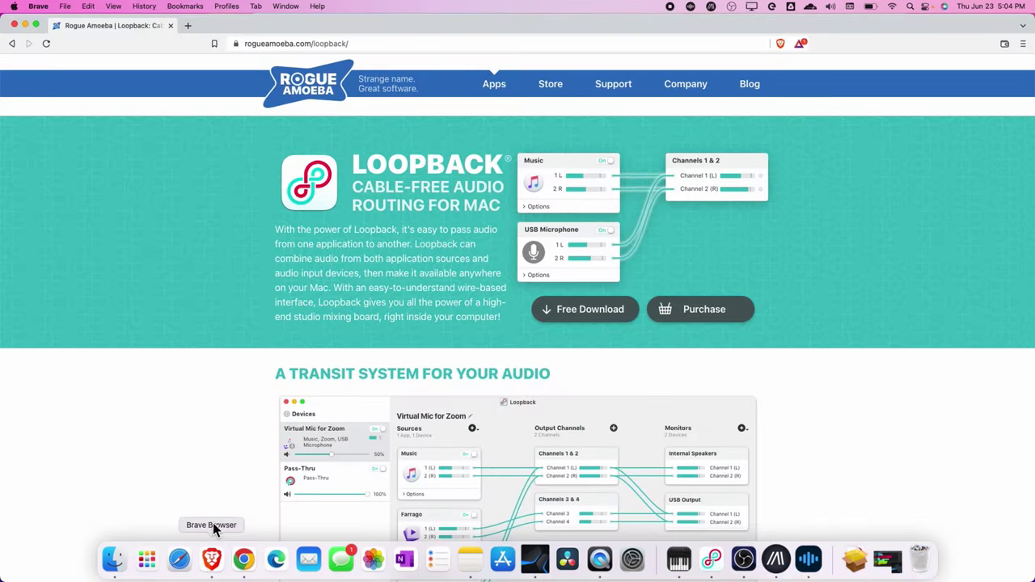
pyautogui.scroll(-3, 159, 394)
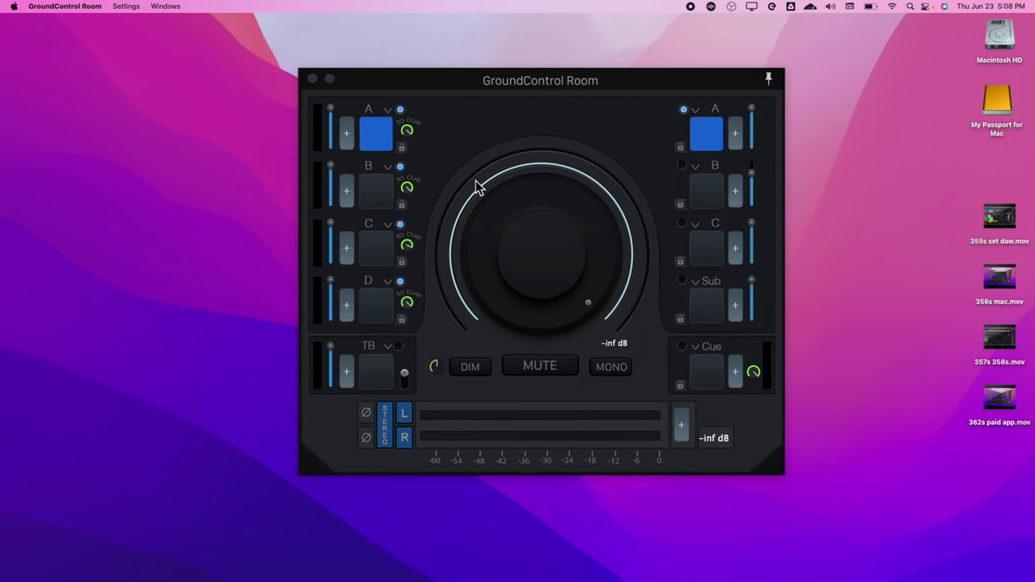
# Step: Route Audient EVO16 stereo channels ADAT-15/Loop-back 1 and ADAT-16/Loop-back 2 into input A of GroundControl Room, with output A on GroundControl Room
pyautogui.click(388, 111)
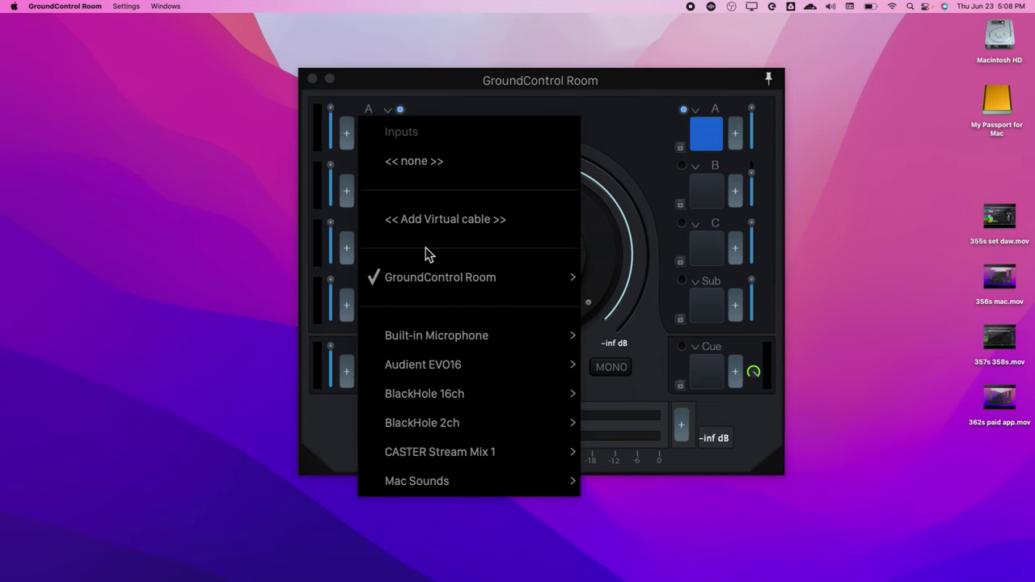
pyautogui.moveTo(492, 365)
pyautogui.moveTo(595, 364)
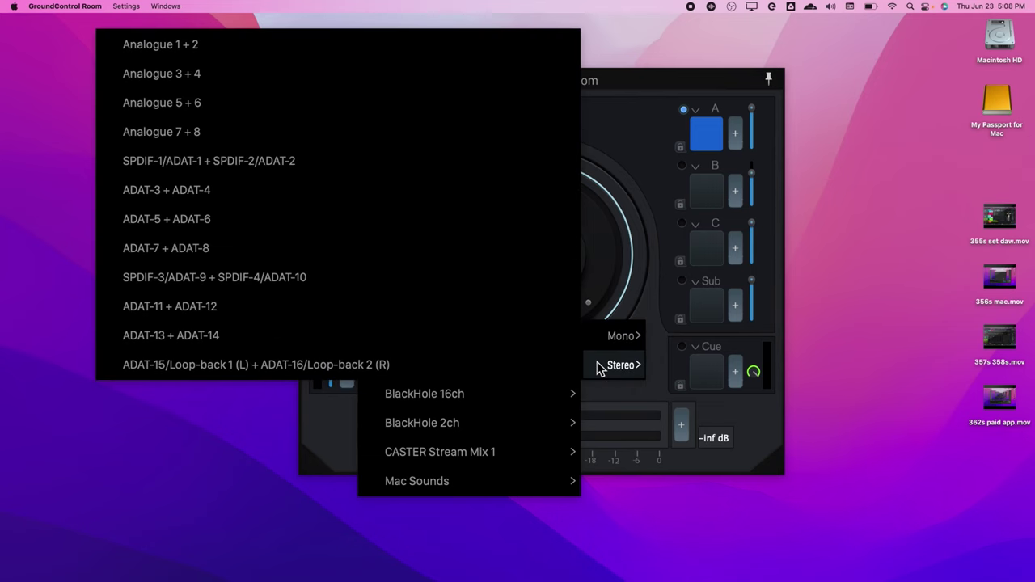
pyautogui.click(344, 368)
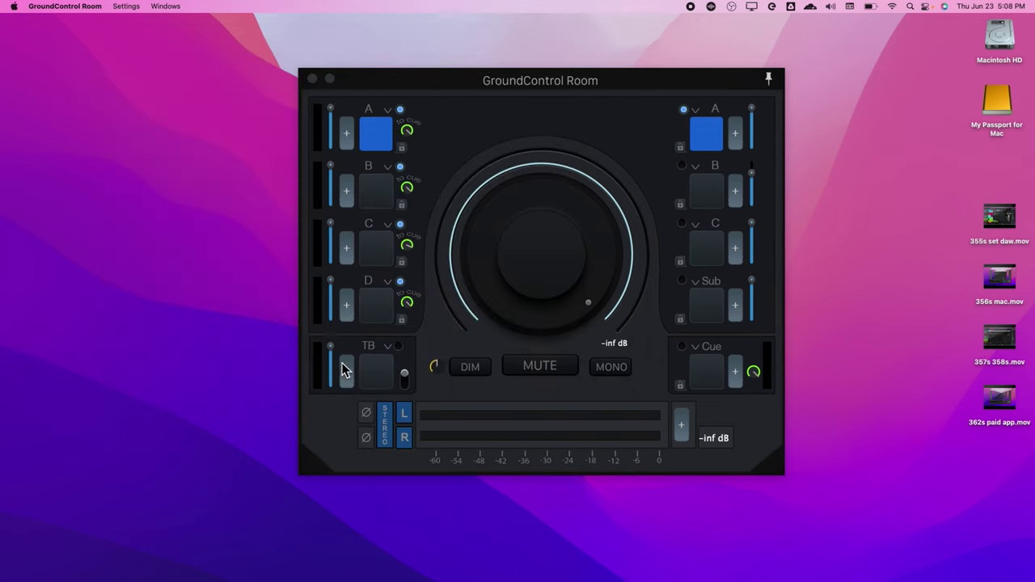
pyautogui.click(696, 113)
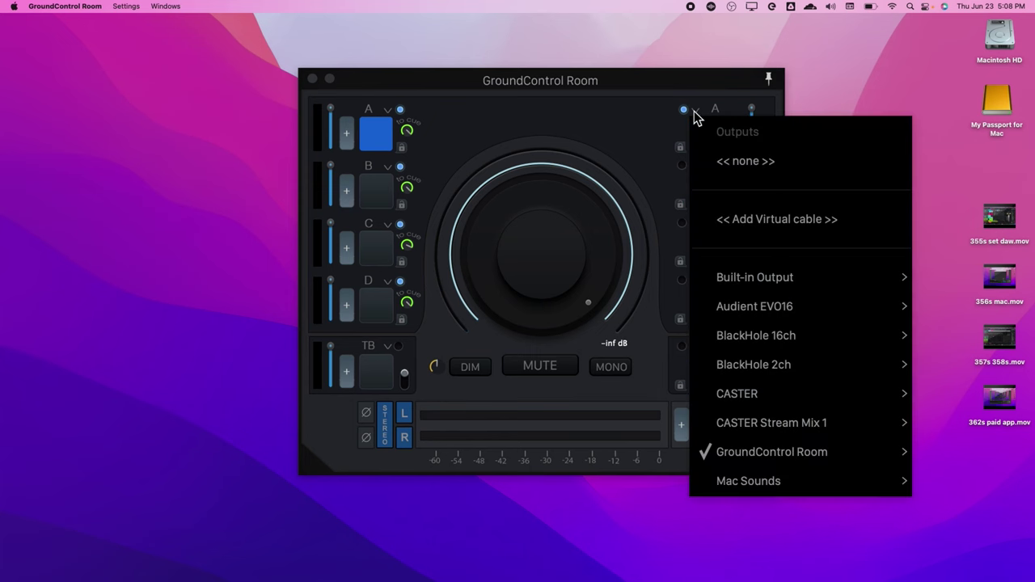
pyautogui.moveTo(865, 449)
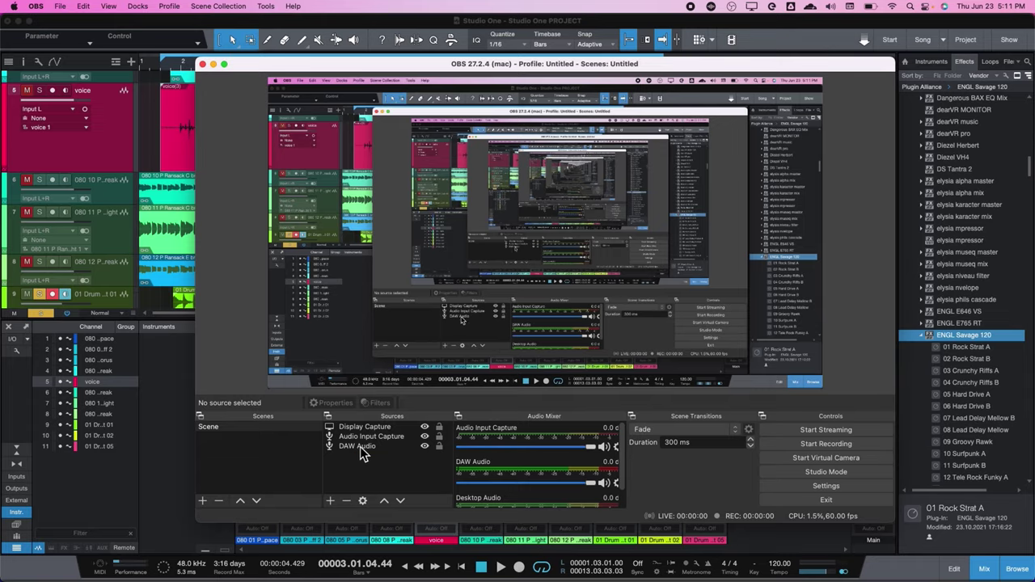
# Step: Set the DAW Audio source's device in OBS to GroundControl Room, start playback in Studio One, and check the source's level
pyautogui.click(360, 450)
pyautogui.click(489, 405)
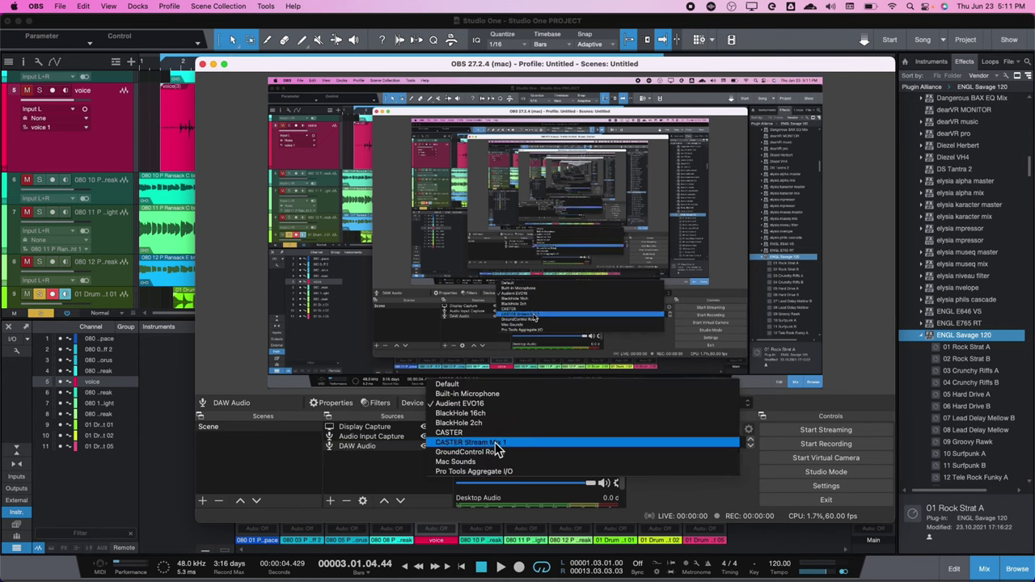
pyautogui.click(499, 452)
pyautogui.click(458, 536)
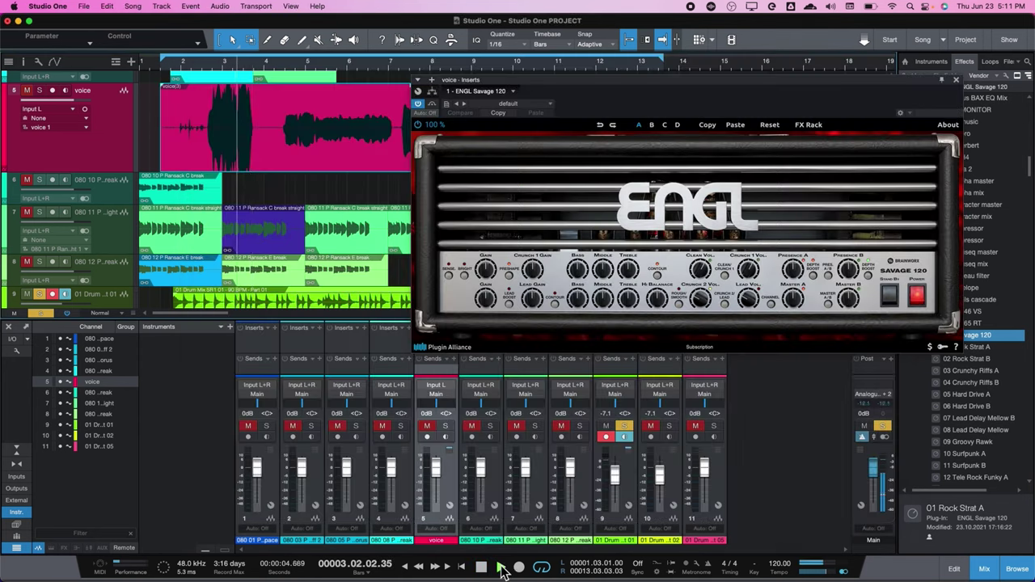
pyautogui.click(745, 559)
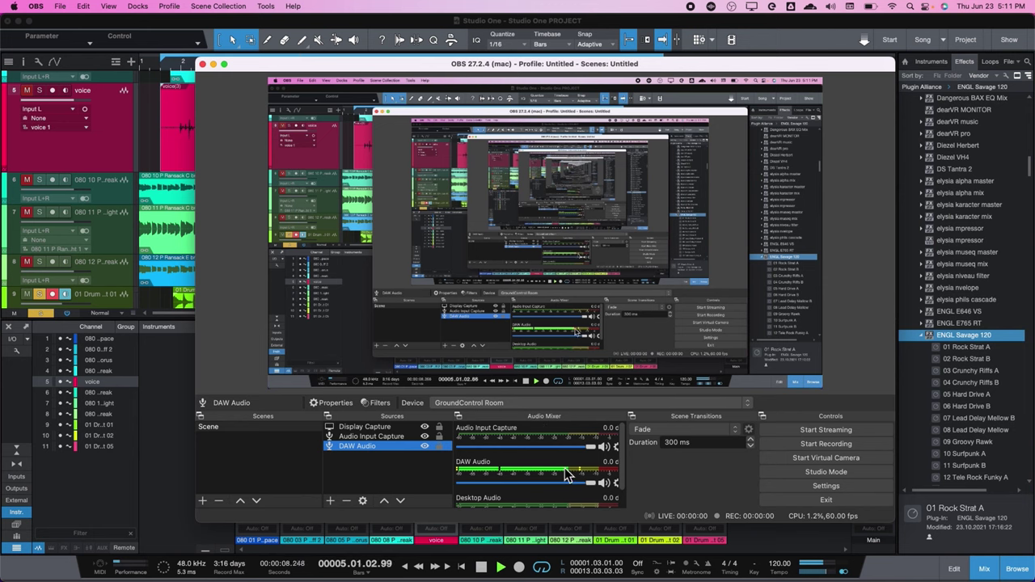
pyautogui.click(808, 560)
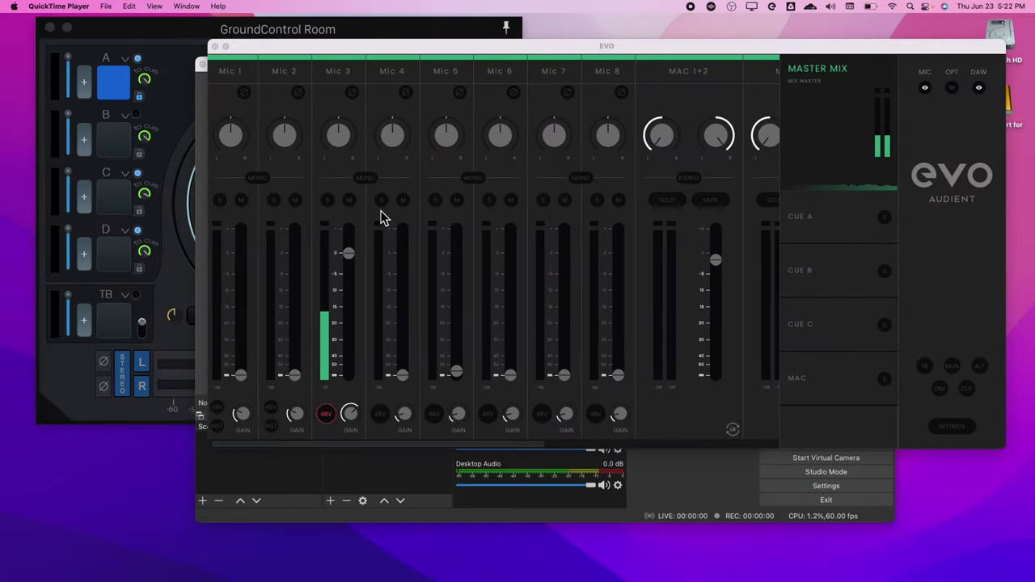
# Step: Assign a mono Audient EVO16 microphone channel to input B of GroundControl Room, activate that input, and bring OBS forward
pyautogui.click(137, 113)
pyautogui.click(138, 114)
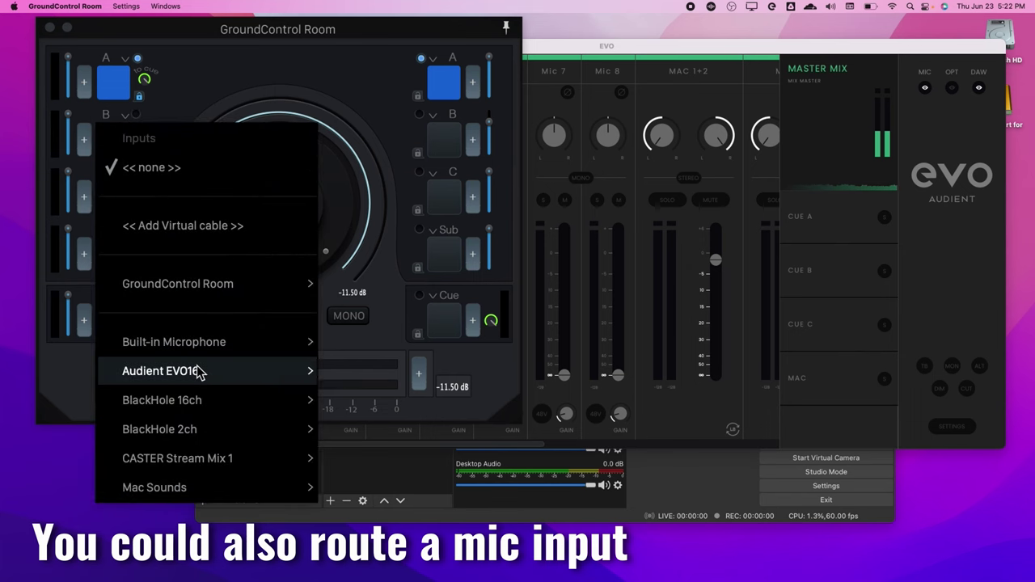
pyautogui.moveTo(261, 370)
pyautogui.moveTo(349, 377)
pyautogui.moveTo(361, 344)
pyautogui.click(439, 96)
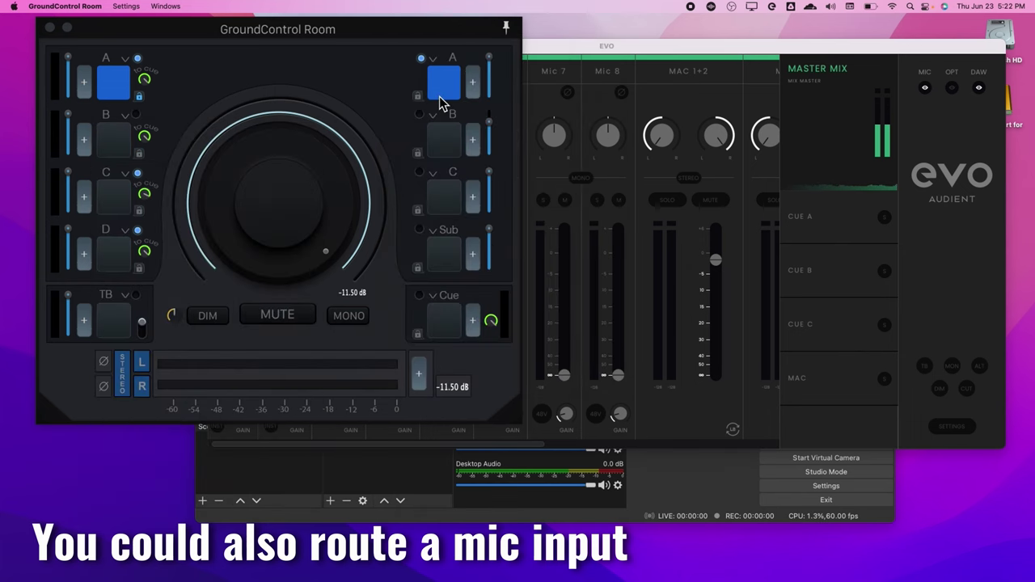
pyautogui.click(117, 160)
pyautogui.click(419, 494)
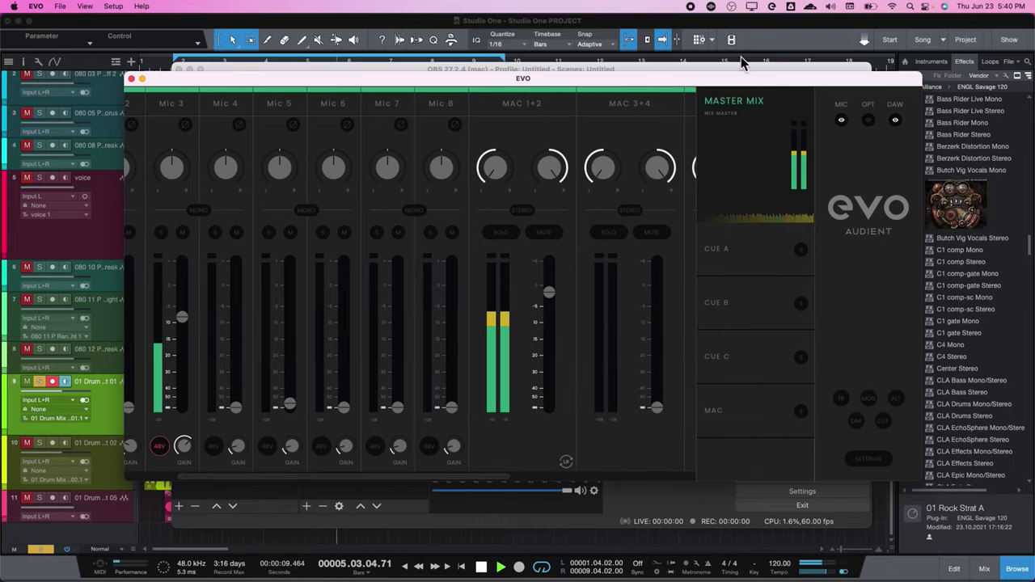
# Step: Set the EVO mixer's loop-back input source to MASTER MIX and bring OBS forward
pyautogui.click(775, 10)
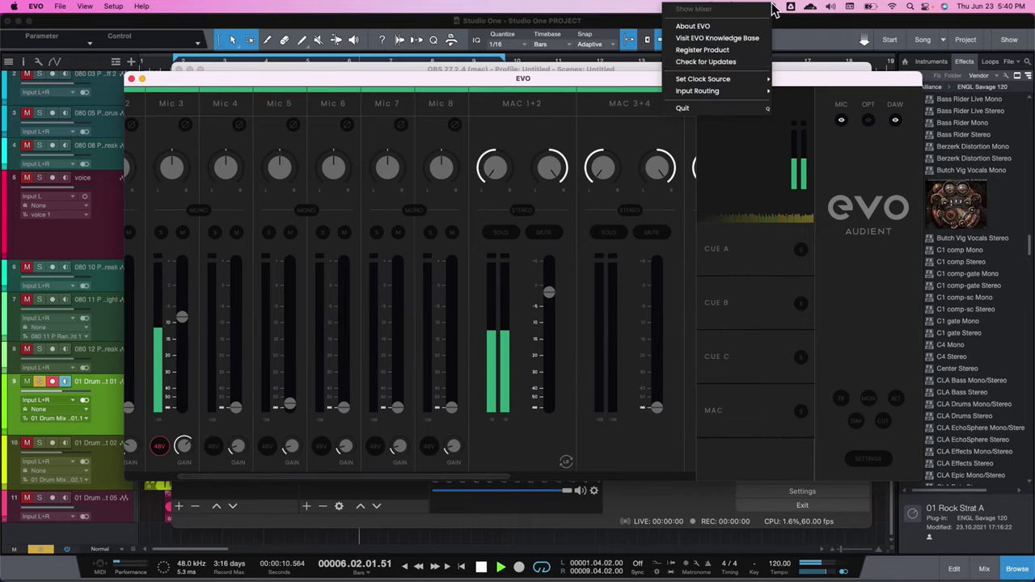
pyautogui.moveTo(727, 90)
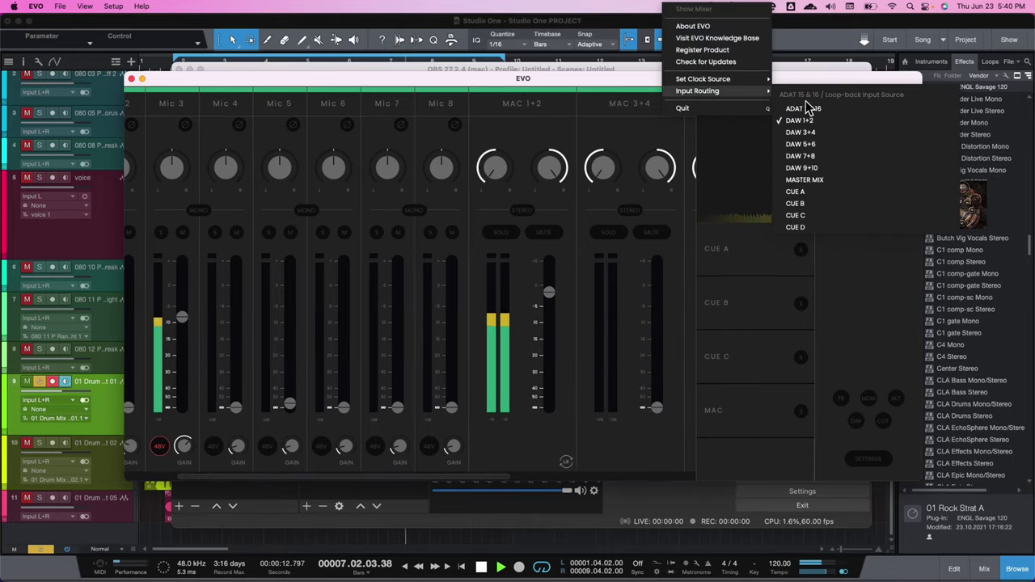
pyautogui.click(838, 183)
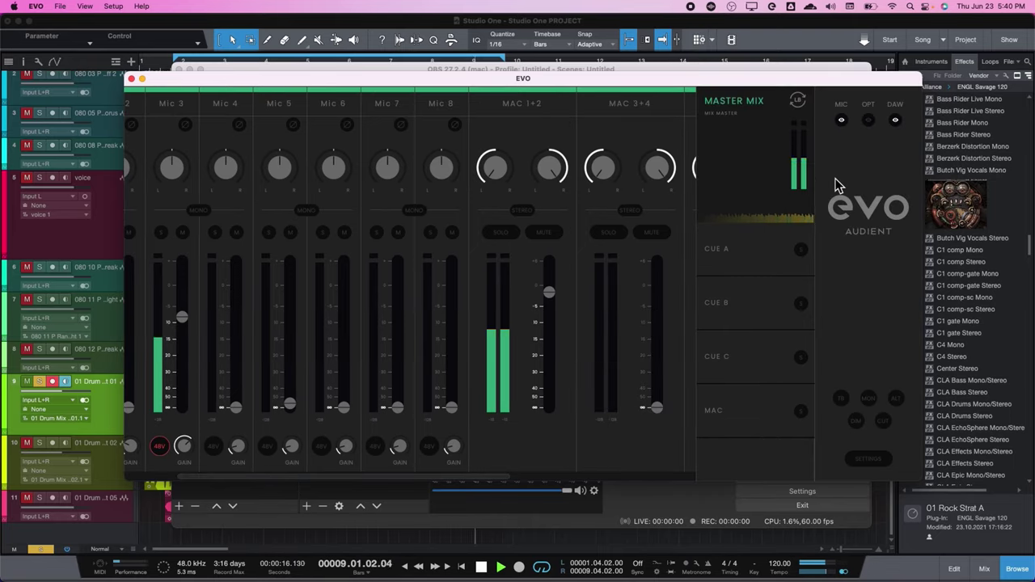
pyautogui.click(388, 521)
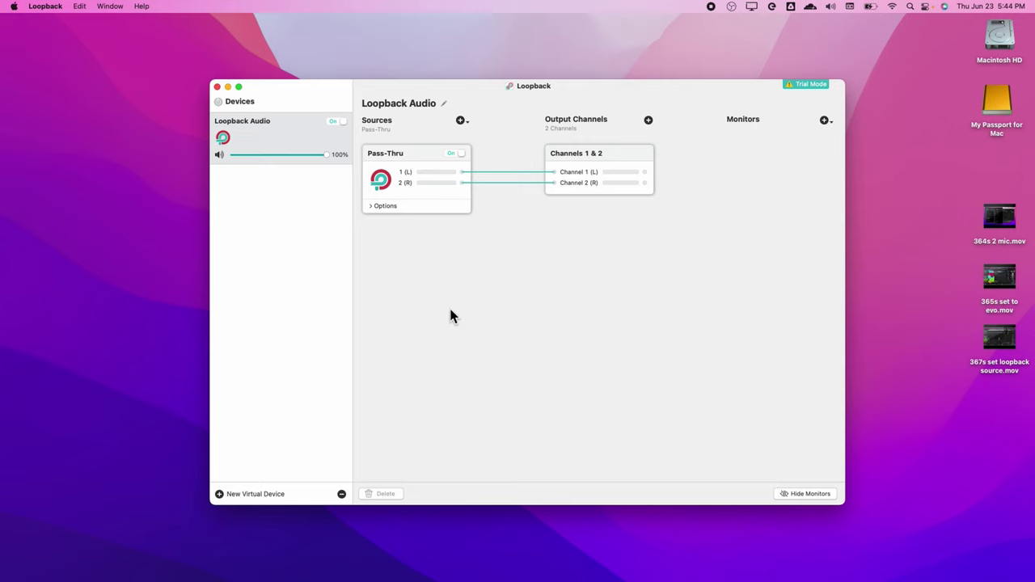
# Step: Add Audient EVO16 as a source in Loopback, delete its default connections, and wire its channels 23 and 24 to output Channels 1 and 2
pyautogui.click(463, 121)
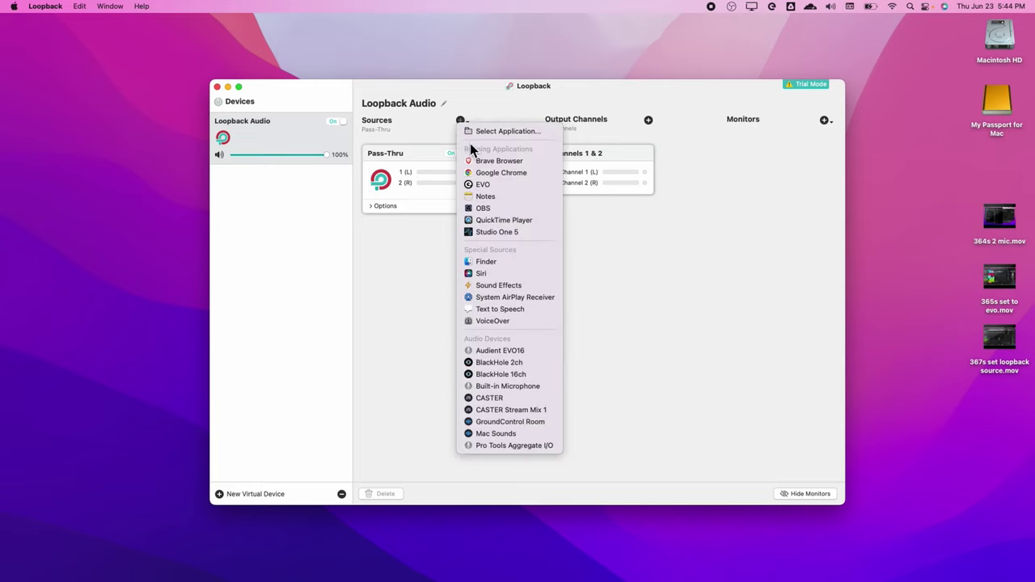
pyautogui.click(510, 352)
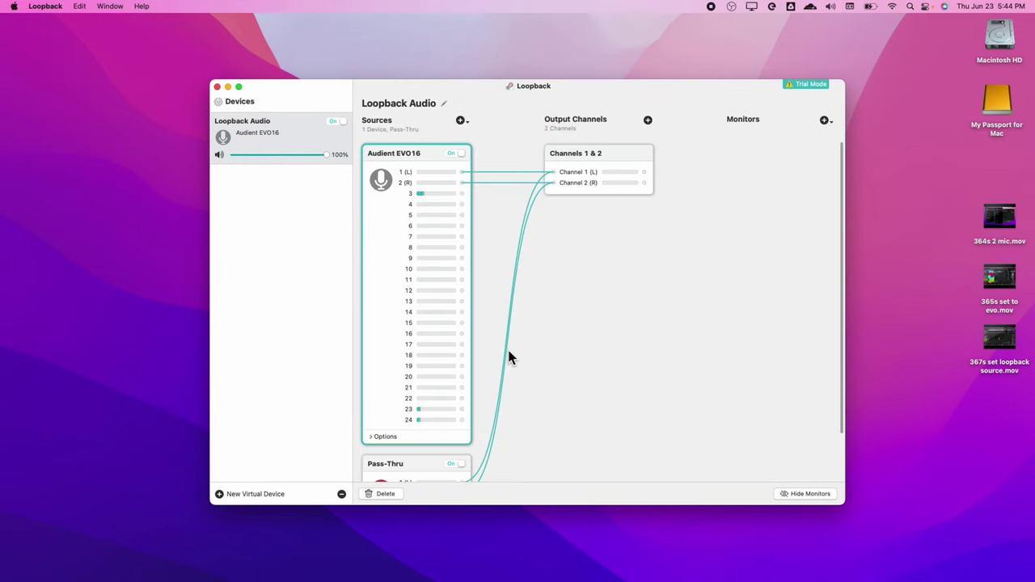
pyautogui.click(495, 186)
pyautogui.click(380, 494)
pyautogui.click(375, 492)
pyautogui.moveTo(461, 410); pyautogui.dragTo(540, 176)
pyautogui.moveTo(462, 421); pyautogui.dragTo(553, 185)
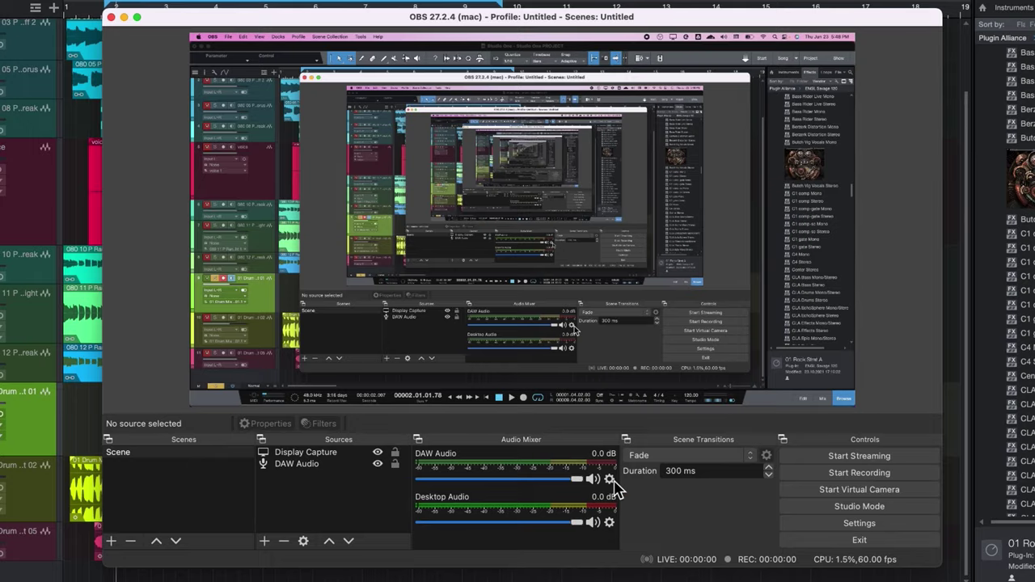
# Step: Set the DAW Audio source's device in OBS to Loopback Audio and apply it
pyautogui.click(608, 478)
pyautogui.click(645, 459)
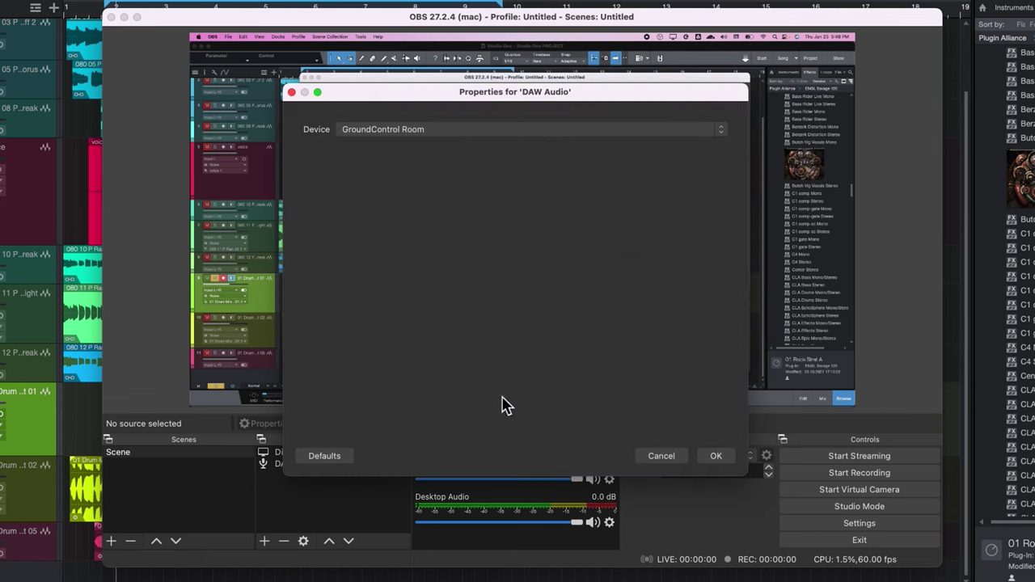
pyautogui.click(558, 134)
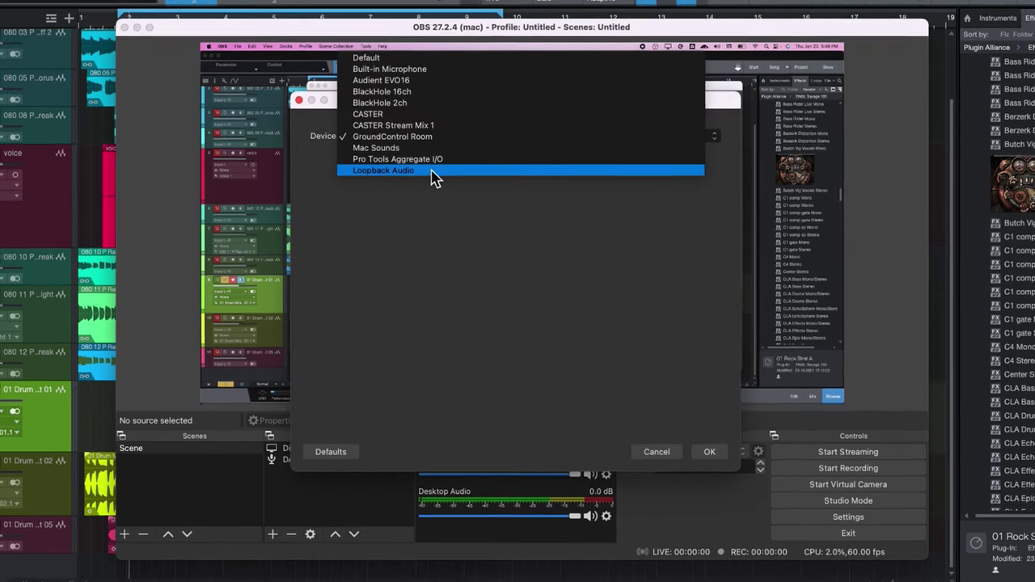
pyautogui.click(426, 165)
pyautogui.click(715, 460)
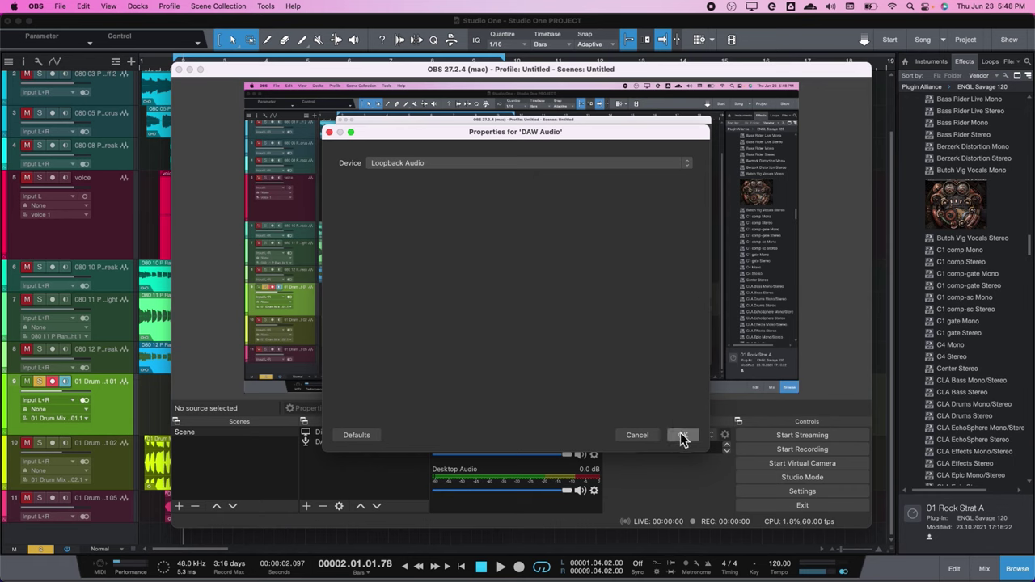
# Step: Play the Studio One project and check its audio levels in OBS, Loopback and the EVO mixer
pyautogui.click(515, 558)
pyautogui.click(727, 562)
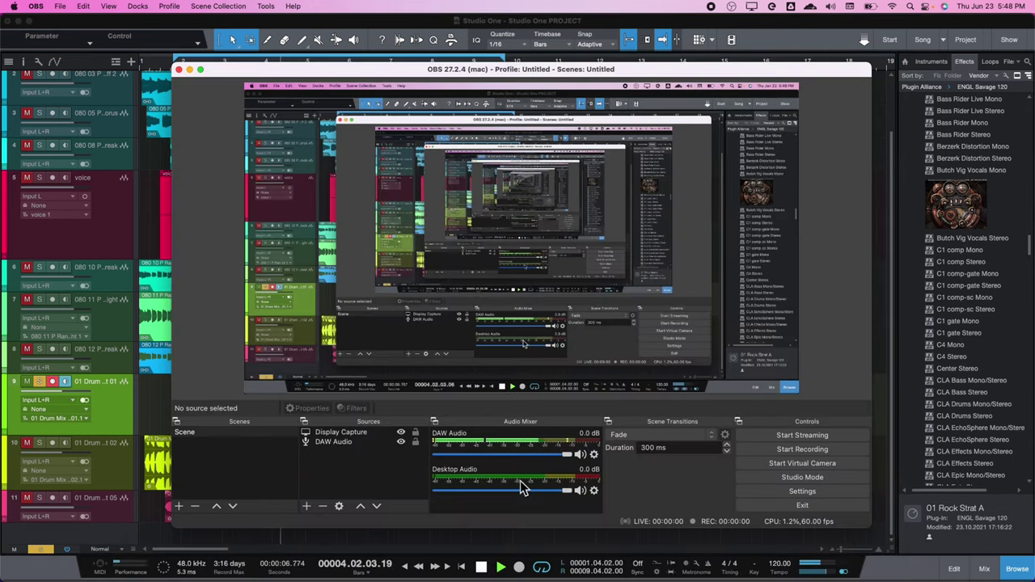
pyautogui.moveTo(518, 560)
pyautogui.click(784, 553)
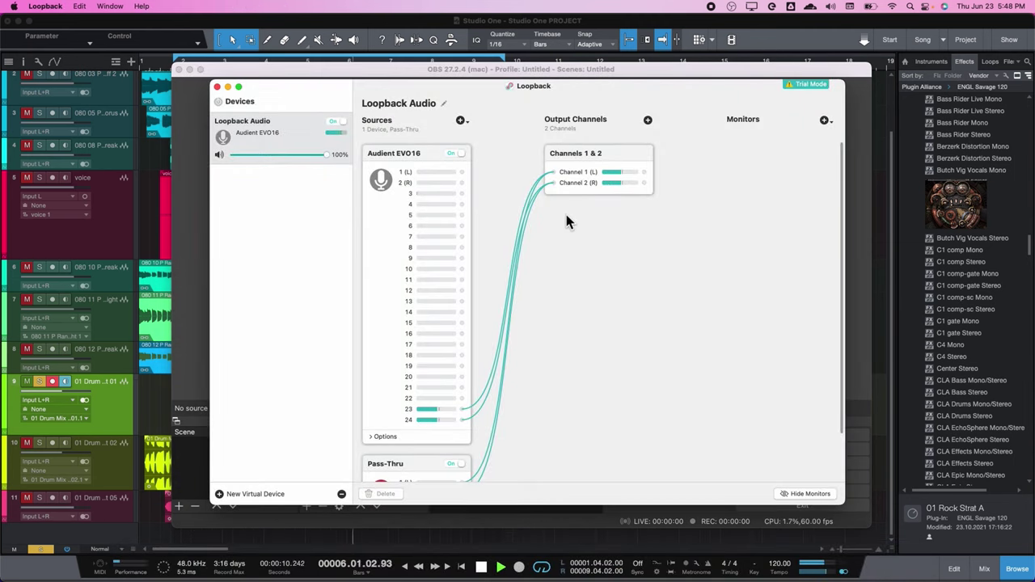
pyautogui.click(198, 479)
pyautogui.moveTo(614, 562)
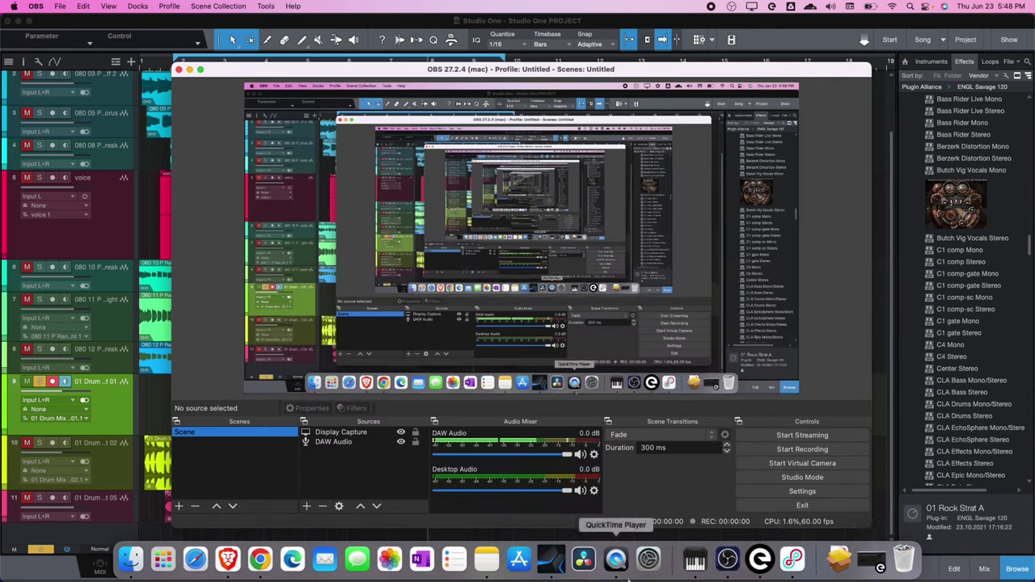
pyautogui.click(760, 561)
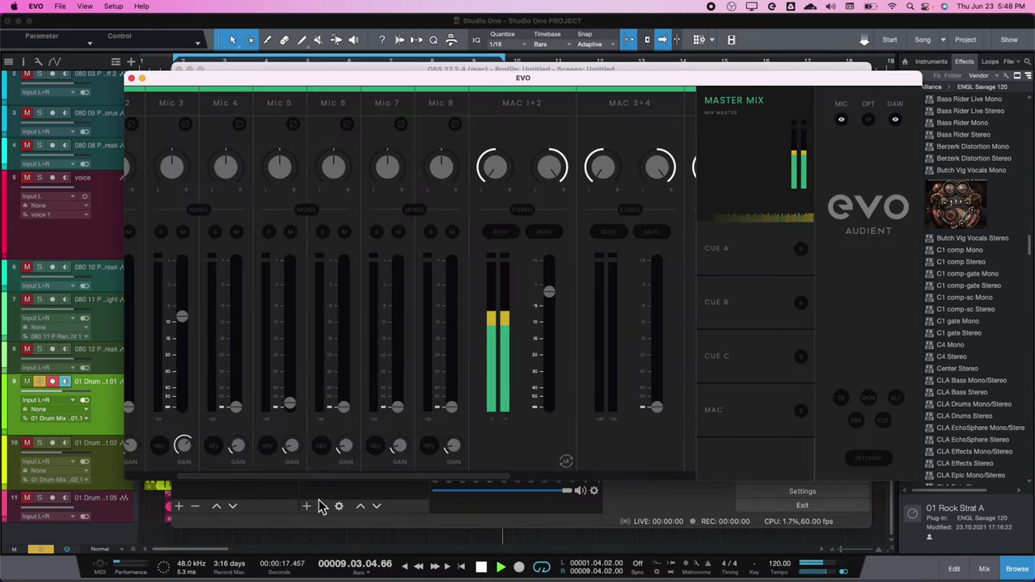
pyautogui.click(288, 523)
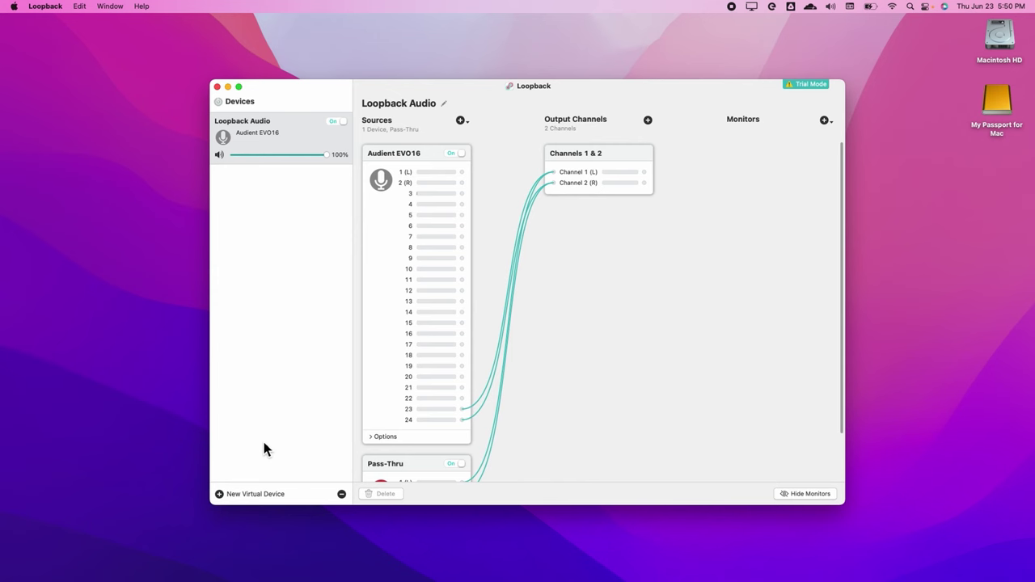
# Step: Create a new virtual device named Microphone in Loopback and add Audient EVO16 as its source
pyautogui.click(219, 494)
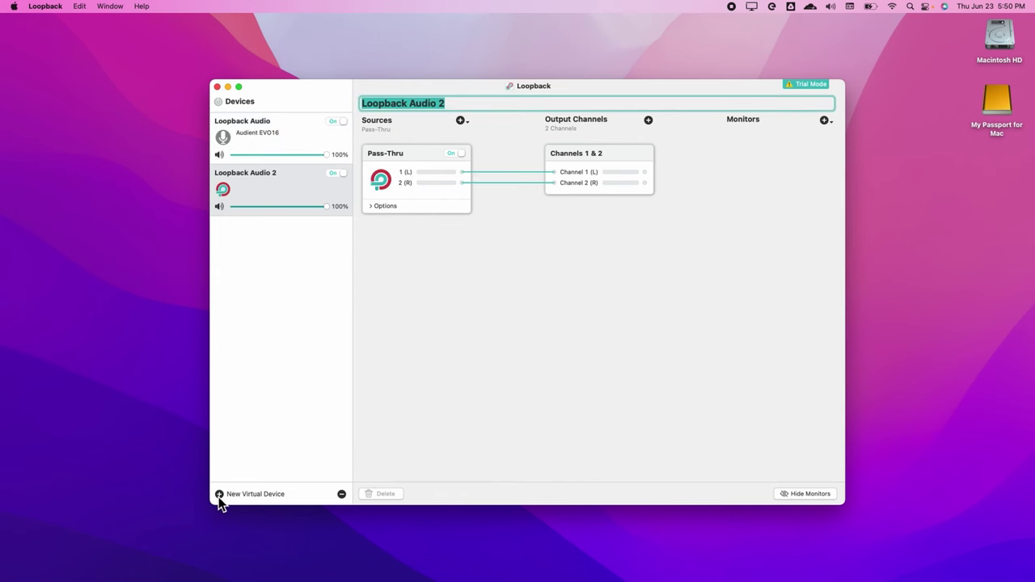
pyautogui.write('Microphone')
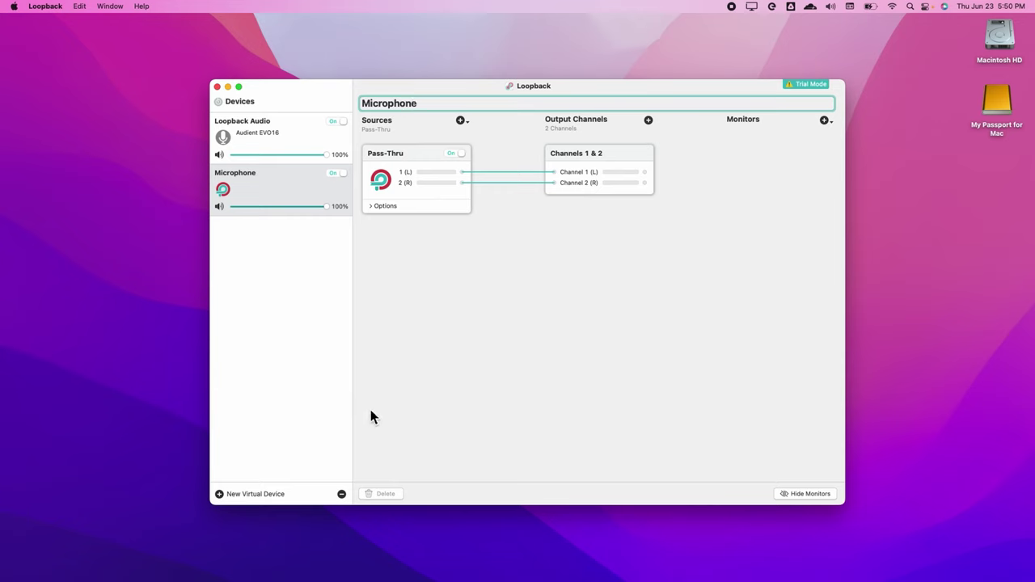
pyautogui.press('Return')
pyautogui.click(460, 120)
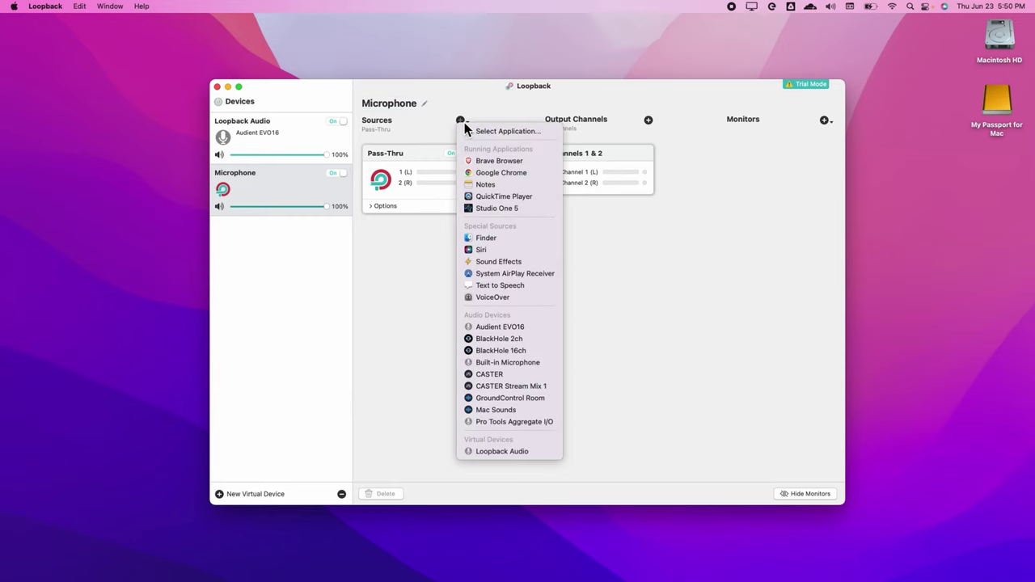
pyautogui.click(500, 326)
# Step: Delete the Microphone device's default connections and wire Audient EVO16 channel 3 to output Channels 1 and 2
pyautogui.click(512, 172)
pyautogui.click(392, 493)
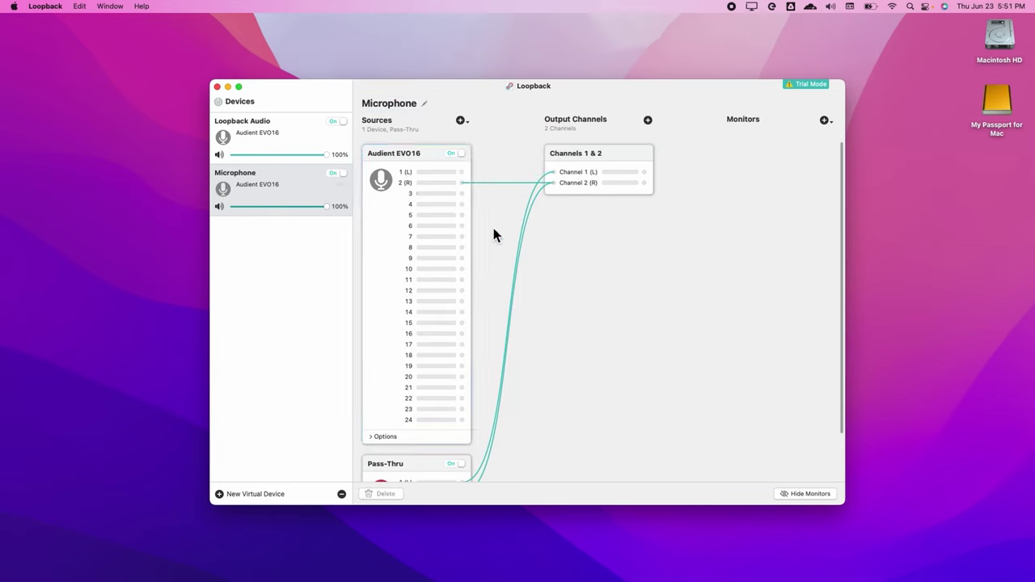
pyautogui.click(497, 443)
pyautogui.click(392, 494)
pyautogui.click(480, 472)
pyautogui.click(394, 494)
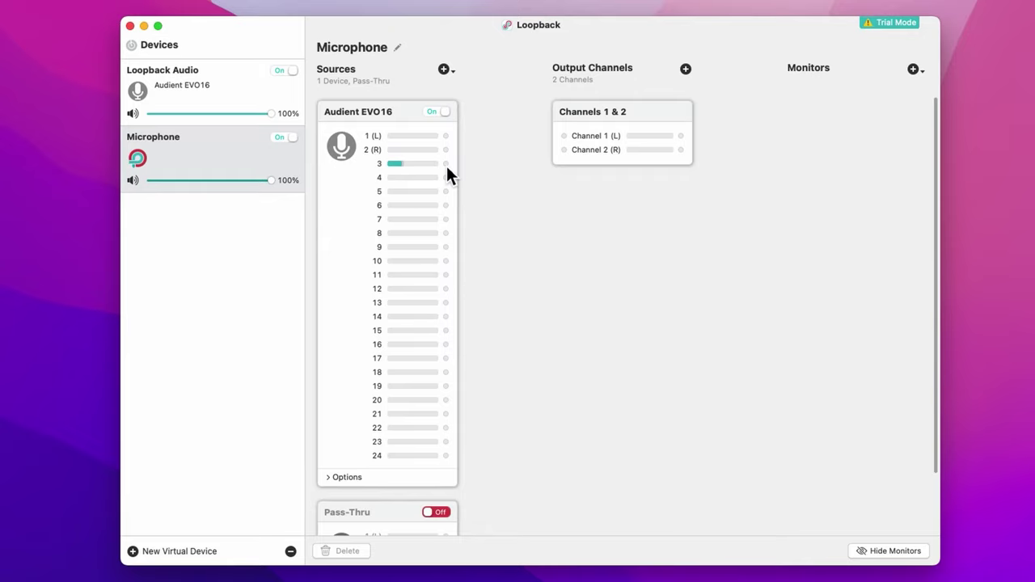
pyautogui.moveTo(446, 164); pyautogui.dragTo(564, 136)
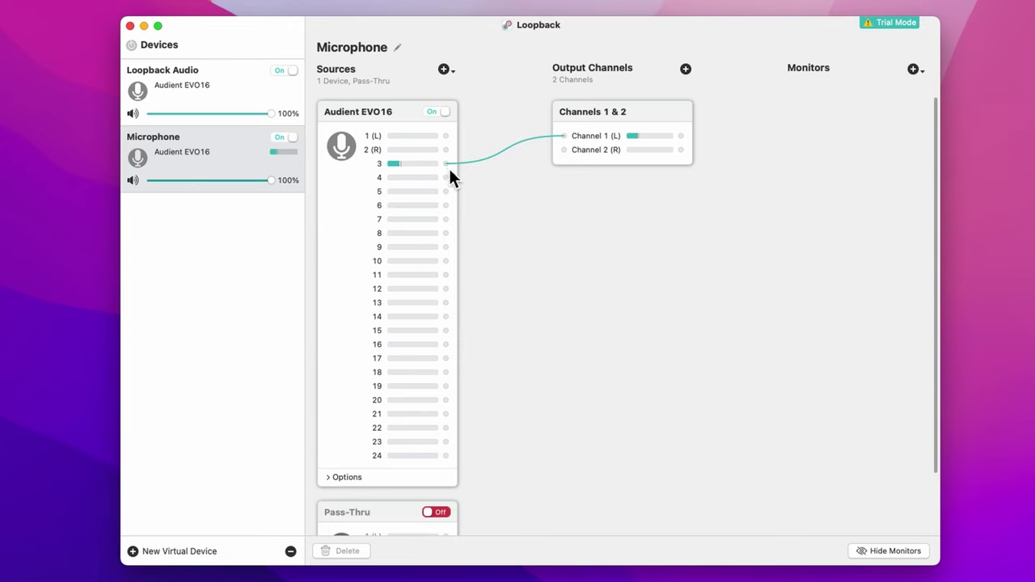
pyautogui.moveTo(447, 163); pyautogui.dragTo(566, 149)
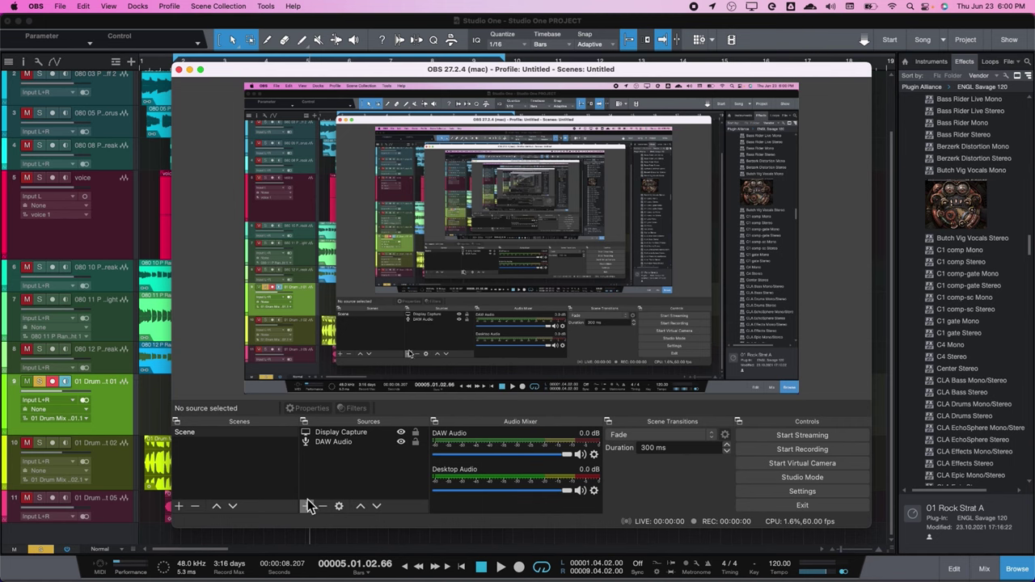
# Step: Add a new Audio Input Capture source named Microphone to the OBS scene
pyautogui.click(308, 506)
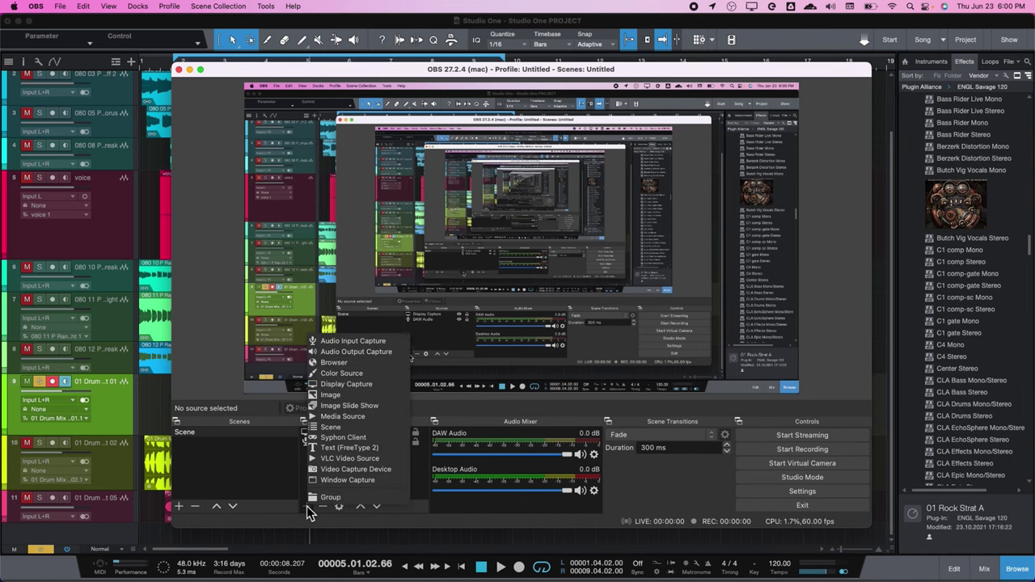
pyautogui.click(363, 353)
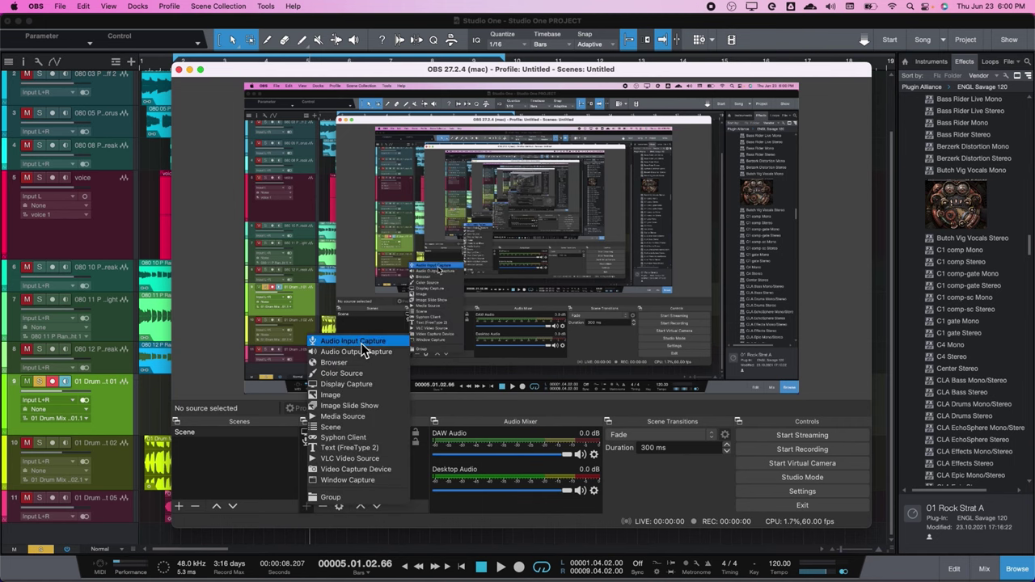
pyautogui.write('Microphone')
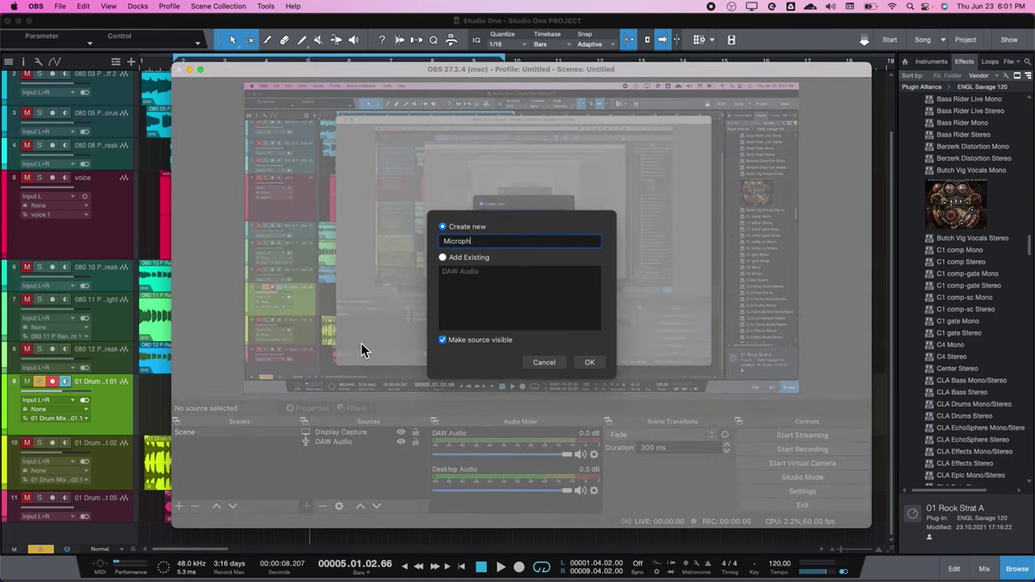
pyautogui.click(598, 370)
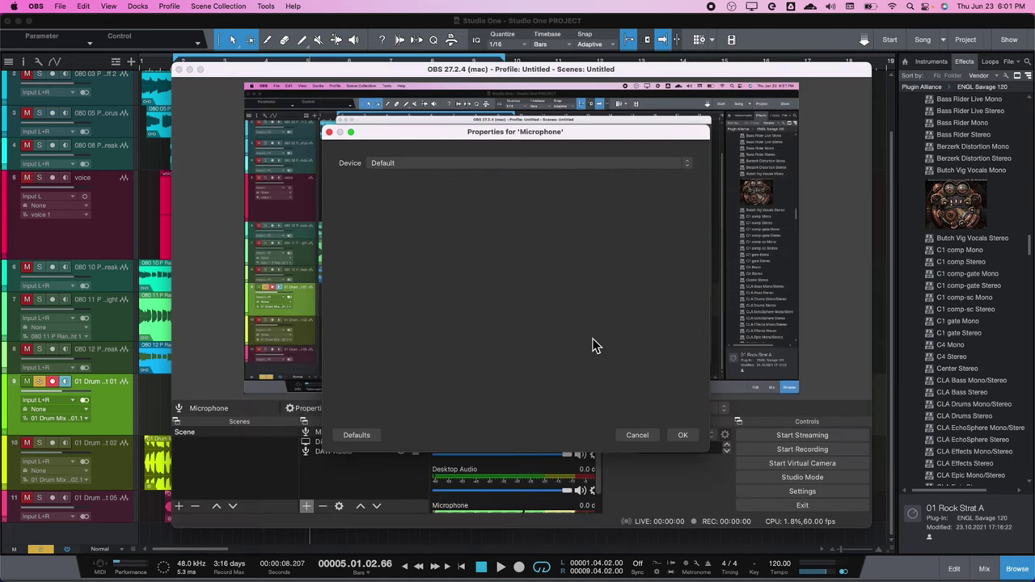
# Step: Check the Microphone device in Loopback, set it as the device of the OBS Microphone source, and apply it
pyautogui.click(520, 162)
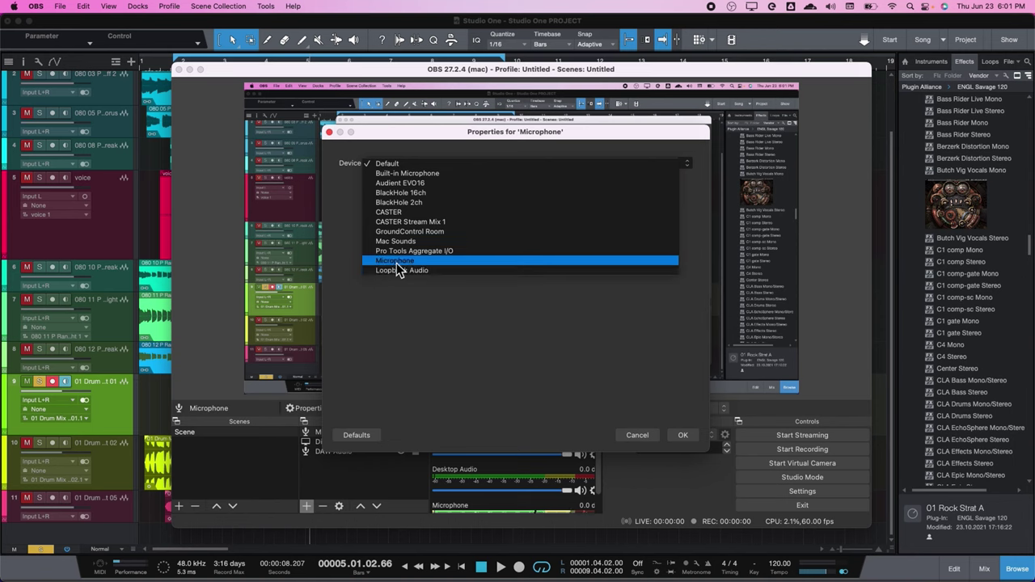
pyautogui.moveTo(745, 574)
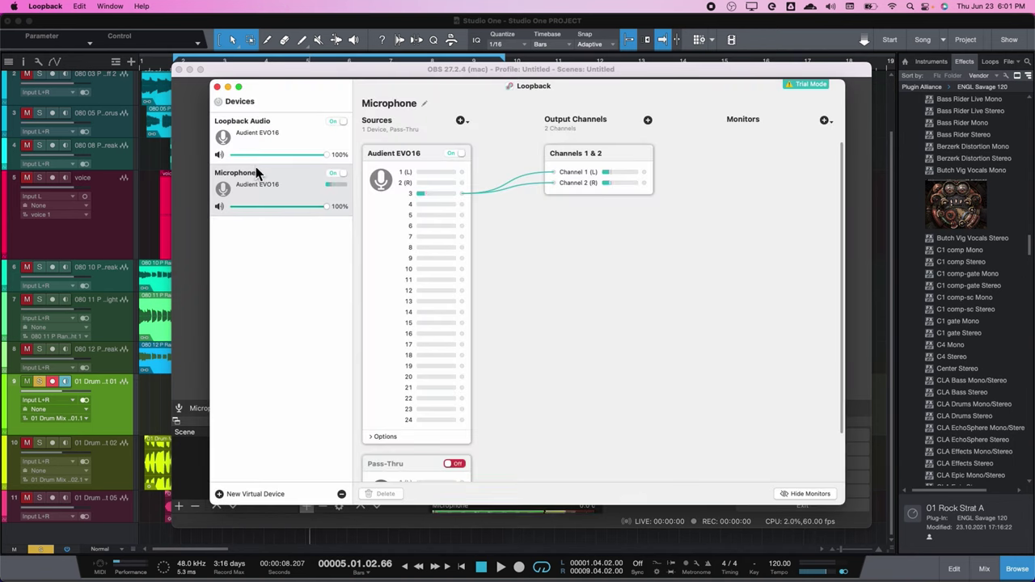
pyautogui.click(192, 288)
pyautogui.doubleClick(319, 434)
pyautogui.click(423, 166)
pyautogui.click(395, 261)
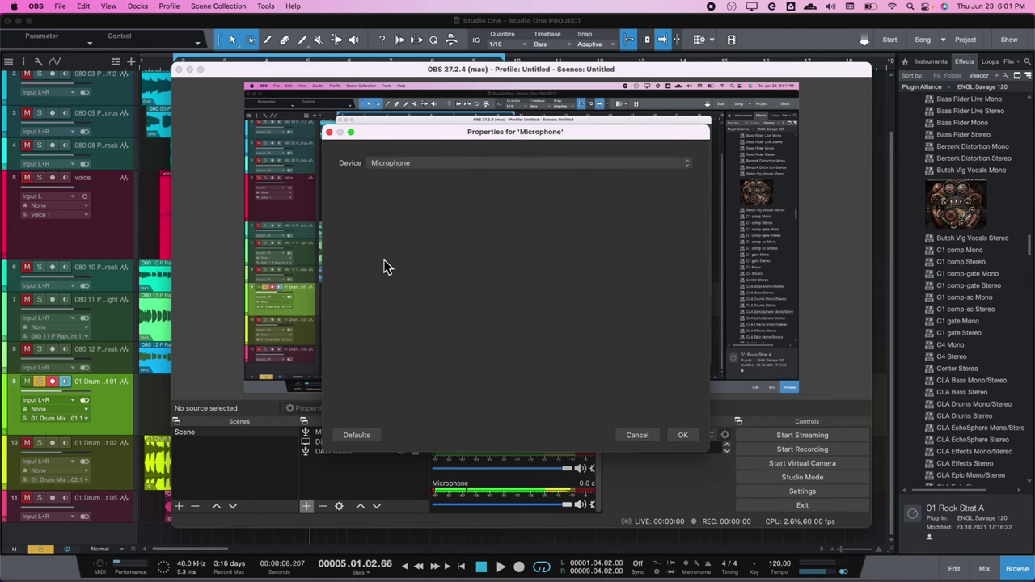
pyautogui.click(684, 435)
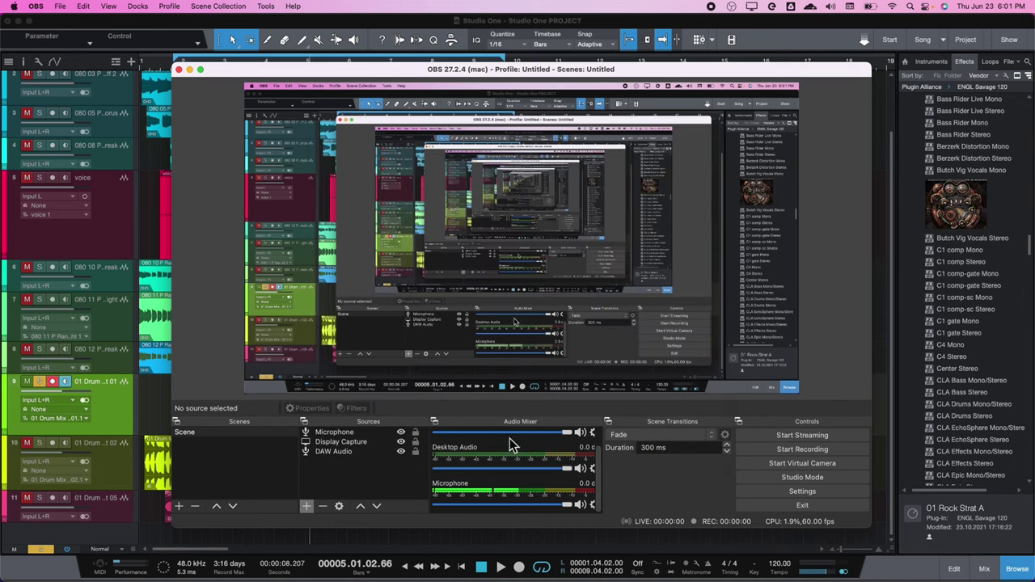
# Step: Start playback in Studio One and return to OBS to check the DAW and microphone levels in the audio mixer
pyautogui.click(510, 558)
pyautogui.press('space')
pyautogui.moveTo(687, 557)
pyautogui.click(725, 568)
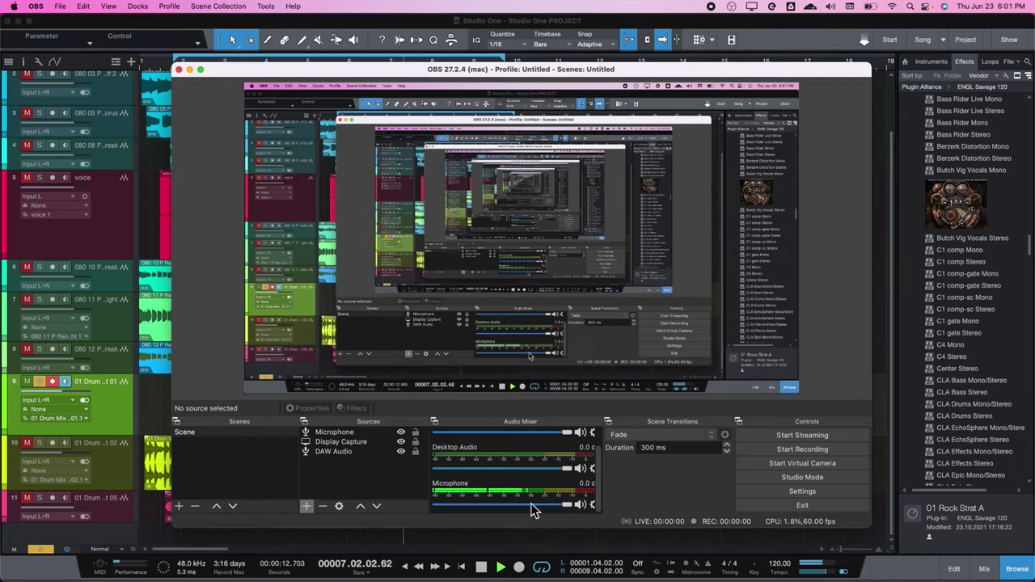
pyautogui.scroll(-2, 504, 453)
# Step: Open OBS's advanced audio properties to review the track assignments of DAW Audio, Desktop Audio and Microphone, and close them
pyautogui.click(591, 505)
pyautogui.click(615, 495)
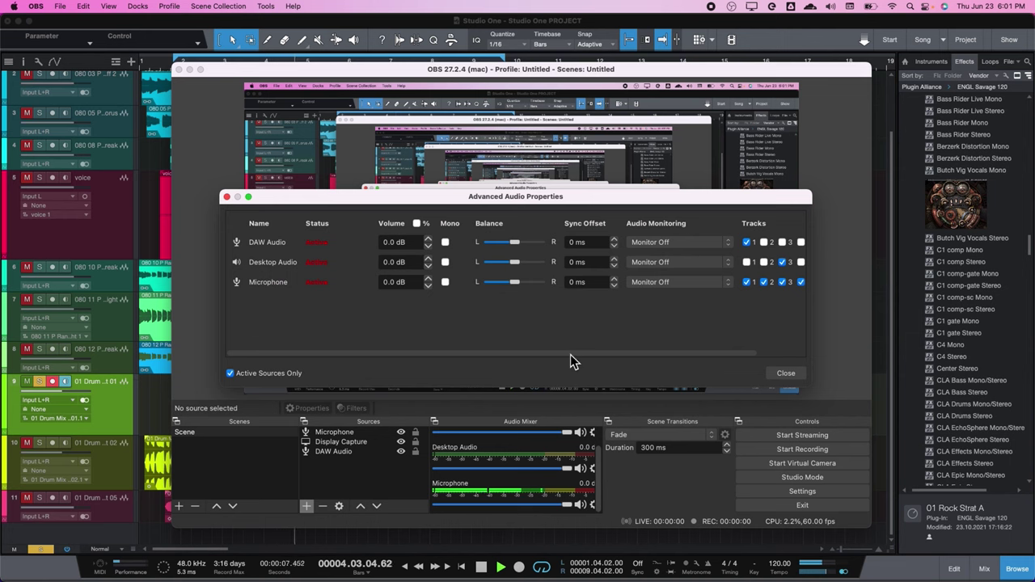
pyautogui.hscroll(2, 570, 362)
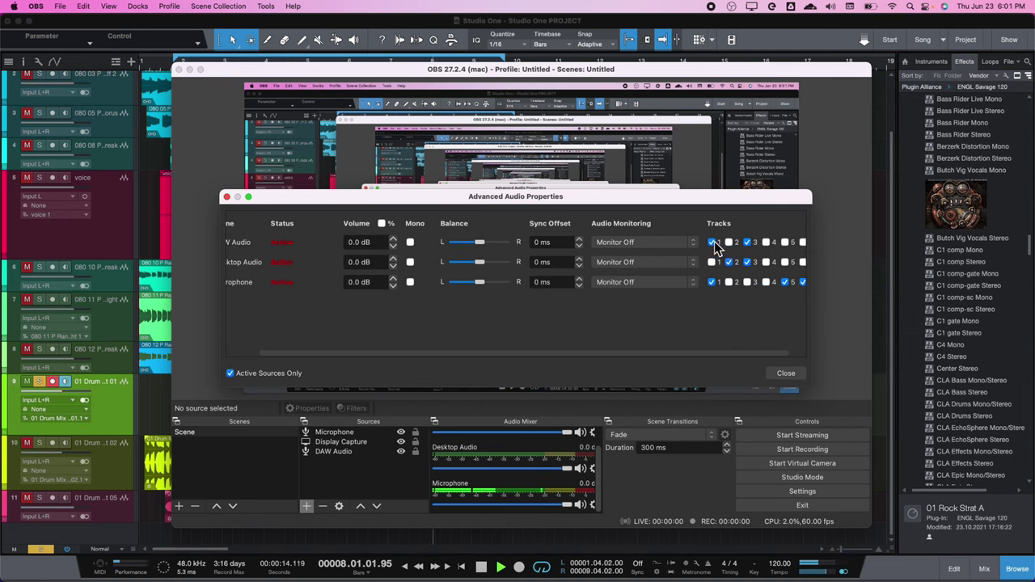
pyautogui.click(784, 374)
pyautogui.scroll(2, 541, 477)
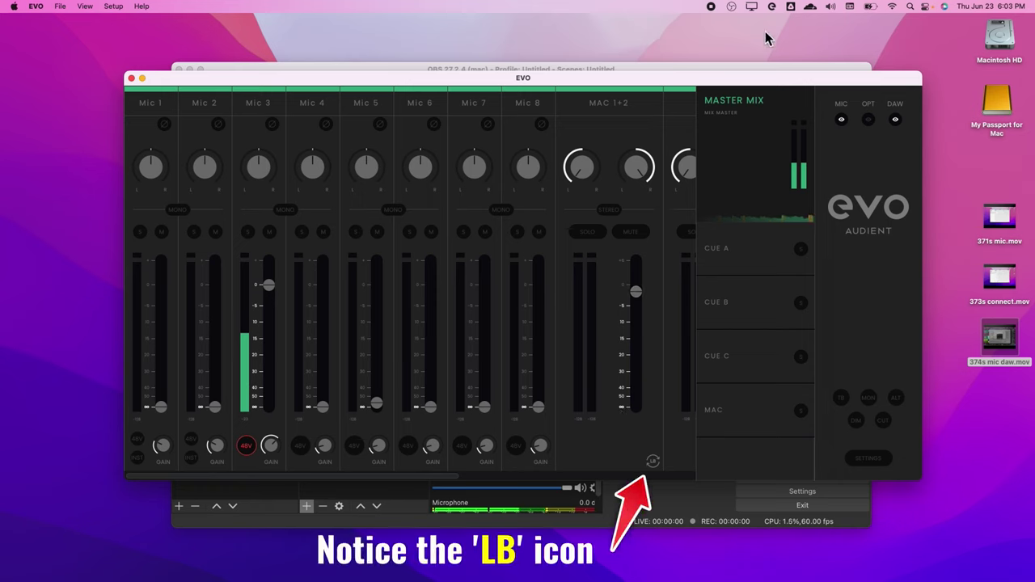
# Step: Switch the EVO loop-back input source to MASTER MIX and view the OBS audio mixer
pyautogui.click(772, 7)
pyautogui.moveTo(765, 96)
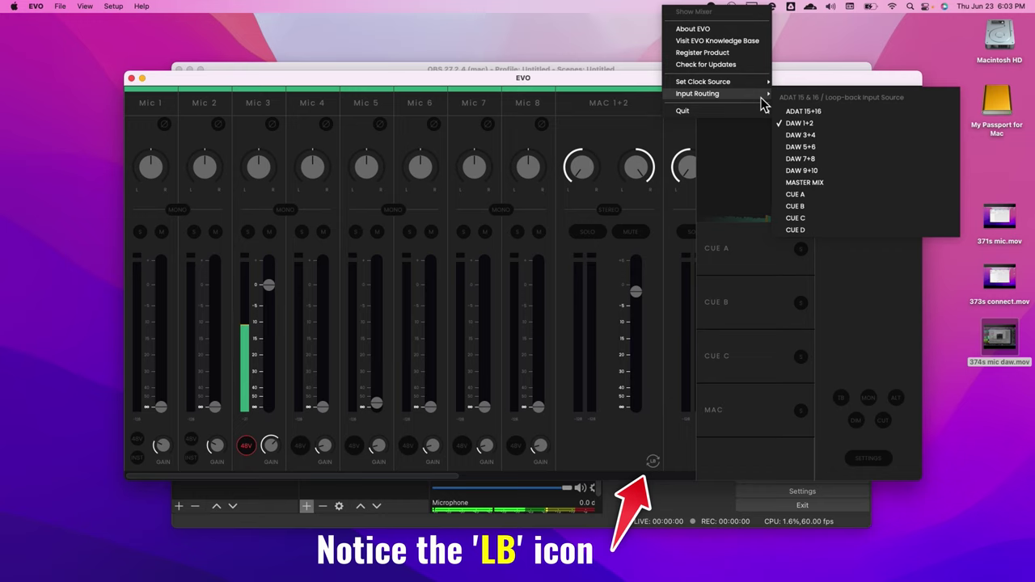
pyautogui.click(802, 182)
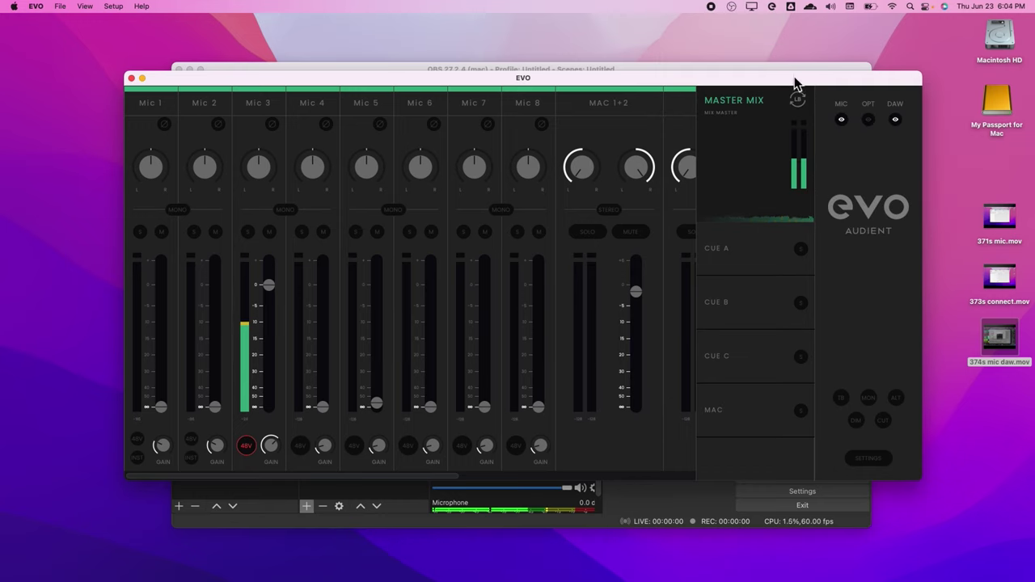
pyautogui.click(397, 488)
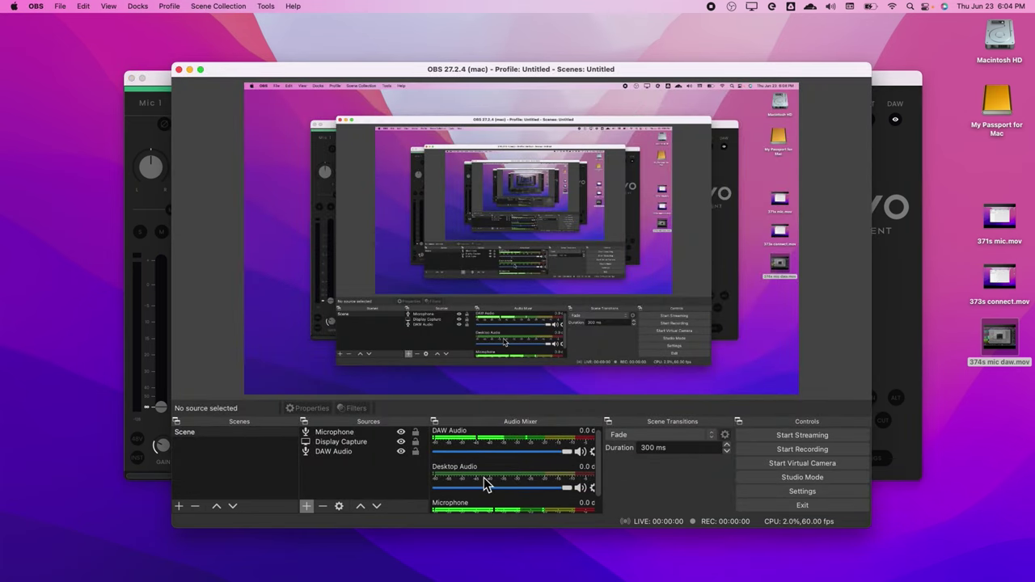
# Step: Set the EVO loop-back input source to DAW 1+2 and return to OBS
pyautogui.click(772, 8)
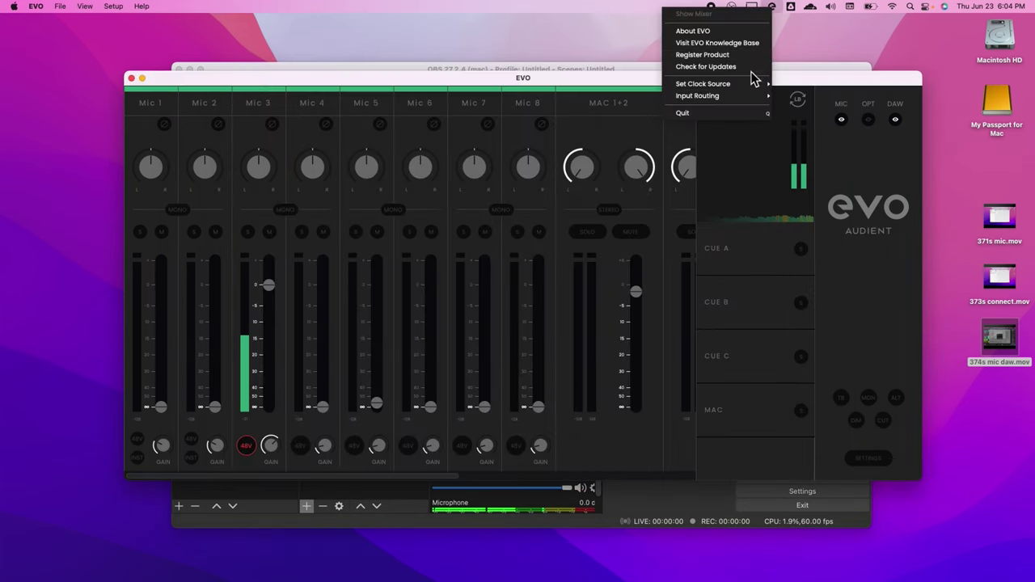
pyautogui.moveTo(748, 96)
pyautogui.click(806, 127)
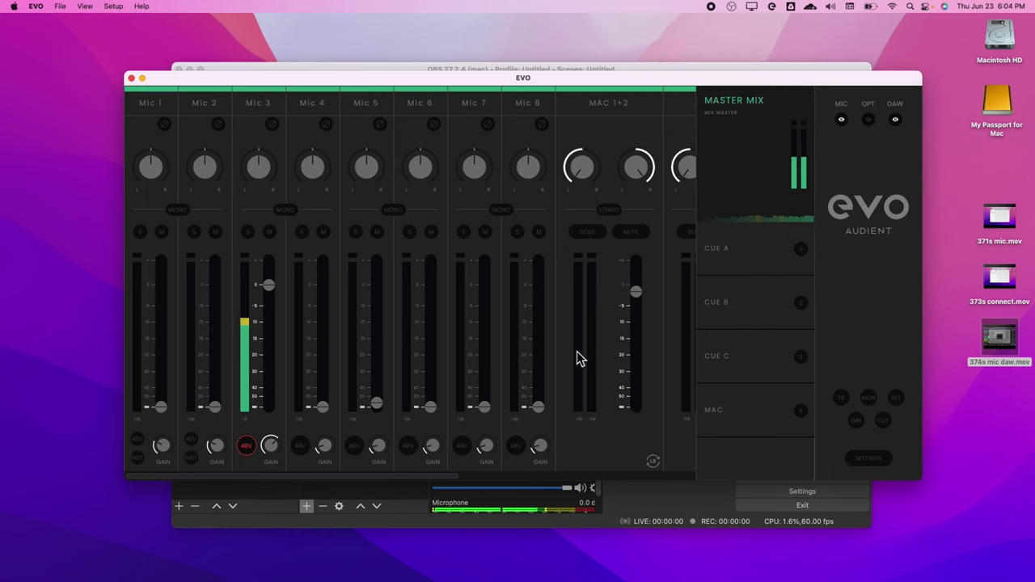
pyautogui.click(386, 494)
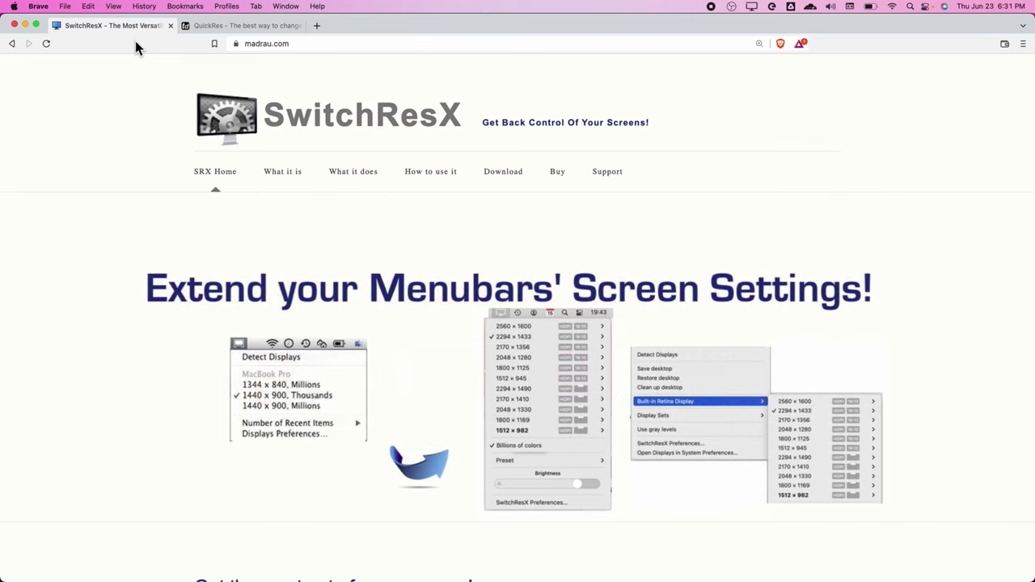
# Step: Look at the QuickRes website in the browser and open the screen display menu on the desktop
pyautogui.click(196, 28)
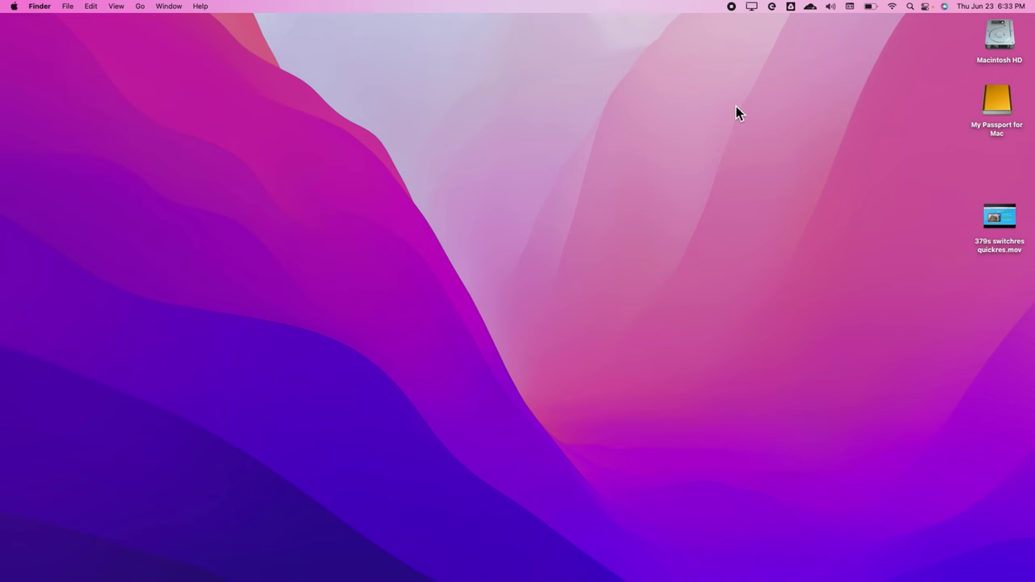
pyautogui.click(751, 8)
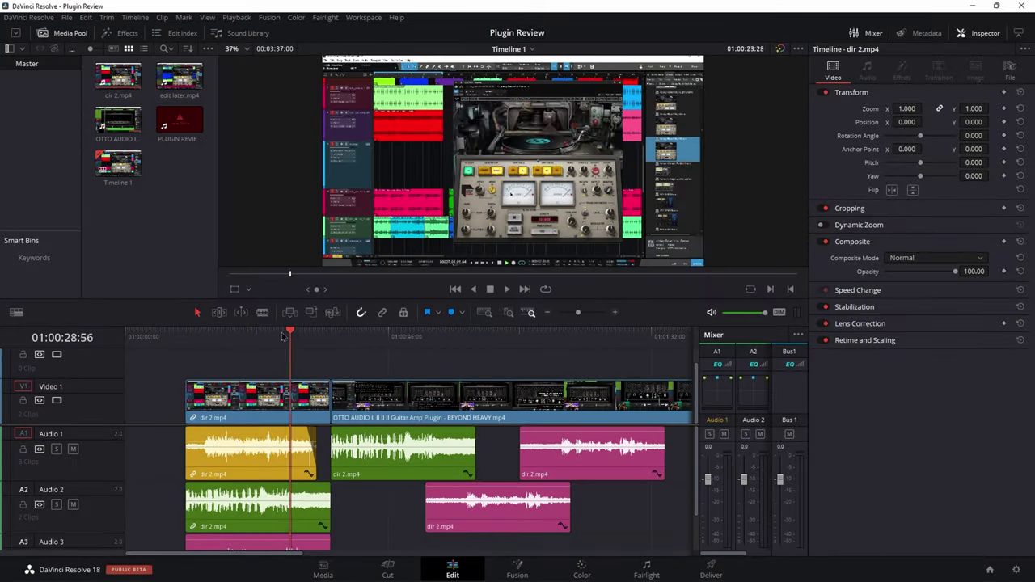
# Step: Scrub through the DaVinci Resolve timelines of the Plugin Review and Evo 16 projects and play the clips
pyautogui.moveTo(350, 337); pyautogui.dragTo(370, 337)
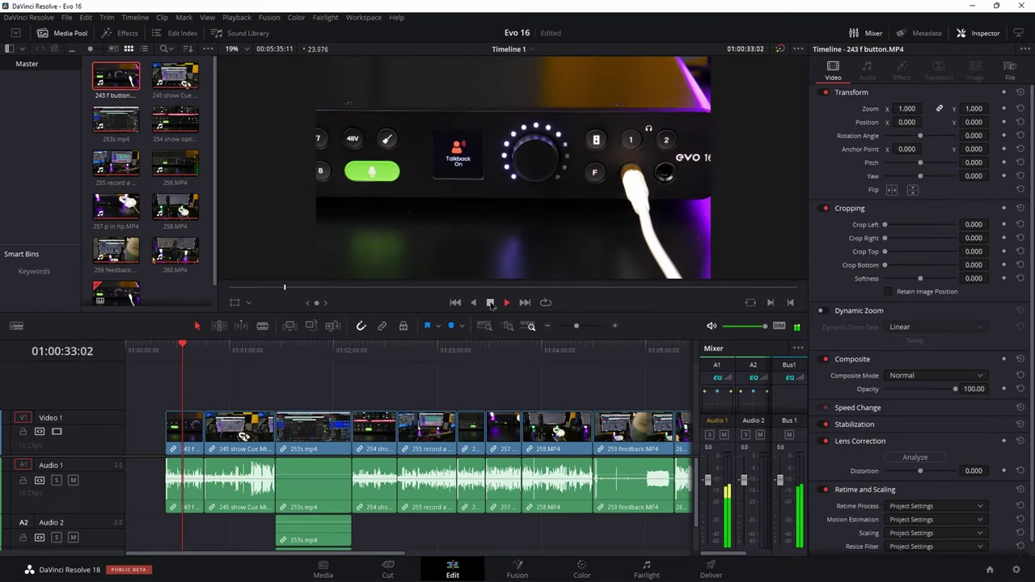
pyautogui.moveTo(231, 356); pyautogui.dragTo(573, 351)
pyautogui.click(507, 302)
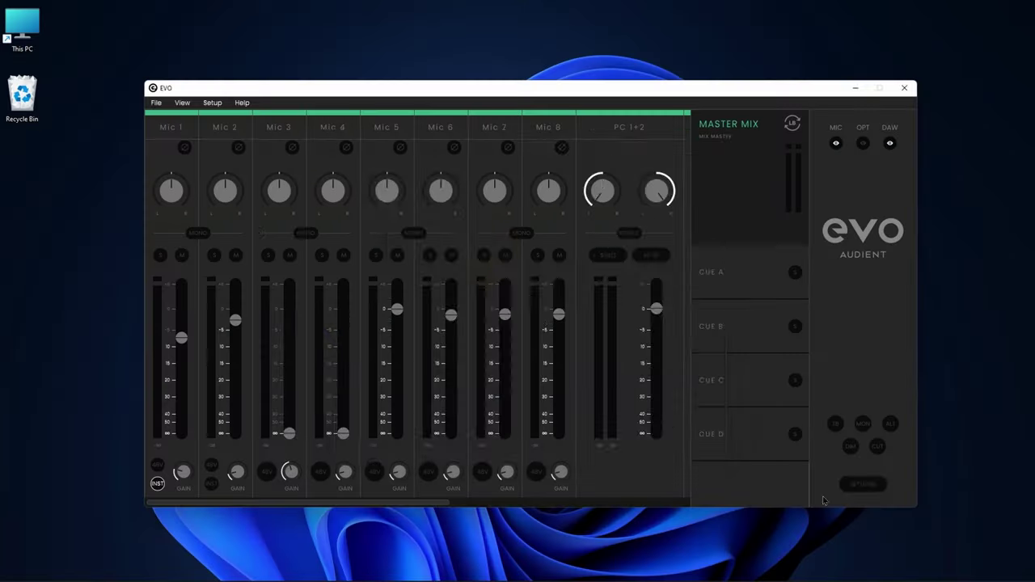
# Step: Open the EVO mixer's system panel to show the analogue output routing
pyautogui.click(851, 485)
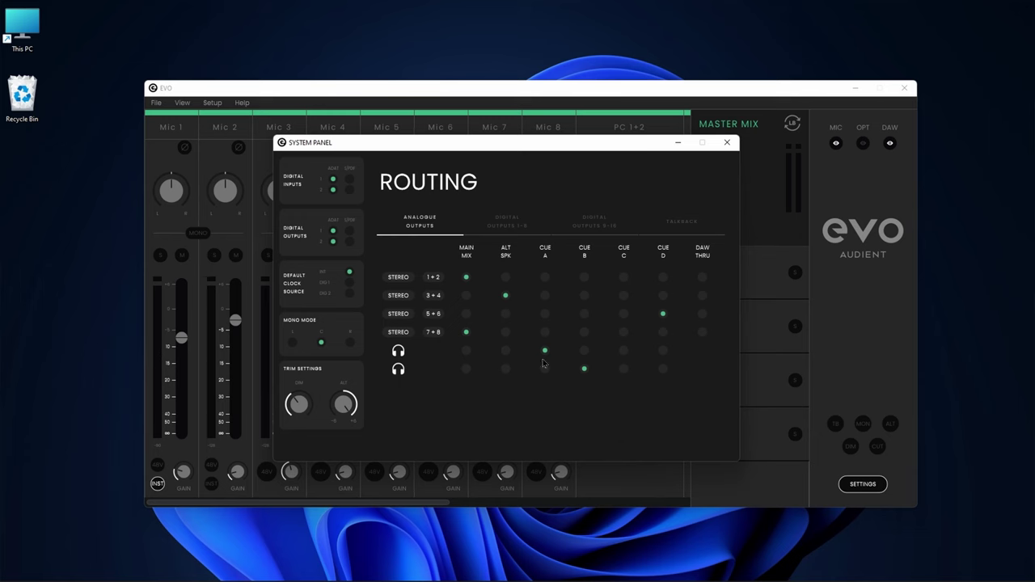